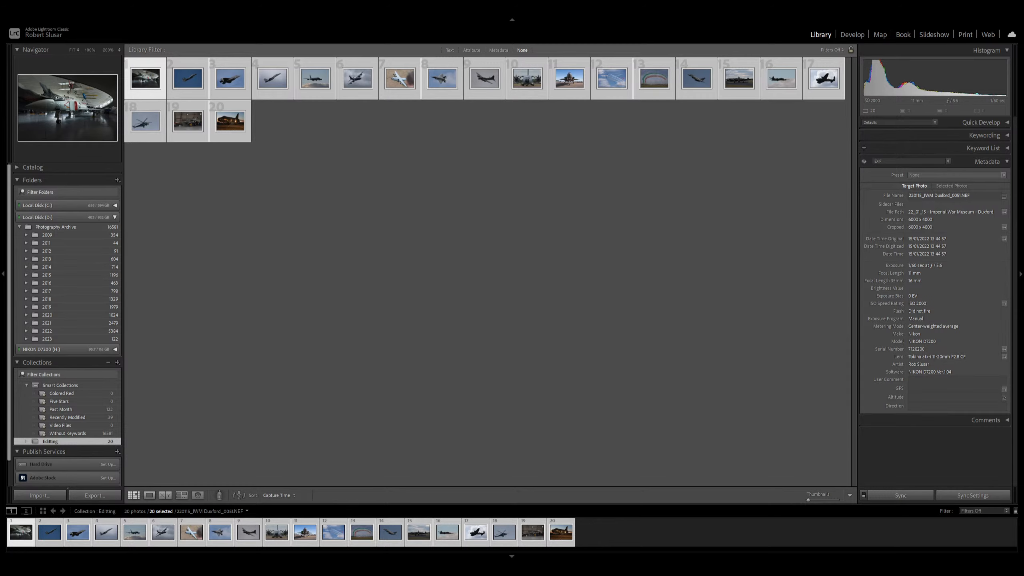
# - Open the selected photos for developing and turn on chromatic aberration removal and lens profile corrections
pyautogui.press('d')
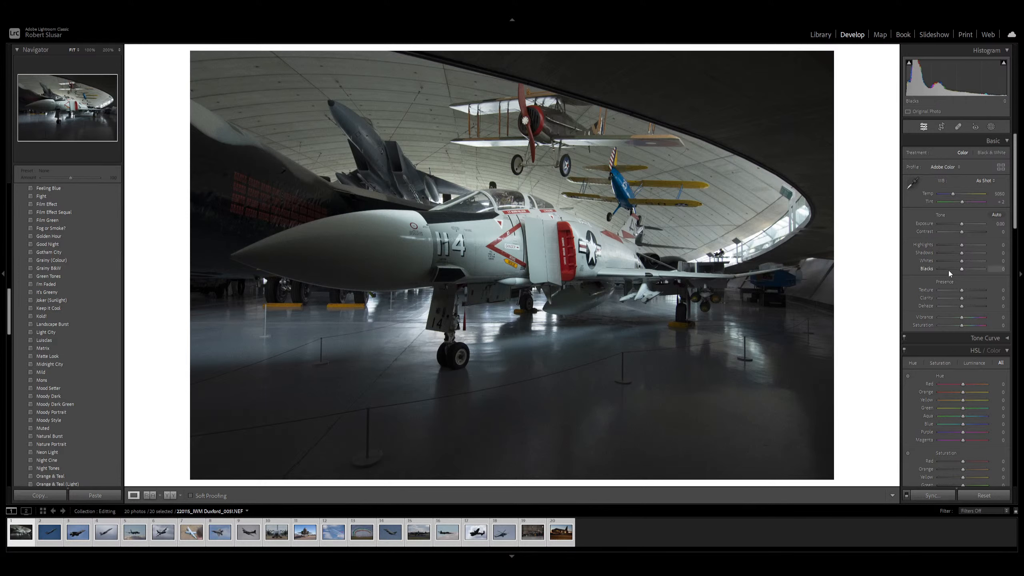
pyautogui.scroll(-12, 946, 271)
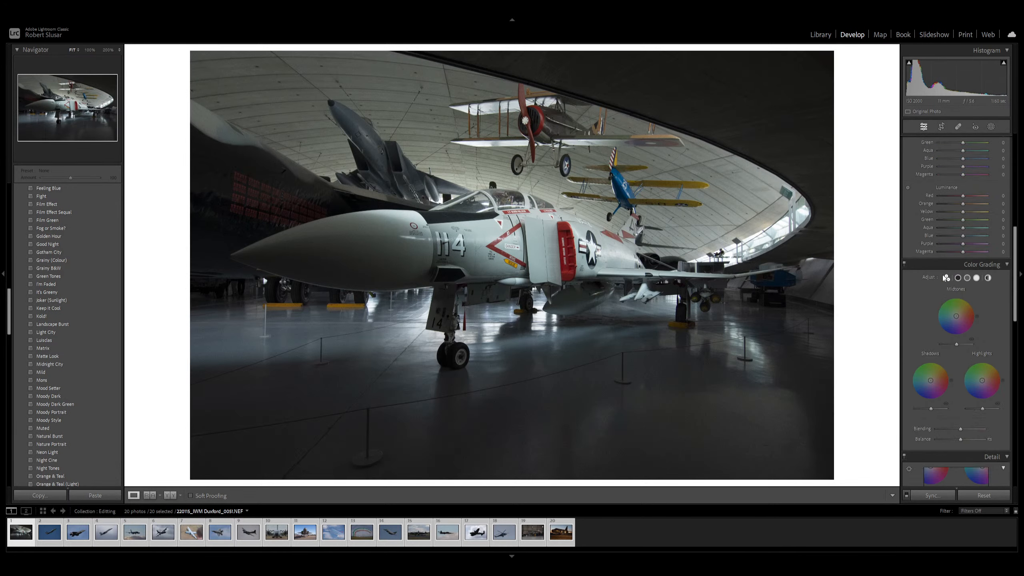
pyautogui.scroll(-4, 941, 276)
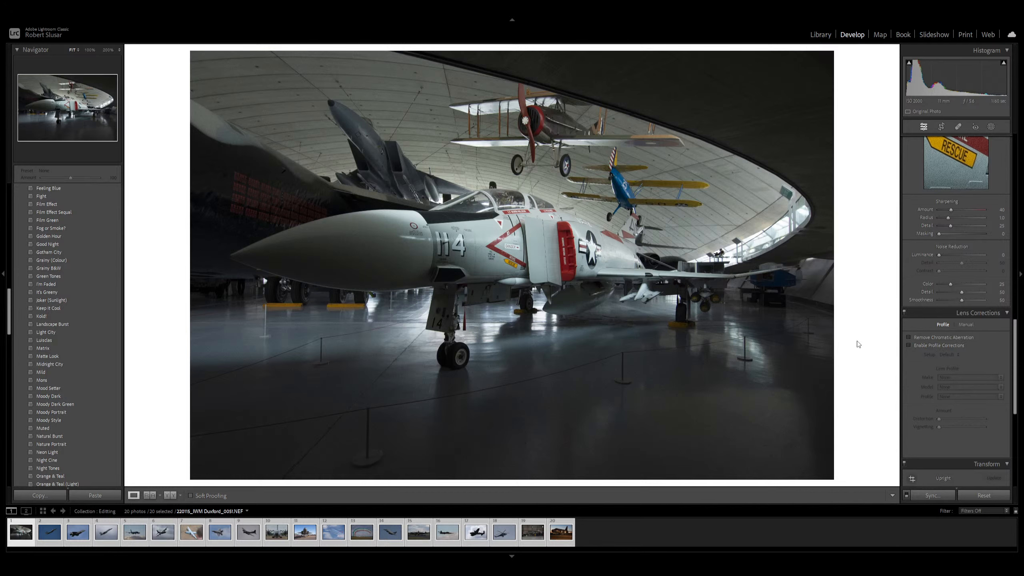
pyautogui.hotkey('ctrl', 'shift', 'l')
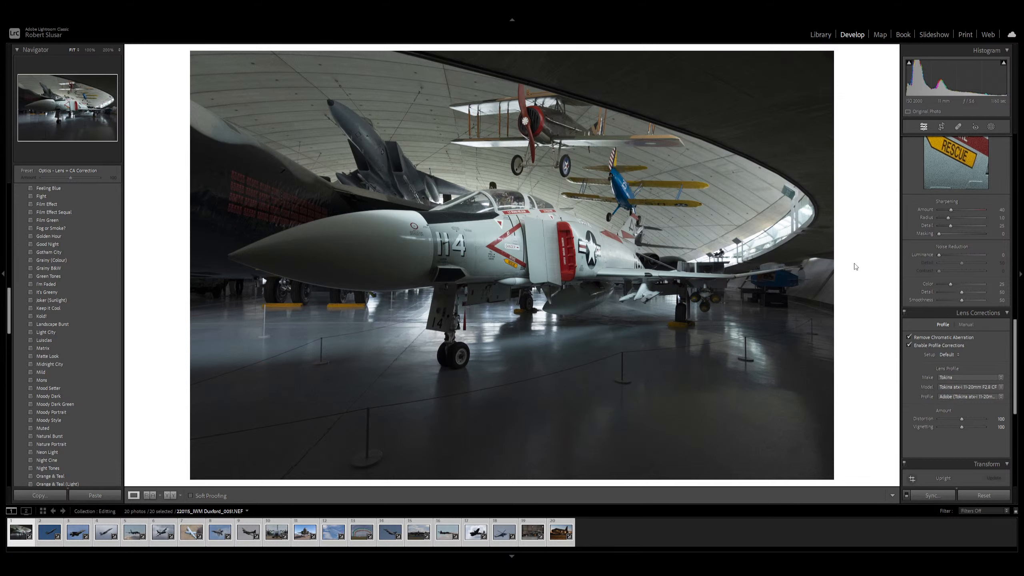
# - Try stronger and weaker contrast on the jet photo and settle the contrast at +20
pyautogui.scroll(10, 999, 211)
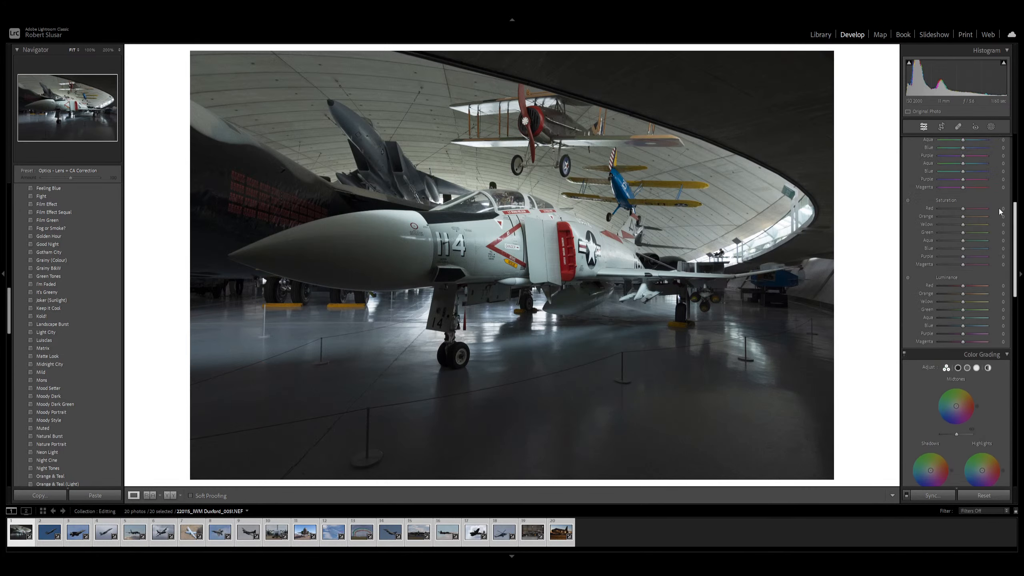
pyautogui.scroll(6, 999, 211)
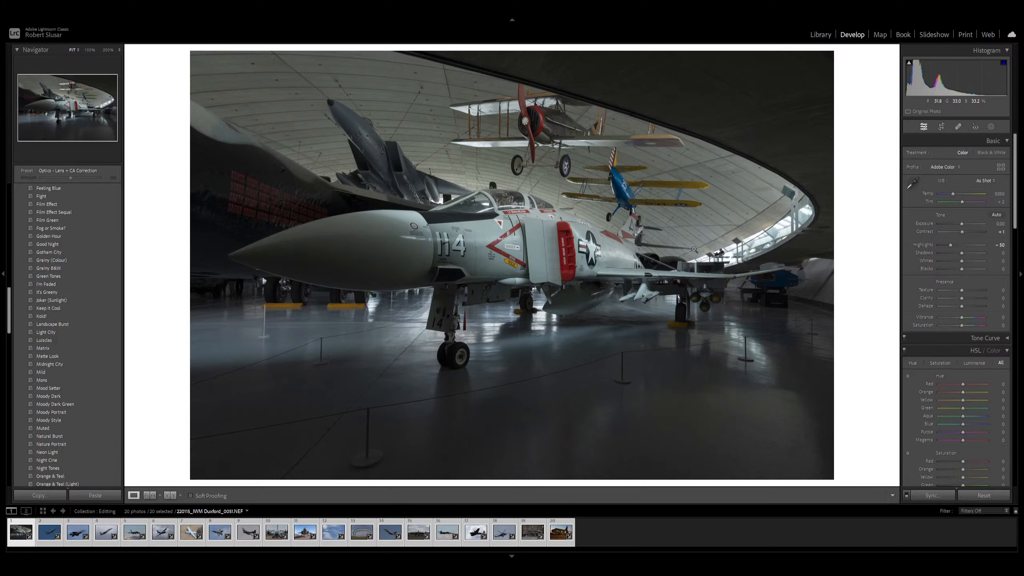
pyautogui.press('+')
pyautogui.press('+')
pyautogui.press('+')
pyautogui.press('+')
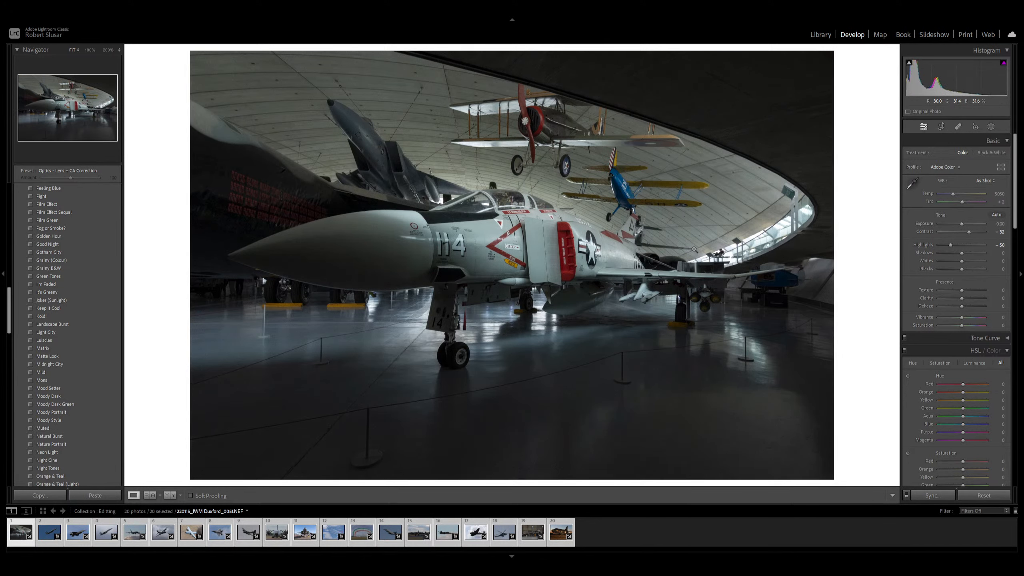
pyautogui.press('-')
pyautogui.press('-')
pyautogui.press('-')
pyautogui.press('-')
pyautogui.press('-')
pyautogui.press('-')
pyautogui.press('=')
pyautogui.press('=')
pyautogui.press('=')
pyautogui.press('=')
pyautogui.press('=')
pyautogui.press('=')
pyautogui.press('-')
pyautogui.press('-')
pyautogui.press('-')
pyautogui.press('-')
pyautogui.press('+')
pyautogui.press('+')
# - Undo and redo the recent clarity adjustments to compare their effect on the photo
pyautogui.hotkey('ctrl', 'z')
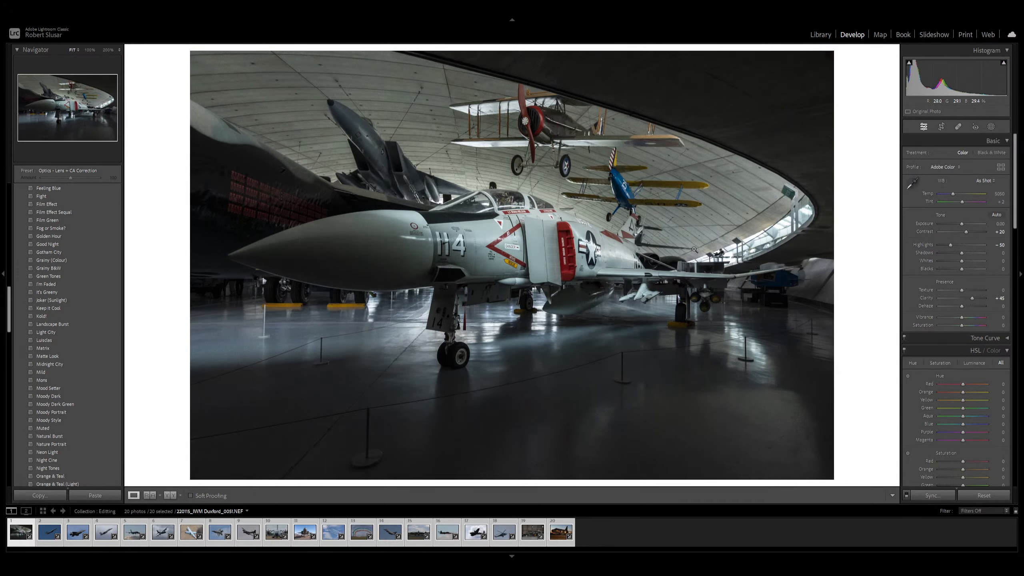
pyautogui.hotkey('ctrl', 'z')
pyautogui.hotkey('ctrl', 'z')
pyautogui.hotkey('ctrl', 'z')
pyautogui.hotkey('ctrl', 'y')
pyautogui.hotkey('ctrl', 'y')
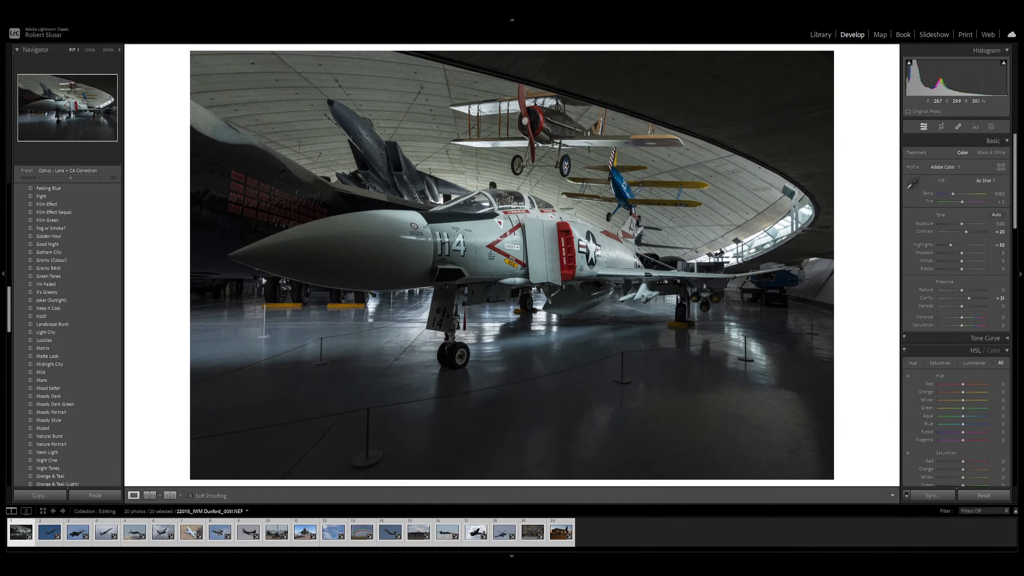
pyautogui.hotkey('ctrl', 'z')
pyautogui.hotkey('ctrl', 'z')
# - Examine the image noise at 200% along the jet's fuselage, from the nose to the star insignia
pyautogui.click(363, 220)
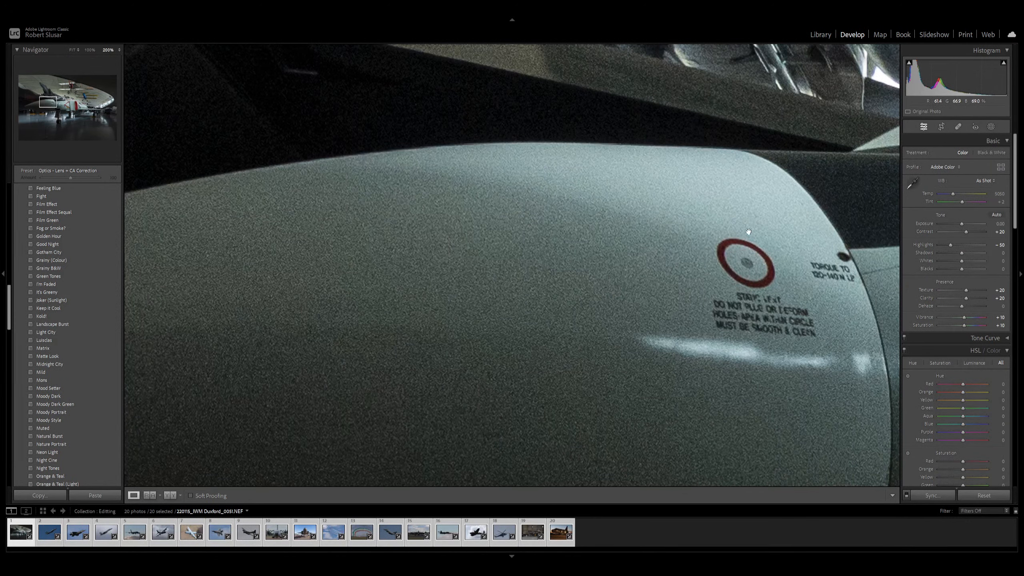
pyautogui.moveTo(744, 282)
pyautogui.mouseDown()
pyautogui.moveTo(502, 280)
pyautogui.moveTo(141, 201)
pyautogui.mouseUp()
pyautogui.moveTo(766, 278); pyautogui.dragTo(589, 278)
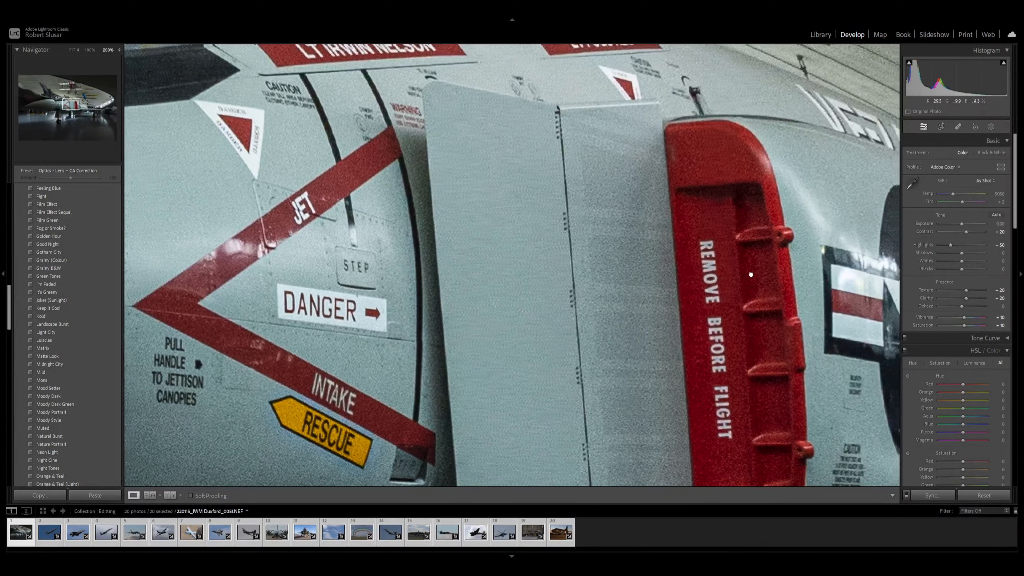
pyautogui.moveTo(815, 283); pyautogui.dragTo(141, 279)
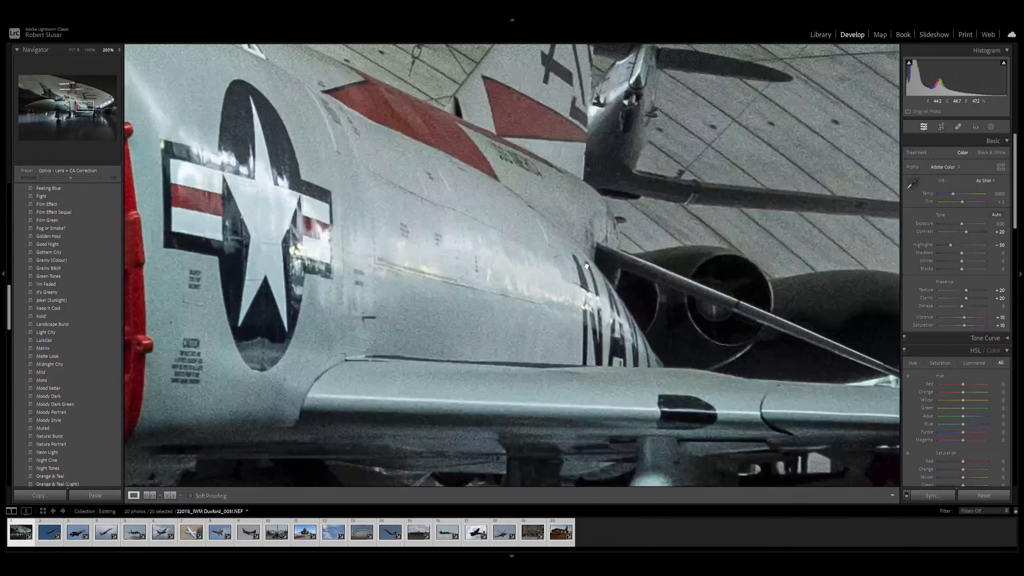
pyautogui.moveTo(492, 276)
pyautogui.mouseDown()
pyautogui.moveTo(479, 275)
pyautogui.moveTo(574, 243)
pyautogui.mouseUp()
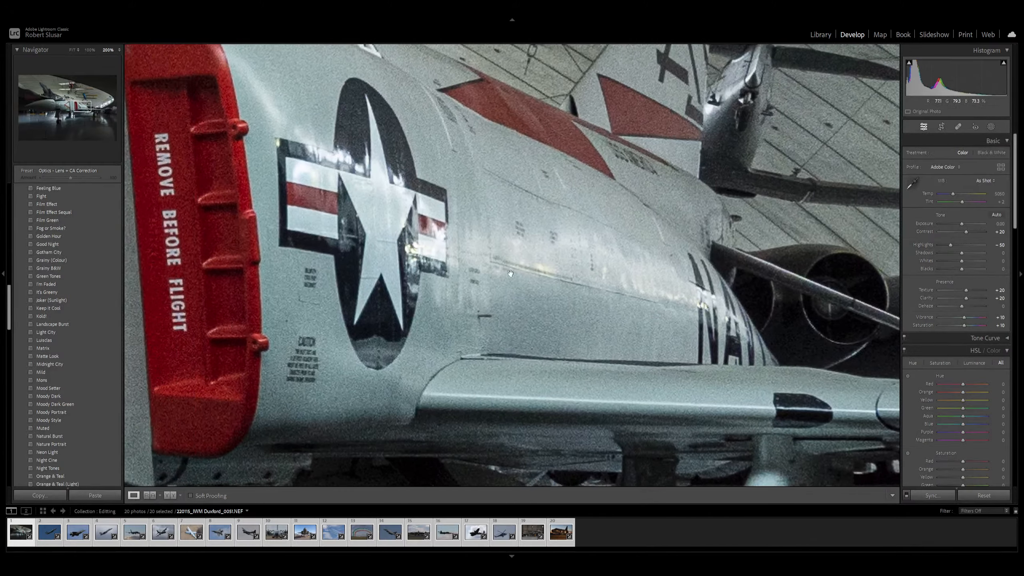
pyautogui.moveTo(405, 206)
pyautogui.mouseDown()
pyautogui.moveTo(583, 286)
pyautogui.moveTo(652, 221)
pyautogui.mouseUp()
pyautogui.click(652, 222)
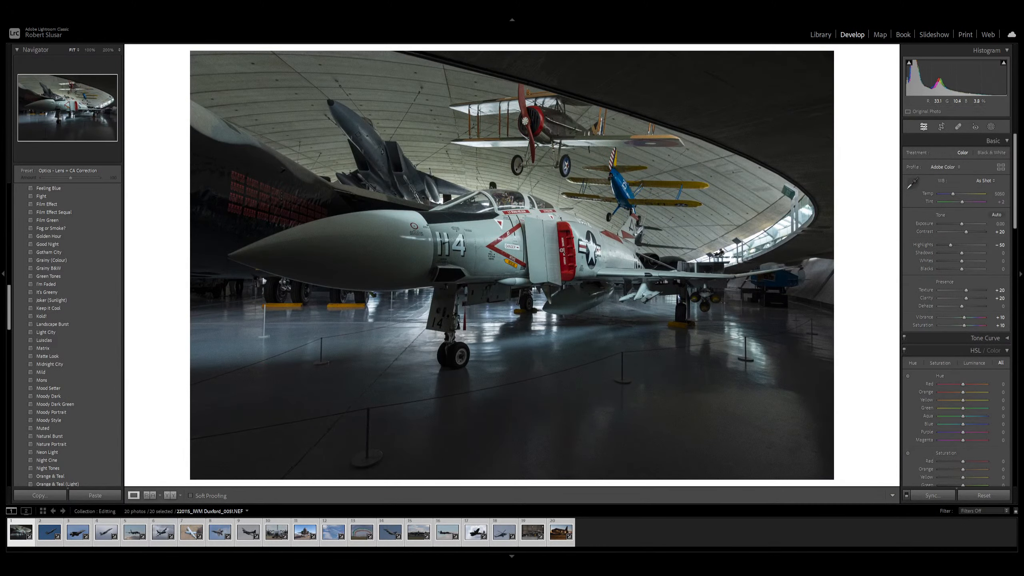
# - Check the noise around the red intake cover up close and set luminance noise reduction to 30
pyautogui.click(560, 250)
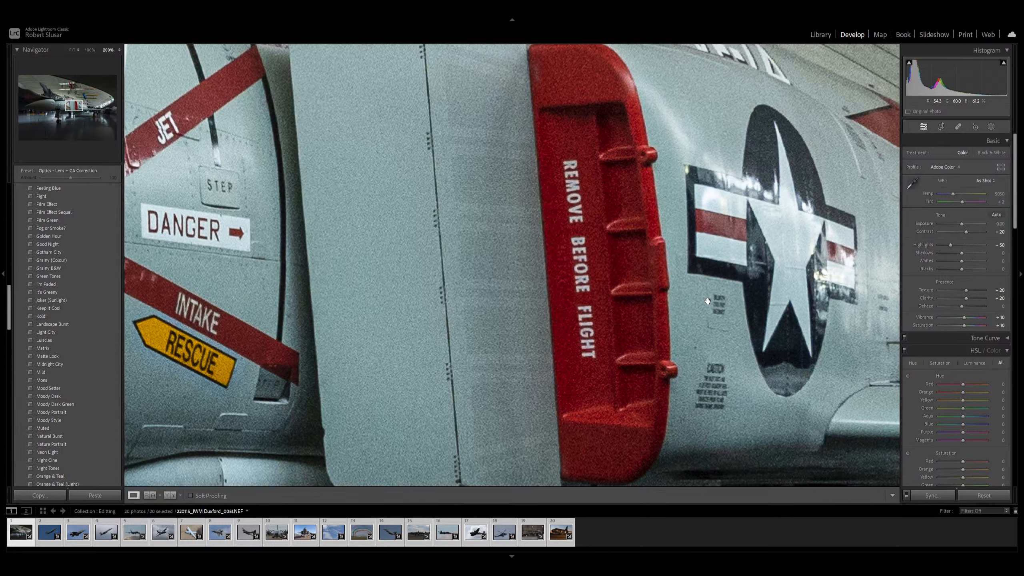
pyautogui.hotkey('ctrl', '5')
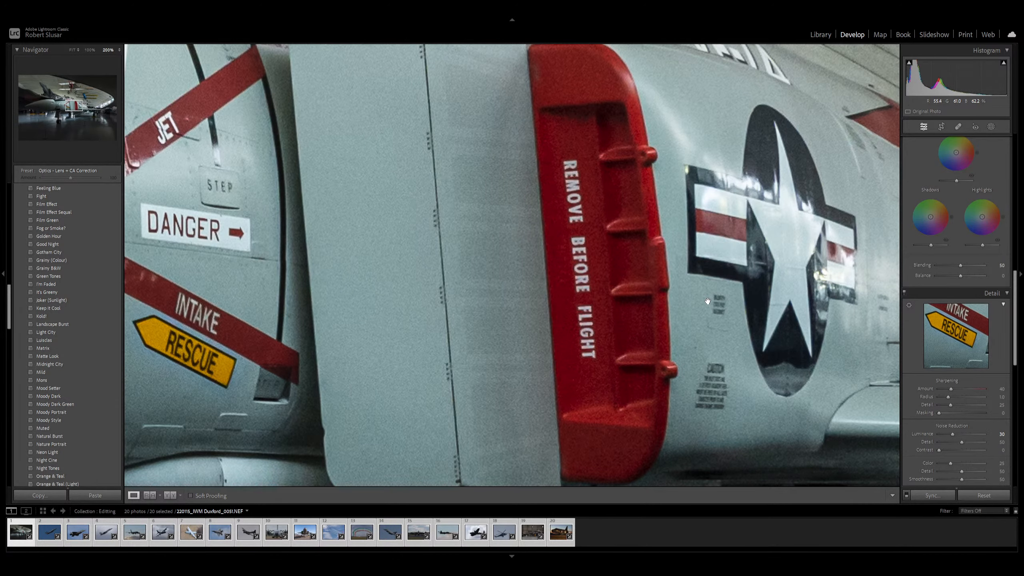
pyautogui.click(588, 203)
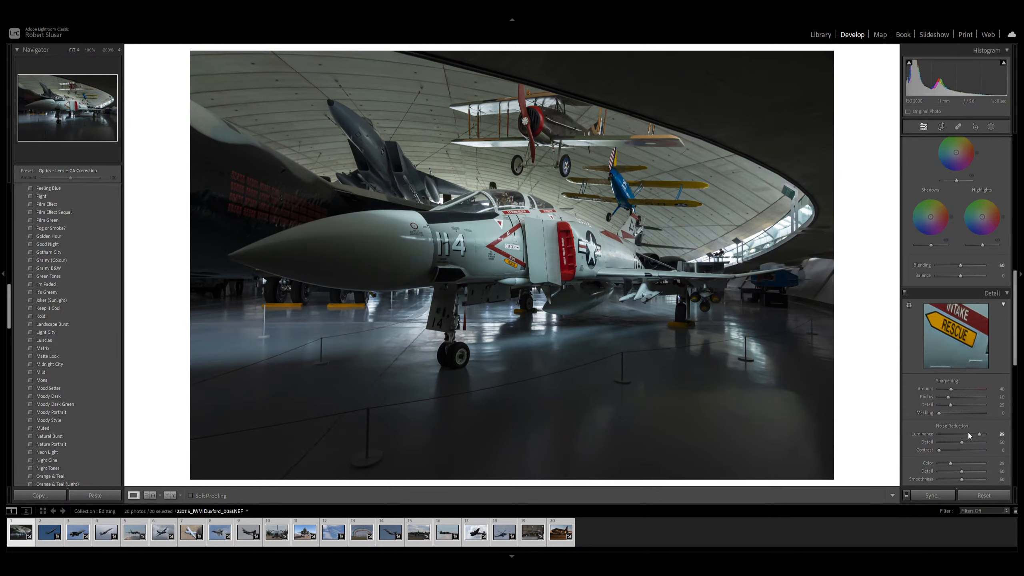
pyautogui.moveTo(984, 434); pyautogui.dragTo(971, 434)
pyautogui.click(996, 434)
pyautogui.write('30')
# - Warm the white balance temperature to 5386 and raise the exposure to +0.40
pyautogui.moveTo(1015, 350); pyautogui.dragTo(1015, 212)
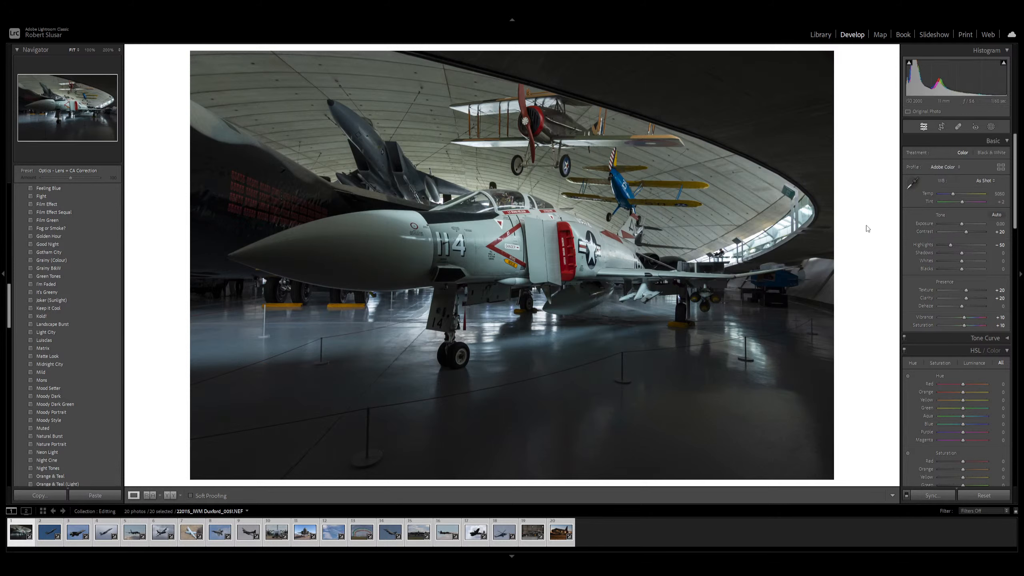
pyautogui.press('=')
pyautogui.press('=')
pyautogui.press('=')
pyautogui.press('=')
pyautogui.press('=')
pyautogui.press('=')
pyautogui.press('=')
pyautogui.press('=')
pyautogui.press('=')
pyautogui.press('=')
pyautogui.press('=')
pyautogui.press('=')
pyautogui.press('=')
pyautogui.press('=')
pyautogui.press('-')
pyautogui.press('-')
pyautogui.press('-')
pyautogui.press('-')
pyautogui.press('-')
pyautogui.press('-')
pyautogui.press('=')
pyautogui.press('=')
pyautogui.press('=')
pyautogui.press('=')
# - Raise the photo's shadows to +30
pyautogui.press('=')
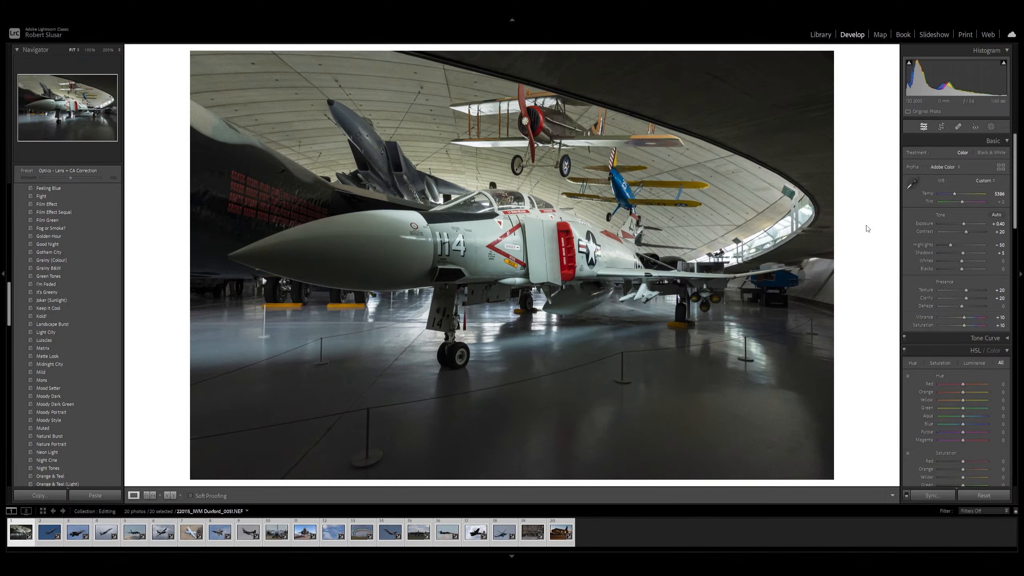
pyautogui.press('=')
pyautogui.press('=')
pyautogui.press('=')
pyautogui.press('=')
# - Show the clipping indicators, sweep the highlights down and up to compare clipping, and set them to -35
pyautogui.press('j')
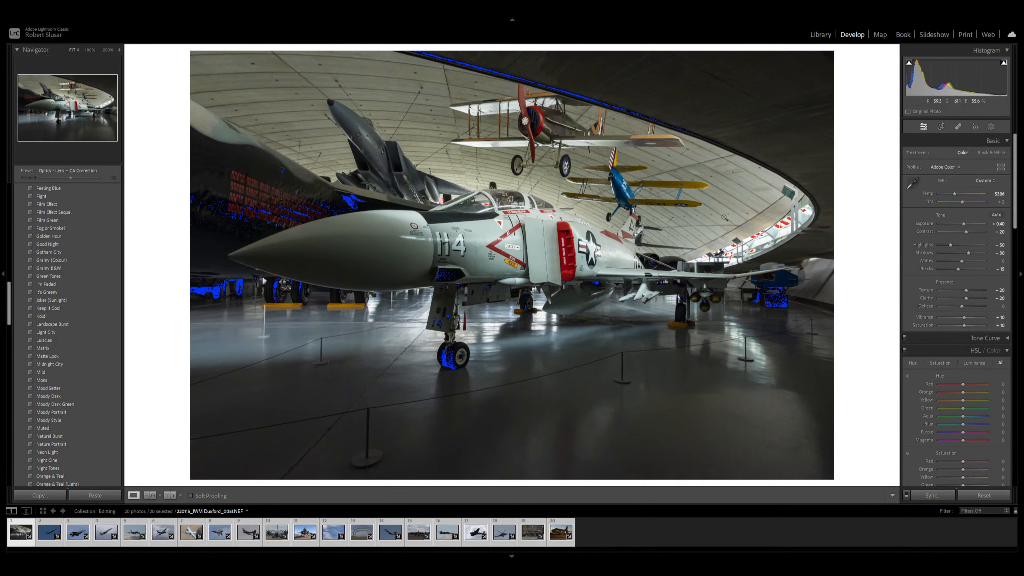
pyautogui.press('-')
pyautogui.press('-')
pyautogui.press('-')
pyautogui.press('-')
pyautogui.press('-')
pyautogui.press('-')
pyautogui.press('-')
pyautogui.press('-')
pyautogui.press('-')
pyautogui.press('-')
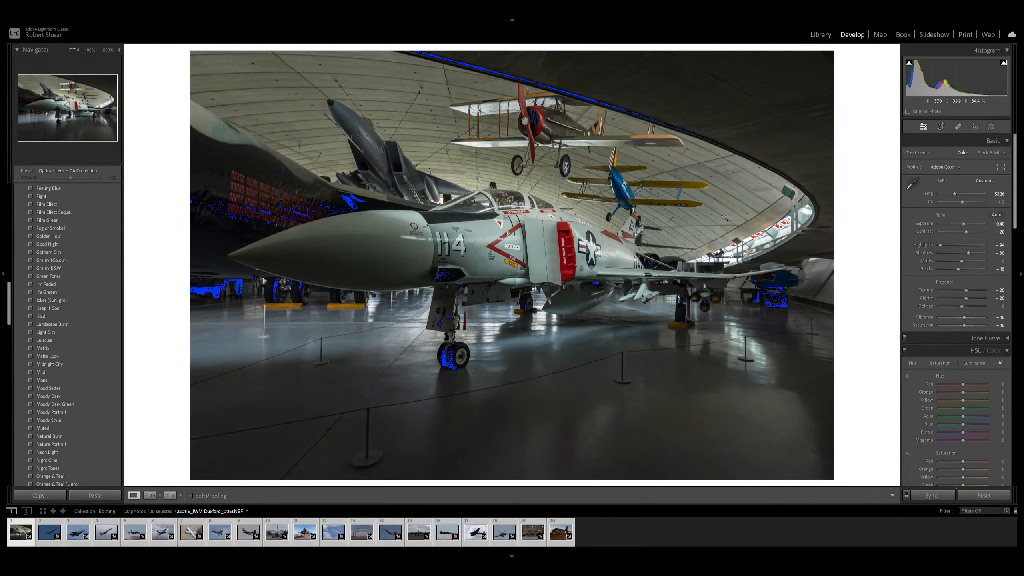
pyautogui.press('=')
pyautogui.press('=')
pyautogui.press('=')
pyautogui.press('=')
pyautogui.press('=')
pyautogui.press('=')
pyautogui.press('=')
pyautogui.press('=')
pyautogui.press('=')
pyautogui.press('=')
pyautogui.press('=')
pyautogui.press('=')
pyautogui.press('=')
pyautogui.press('=')
pyautogui.press('=')
pyautogui.press('=')
pyautogui.press('=')
pyautogui.press('=')
pyautogui.press('=')
pyautogui.press('=')
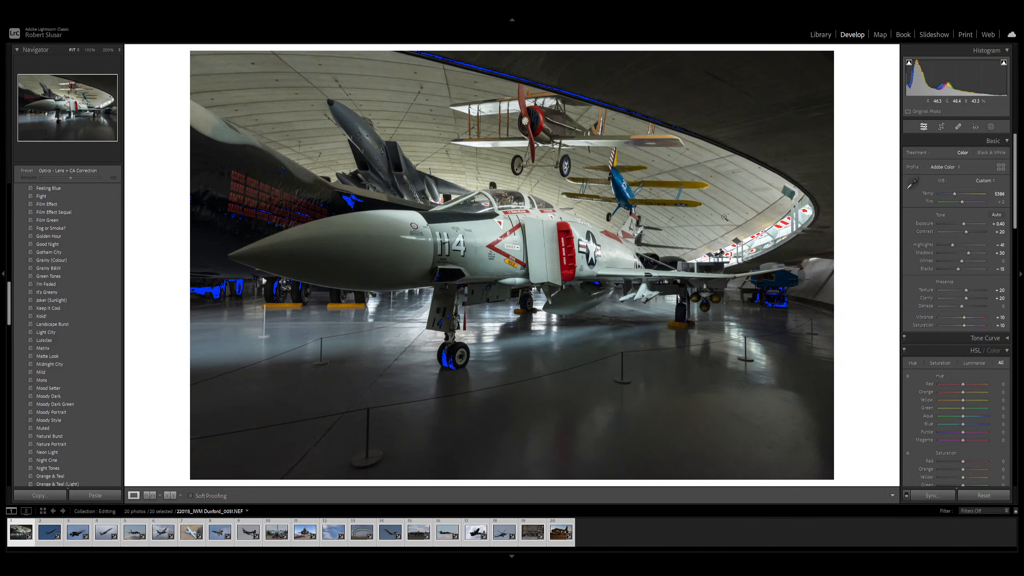
pyautogui.press('=')
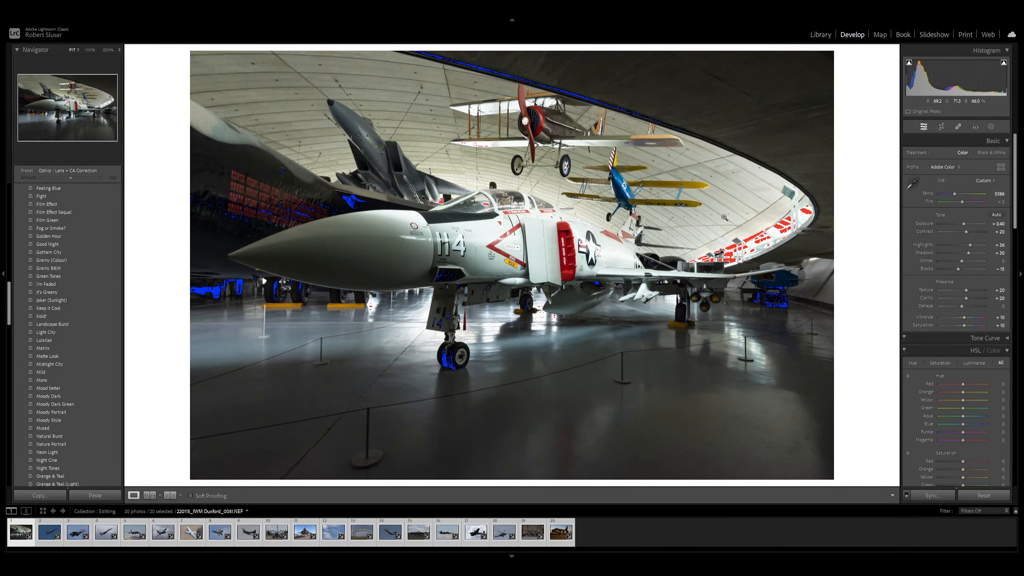
pyautogui.press('-')
pyautogui.press('-')
pyautogui.press('-')
pyautogui.press('-')
pyautogui.press('-')
pyautogui.press('-')
pyautogui.press('-')
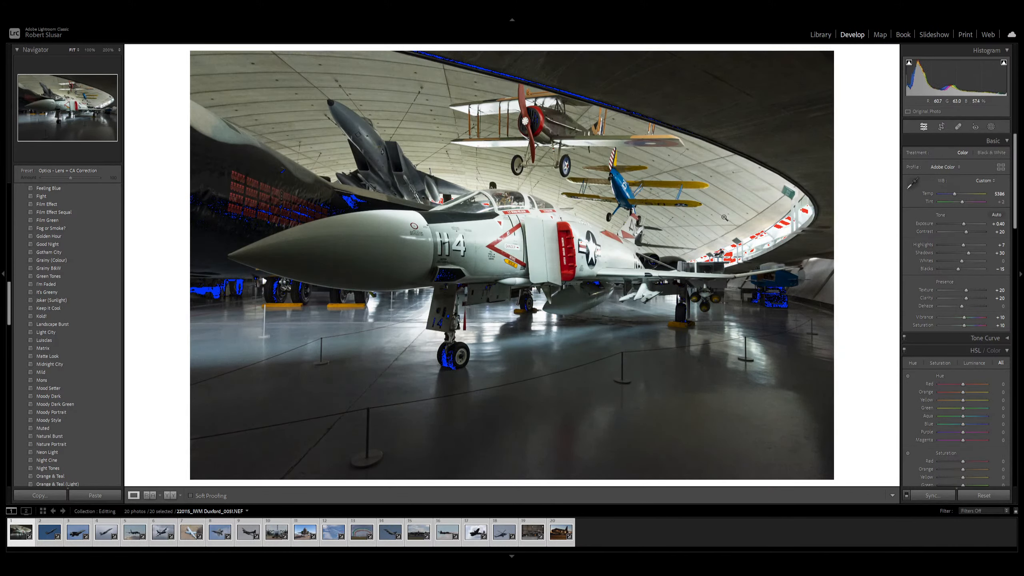
pyautogui.press('-')
pyautogui.press('-')
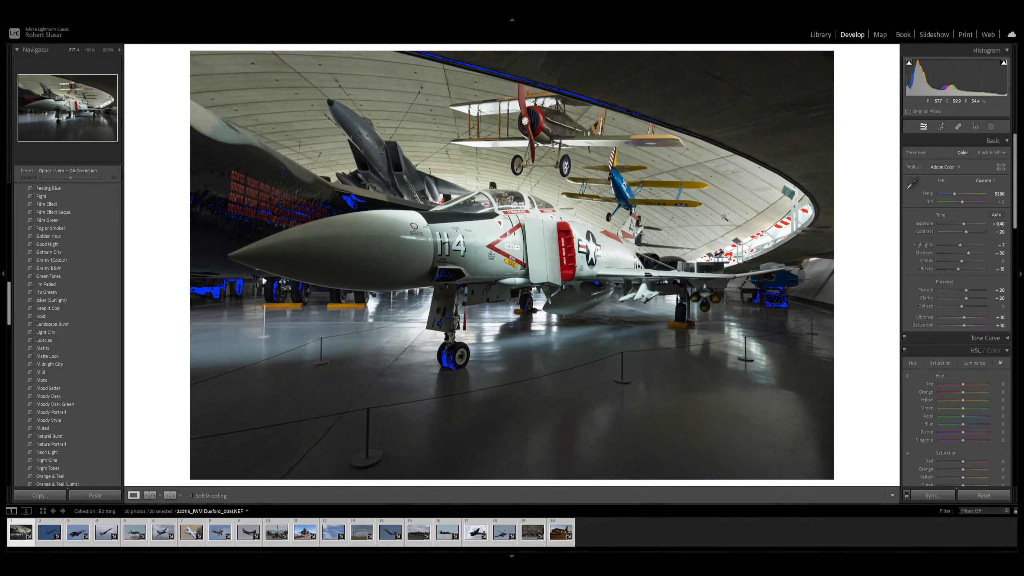
pyautogui.press('-')
pyautogui.press('-')
pyautogui.press('-')
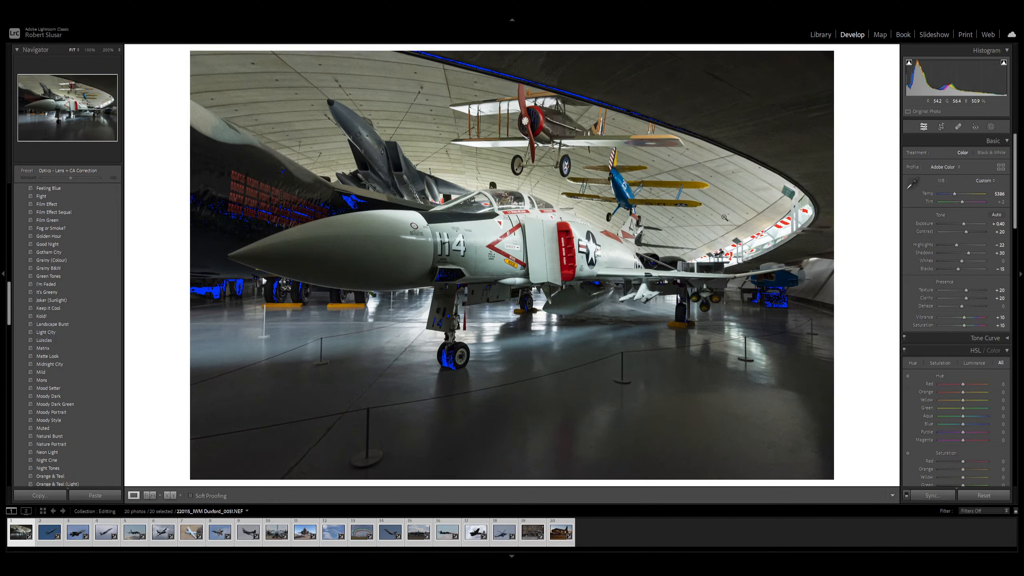
pyautogui.press('-')
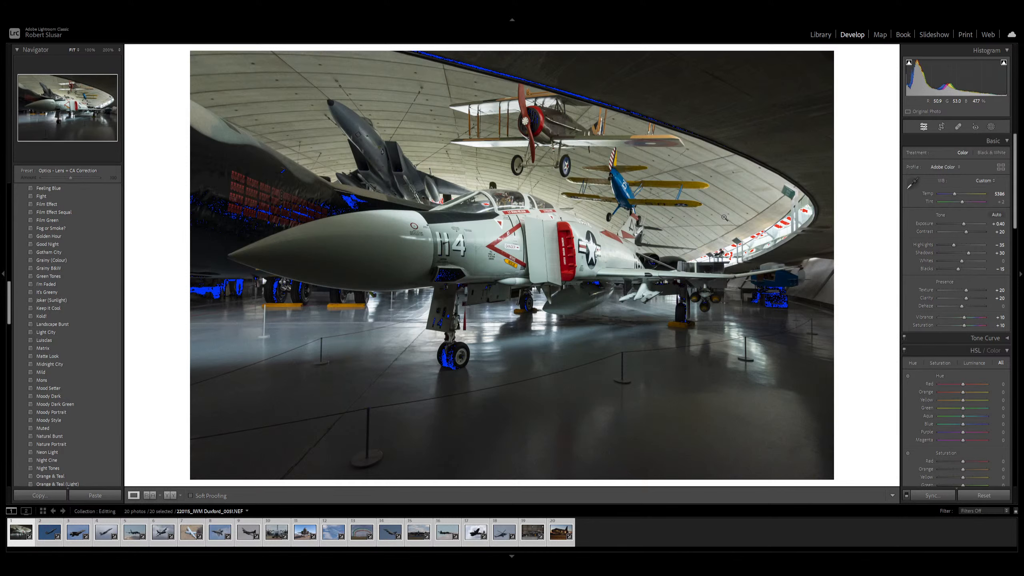
# - Try lowering dehaze to -40 and bring it back to 0
pyautogui.press('-')
pyautogui.press('-')
pyautogui.press('-')
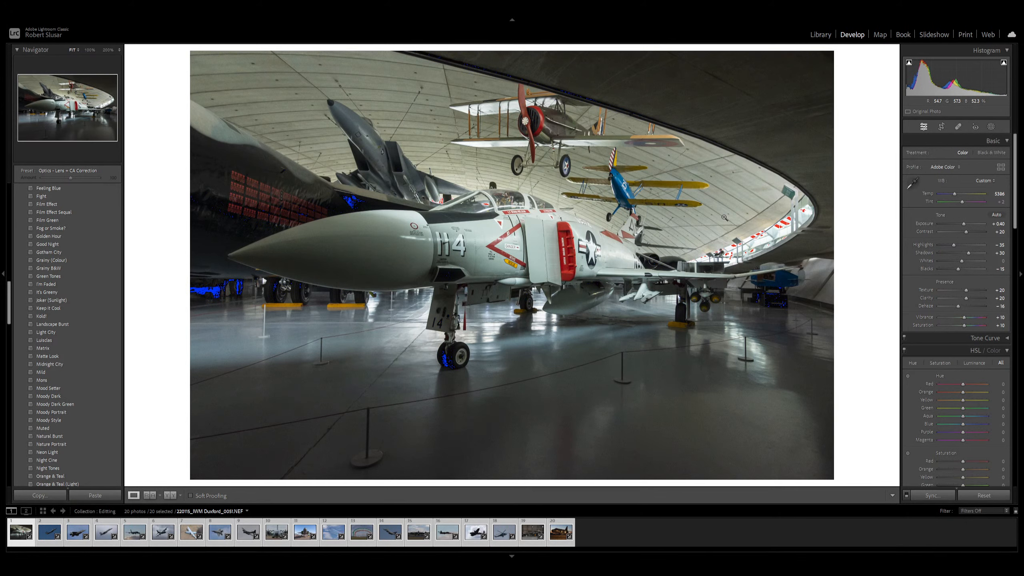
pyautogui.press('=')
pyautogui.press('=')
pyautogui.press('-')
pyautogui.press('-')
pyautogui.press('-')
pyautogui.press('-')
pyautogui.press('-')
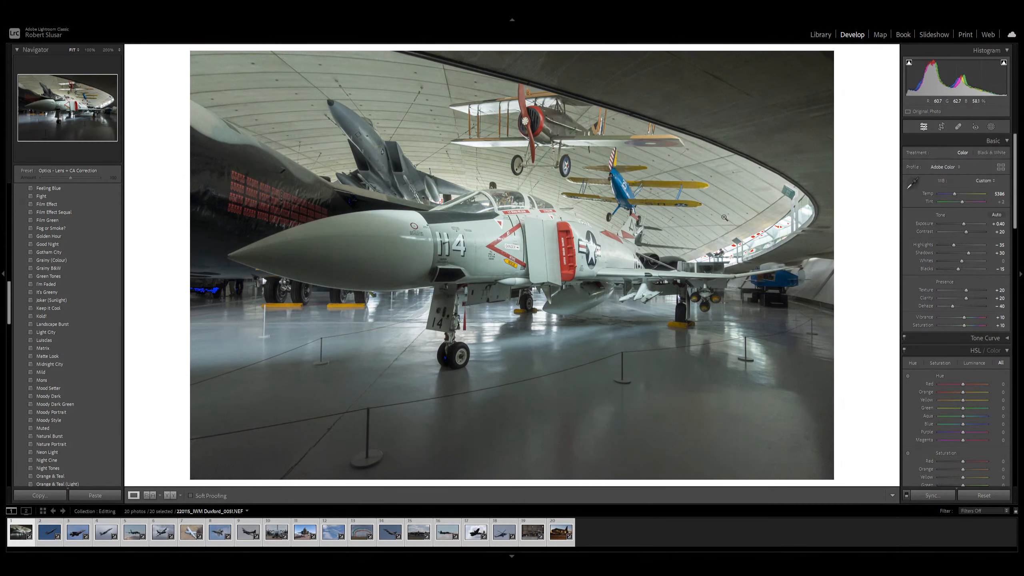
pyautogui.press('=')
pyautogui.press('=')
pyautogui.press('=')
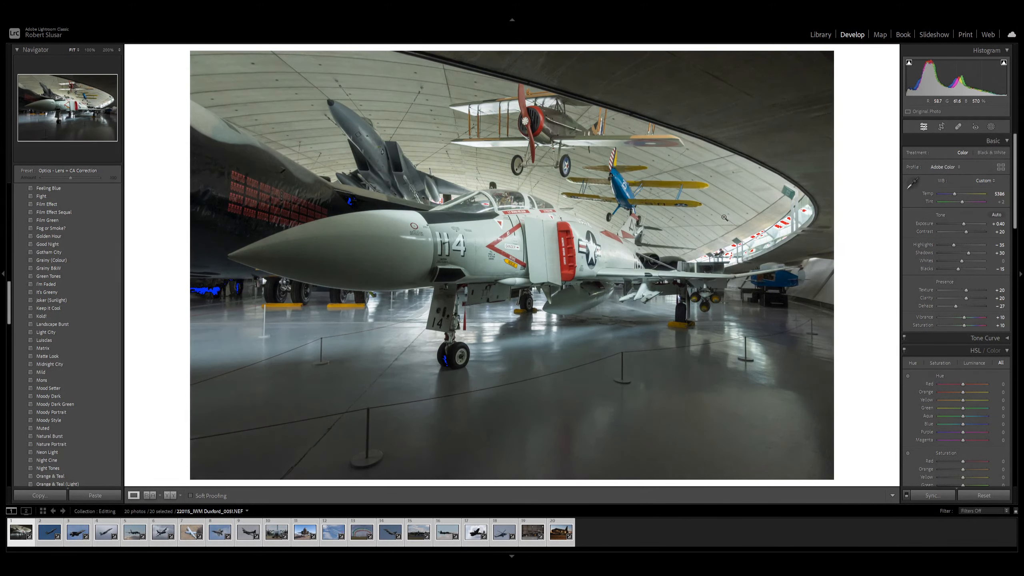
pyautogui.press('=')
pyautogui.press('=')
pyautogui.press('=')
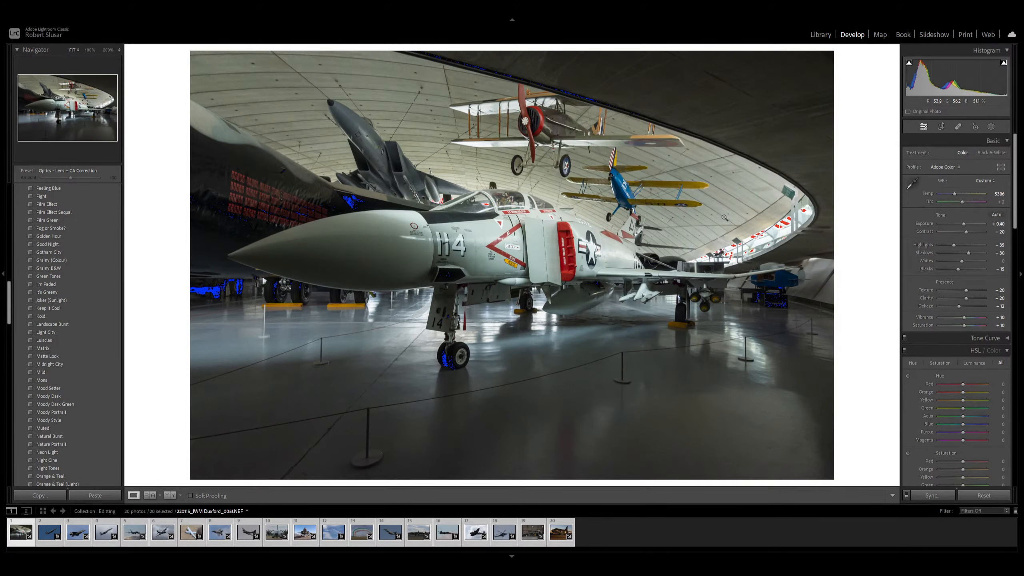
pyautogui.press('=')
pyautogui.press('=')
pyautogui.press('=')
pyautogui.press('=')
pyautogui.press('=')
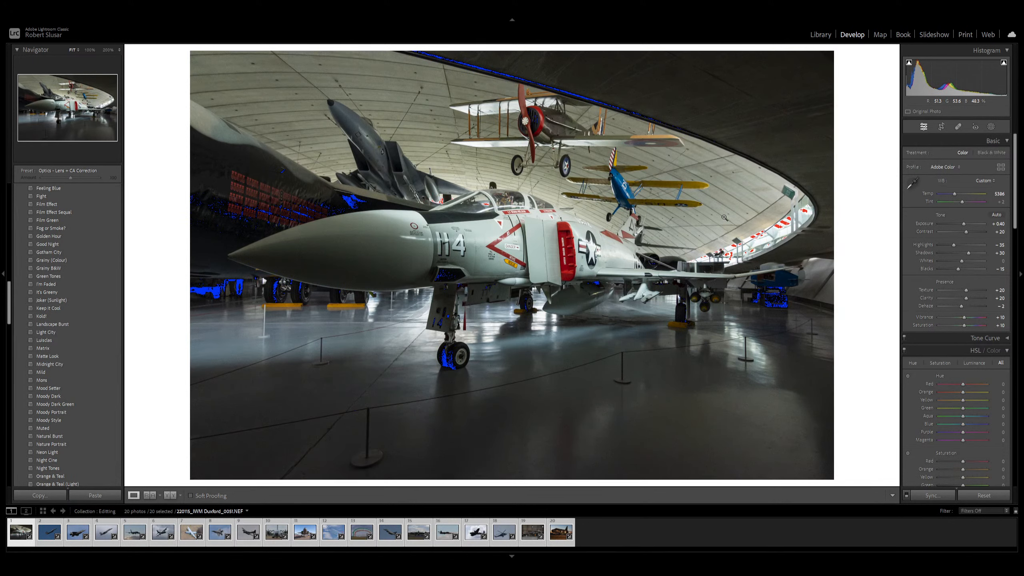
pyautogui.press('=')
# - Try the photo's blacks down to -28 and up to +6 to compare the shadow clipping
pyautogui.press('-')
pyautogui.press('-')
pyautogui.press('-')
pyautogui.press('-')
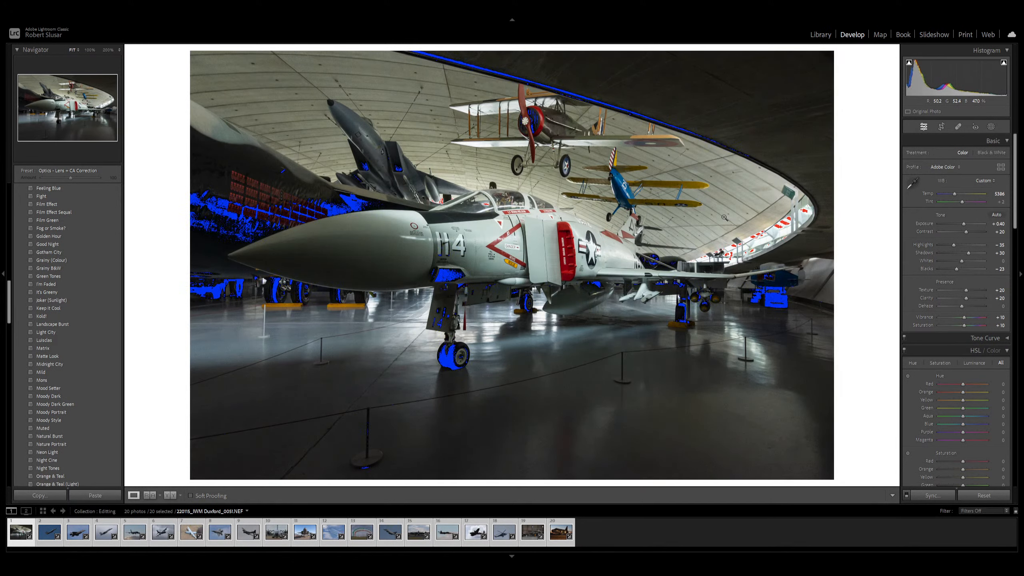
pyautogui.press('-')
pyautogui.press('-')
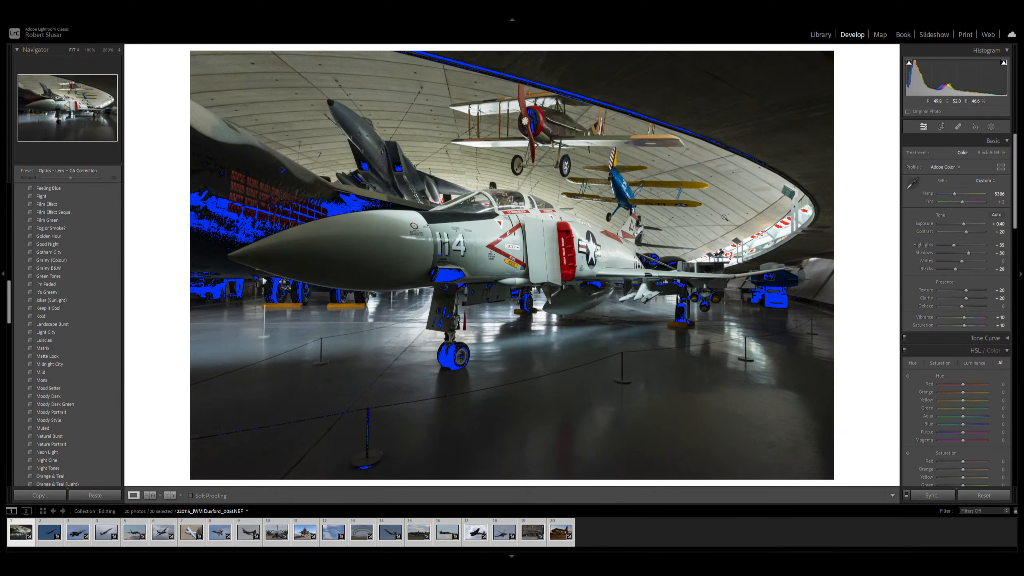
pyautogui.press('=')
pyautogui.press('=')
pyautogui.press('=')
pyautogui.press('=')
pyautogui.press('=')
pyautogui.press('=')
pyautogui.press('=')
pyautogui.press('=')
pyautogui.press('=')
pyautogui.press('=')
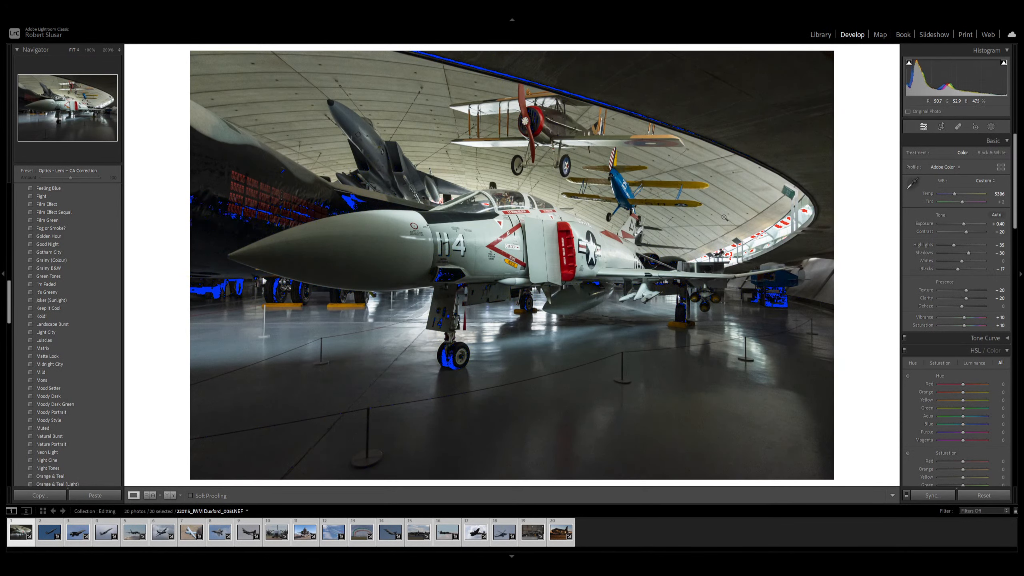
pyautogui.press('=')
pyautogui.press('=')
pyautogui.press('=')
pyautogui.press('=')
pyautogui.press('=')
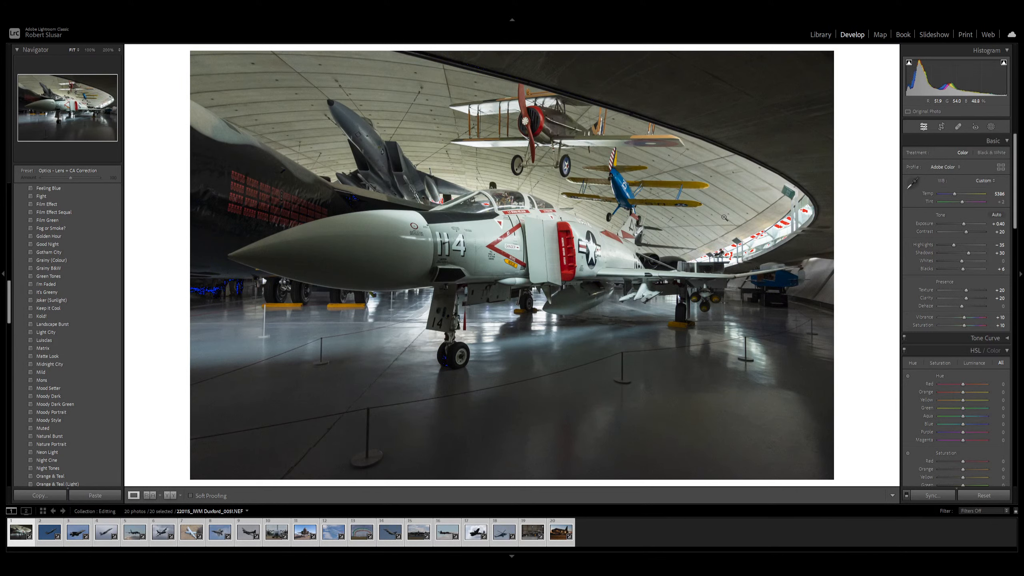
# - Set the photo's blacks to -10 and raise the overall exposure to +0.60
pyautogui.press('-')
pyautogui.press('-')
pyautogui.press('-')
pyautogui.press('-')
pyautogui.press('-')
pyautogui.press('-')
pyautogui.press('-')
pyautogui.press('-')
pyautogui.press('-')
pyautogui.press('-')
pyautogui.press('-')
pyautogui.press('-')
pyautogui.press('-')
pyautogui.press('-')
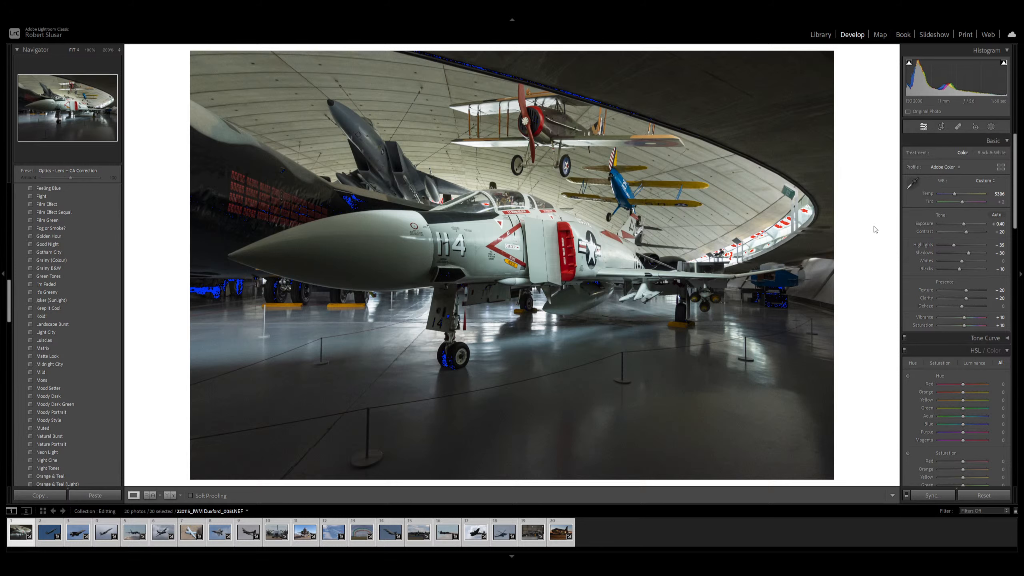
pyautogui.press('=')
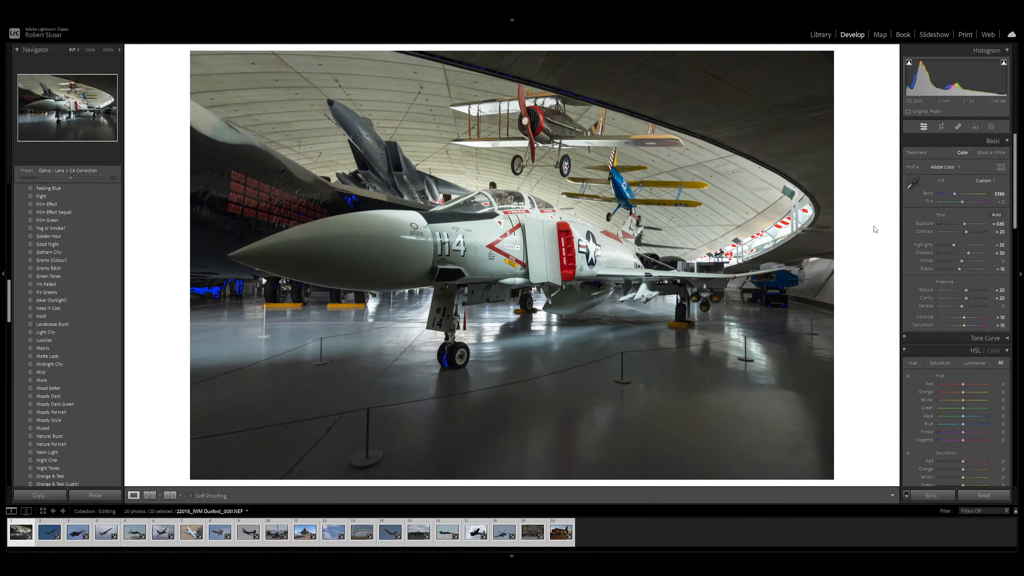
pyautogui.press('-')
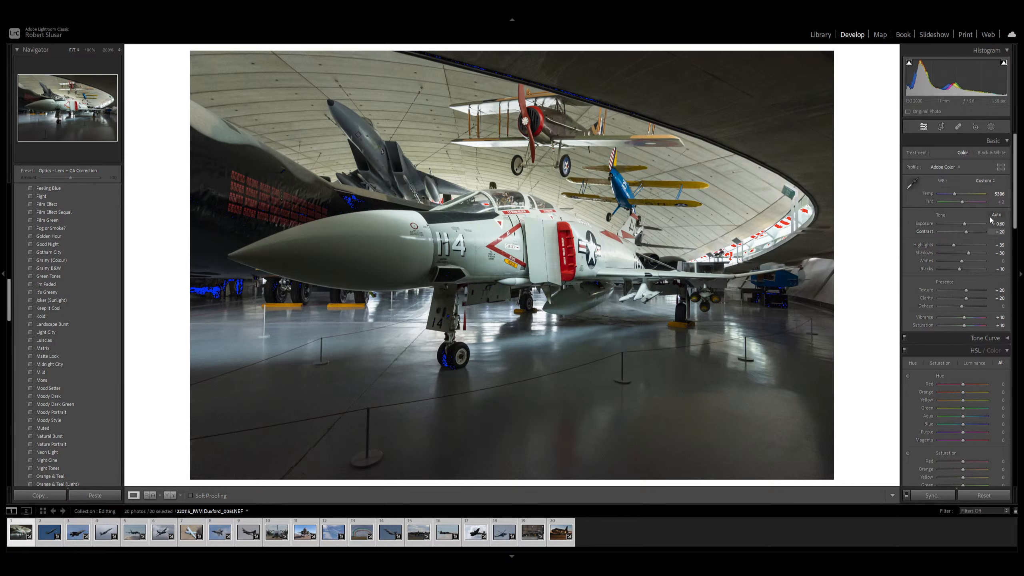
# - Create an object mask of the foreground jet by using rectangle selection around the whole aircraft
pyautogui.click(991, 127)
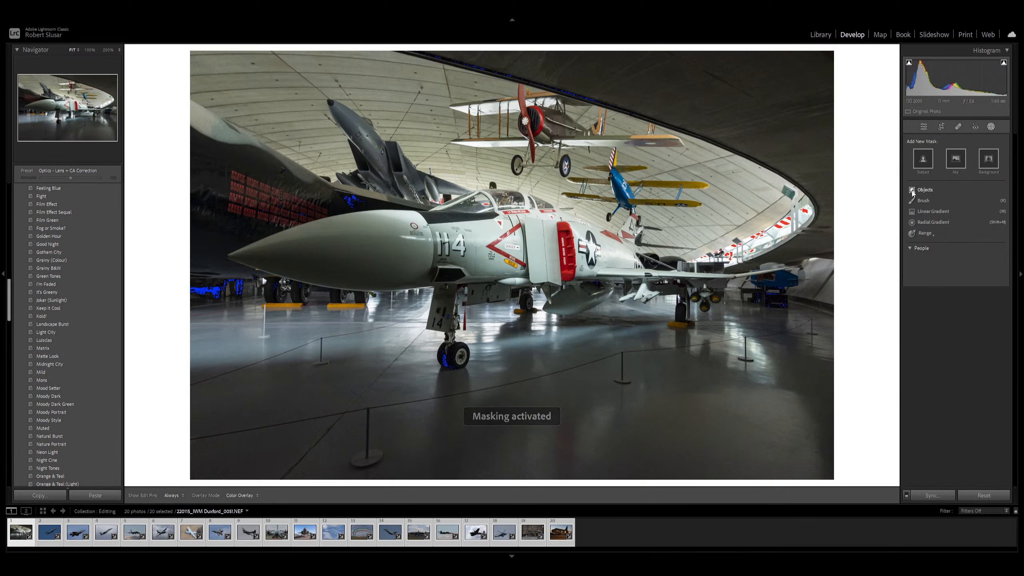
pyautogui.click(914, 192)
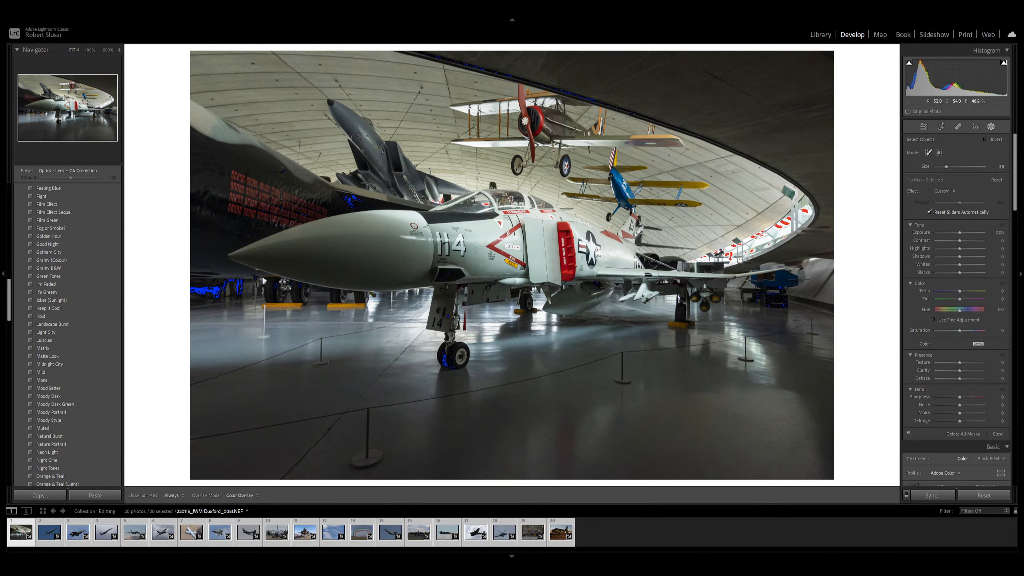
pyautogui.click(939, 153)
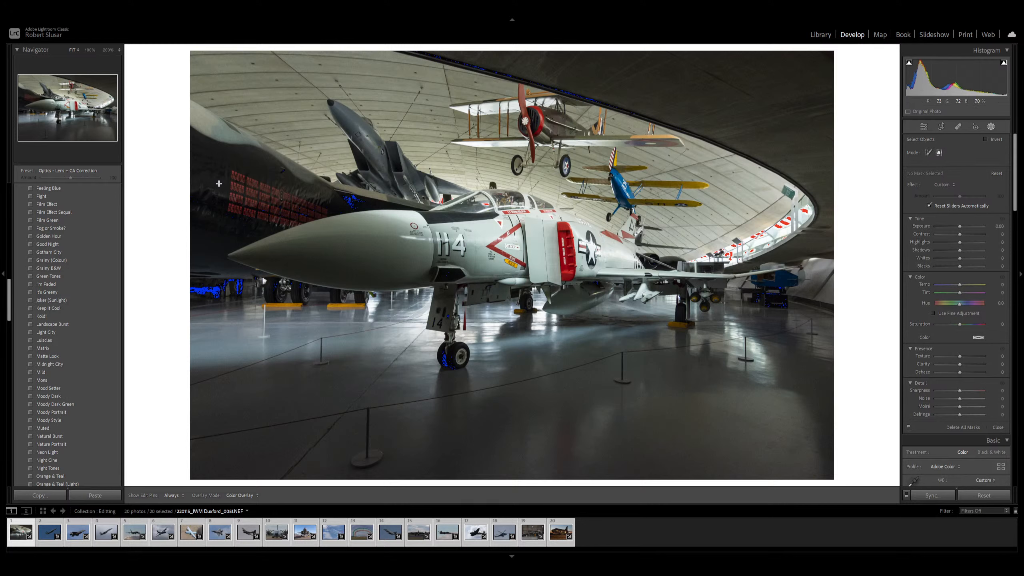
pyautogui.moveTo(219, 184); pyautogui.dragTo(810, 380)
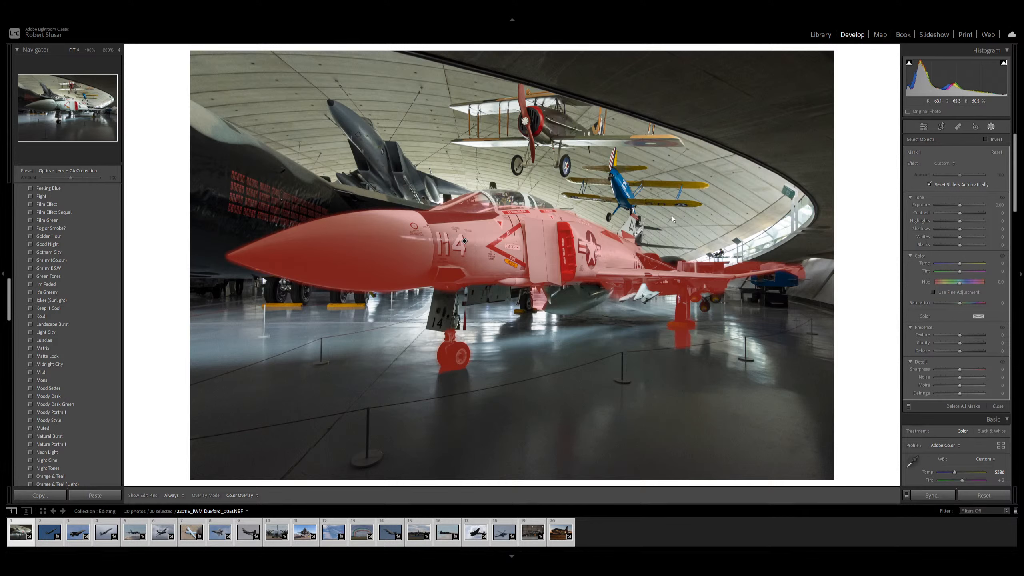
# - Lower the highlights of the jet's object mask to -40 and leave masking
pyautogui.press('-')
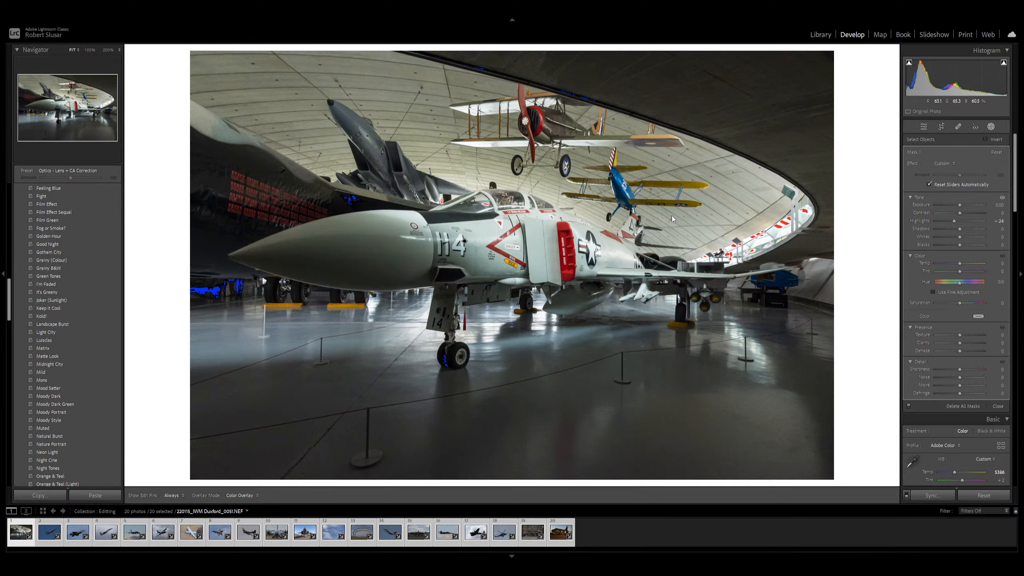
pyautogui.press('-')
pyautogui.press('-')
pyautogui.press('-')
pyautogui.press('-')
pyautogui.press('-')
pyautogui.press('-')
pyautogui.press('-')
pyautogui.press('-')
pyautogui.press('-')
pyautogui.press('-')
pyautogui.press('-')
pyautogui.press('-')
pyautogui.press('-')
pyautogui.press('-')
pyautogui.press('-')
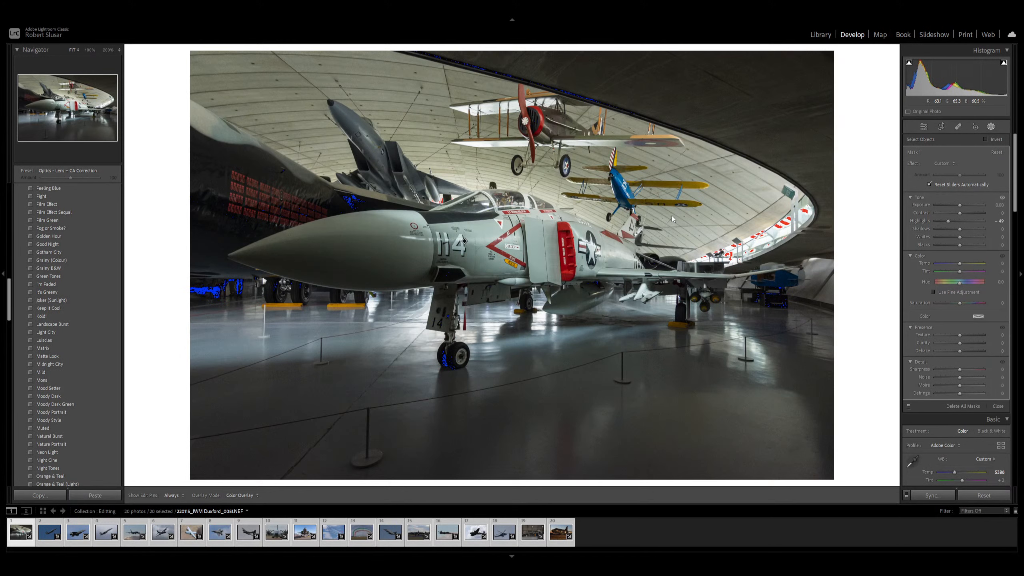
pyautogui.press('+')
pyautogui.press('d')
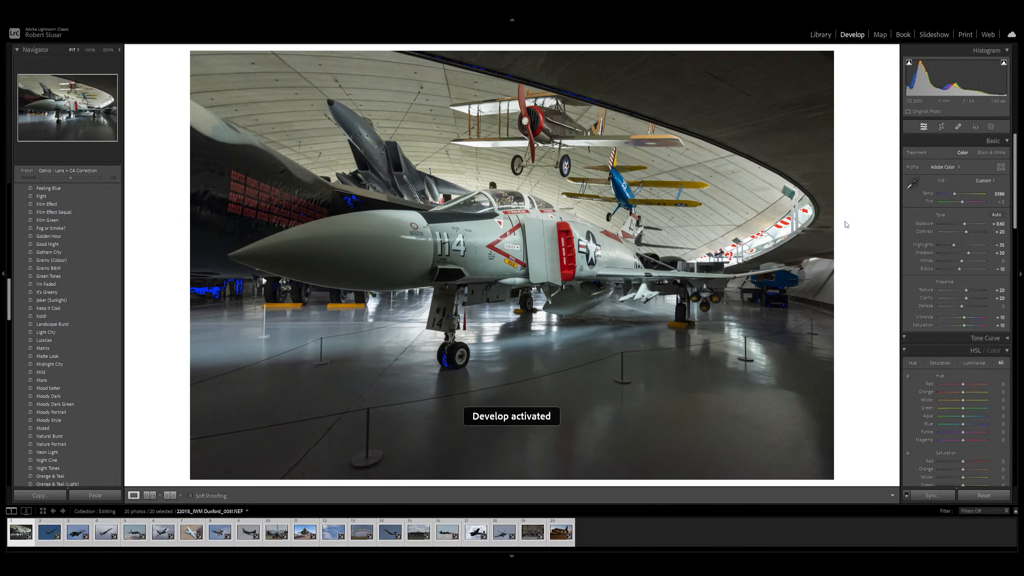
# - Reopen the jet's object mask and raise its texture to 45, clarity to 5 and noise to 10
pyautogui.hotkey('shift', 'w')
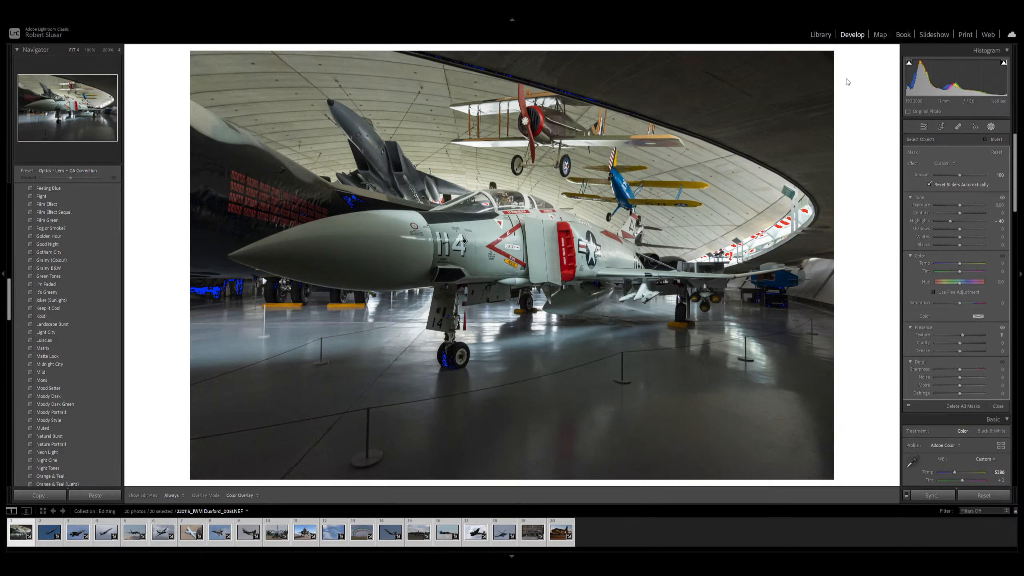
pyautogui.press('+')
pyautogui.press('+')
pyautogui.press('+')
pyautogui.press('+')
pyautogui.press('+')
pyautogui.press('+')
pyautogui.press('+')
# - Add a flat elliptical radial gradient mask over the jet's nose and forward fuselage, adjusting its position and size
pyautogui.hotkey('shift', 'm')
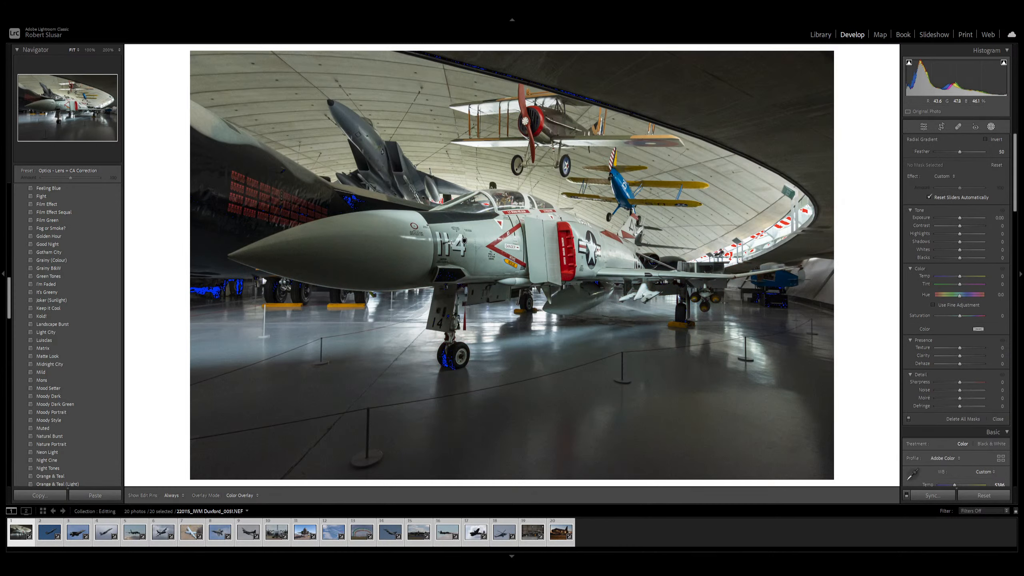
pyautogui.moveTo(451, 243); pyautogui.dragTo(652, 292)
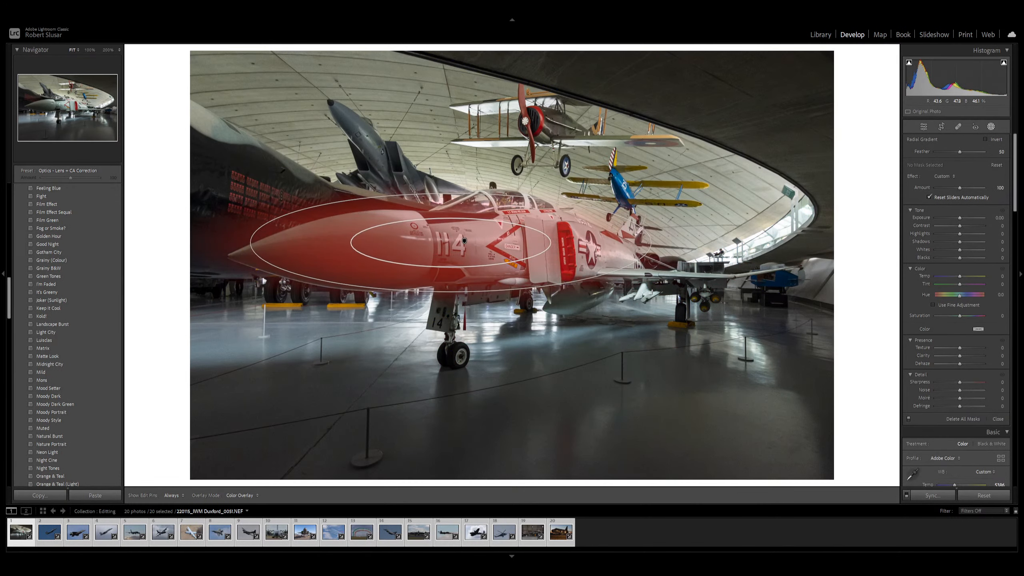
pyautogui.moveTo(499, 236)
pyautogui.mouseDown()
pyautogui.moveTo(510, 244)
pyautogui.moveTo(498, 242)
pyautogui.mouseUp()
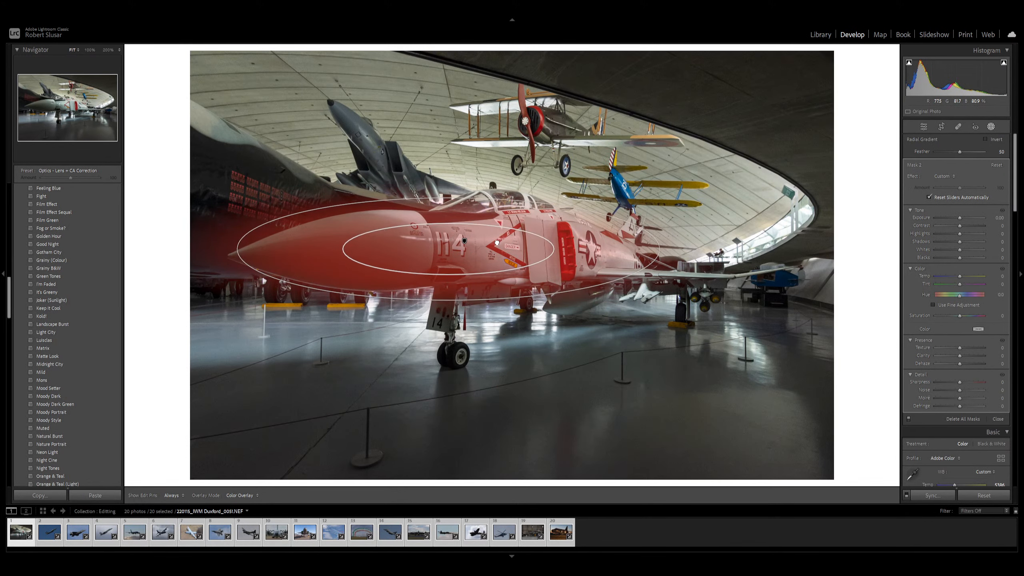
# - Invert the radial gradient to target the surroundings, enlarge the ellipse around the jet, and reduce the feather to 33
pyautogui.click(985, 139)
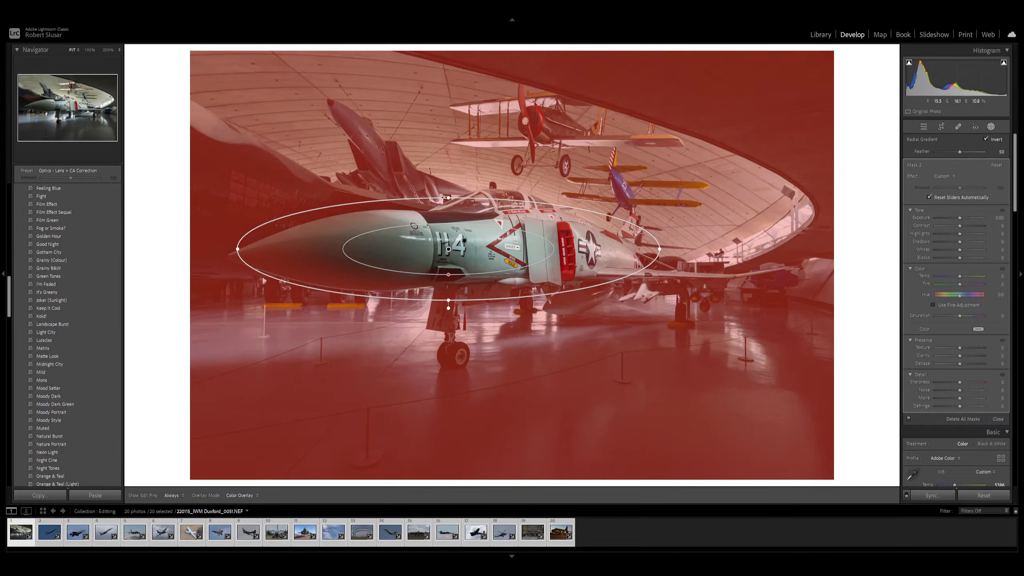
pyautogui.moveTo(449, 197); pyautogui.dragTo(448, 178)
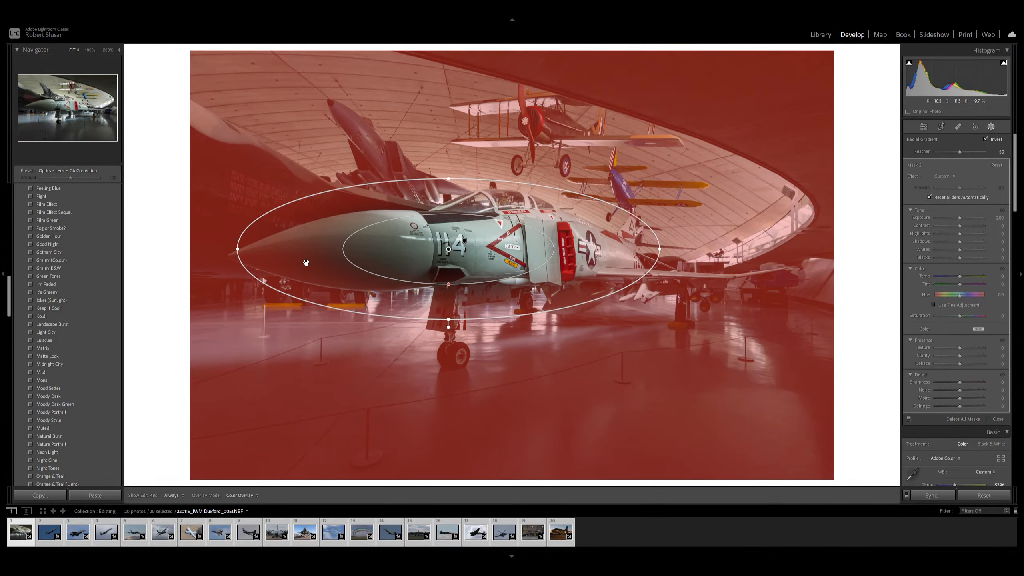
pyautogui.moveTo(238, 249); pyautogui.dragTo(183, 252)
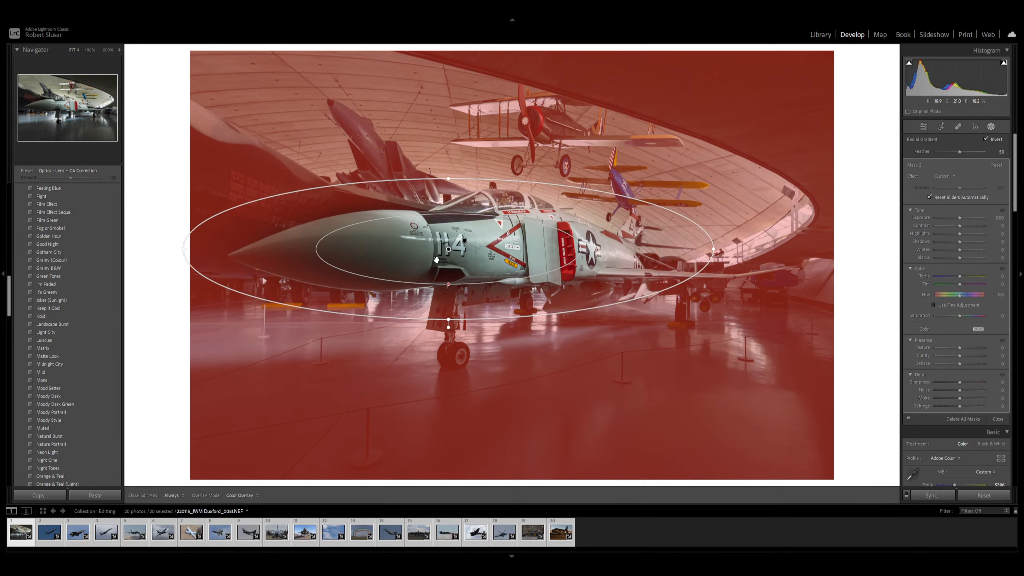
pyautogui.moveTo(447, 286); pyautogui.dragTo(452, 298)
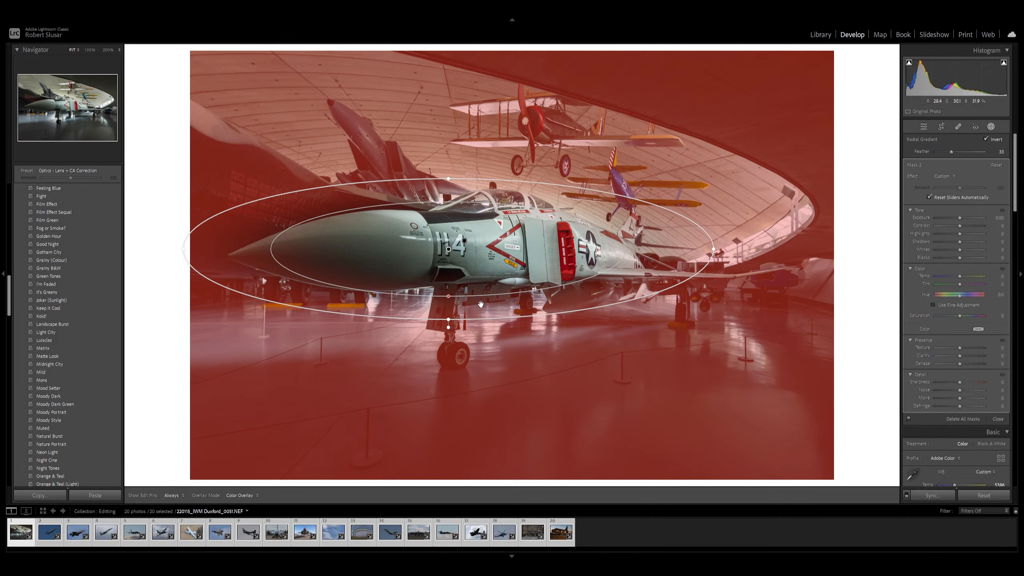
# - Darken the surroundings with the radial mask's exposure at -0.90, hide the clipping indicators, and leave masking
pyautogui.press('-')
pyautogui.press('-')
pyautogui.press('-')
pyautogui.press('-')
pyautogui.press('-')
pyautogui.press('-')
pyautogui.press('-')
pyautogui.press('-')
pyautogui.press('-')
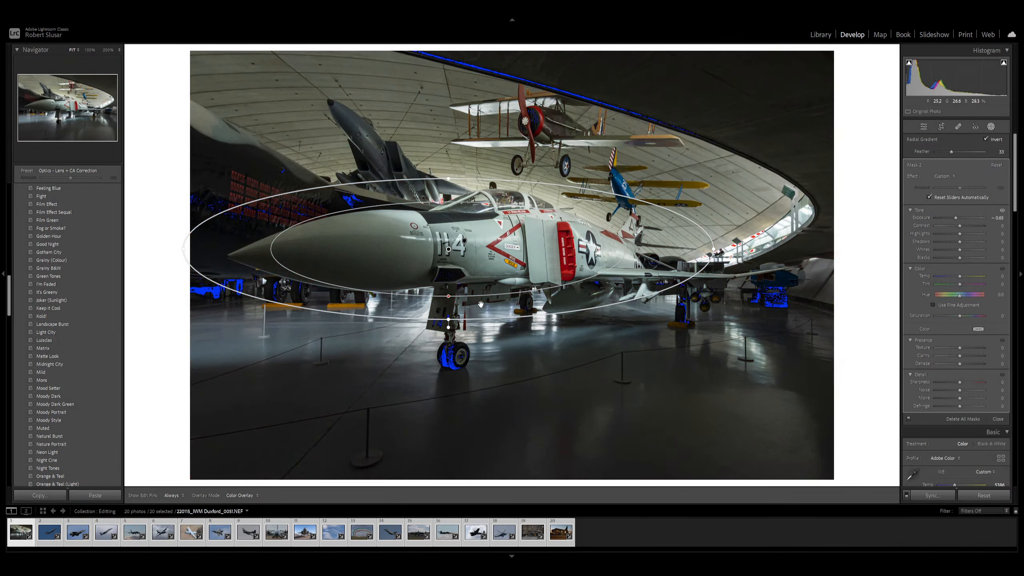
pyautogui.press('-')
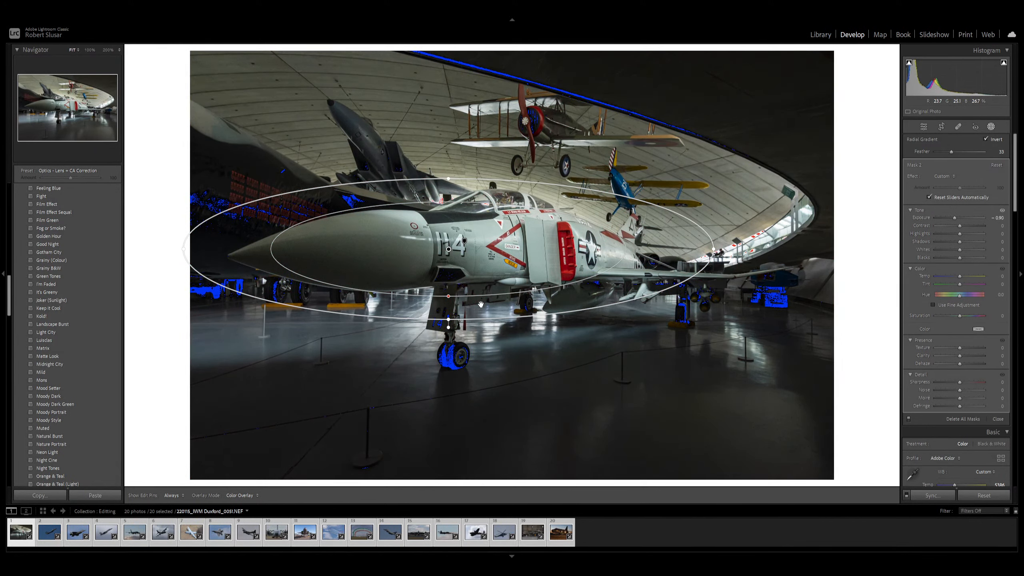
pyautogui.press('j')
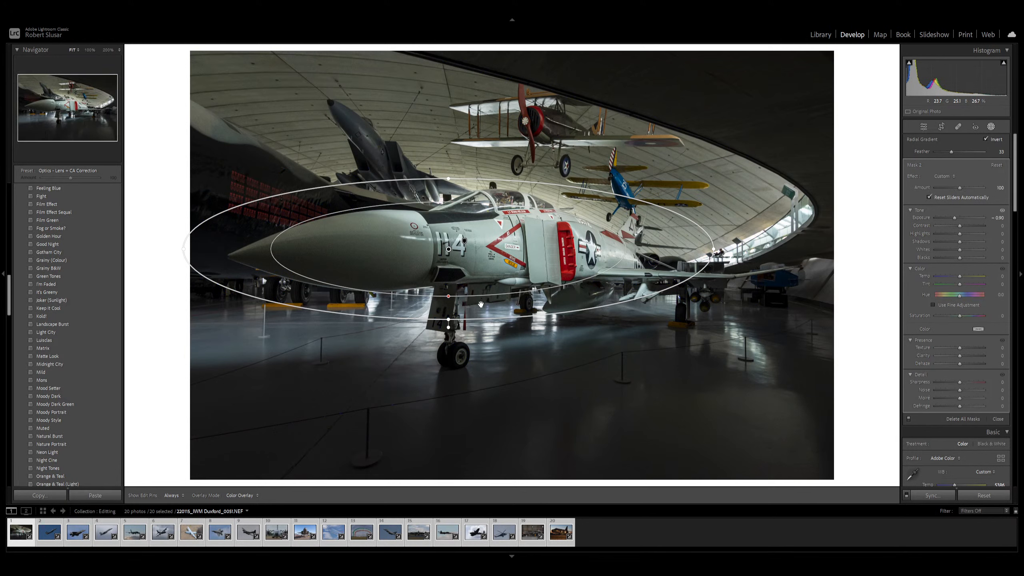
pyautogui.press('-')
pyautogui.press('d')
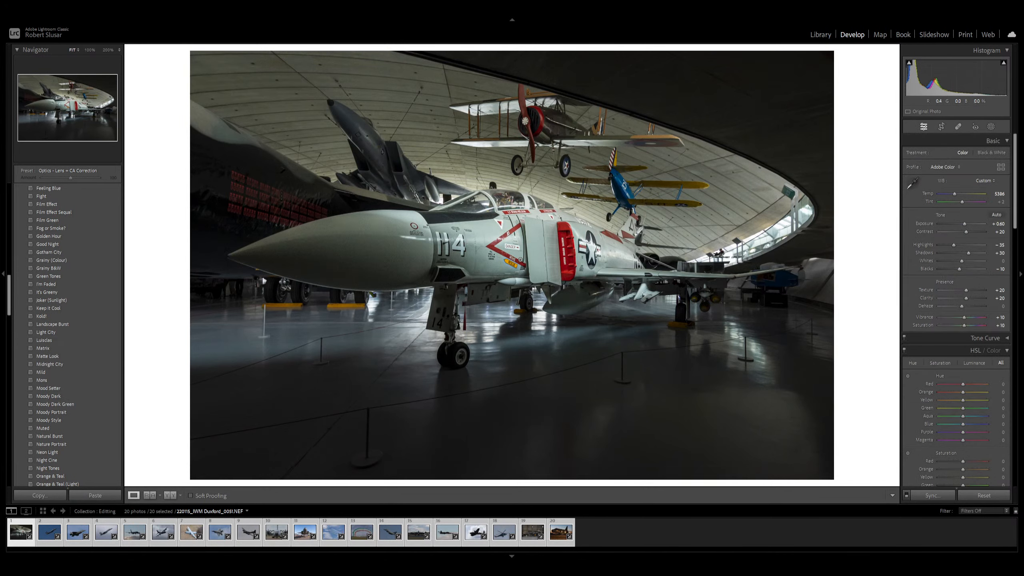
# - Reopen the radial mask, widen its ellipse to reach from the jet's nose to its tail, and fine-tune its position
pyautogui.click(991, 127)
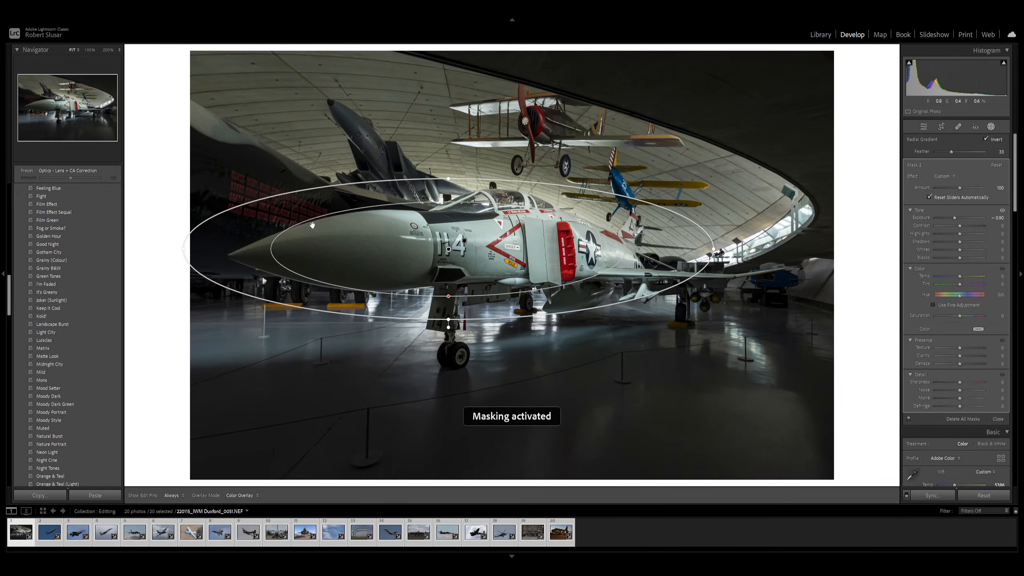
pyautogui.moveTo(359, 253); pyautogui.dragTo(342, 257)
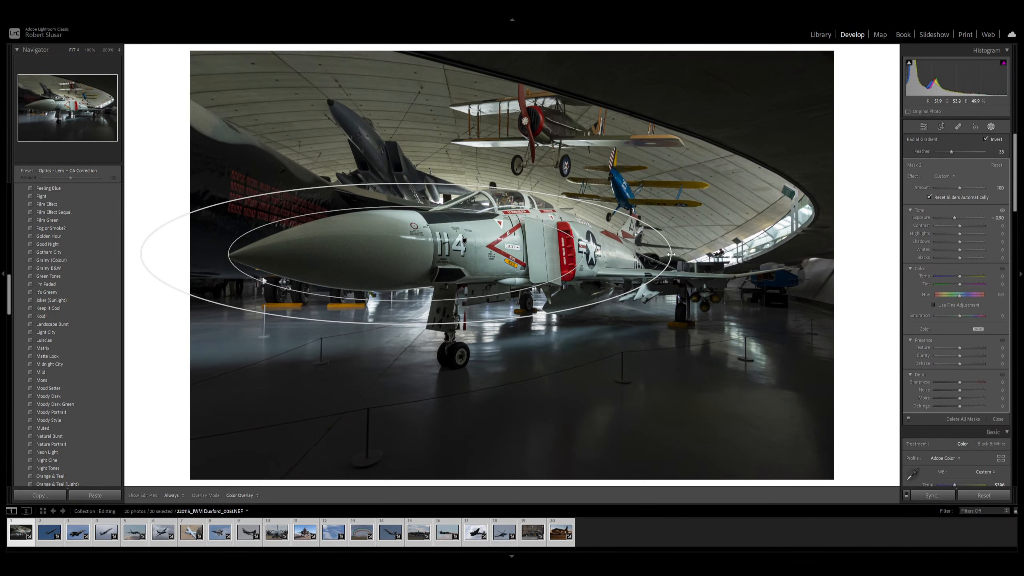
pyautogui.moveTo(671, 254); pyautogui.dragTo(745, 255)
pyautogui.moveTo(539, 254); pyautogui.dragTo(580, 253)
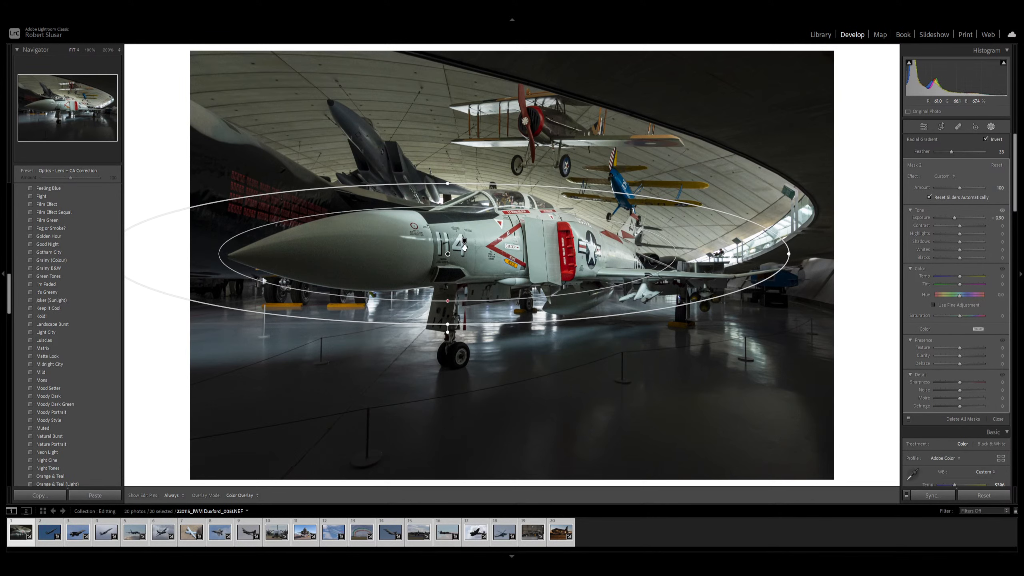
pyautogui.moveTo(464, 249); pyautogui.dragTo(465, 245)
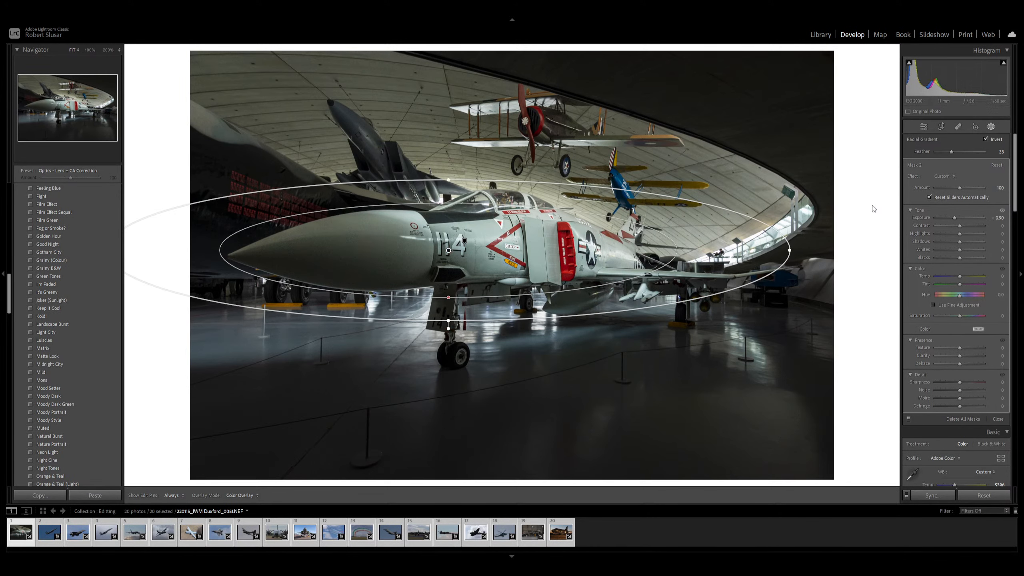
pyautogui.press('d')
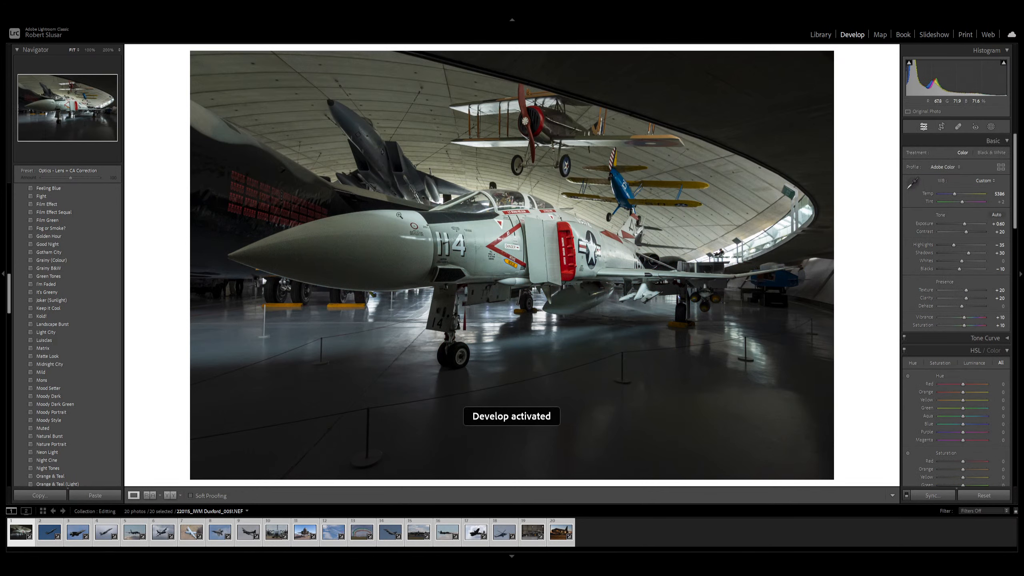
# - Straighten the photo automatically with the Crop tool and return to the develop adjustments
pyautogui.click(941, 128)
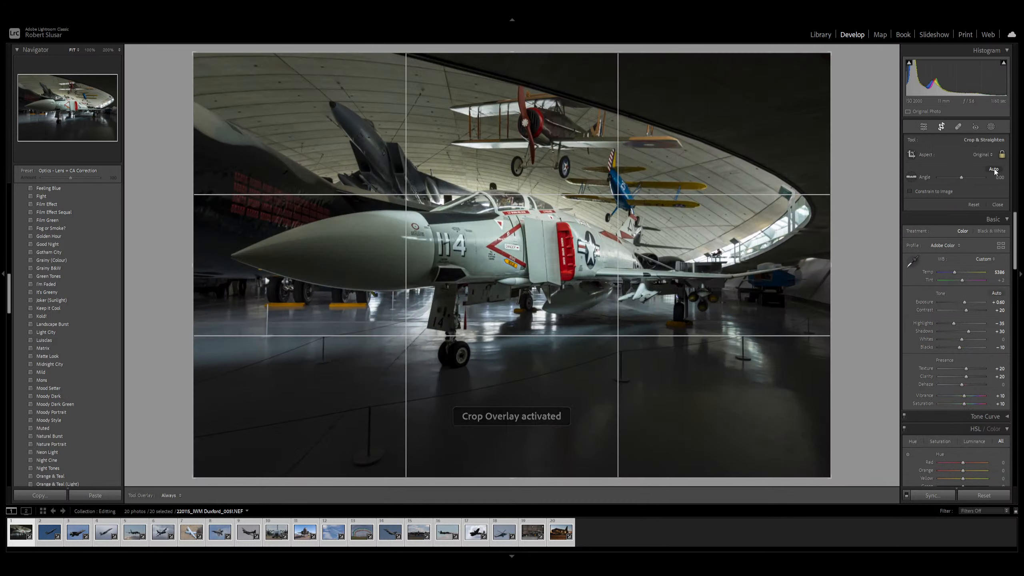
pyautogui.click(994, 170)
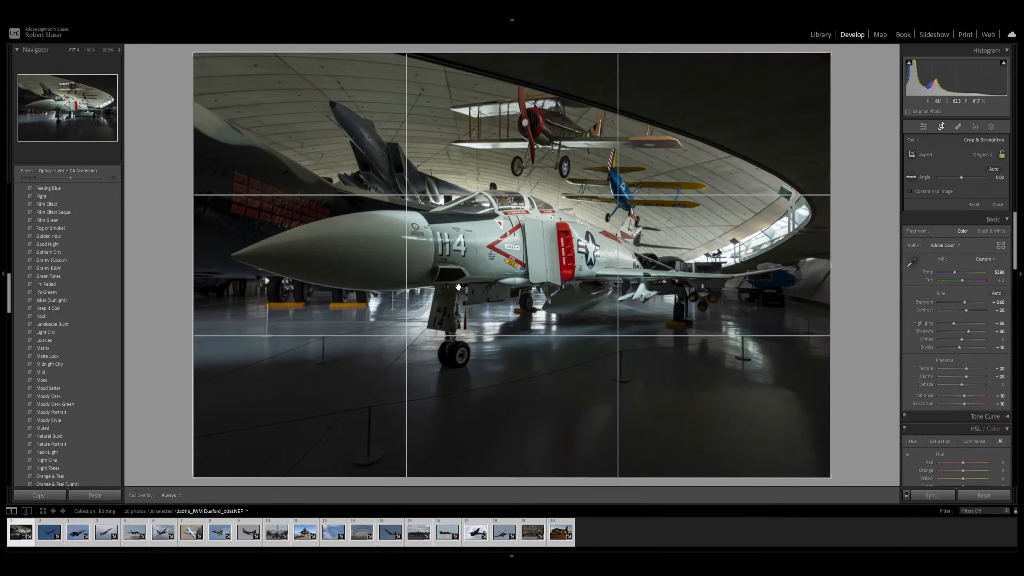
pyautogui.press('d')
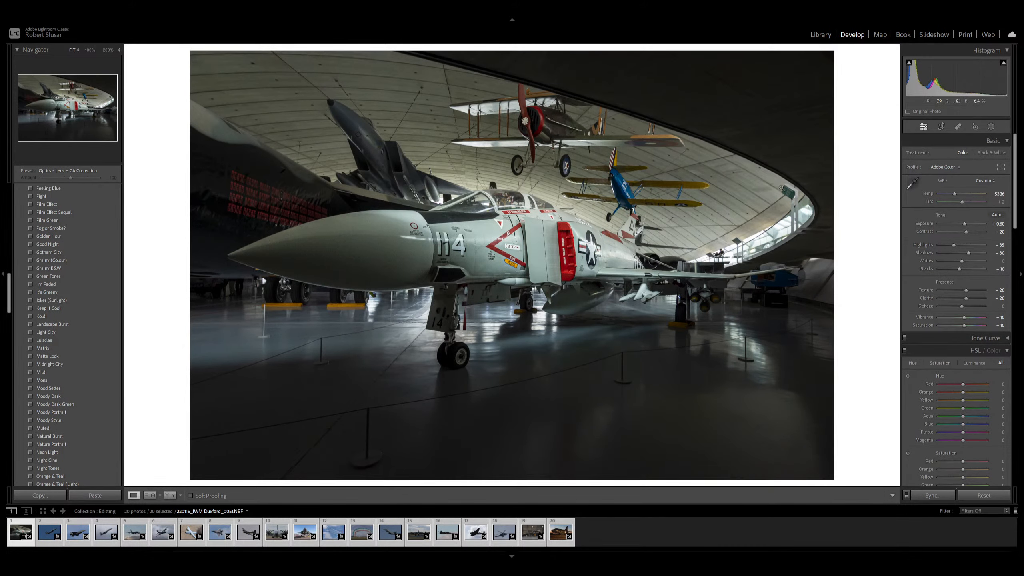
# - Revisit the object mask on the museum jet and crop the photo slightly tighter around the aircraft
pyautogui.click(991, 126)
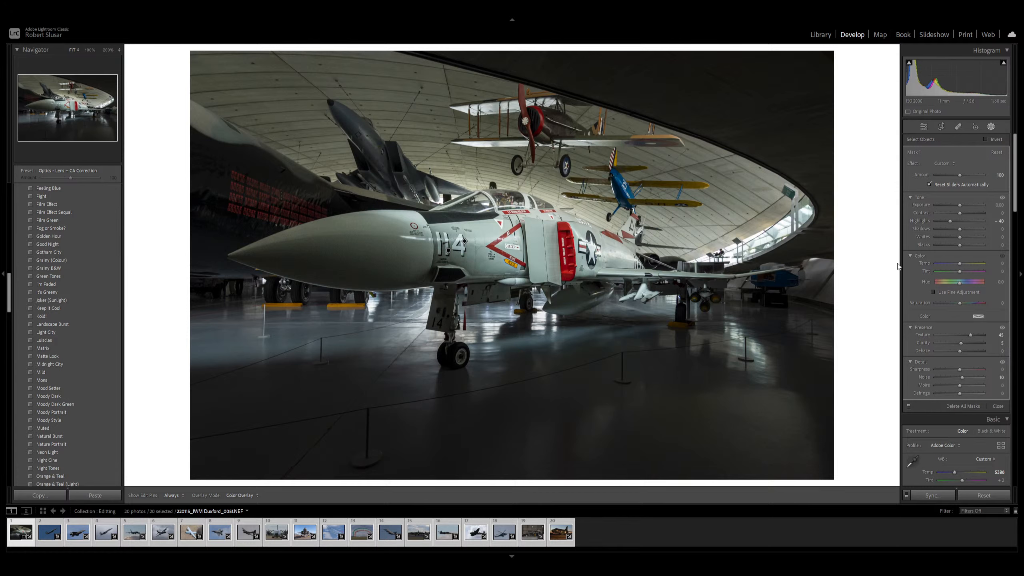
pyautogui.press('d')
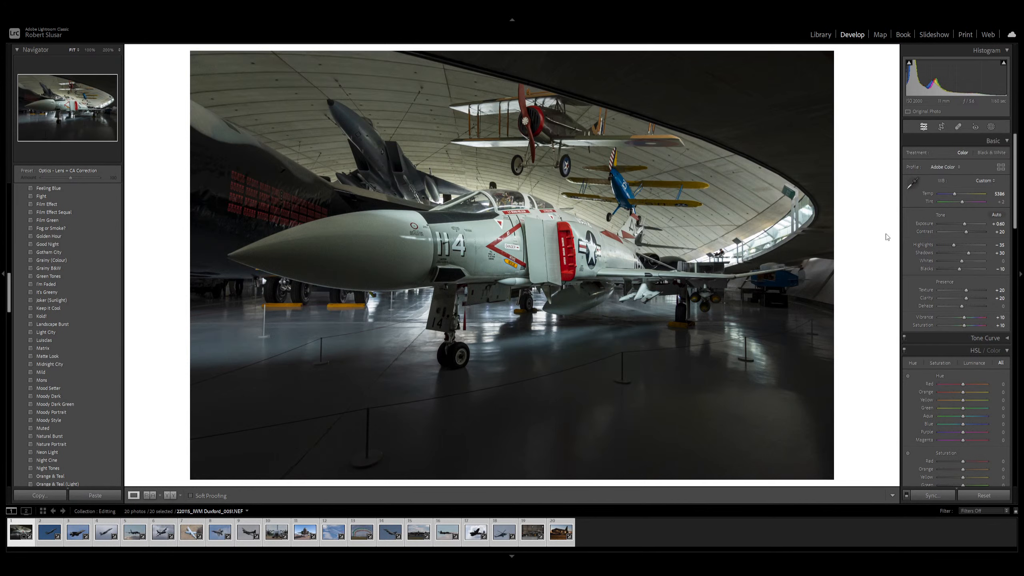
pyautogui.press('r')
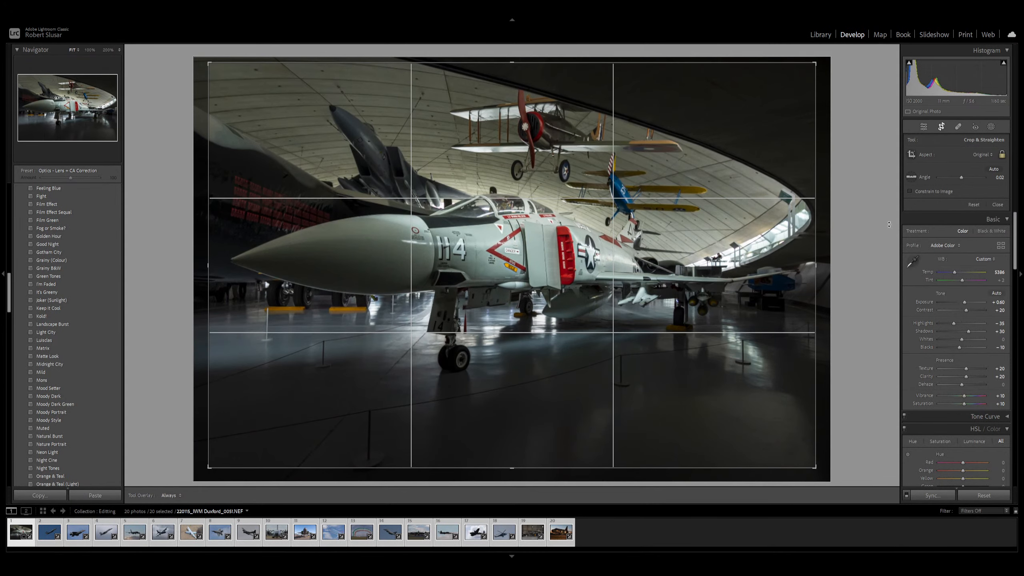
pyautogui.press('d')
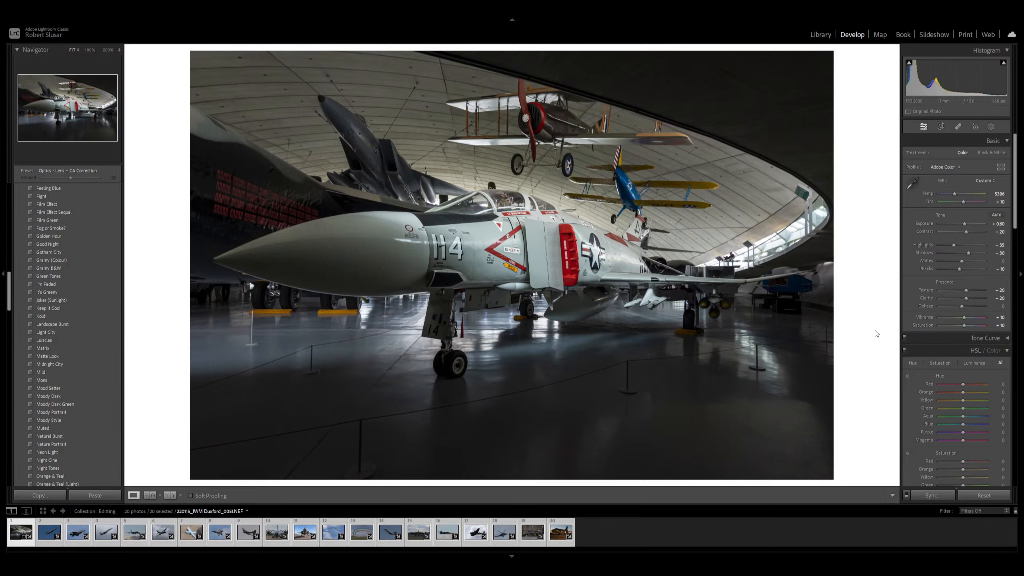
# - Raise the museum photo's overall exposure to +0.95
pyautogui.press('=')
pyautogui.press('=')
pyautogui.press('=')
pyautogui.press('=')
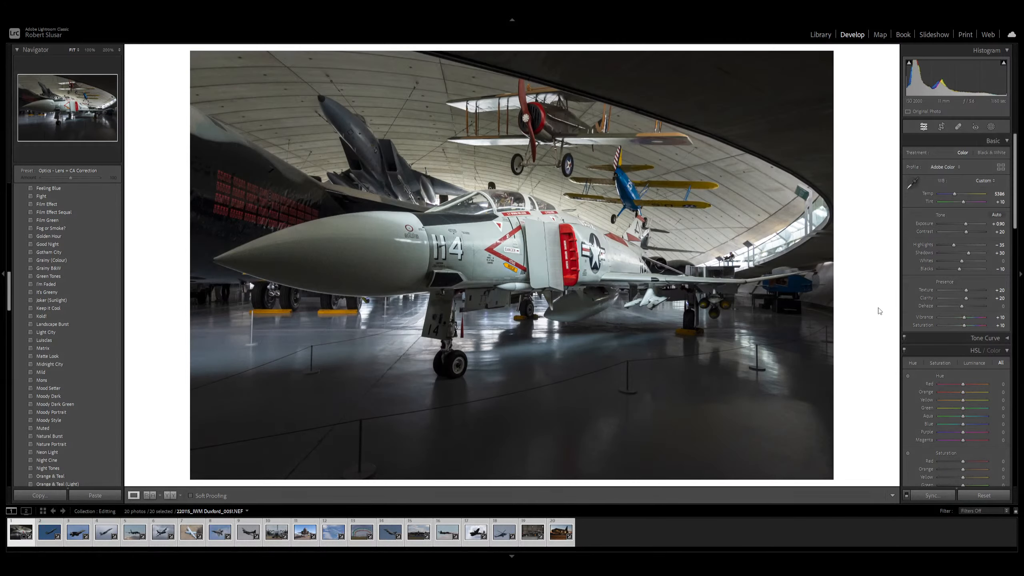
pyautogui.press('-')
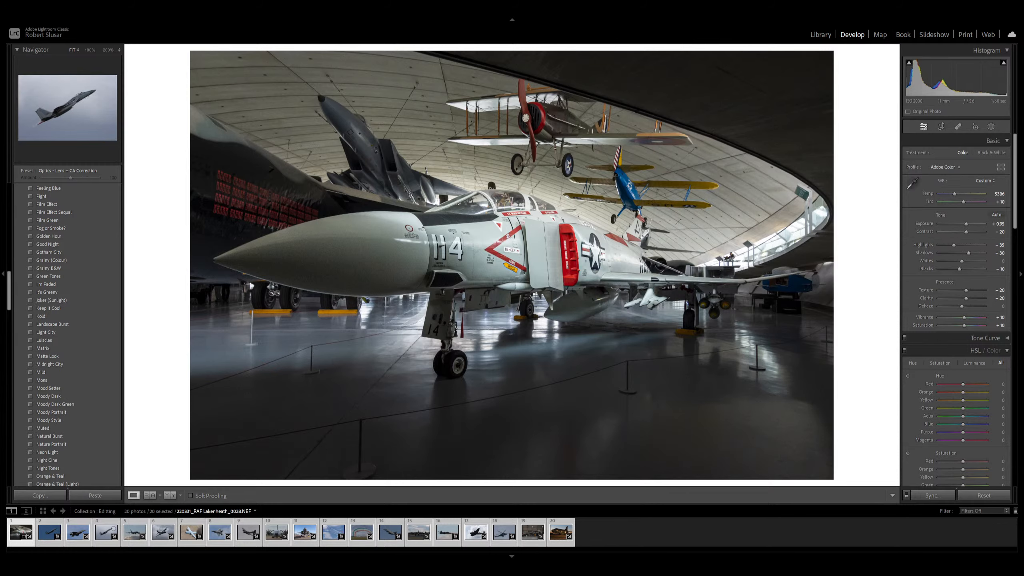
# - Open the second photo, showing a jet climbing against blue sky, and set its exposure to +1.70 and highlights to -50
pyautogui.click(49, 535)
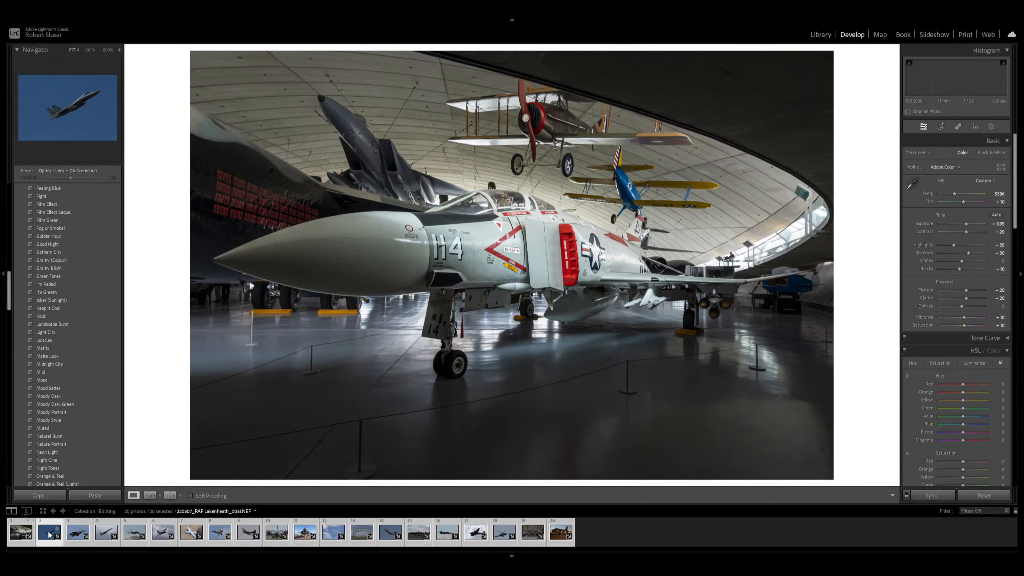
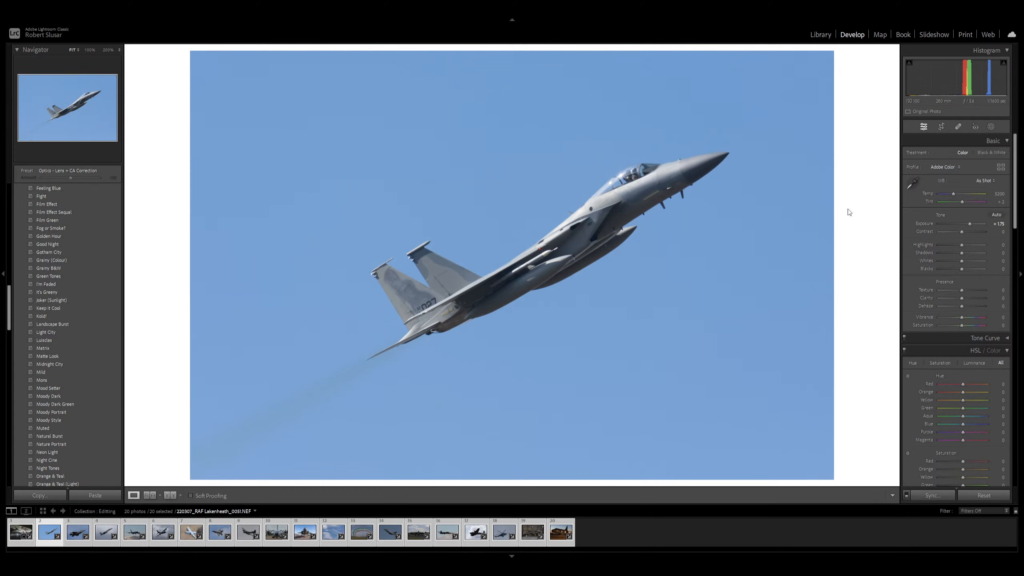
pyautogui.press('-')
pyautogui.press('-')
pyautogui.press('-')
pyautogui.press('-')
pyautogui.press('-')
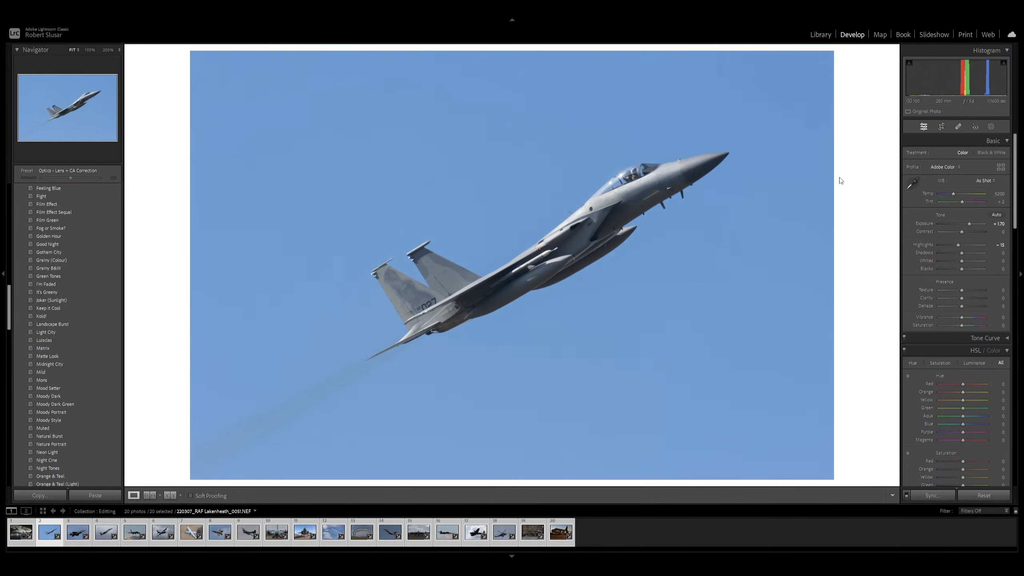
pyautogui.press('-')
pyautogui.press('-')
pyautogui.press('-')
pyautogui.press('-')
pyautogui.press('-')
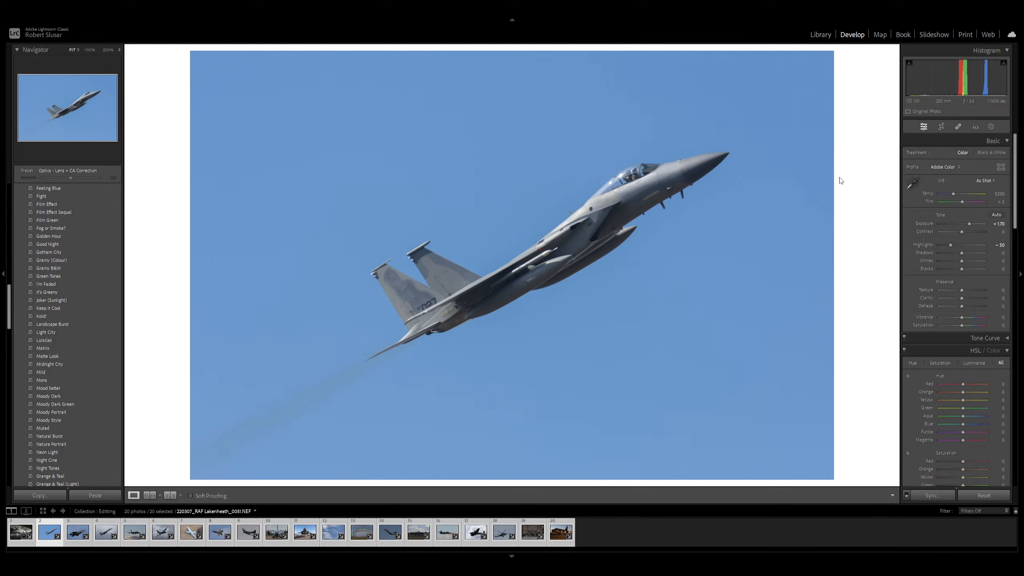
# - Set the climbing jet photo's Dehaze to +10
pyautogui.press('+')
pyautogui.press('+')
pyautogui.press('+')
# - Create a Select Subject mask covering the climbing jet and return to the develop adjustments
pyautogui.click(991, 127)
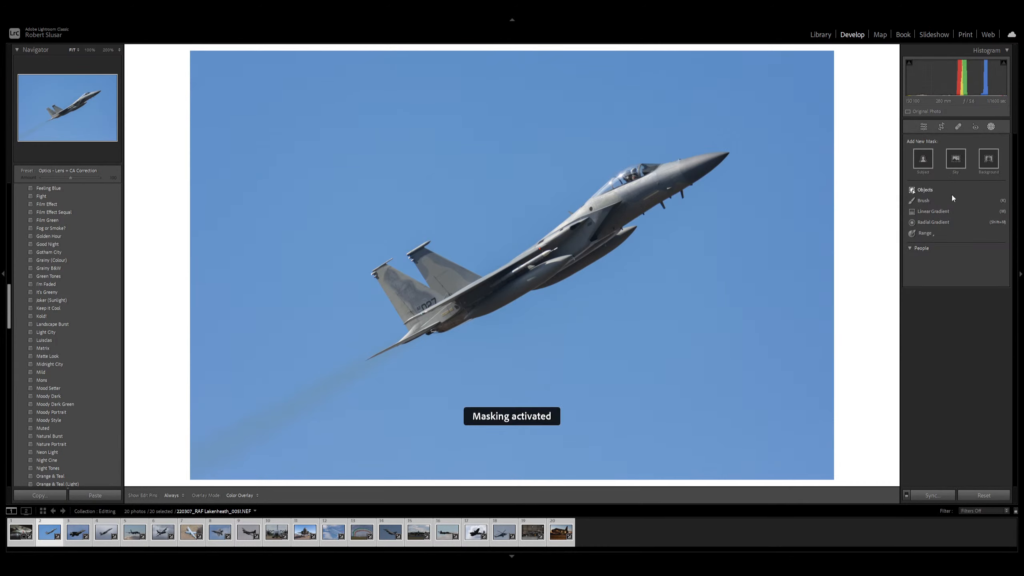
pyautogui.click(924, 158)
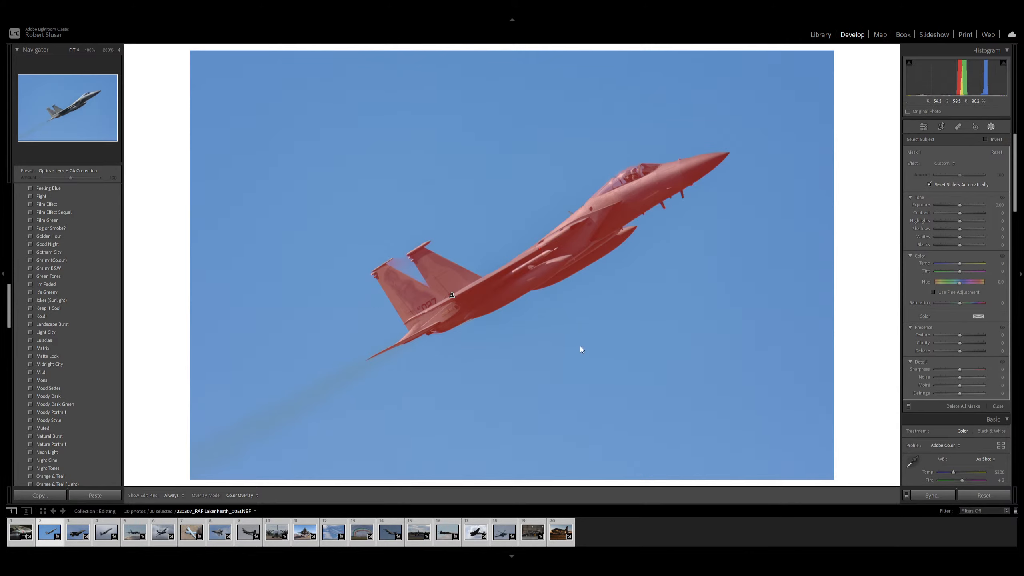
pyautogui.press('d')
# - Subtract the first patch of mask spill between the tail fin tips using a size 170 brush with zero feather and Auto Mask
pyautogui.click(385, 269)
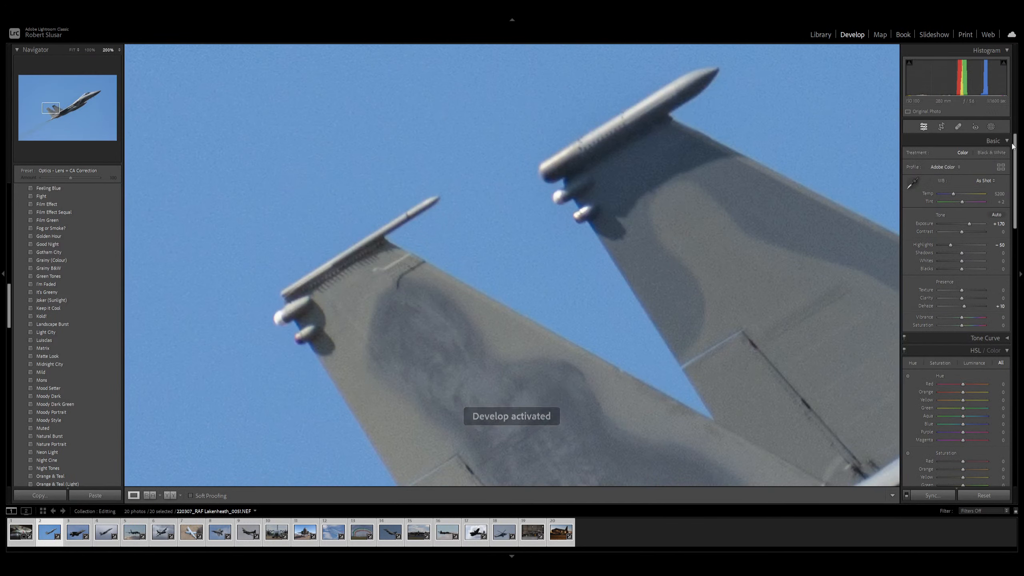
pyautogui.click(991, 127)
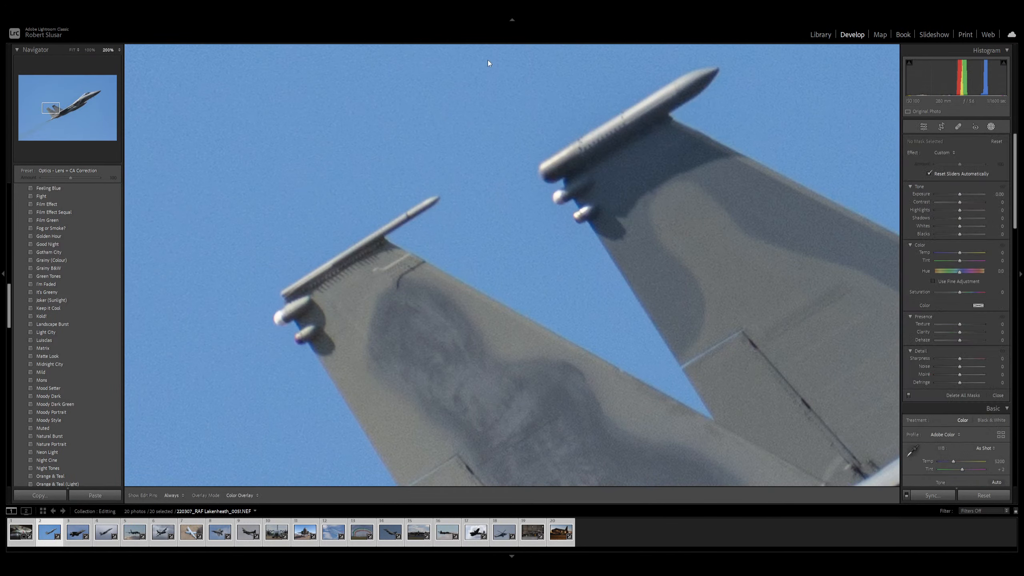
pyautogui.click(860, 75)
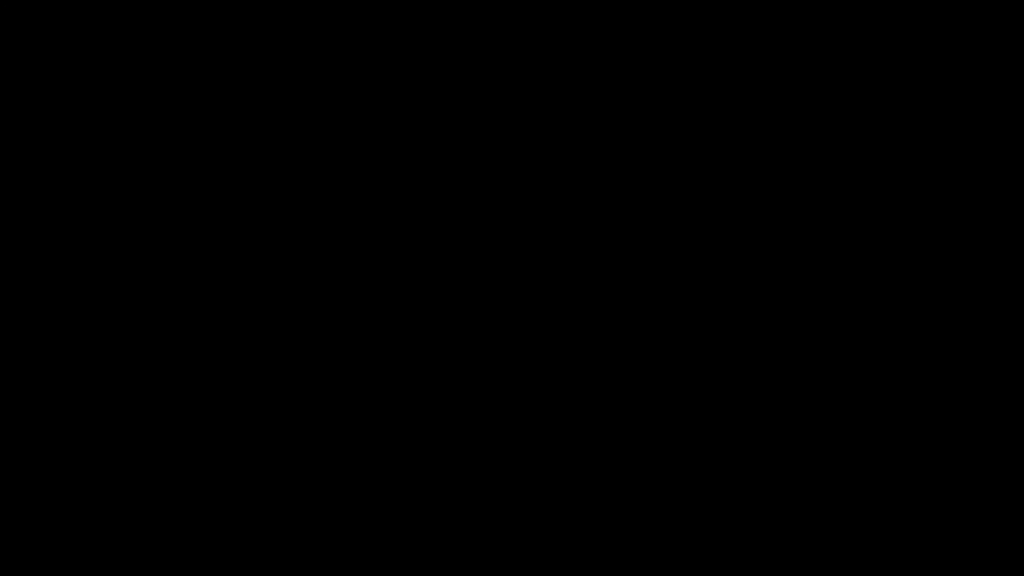
pyautogui.press('k')
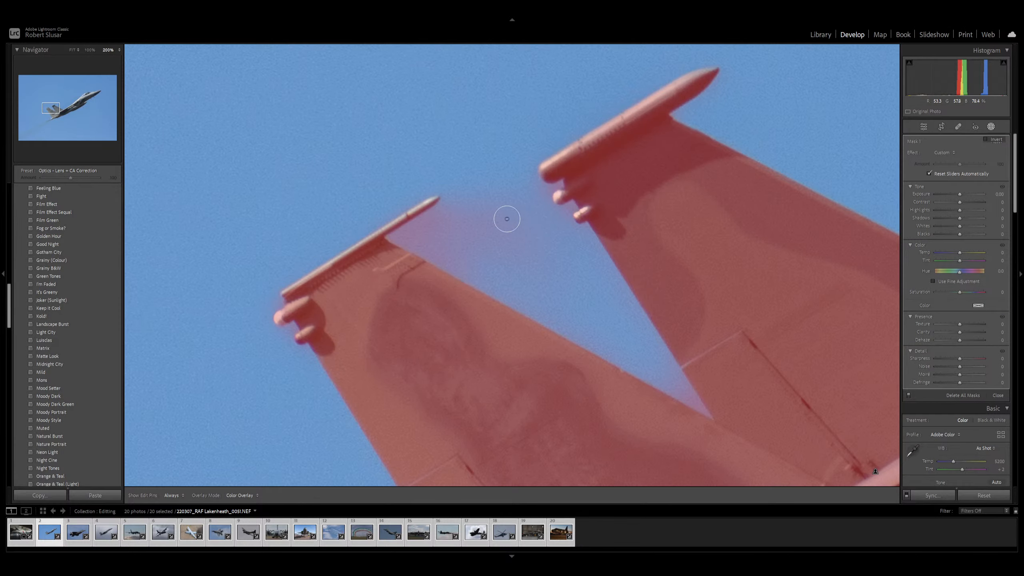
pyautogui.scroll(3, 483, 218)
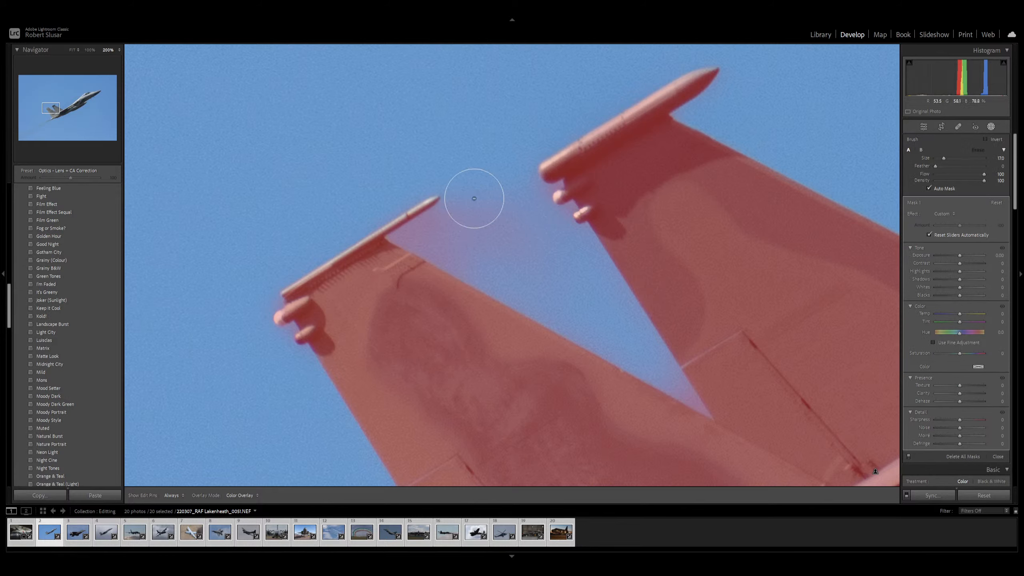
pyautogui.moveTo(512, 222)
pyautogui.mouseDown()
pyautogui.moveTo(501, 204)
pyautogui.moveTo(531, 204)
pyautogui.mouseUp()
pyautogui.press('h')
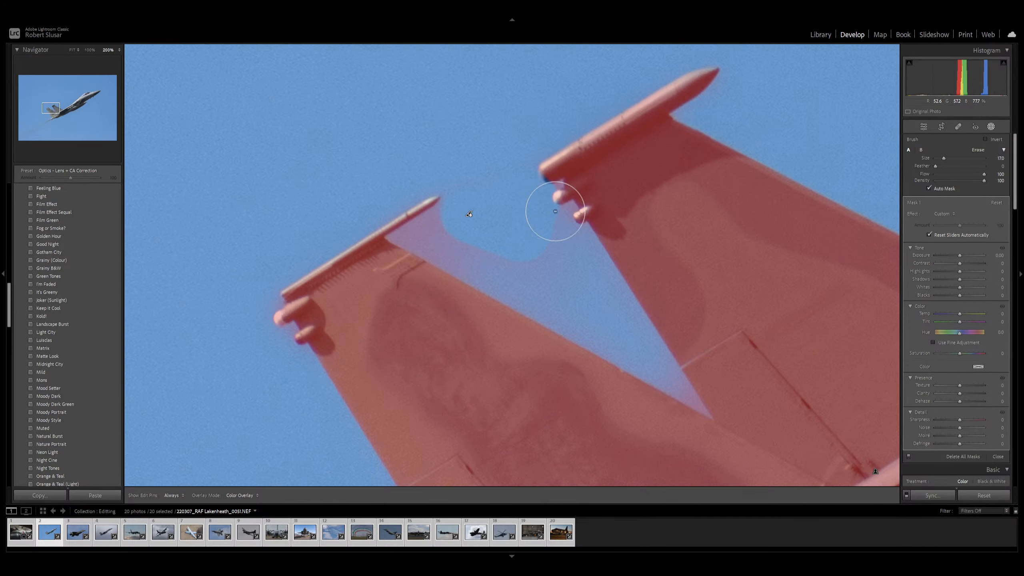
# - Erase the remaining mask spill from the sky between the tail fins, down to where they meet, and leave masking
pyautogui.moveTo(563, 215); pyautogui.dragTo(599, 293)
pyautogui.press('h')
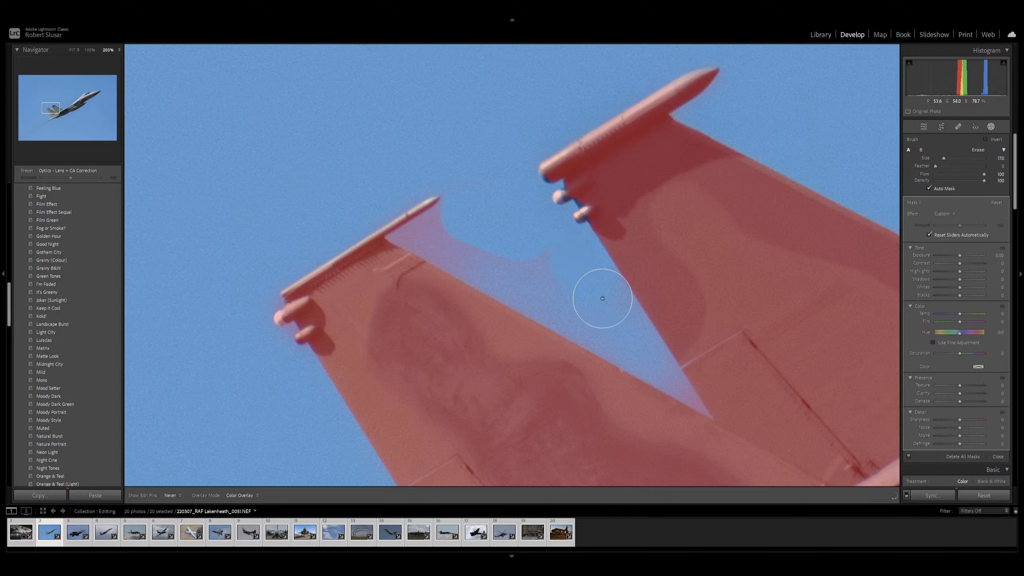
pyautogui.moveTo(519, 253)
pyautogui.mouseDown()
pyautogui.moveTo(536, 280)
pyautogui.moveTo(460, 248)
pyautogui.moveTo(446, 229)
pyautogui.moveTo(423, 235)
pyautogui.mouseUp()
pyautogui.press('h')
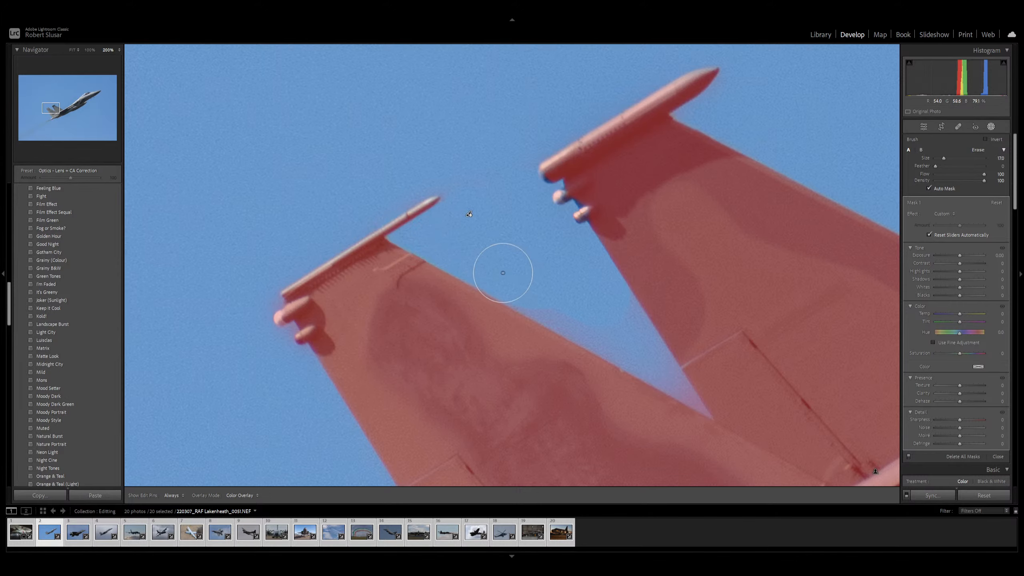
pyautogui.press('h')
pyautogui.moveTo(584, 318); pyautogui.dragTo(695, 403)
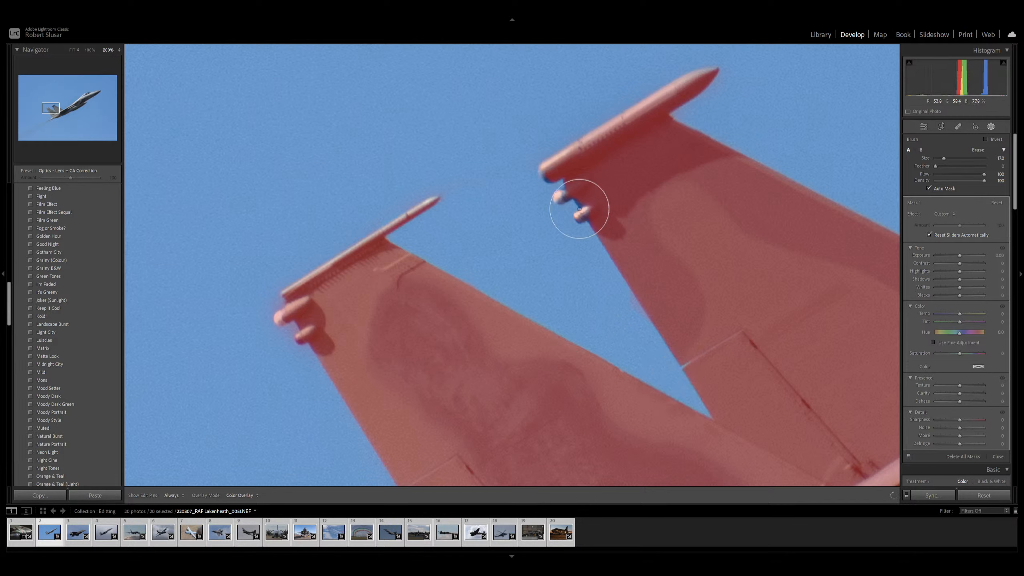
pyautogui.press('h')
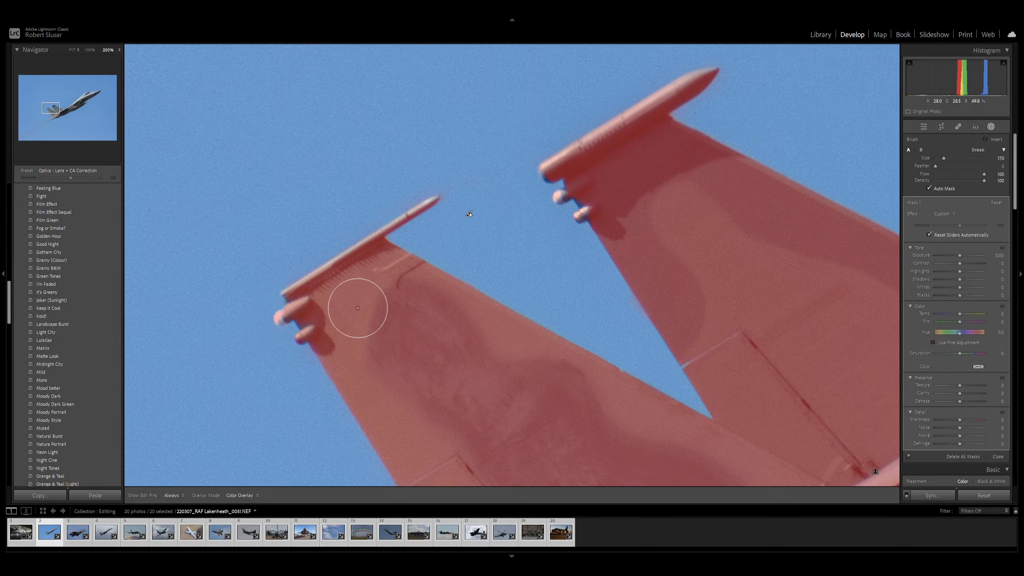
pyautogui.press('d')
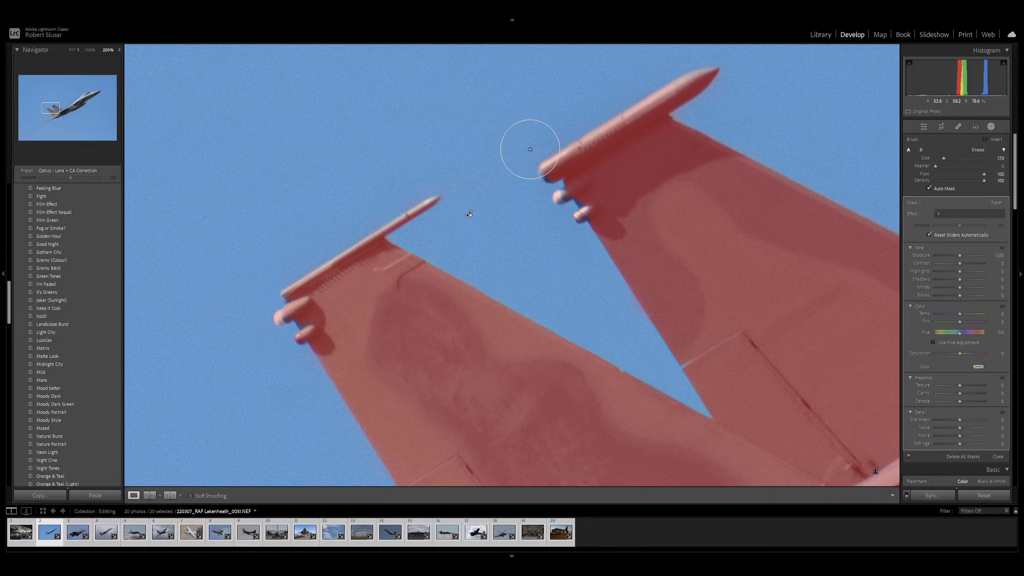
pyautogui.click(530, 150)
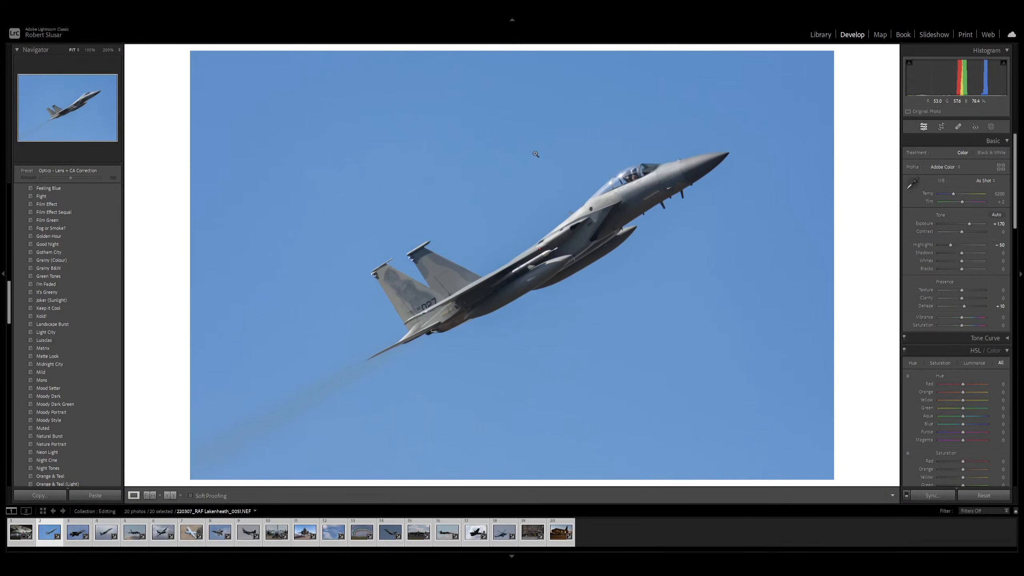
# - Set the jet mask's exposure to -0.30, contrast to 10, highlights to -35 and texture to 45, and leave masking
pyautogui.click(991, 126)
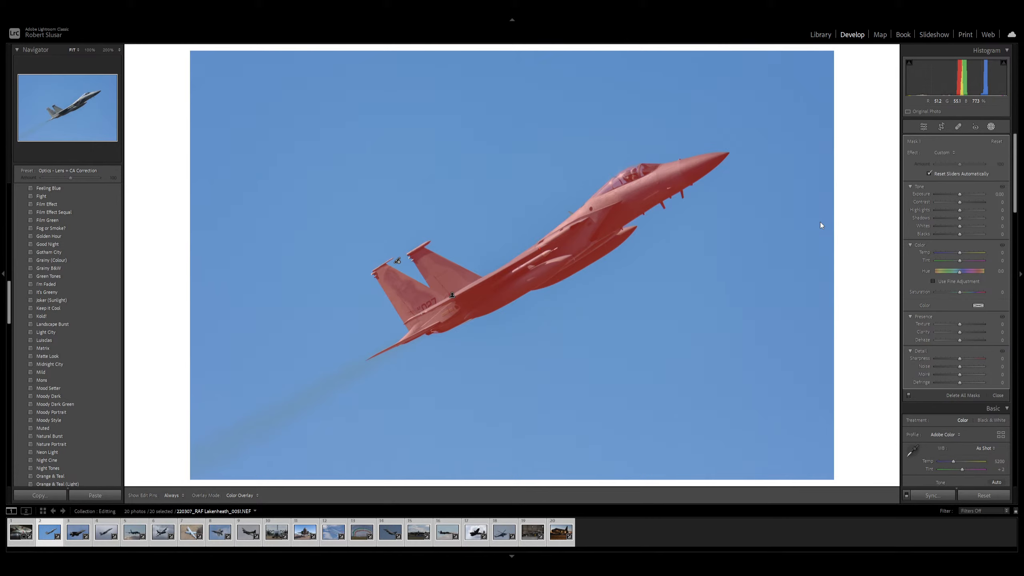
pyautogui.press('-')
pyautogui.press('-')
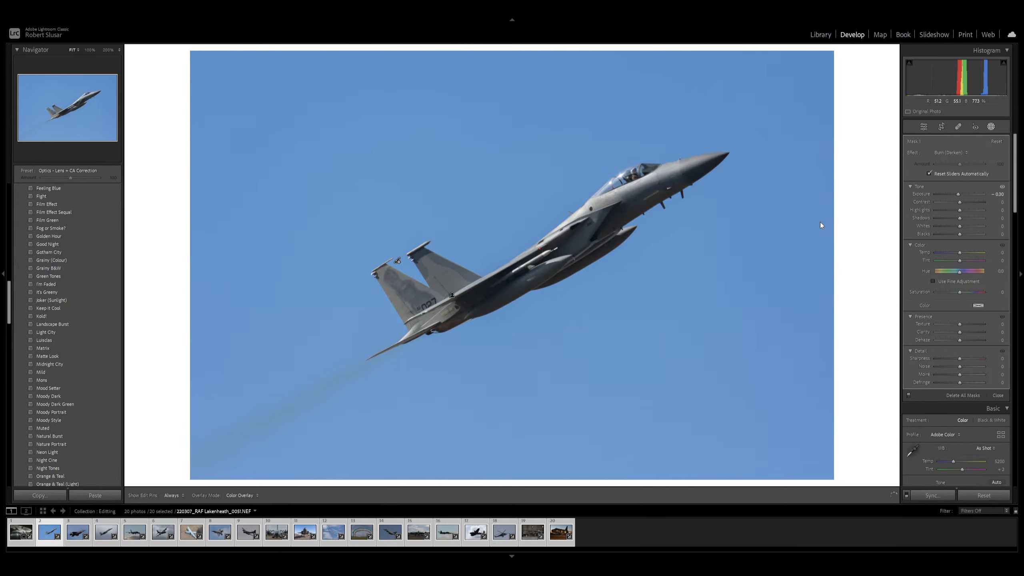
pyautogui.press('-')
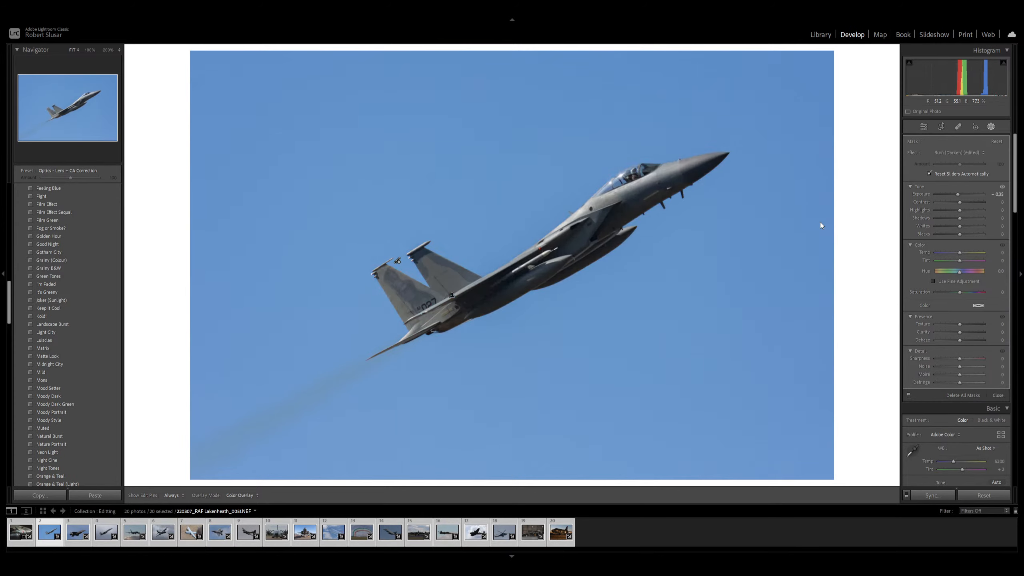
pyautogui.press('=')
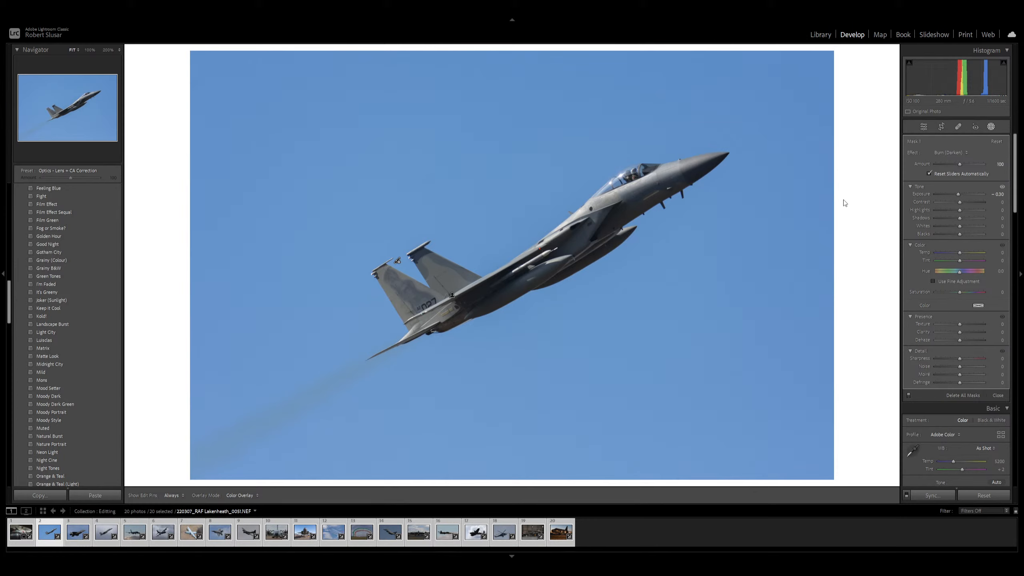
pyautogui.press('-')
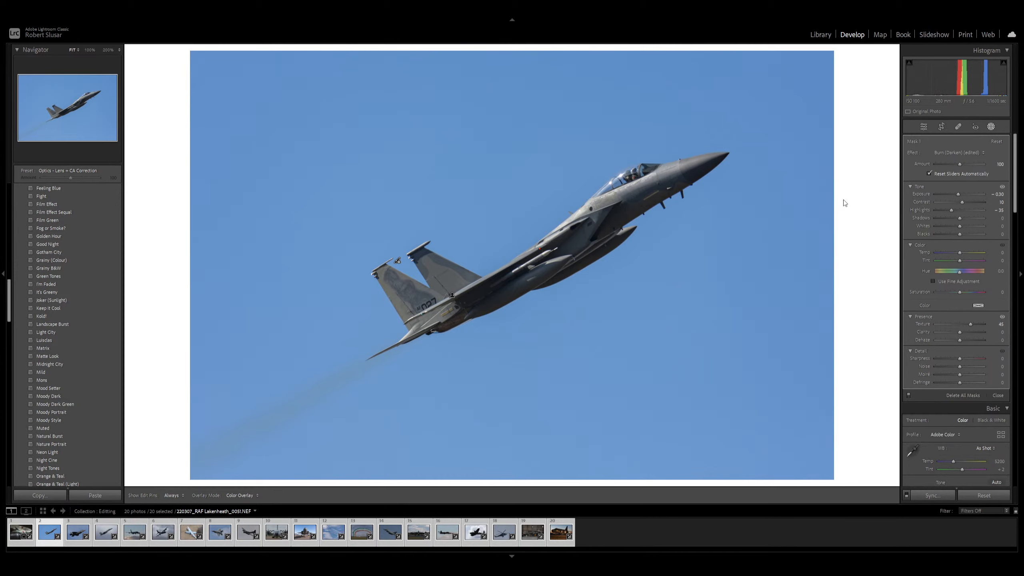
pyautogui.press('d')
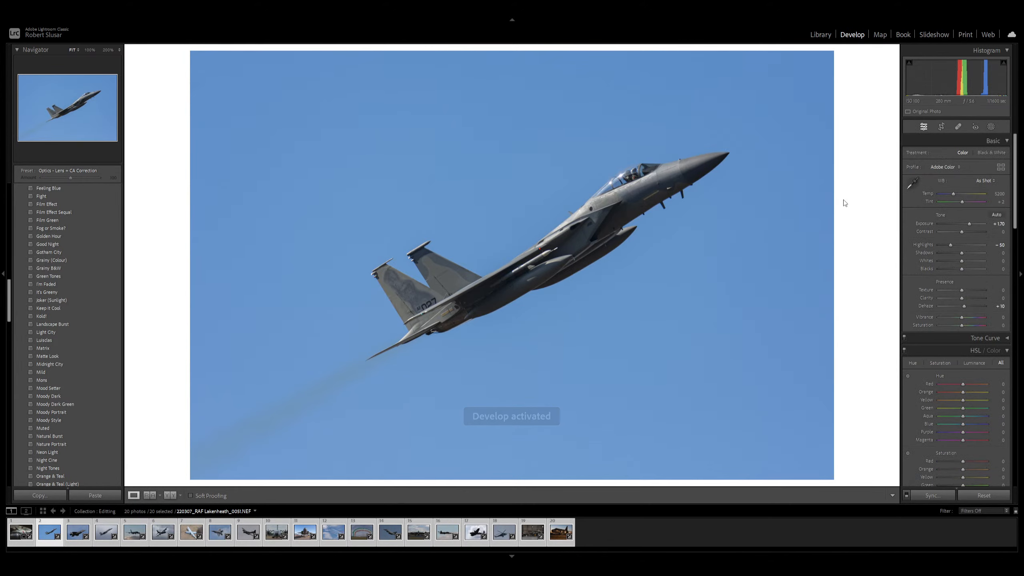
# - Crop the climbing jet photo slightly tighter, trimming sky from its top and right edges
pyautogui.press('r')
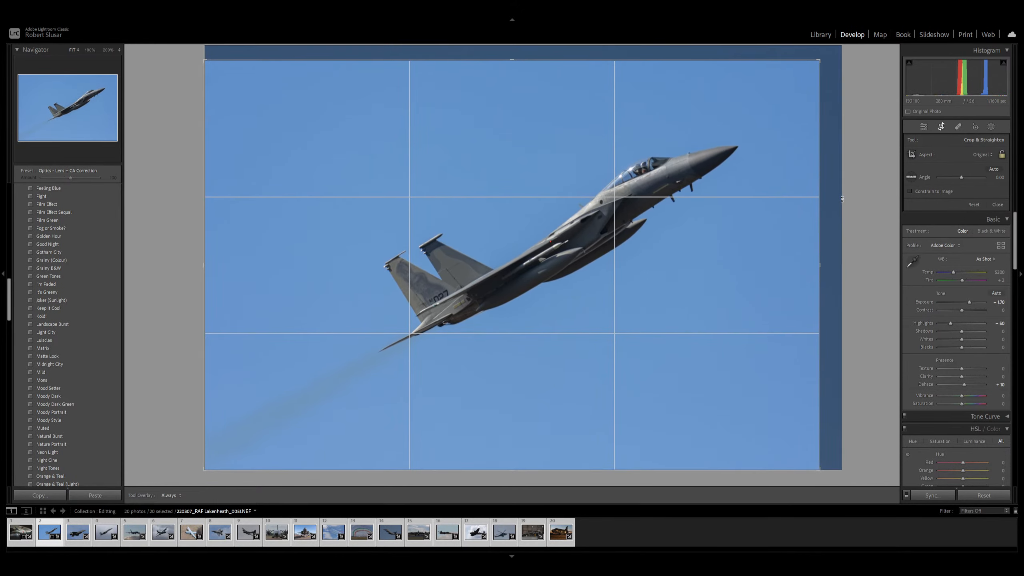
pyautogui.press('d')
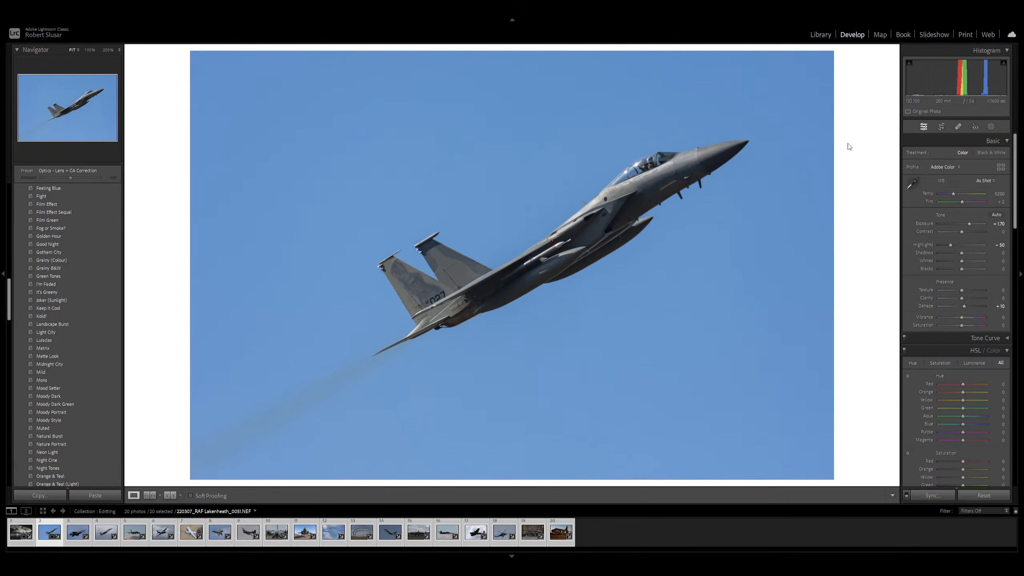
# - Check the climbing jet photo for dust spots with the Heal tool's spot visualization
pyautogui.click(959, 129)
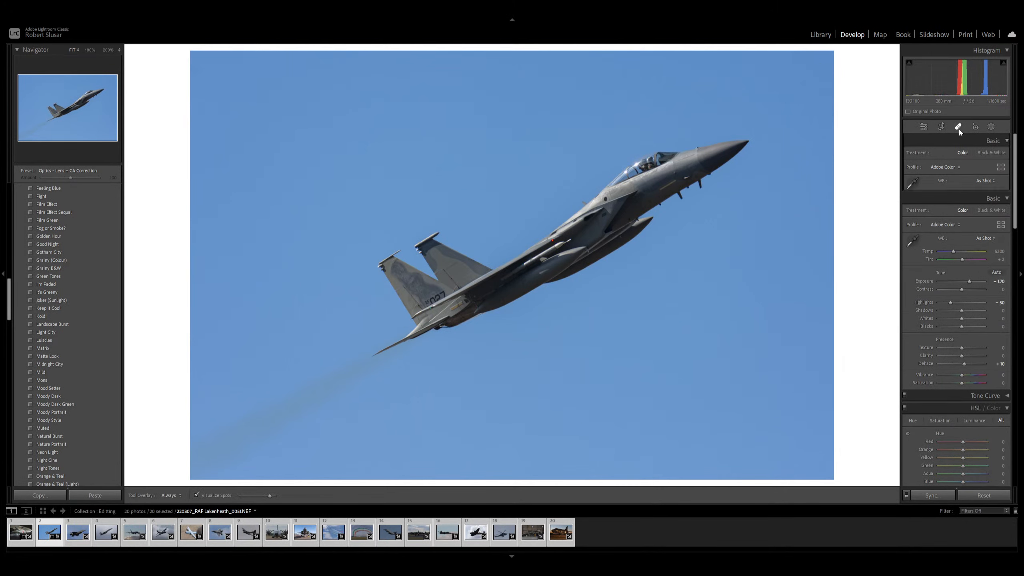
pyautogui.press('a')
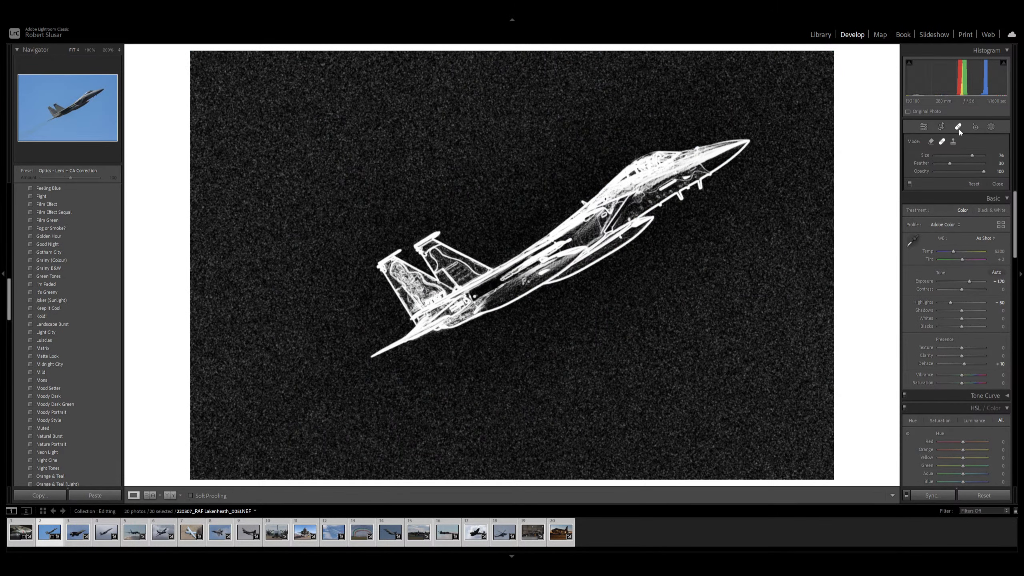
pyautogui.press('d')
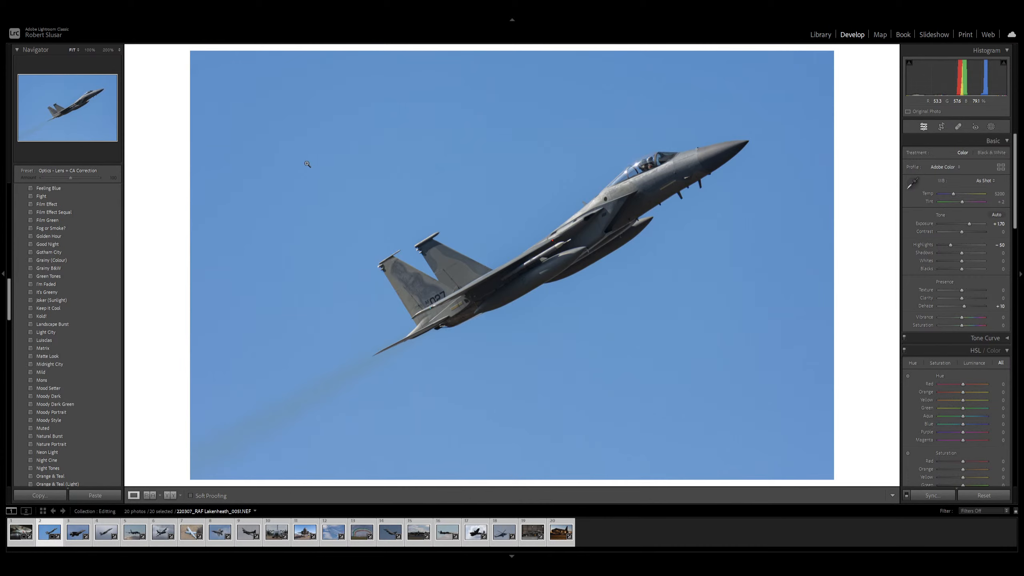
# - Fine-tune the climbing jet photo's white balance to a temperature of 5242 and a tint of +5
pyautogui.press('=')
pyautogui.press('=')
pyautogui.press('=')
pyautogui.moveTo(785, 243); pyautogui.dragTo(674, 244)
# - Compare the climbing jet's before and after versions in side-by-side, split and top/bottom layouts, and return to the single-photo view
pyautogui.click(171, 497)
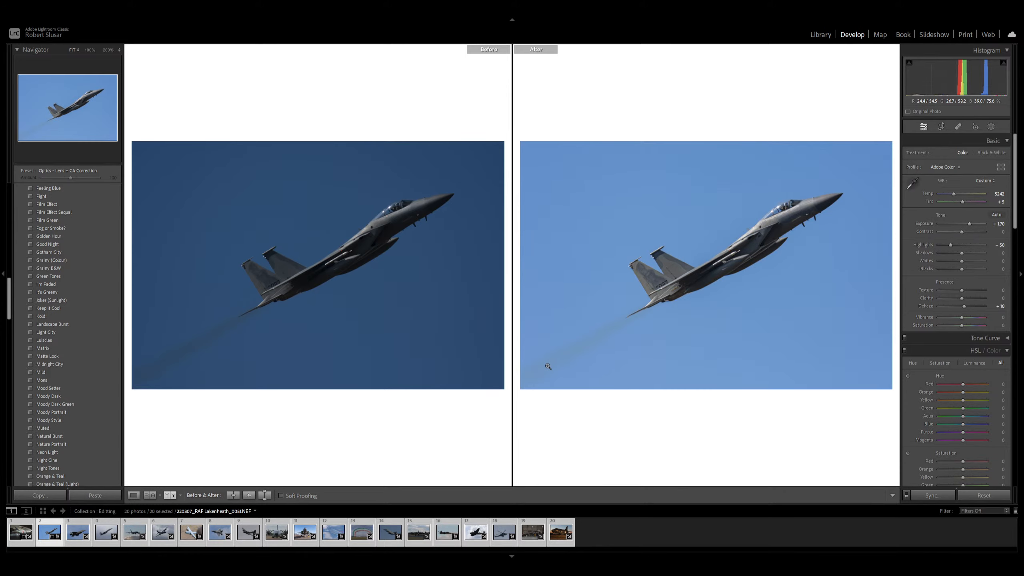
pyautogui.click(170, 495)
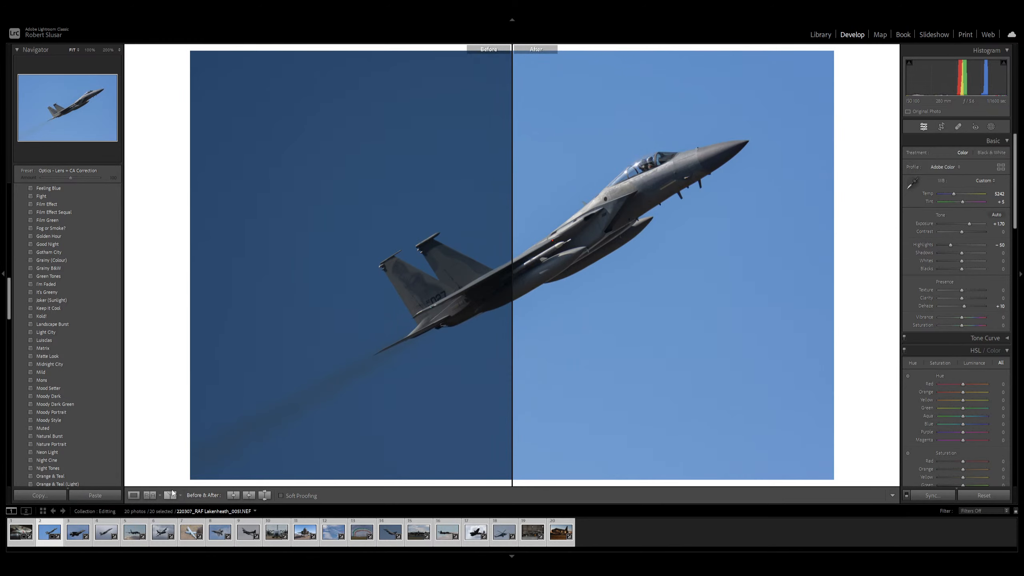
pyautogui.click(170, 495)
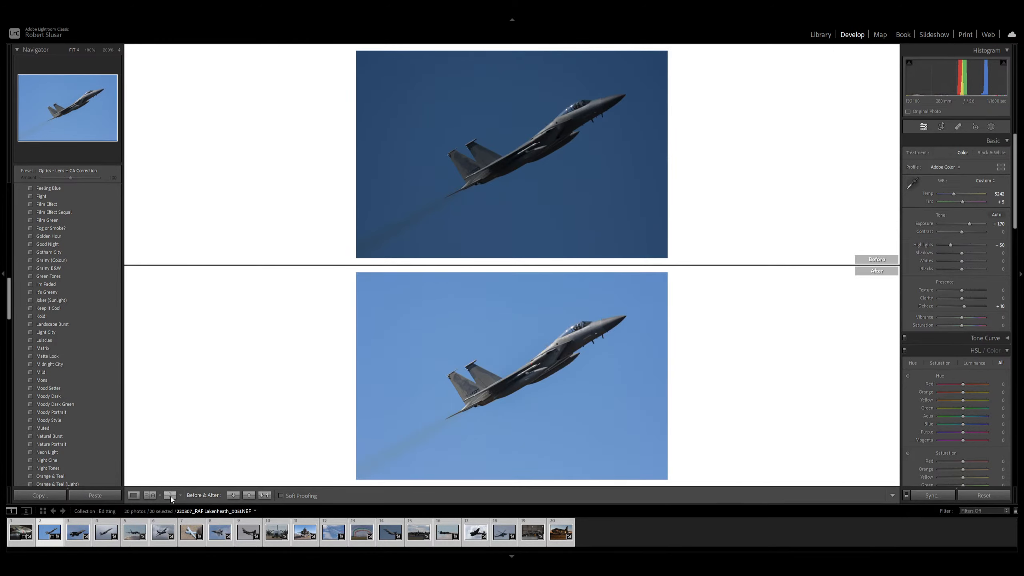
pyautogui.click(170, 496)
pyautogui.click(171, 496)
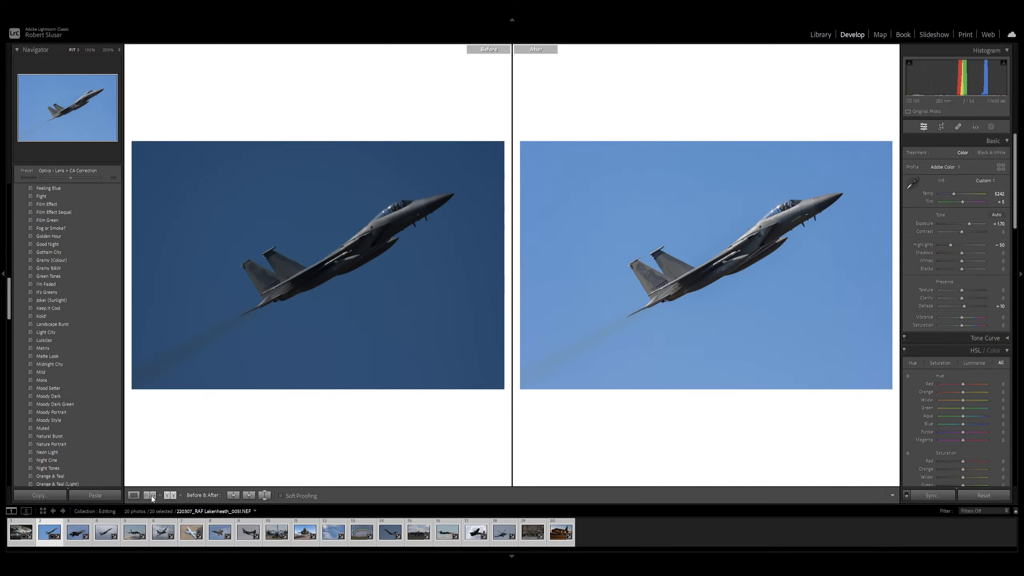
pyautogui.click(135, 497)
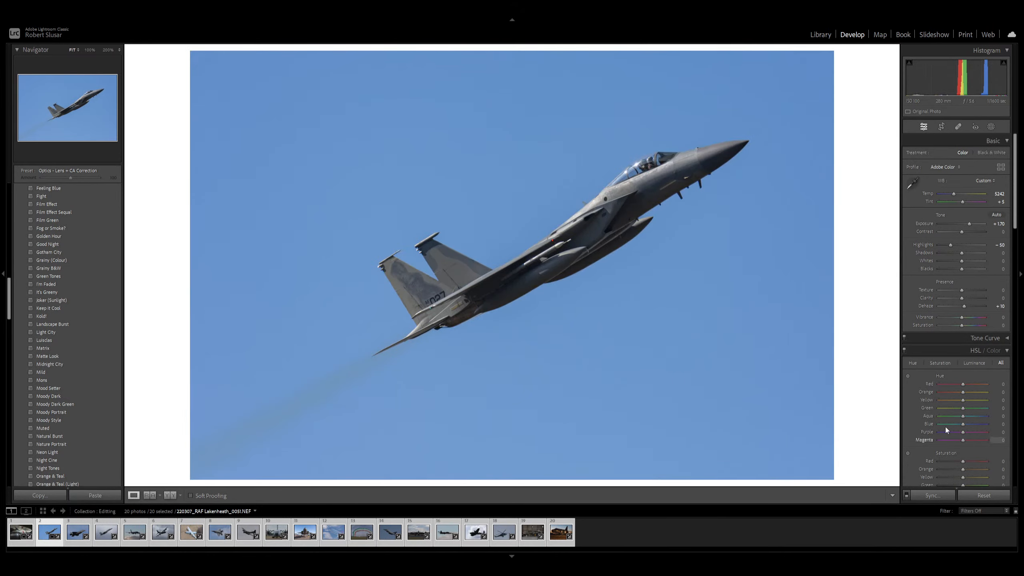
# - Open the F-35 photo marked LN on its tail and inspect the cockpit and forward fuselage at 200%
pyautogui.click(74, 535)
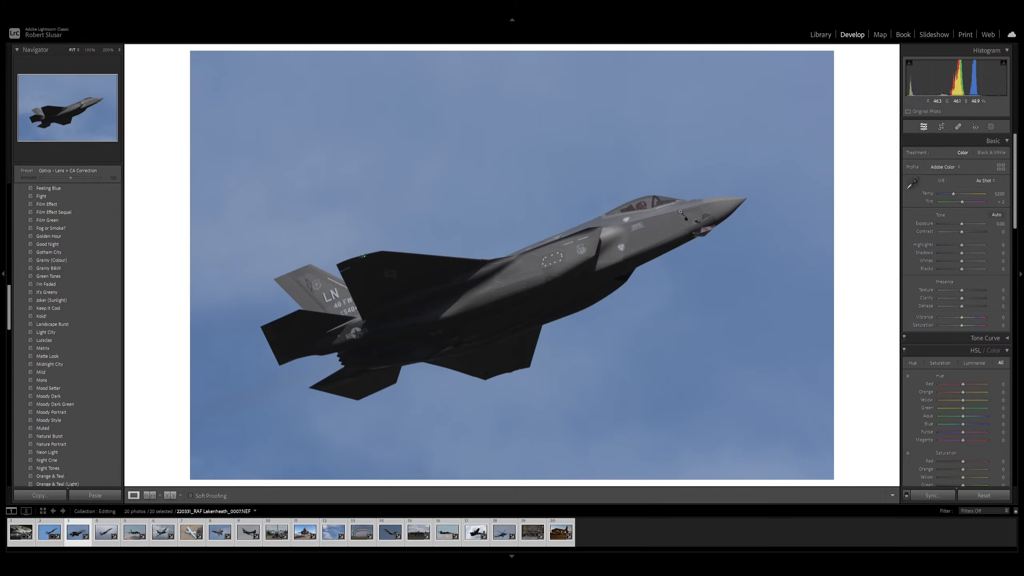
pyautogui.click(635, 229)
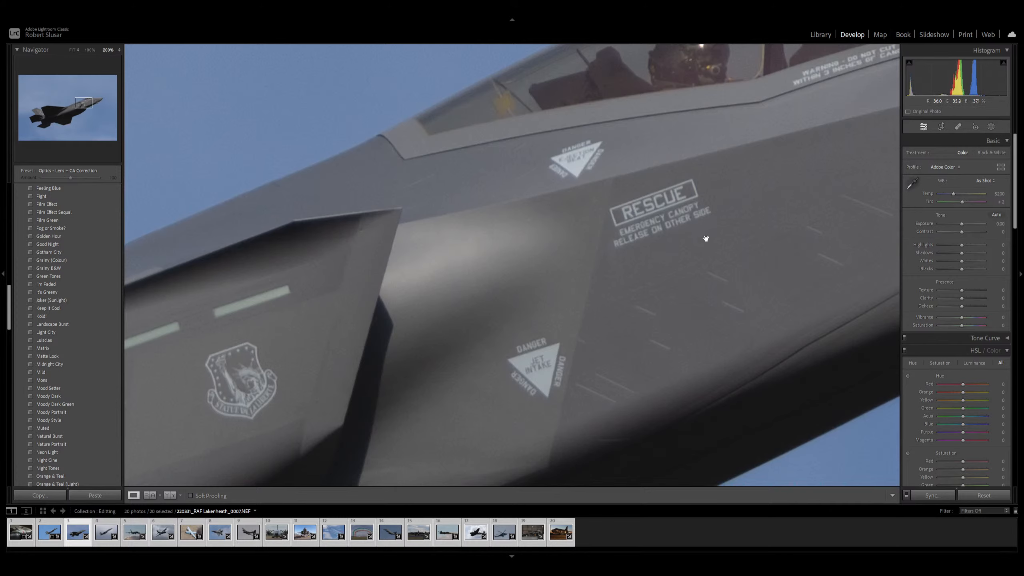
pyautogui.click(665, 250)
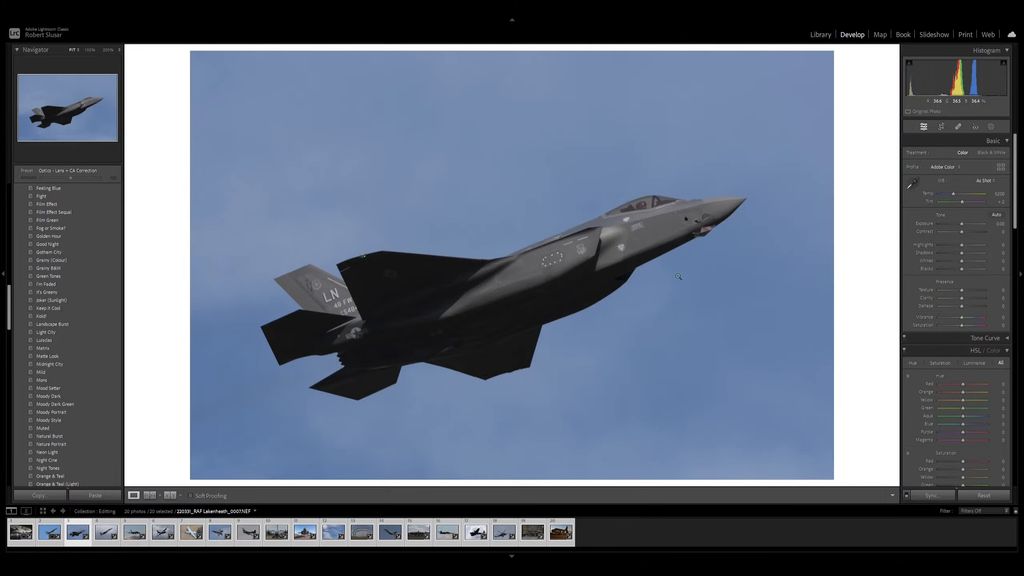
pyautogui.click(636, 227)
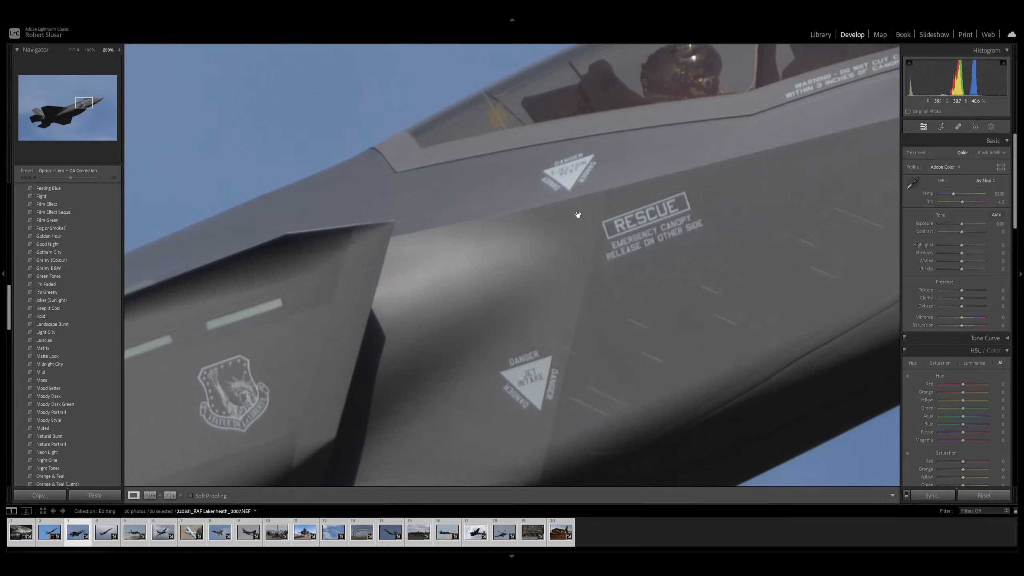
pyautogui.click(650, 246)
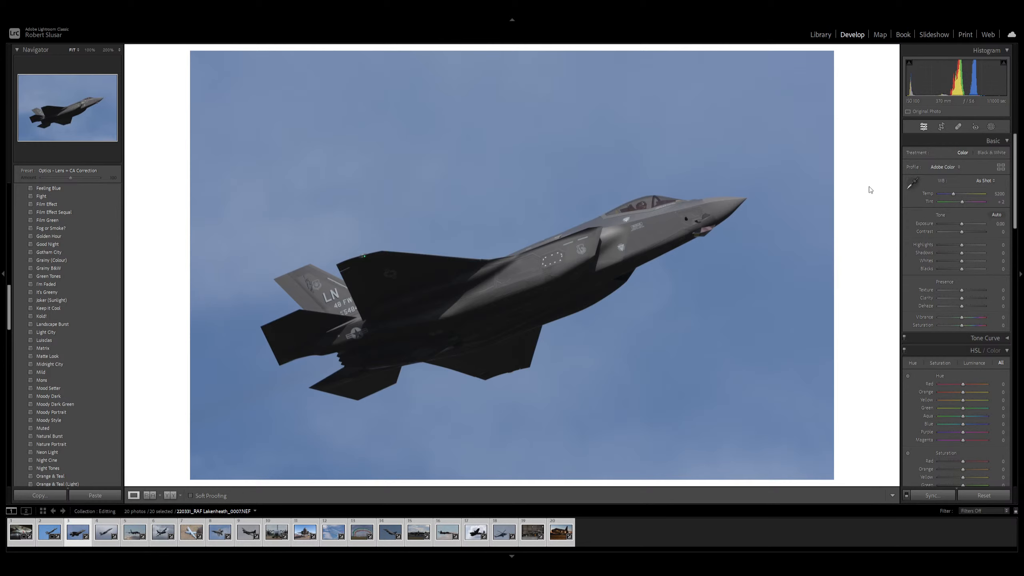
# - Crop the F-35 photo slightly tighter, trimming mainly sky above and ahead of the jet
pyautogui.press('r')
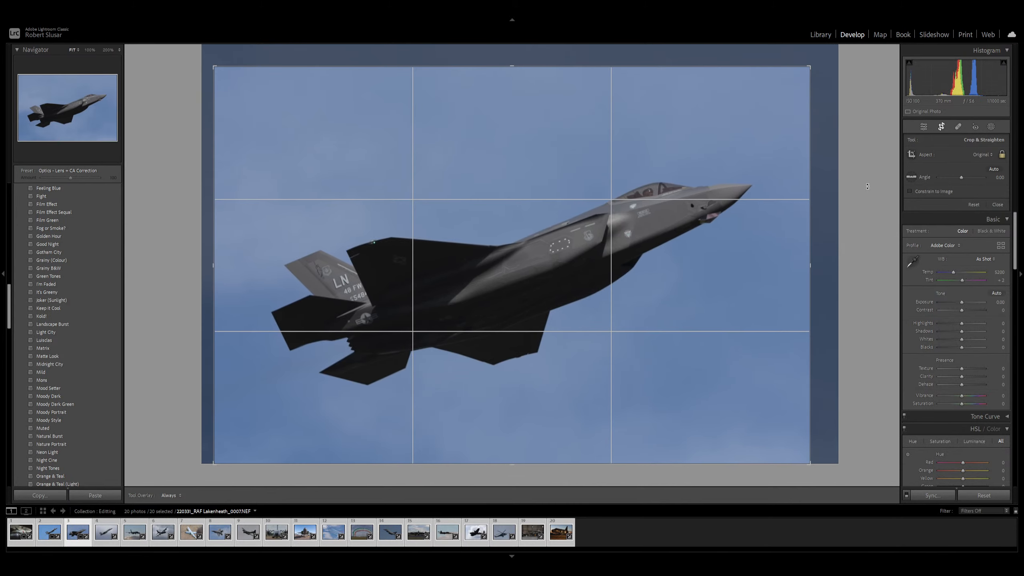
pyautogui.press('d')
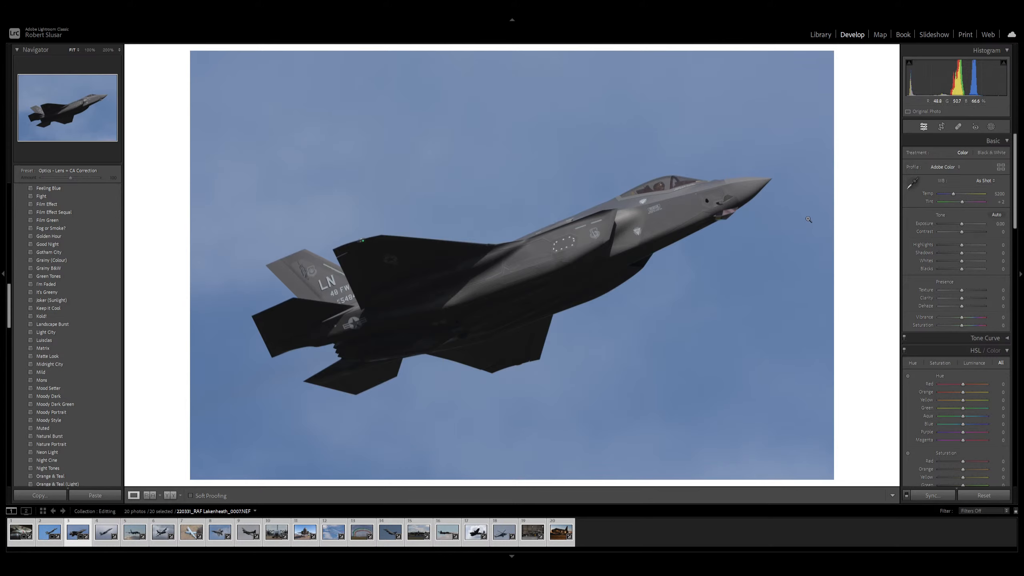
# - Set the F-35 photo's exposure to +0.35 and highlights to -30
pyautogui.press('=')
pyautogui.press('=')
pyautogui.press('=')
pyautogui.press('=')
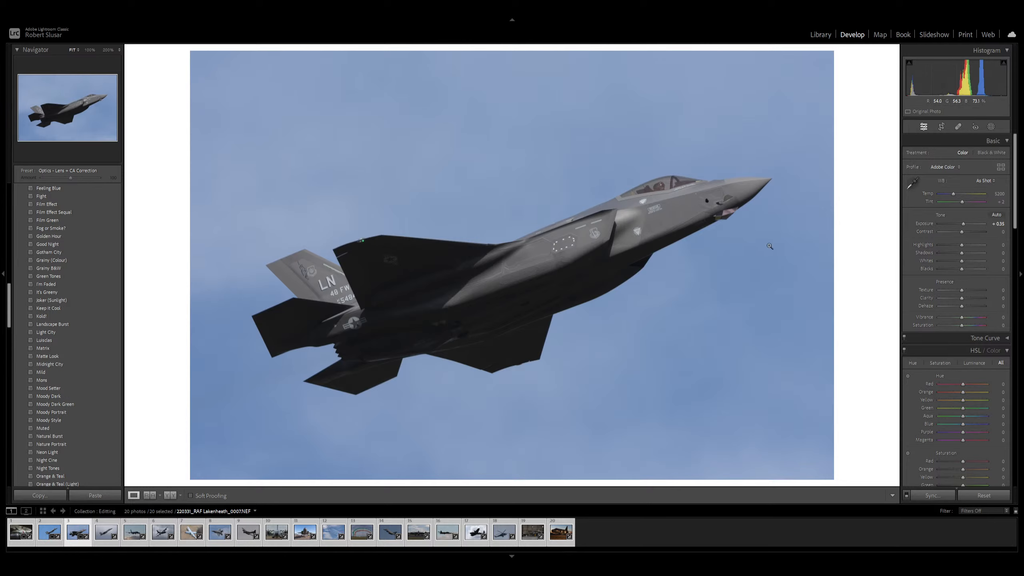
pyautogui.press('-')
pyautogui.press('-')
pyautogui.press('-')
pyautogui.press('-')
pyautogui.press('-')
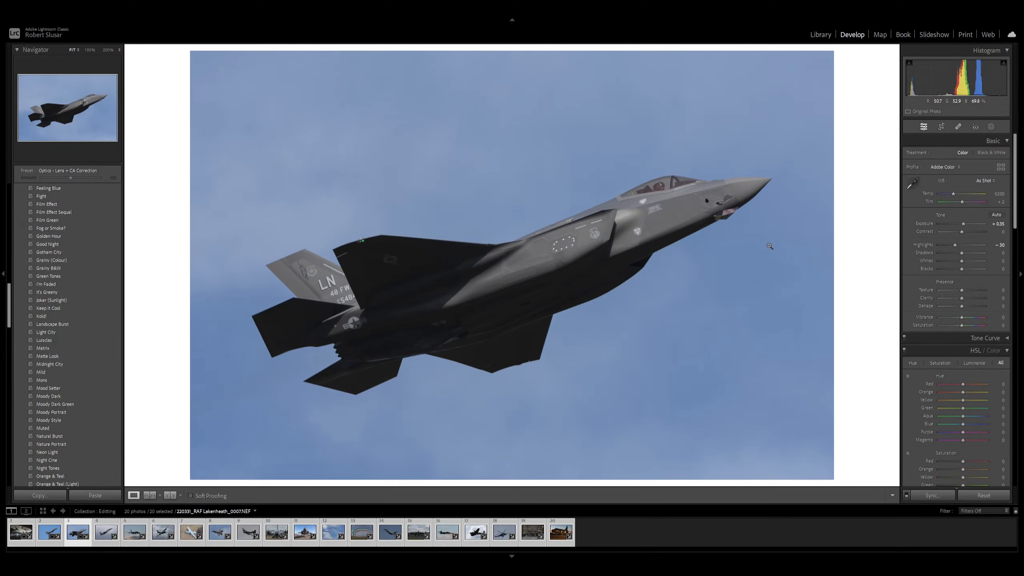
# - Set the F-35 photo's dehaze to +20 and vibrance to +10
pyautogui.press('+')
pyautogui.press('+')
pyautogui.press('+')
pyautogui.press('+')
pyautogui.press('+')
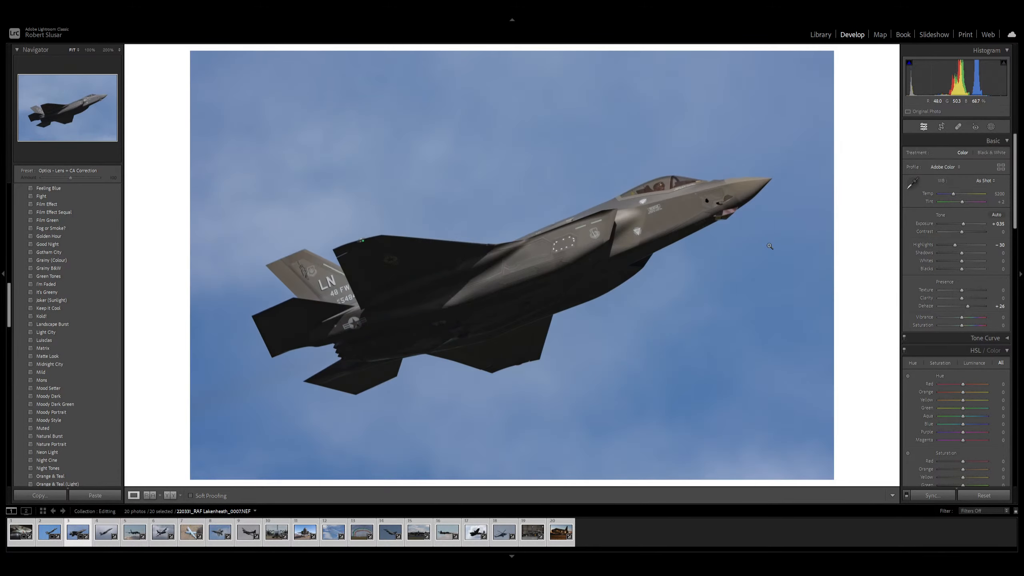
pyautogui.press('-')
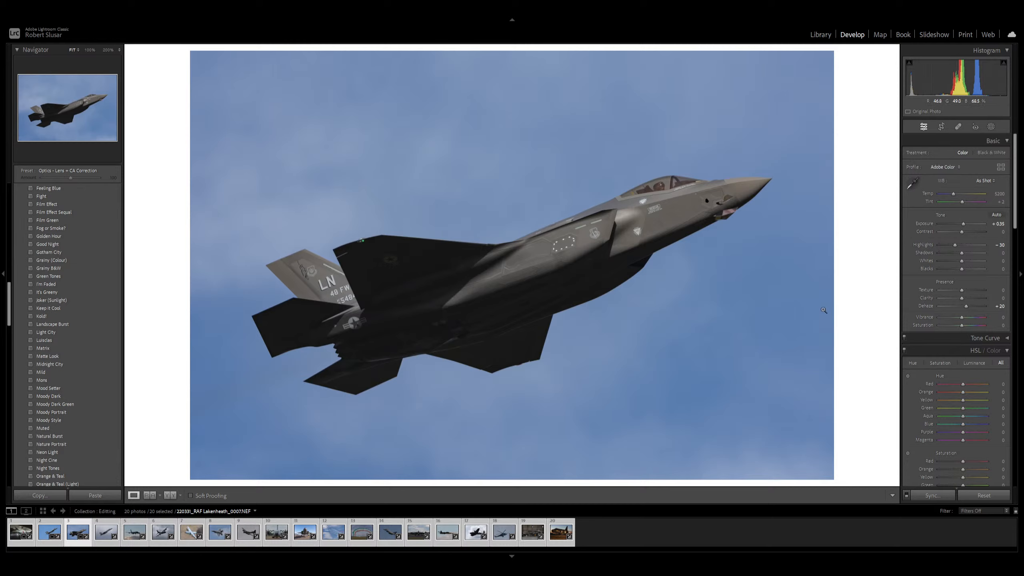
pyautogui.press('+')
# - Mask the F-35 with a rectangular object selection around the whole jet, set the mask's dehaze to -15, and close and reopen masking
pyautogui.click(992, 127)
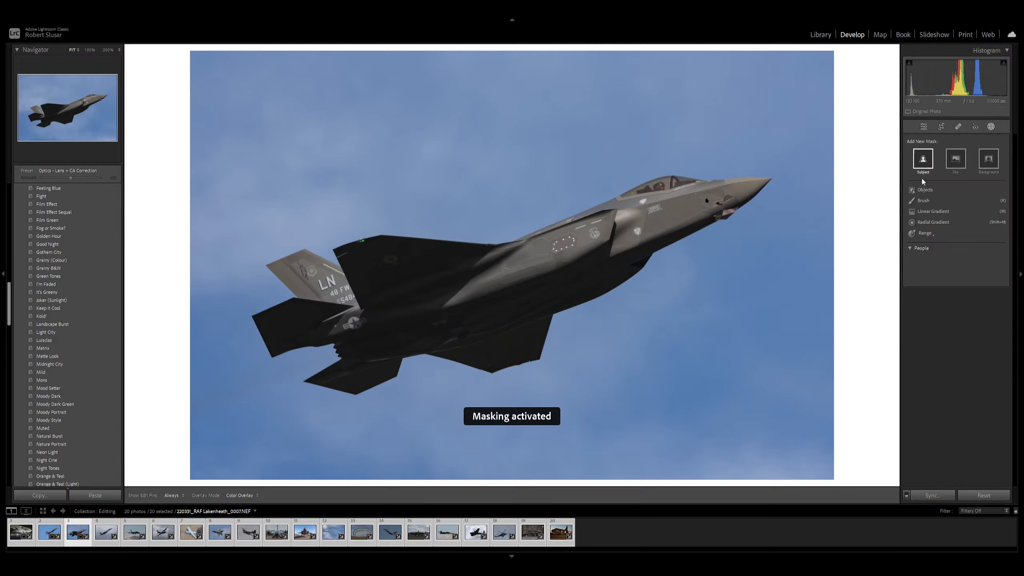
pyautogui.click(922, 190)
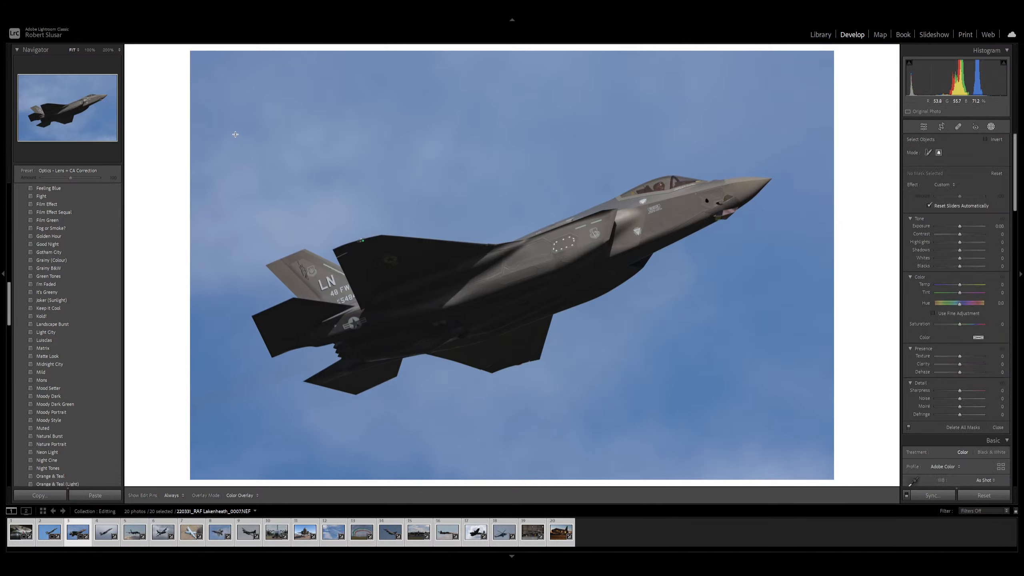
pyautogui.moveTo(235, 135); pyautogui.dragTo(793, 415)
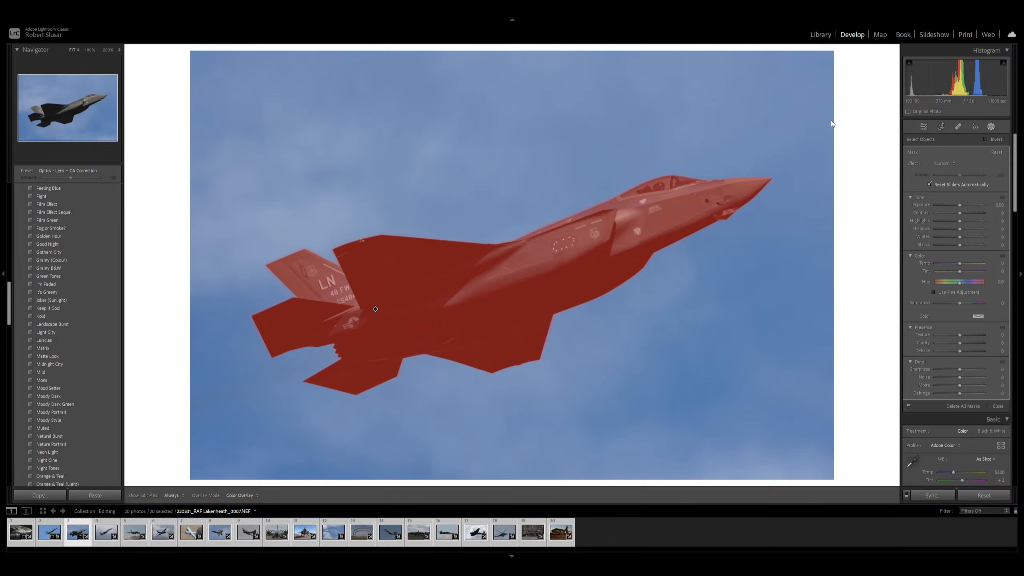
pyautogui.press('o')
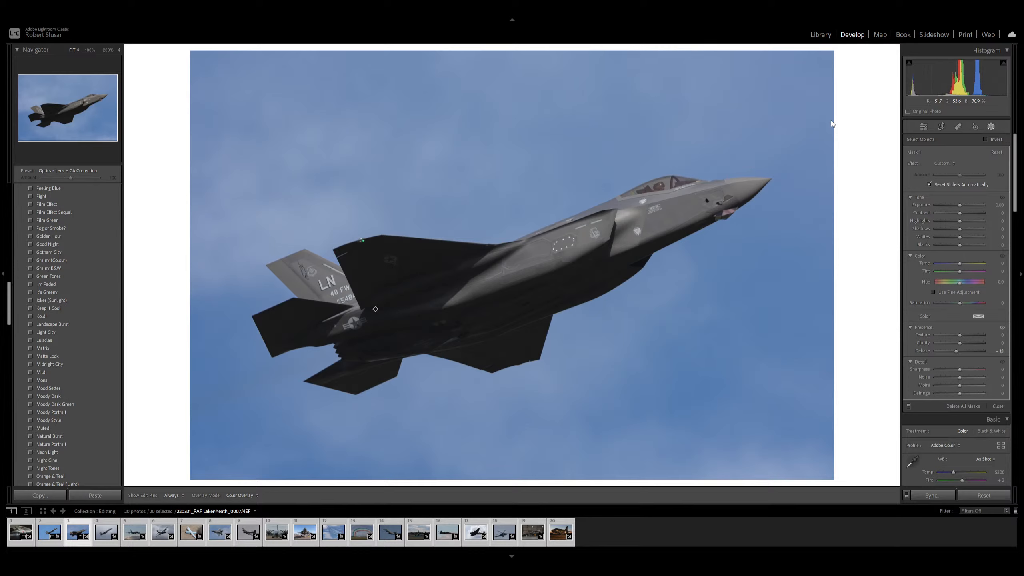
pyautogui.press('d')
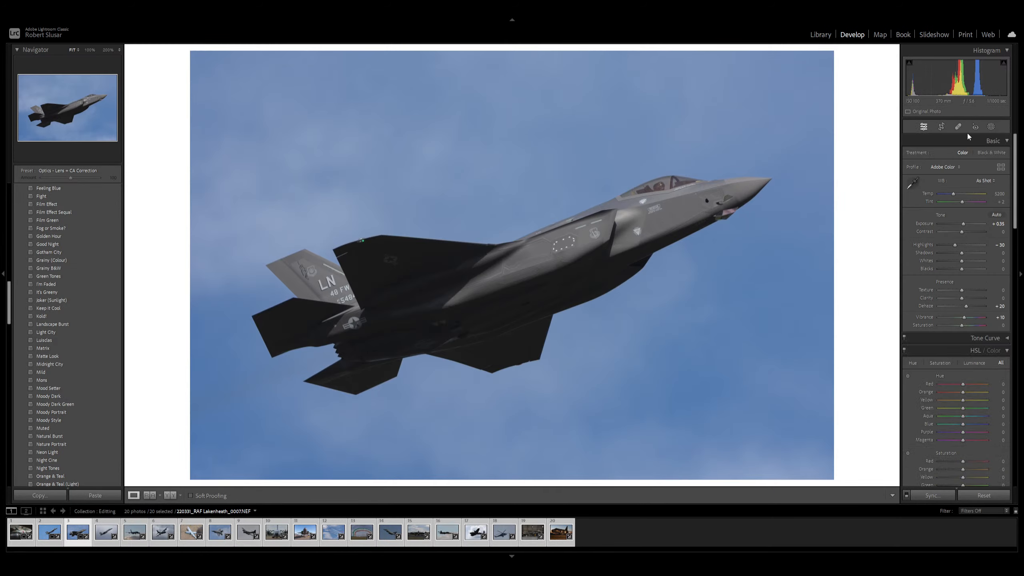
pyautogui.click(992, 127)
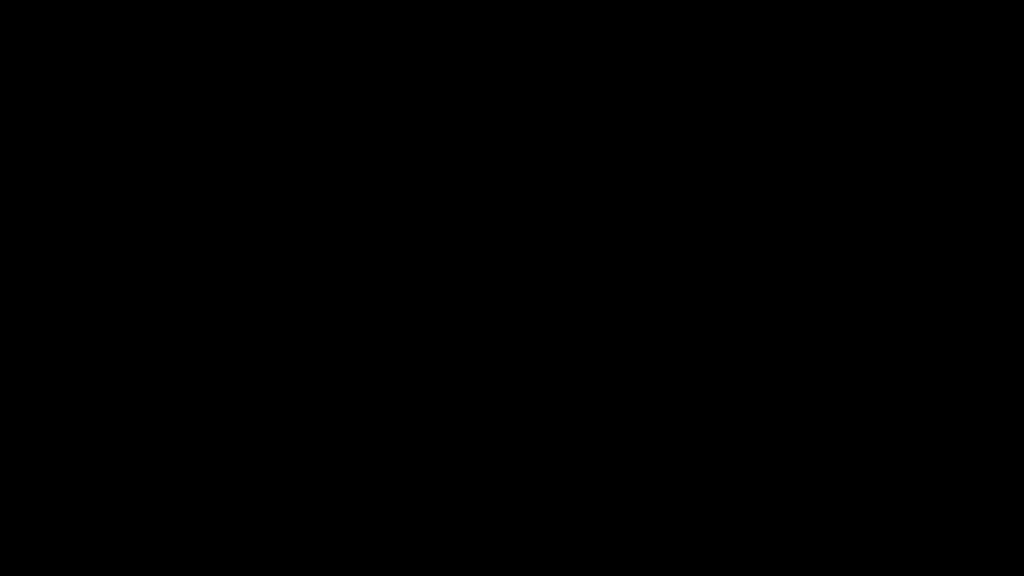
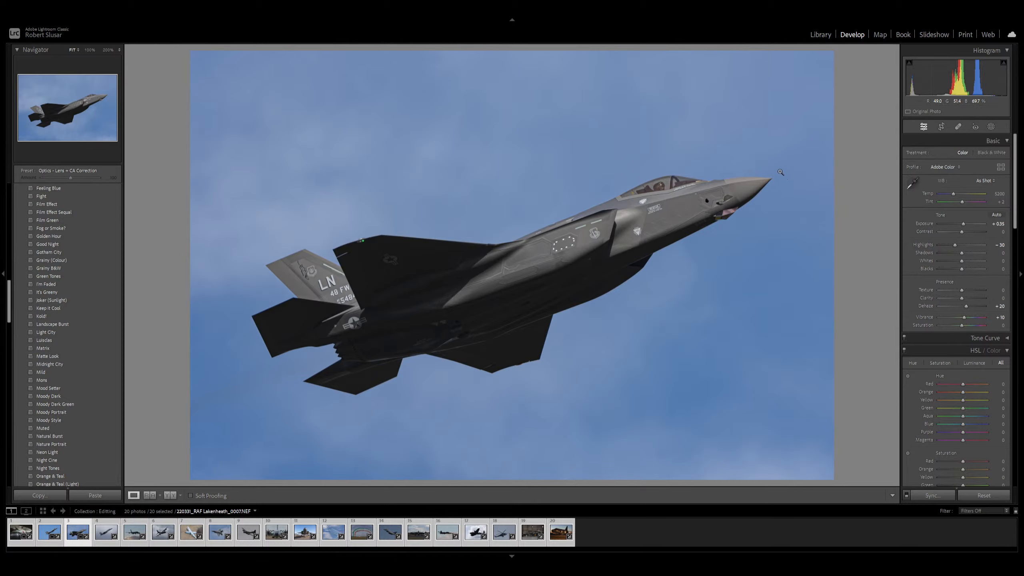
# - Change the workspace background around the photo to white
pyautogui.rightClick(852, 174)
pyautogui.click(858, 186)
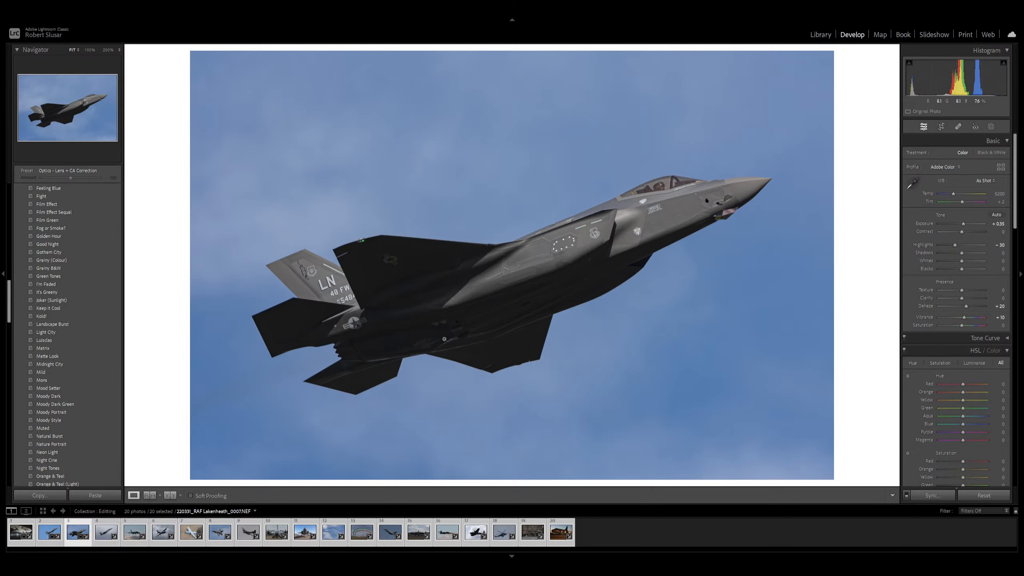
# - Open the grey-sky photo of jet 160 with its afterburner lit and check it for dust spots with spot visualization
pyautogui.click(105, 535)
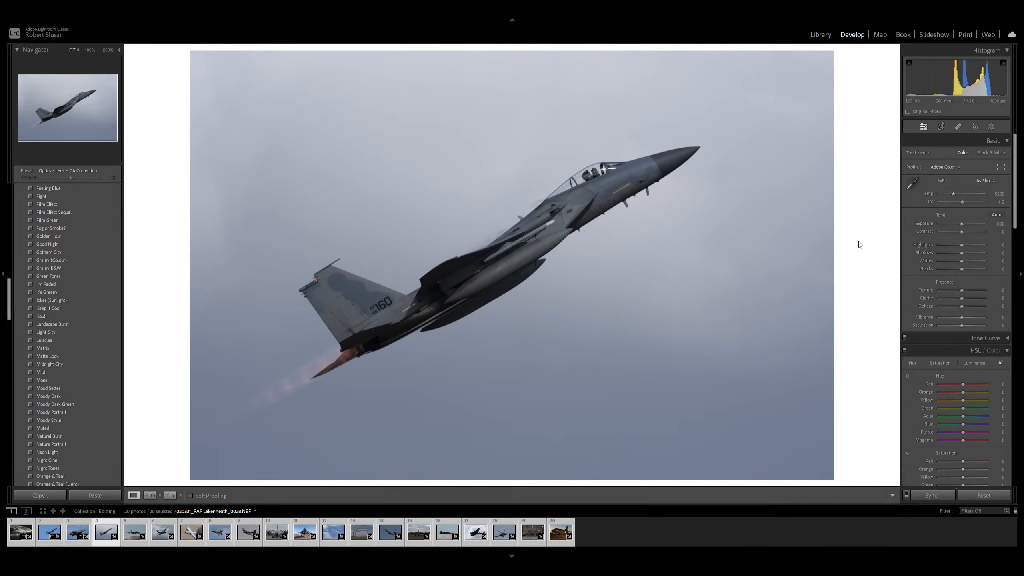
pyautogui.click(959, 126)
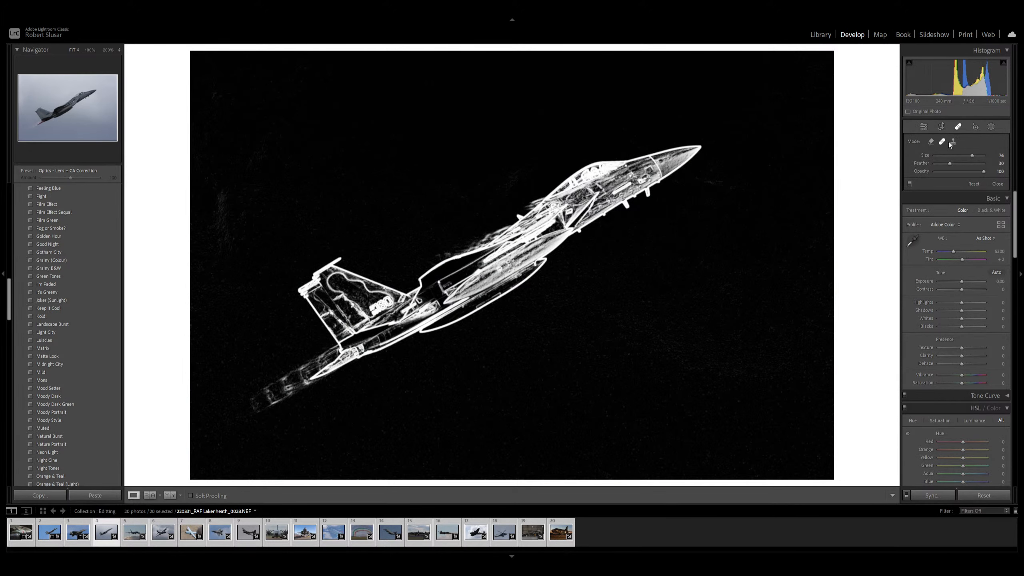
pyautogui.press('q')
# - Crop the afterburner jet photo slightly tighter, trimming sky from its right and bottom edges
pyautogui.press('r')
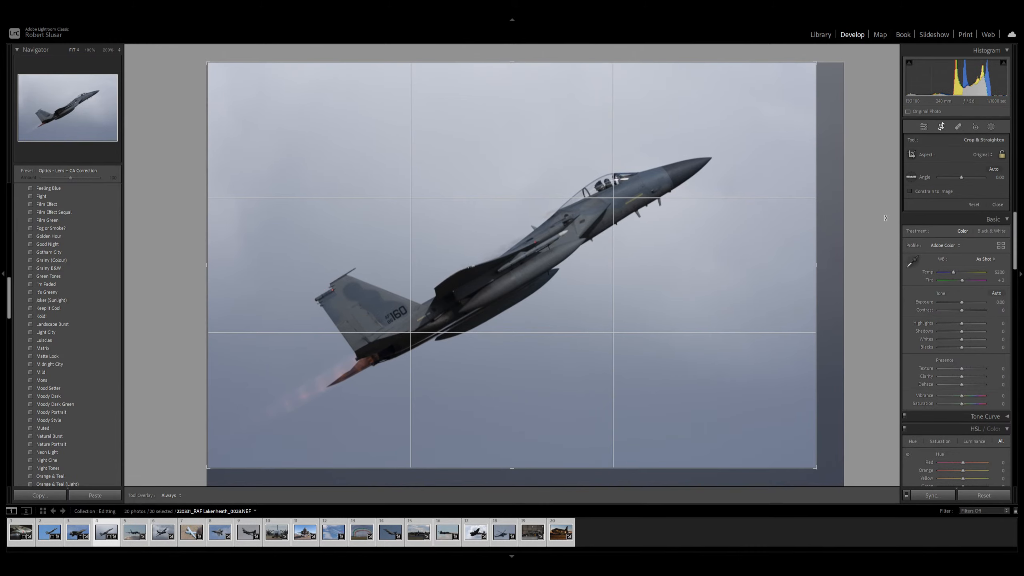
pyautogui.press('d')
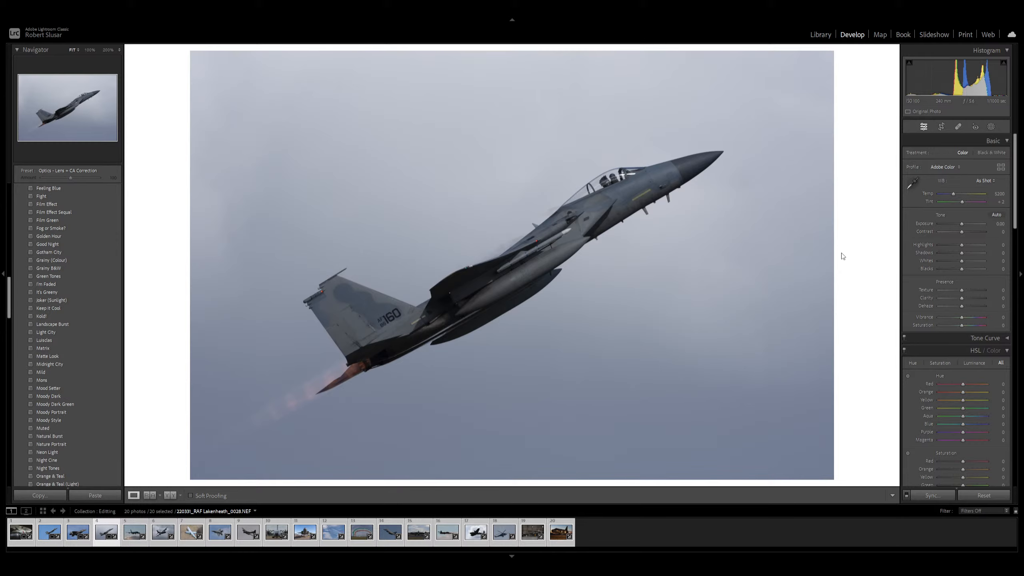
# - Lower the afterburner jet photo's highlights to -60
pyautogui.press('-')
pyautogui.press('-')
pyautogui.press('-')
pyautogui.press('-')
pyautogui.press('-')
pyautogui.press('-')
pyautogui.press('-')
pyautogui.press('-')
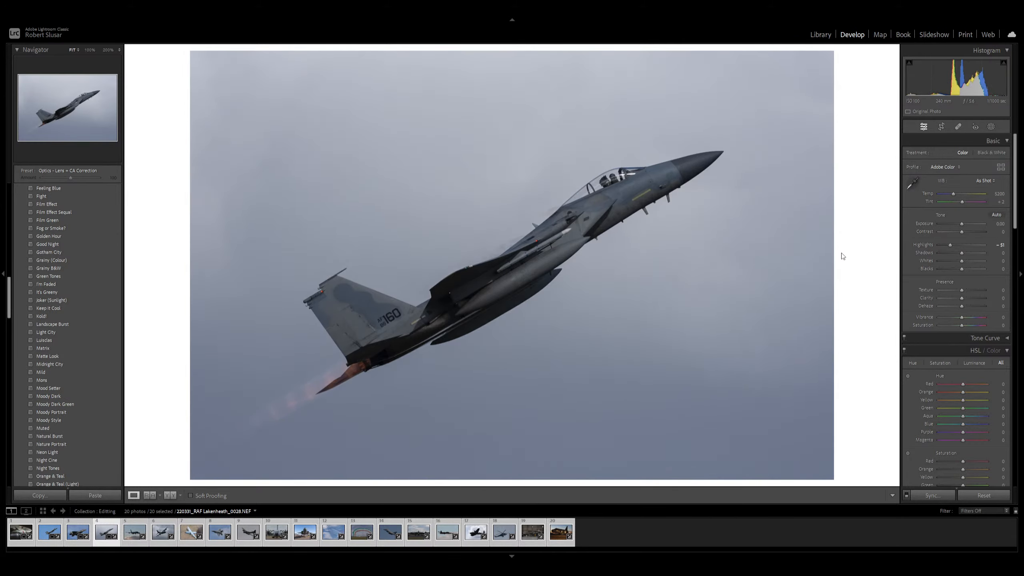
pyautogui.press('-')
pyautogui.press('-')
pyautogui.press('-')
pyautogui.press('-')
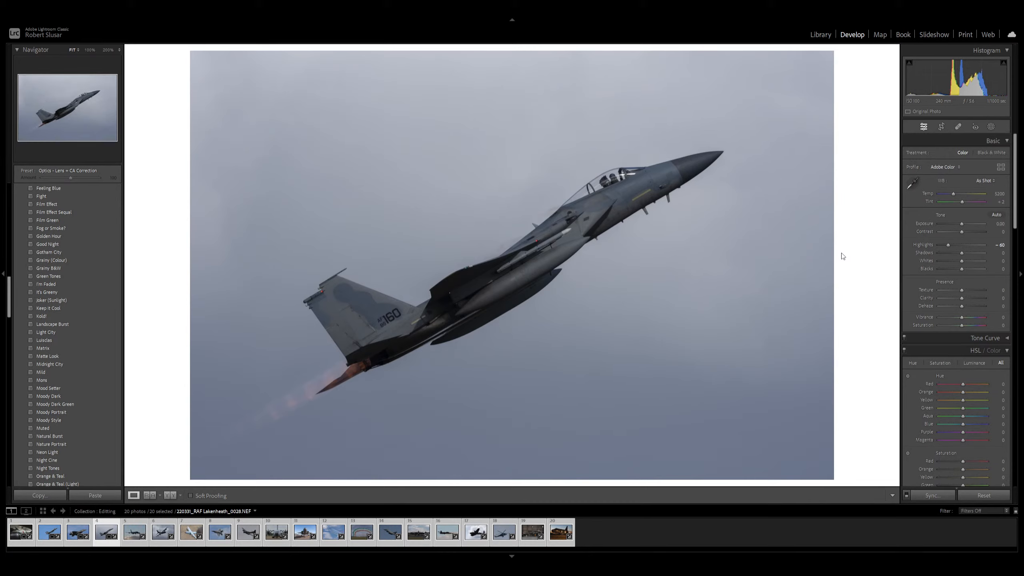
# - Raise the afterburner jet photo's dehaze to +45 to bring out the clouds
pyautogui.press('+')
pyautogui.press('+')
pyautogui.press('+')
pyautogui.press('+')
pyautogui.press('+')
pyautogui.press('+')
pyautogui.press('+')
pyautogui.press('+')
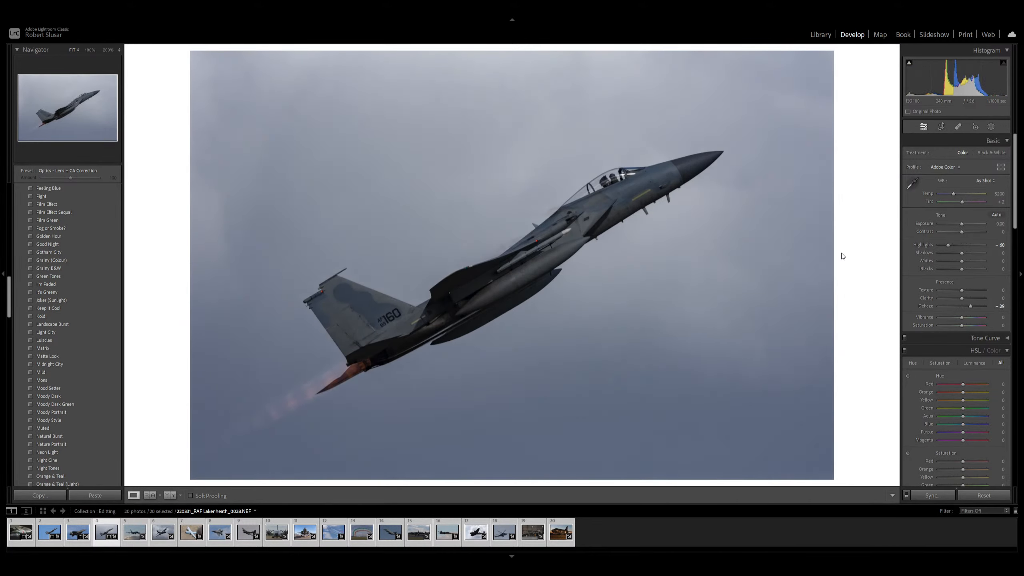
pyautogui.press('+')
pyautogui.press('+')
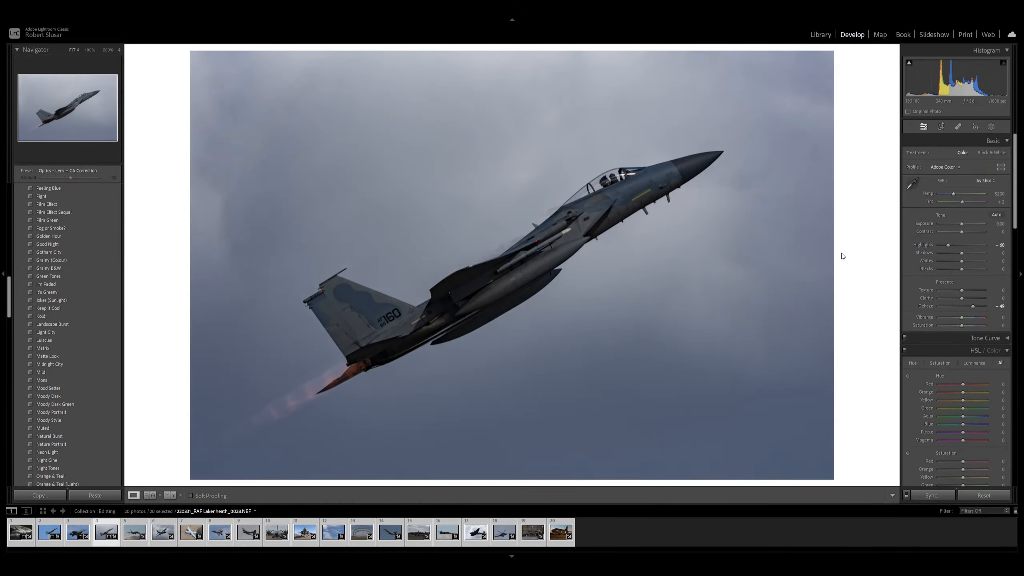
pyautogui.press('-')
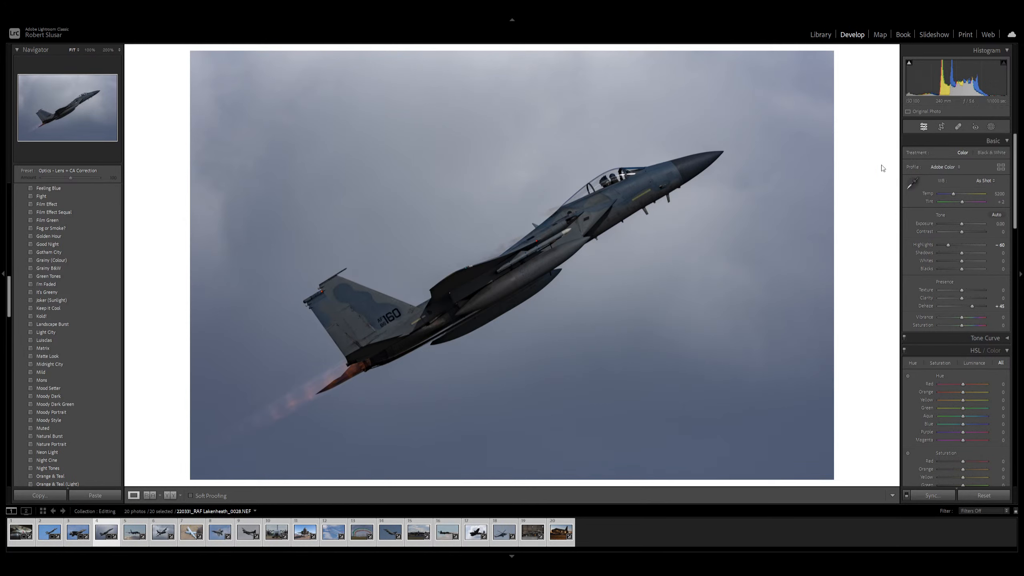
# - Recheck the dehazed sky for dust spots with the Heal tool's spot visualization, and leave the tool
pyautogui.click(958, 127)
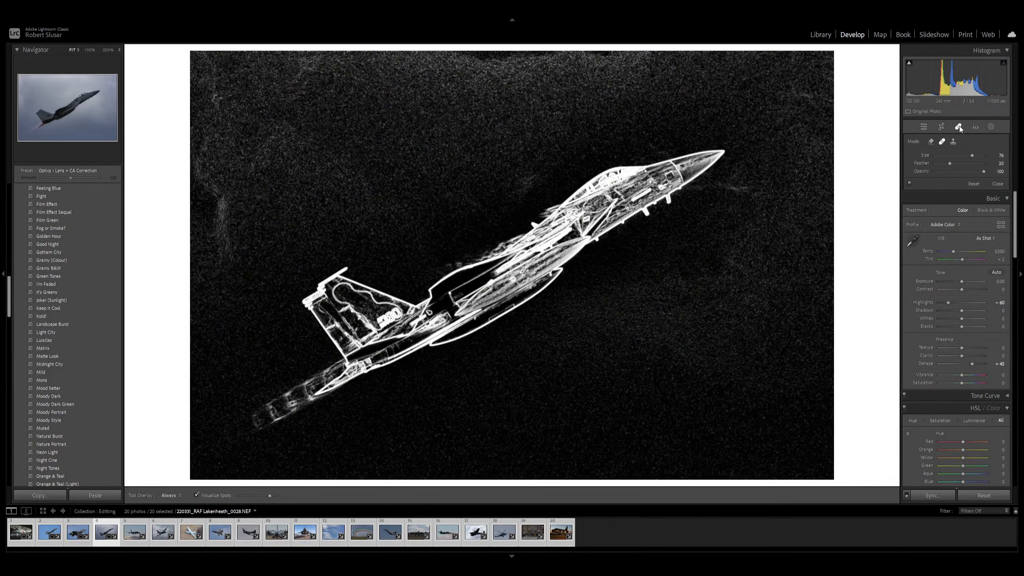
pyautogui.click(959, 127)
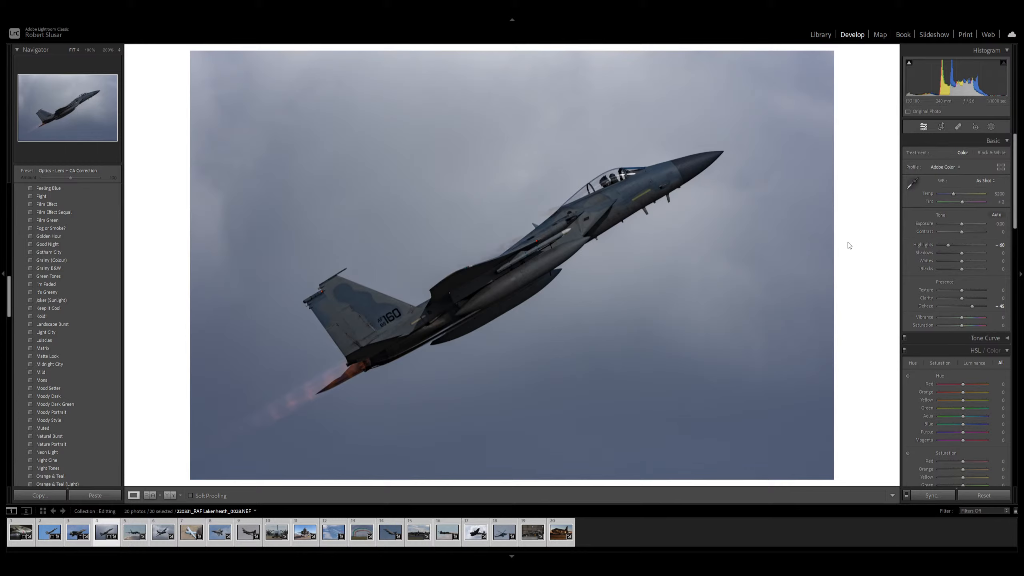
# - Set the afterburner jet photo's clarity to +15 and contrast to +15
pyautogui.press('+')
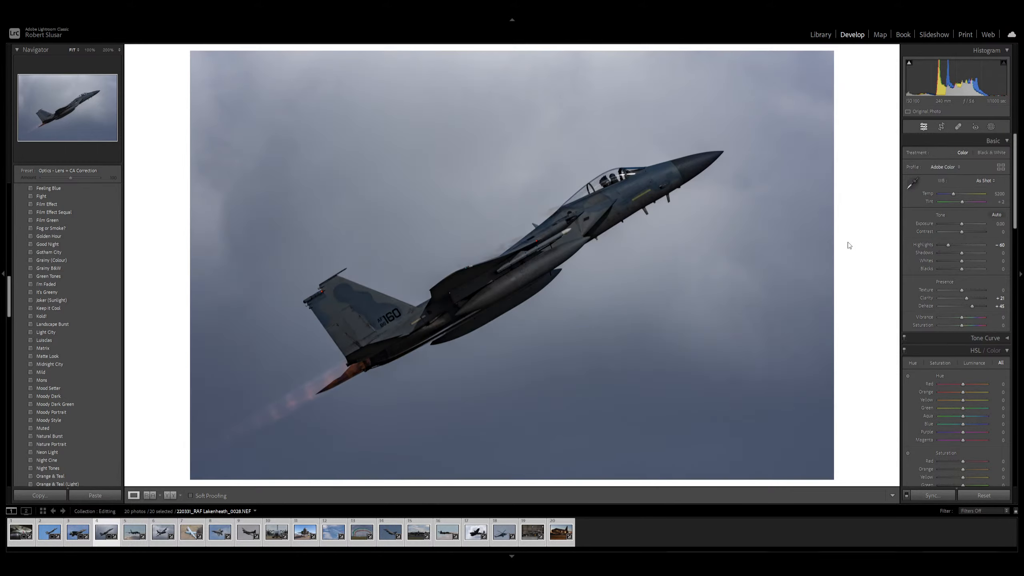
pyautogui.press('-')
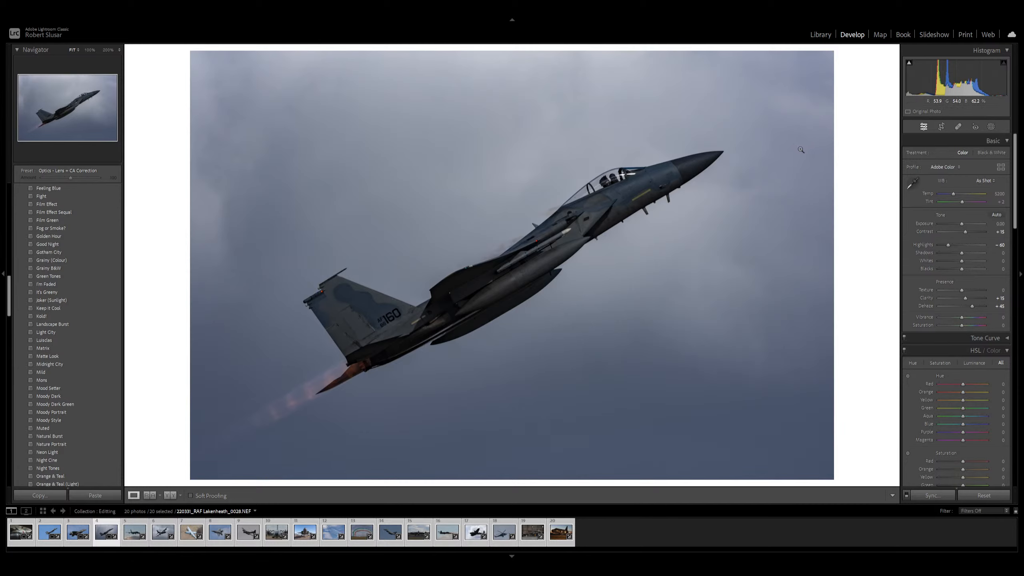
# - Try masking the afterburner jet with the Objects selection, framing the whole aircraft with a rectangle
pyautogui.click(990, 128)
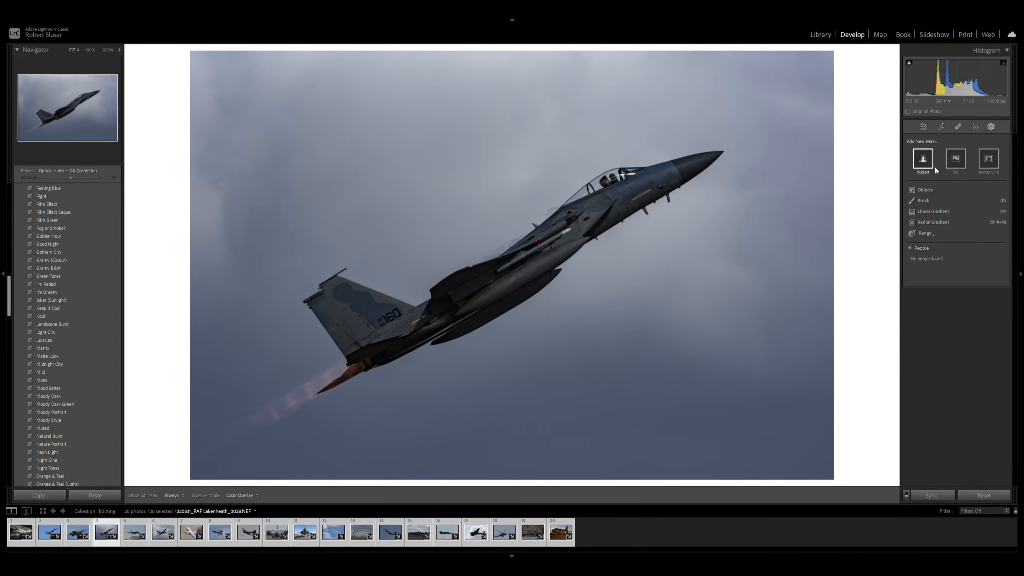
pyautogui.click(920, 190)
pyautogui.moveTo(264, 106); pyautogui.dragTo(746, 415)
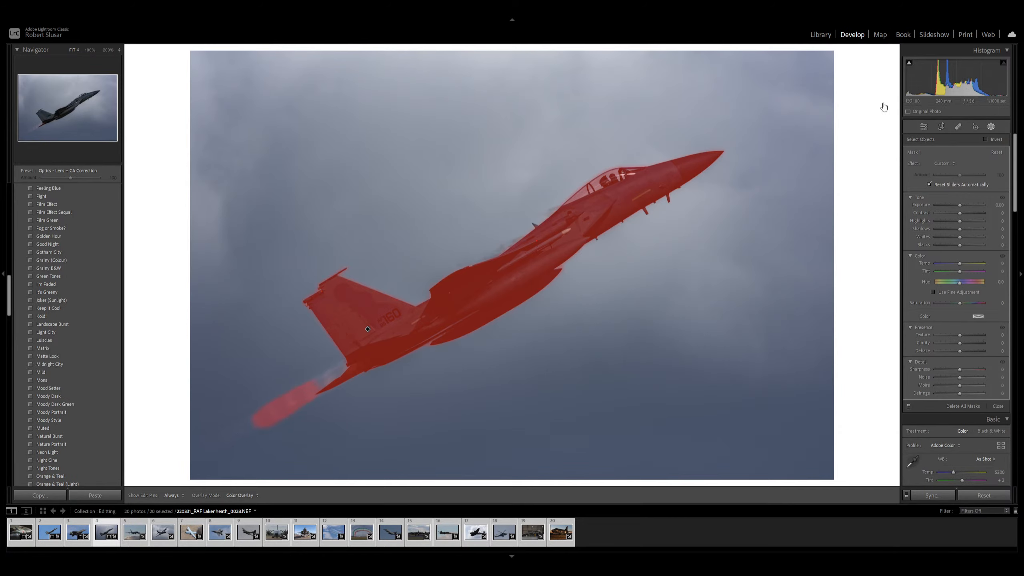
# - Subtract the afterburner plume behind the tail from the object mask with an Auto Mask brush
pyautogui.click(902, 181)
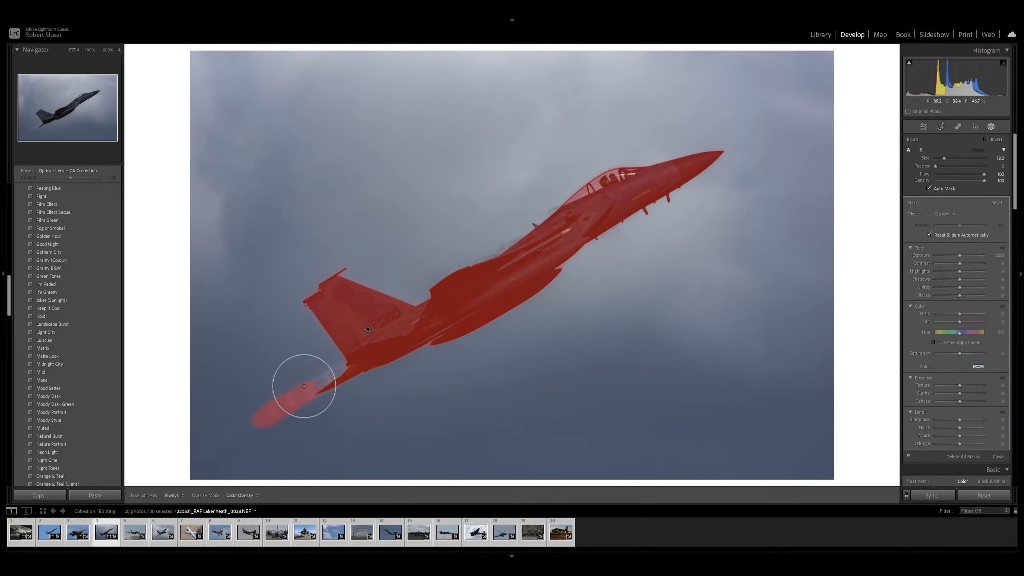
pyautogui.moveTo(259, 415)
pyautogui.mouseDown()
pyautogui.moveTo(294, 404)
pyautogui.moveTo(327, 370)
pyautogui.mouseUp()
pyautogui.moveTo(328, 369); pyautogui.dragTo(288, 377)
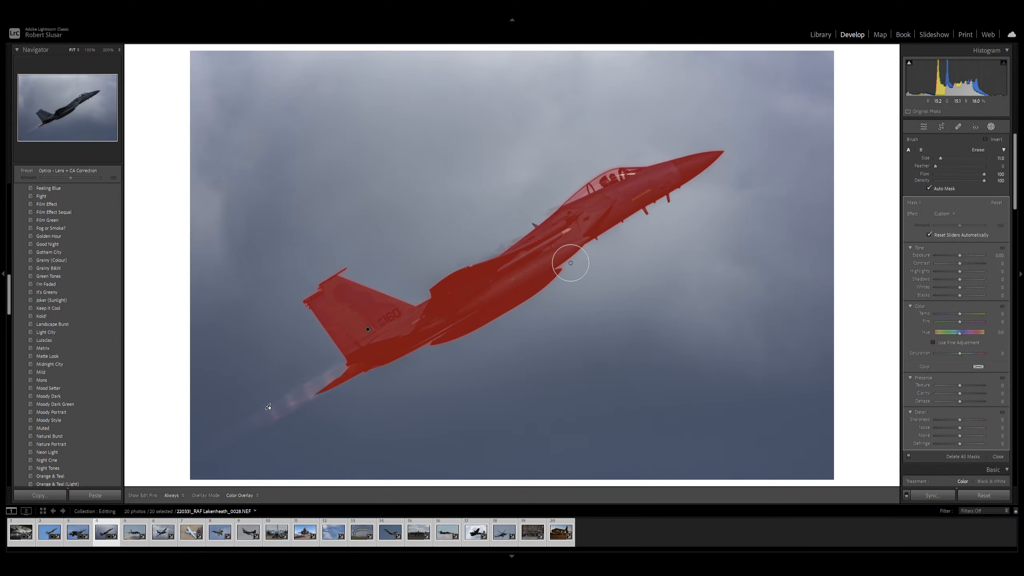
pyautogui.hotkey('shift', 'w')
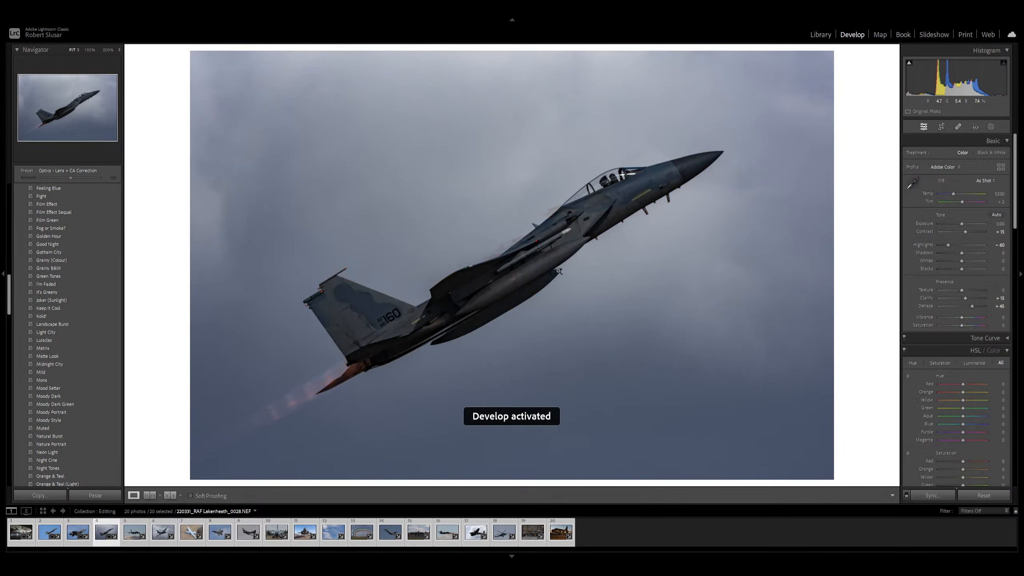
# - Erase the object mask's spill onto the sky around the drop tank's pointed nose with a smaller brush
pyautogui.click(557, 269)
pyautogui.click(992, 127)
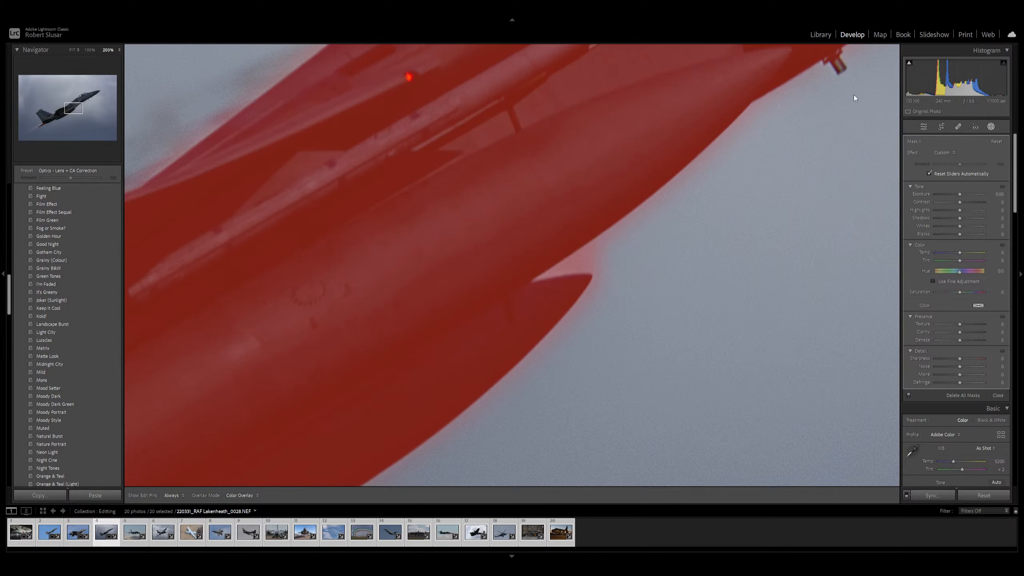
pyautogui.press('k')
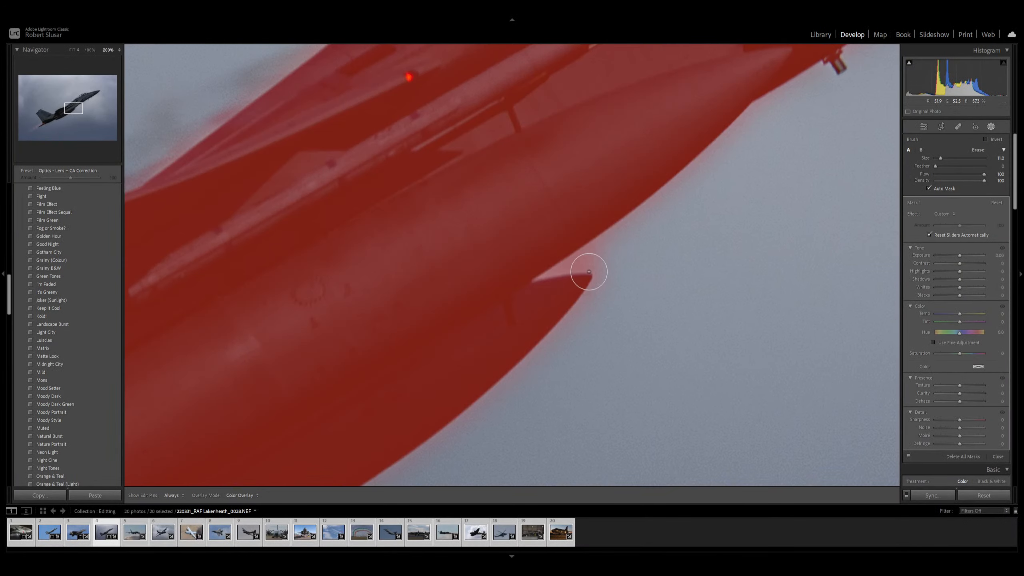
pyautogui.scroll(-7, 594, 261)
pyautogui.moveTo(607, 239)
pyautogui.mouseDown()
pyautogui.moveTo(581, 254)
pyautogui.moveTo(704, 161)
pyautogui.moveTo(555, 271)
pyautogui.moveTo(583, 255)
pyautogui.moveTo(652, 250)
pyautogui.moveTo(582, 263)
pyautogui.moveTo(599, 261)
pyautogui.moveTo(599, 280)
pyautogui.moveTo(545, 359)
pyautogui.mouseUp()
pyautogui.scroll(2, 590, 266)
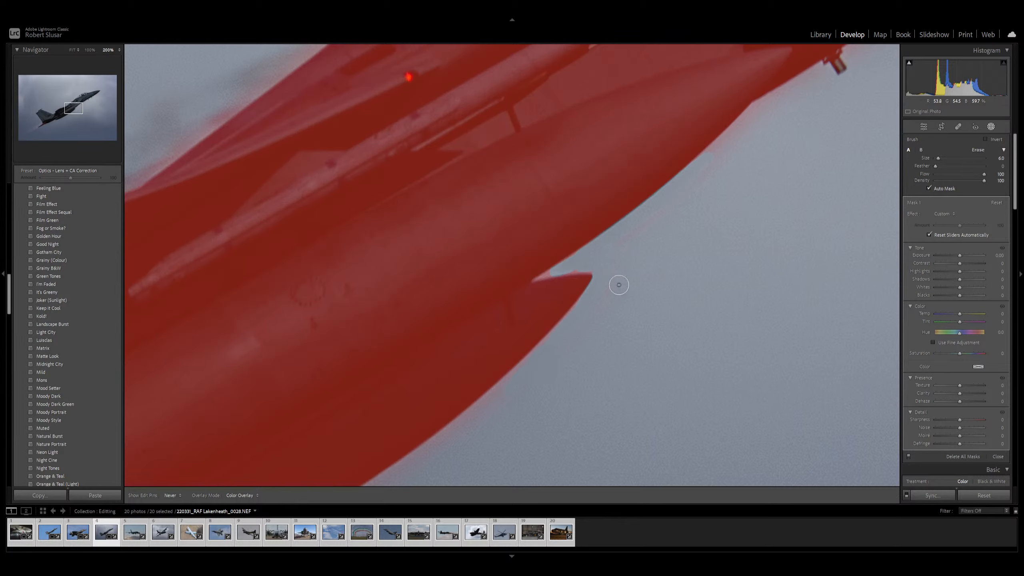
pyautogui.scroll(-3, 547, 275)
pyautogui.press('h')
# - Delete the object mask and mask the jet with Select Subject instead
pyautogui.click(846, 78)
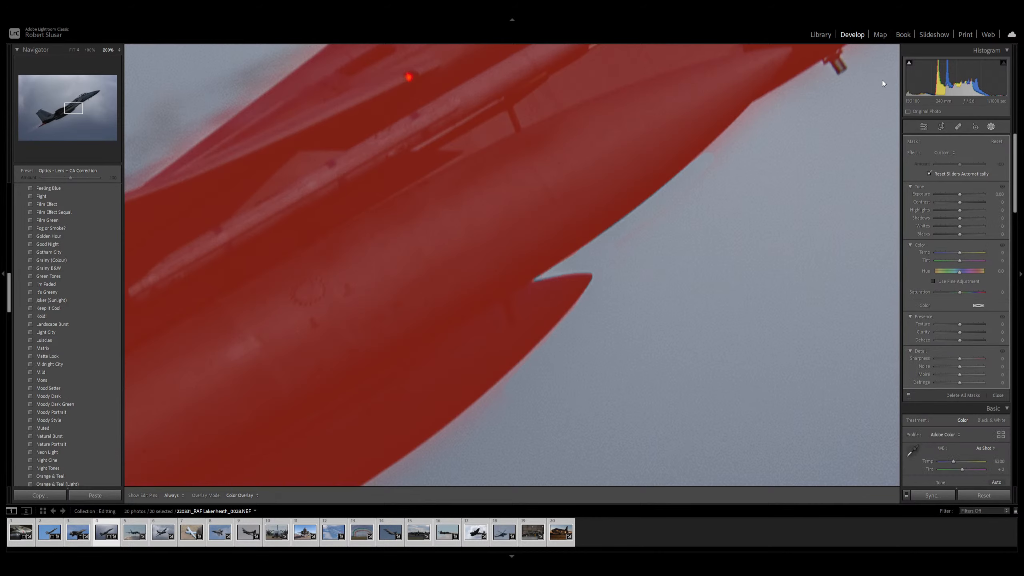
pyautogui.click(910, 144)
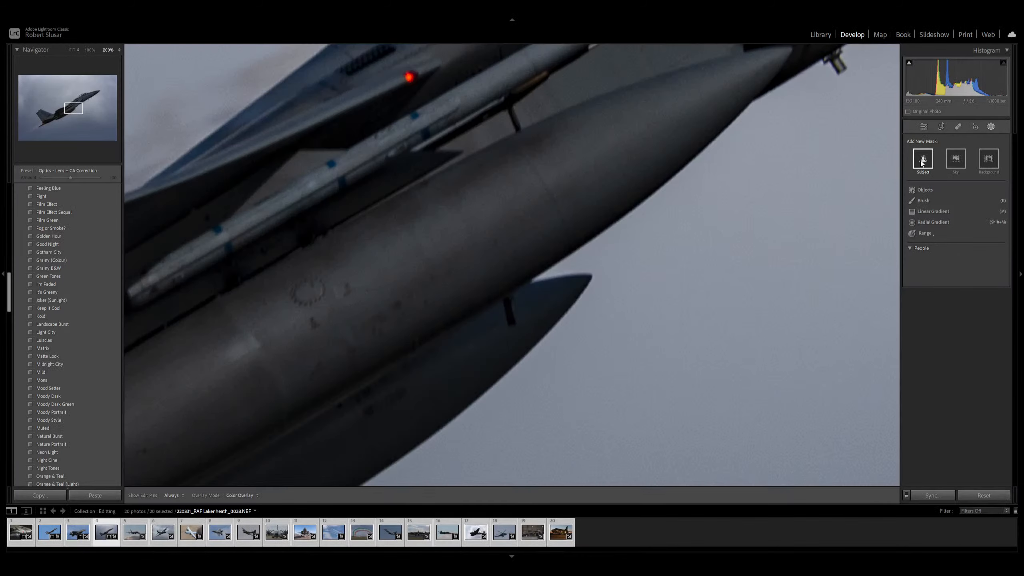
pyautogui.click(922, 161)
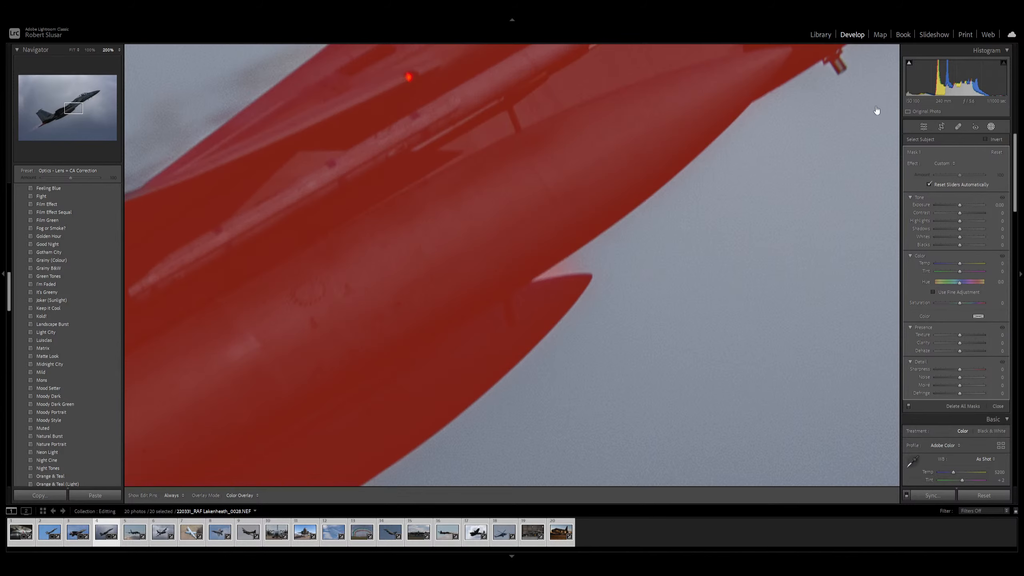
# - Subtract the sky wedge above the drop tank's nose from the subject mask with a small Auto Mask brush
pyautogui.press('k')
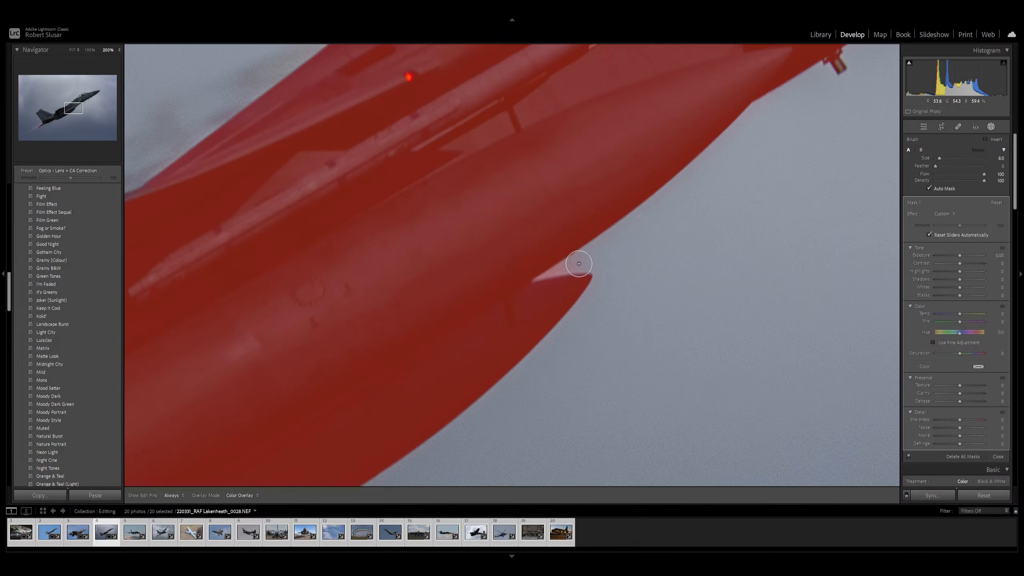
pyautogui.scroll(1, 585, 260)
pyautogui.moveTo(587, 259); pyautogui.dragTo(577, 264)
pyautogui.click(560, 270)
pyautogui.click(545, 276)
pyautogui.press('d')
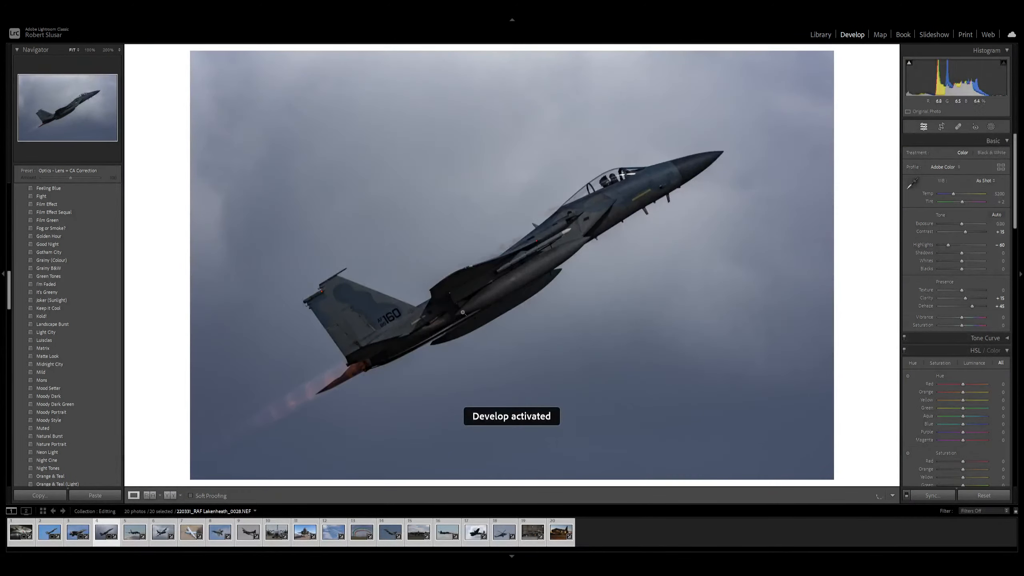
# - Brush the afterburner plume out of the subject mask, leaving only the aircraft covered
pyautogui.hotkey('shift', 'w')
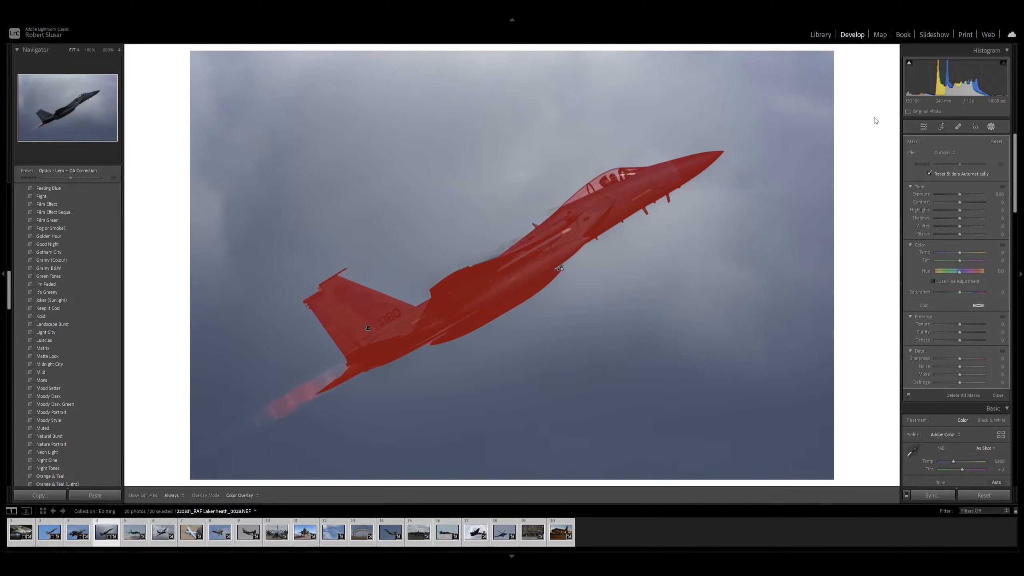
pyautogui.click(848, 96)
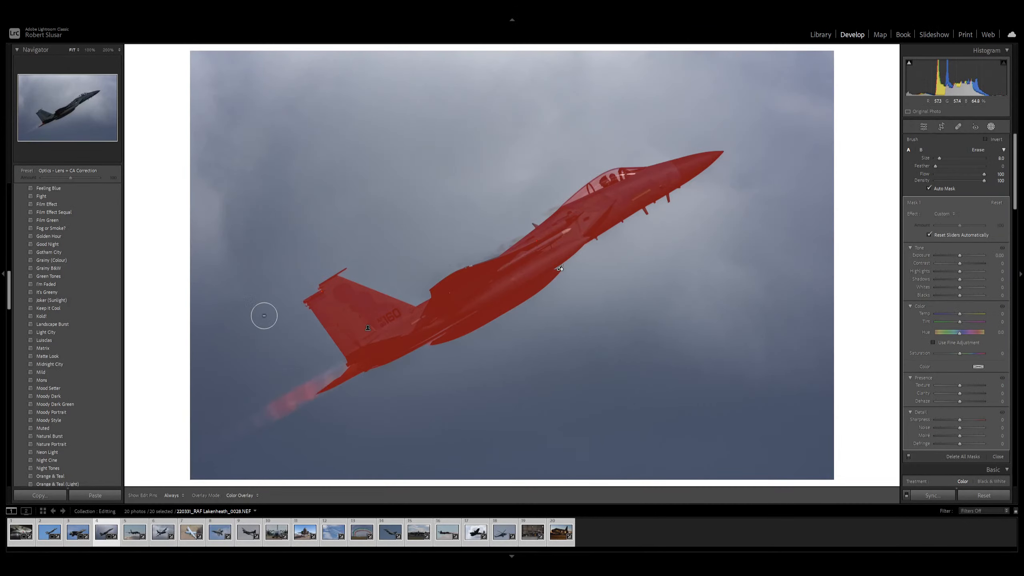
pyautogui.moveTo(255, 414)
pyautogui.mouseDown()
pyautogui.moveTo(332, 367)
pyautogui.moveTo(281, 405)
pyautogui.moveTo(323, 410)
pyautogui.mouseUp()
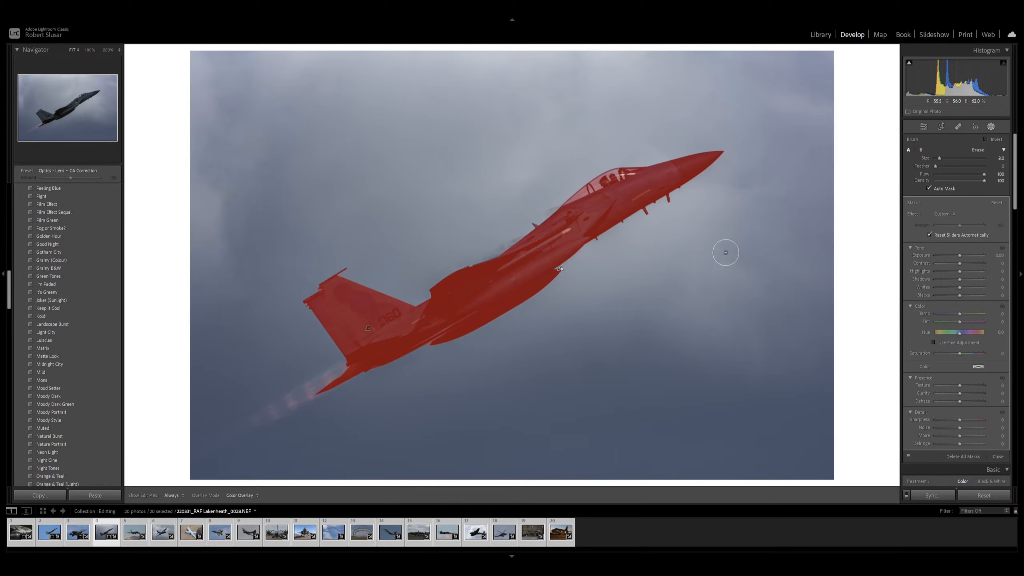
# - Set the jet mask's texture to 50 and dehaze to -25 with the overlay hidden, and leave masking
pyautogui.press('h')
pyautogui.press('o')
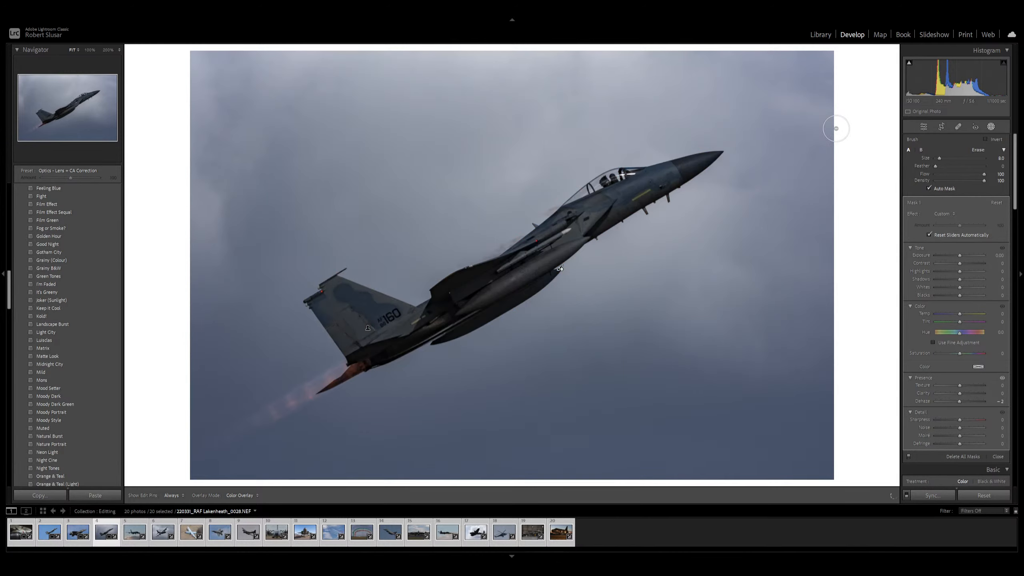
pyautogui.moveTo(957, 401); pyautogui.dragTo(952, 401)
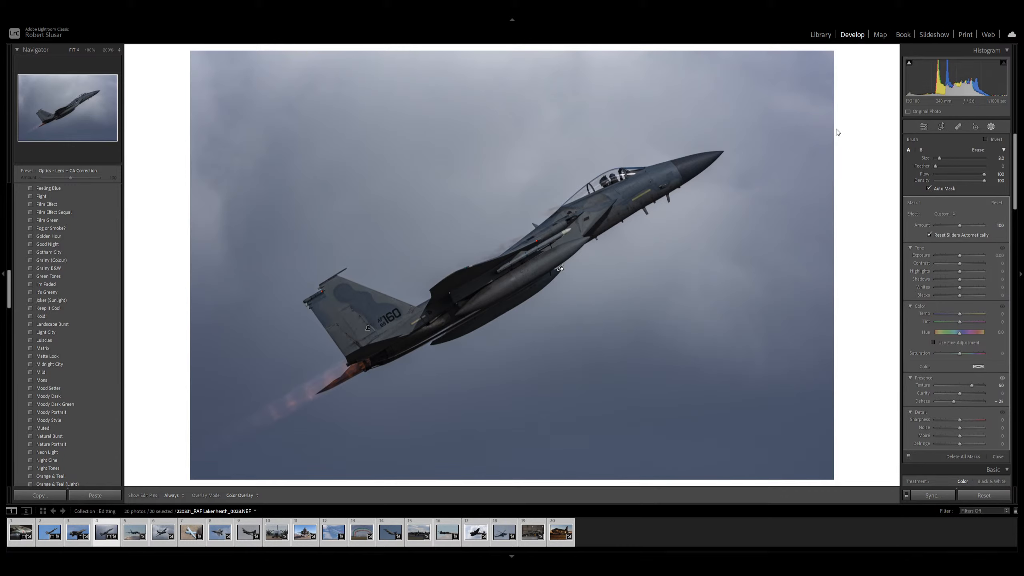
pyautogui.press('d')
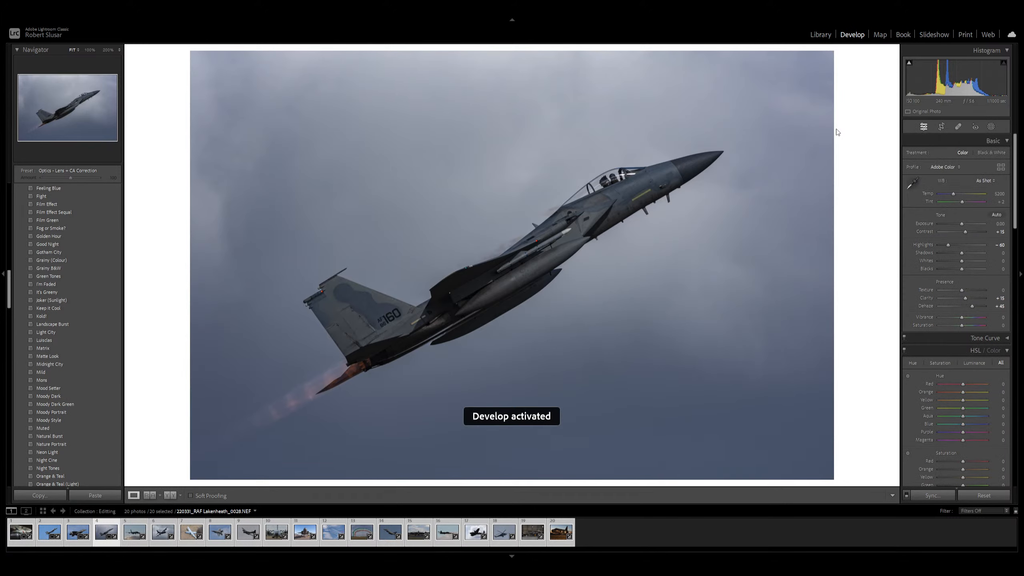
# - Subtract the sky spill around the drop tank's rear tip from the jet mask with a size 5 brush
pyautogui.click(421, 356)
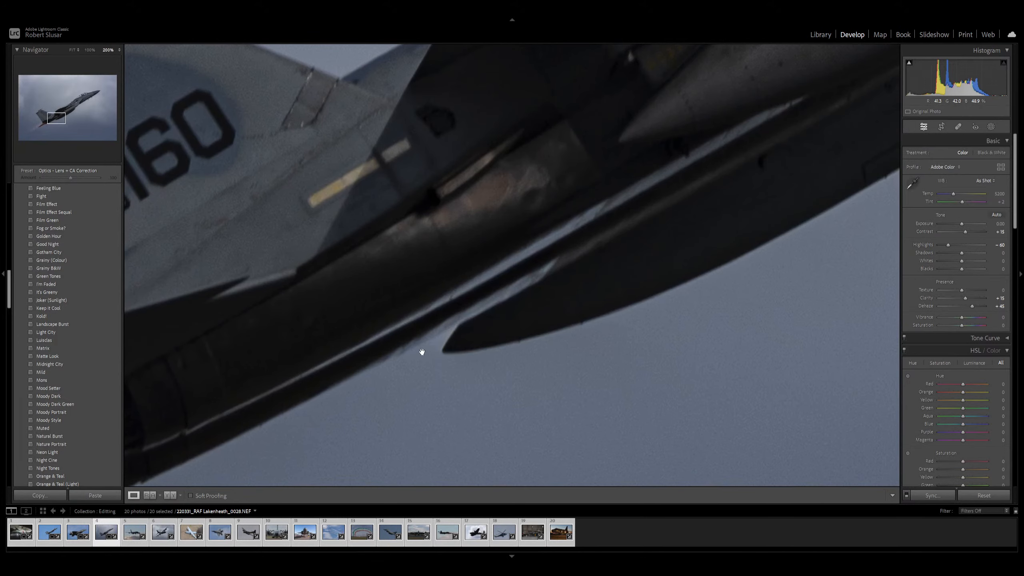
pyautogui.moveTo(421, 352); pyautogui.dragTo(540, 300)
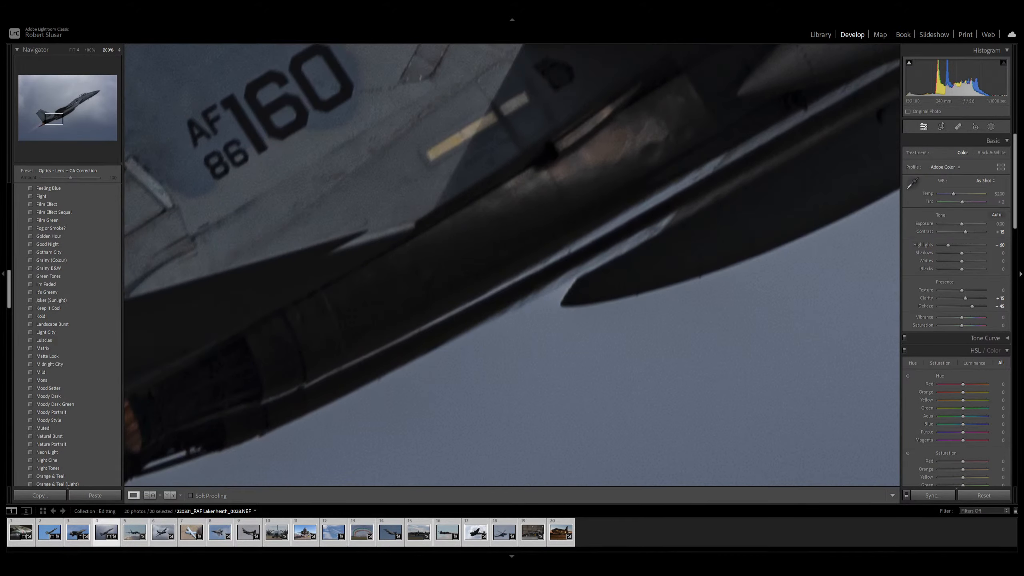
pyautogui.click(992, 128)
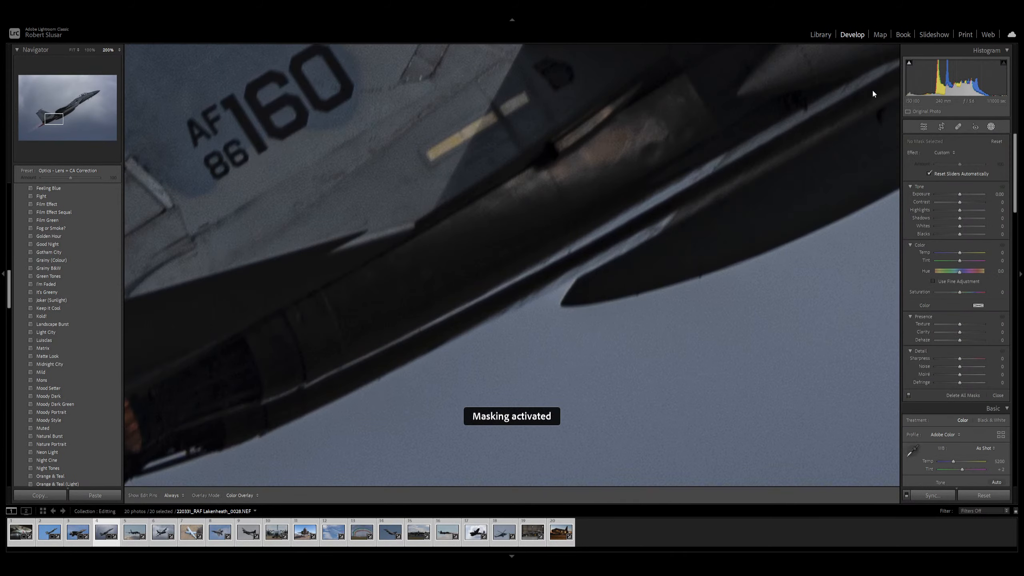
pyautogui.click(854, 77)
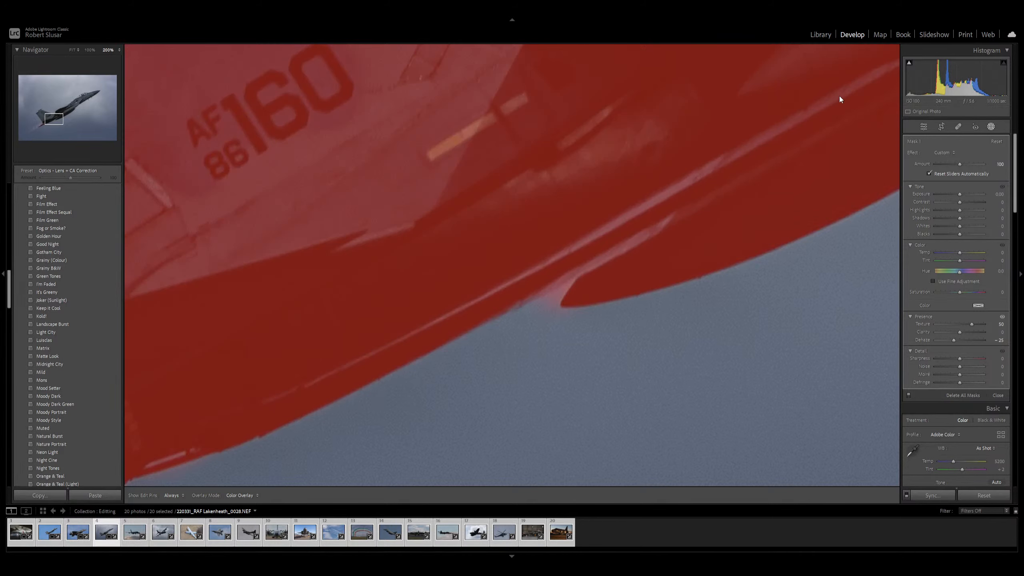
pyautogui.press('k')
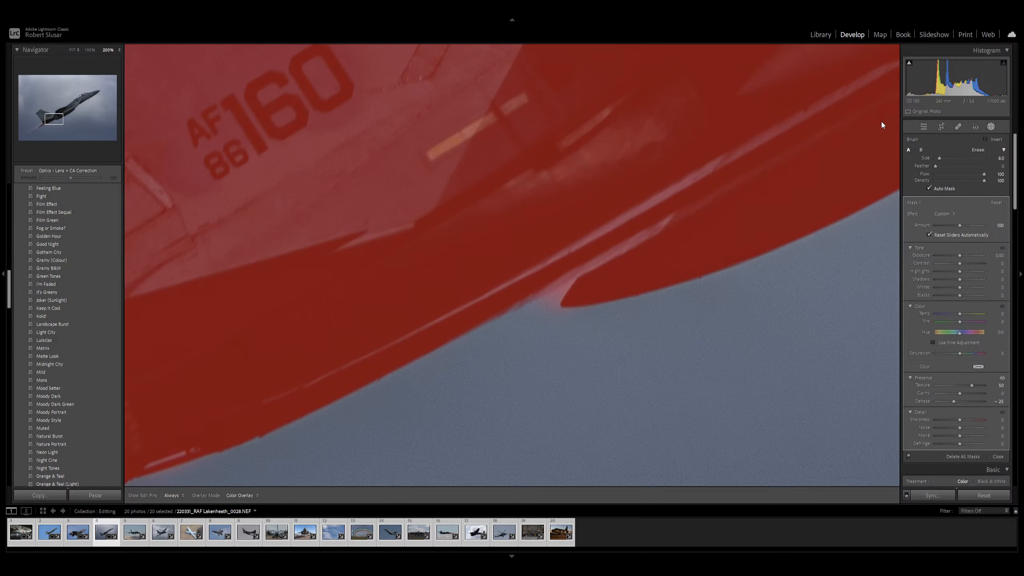
pyautogui.keyDown('alt'); pyautogui.click(554, 286); pyautogui.keyUp('alt')
pyautogui.scroll(-3, 551, 310)
pyautogui.moveTo(550, 304)
pyautogui.mouseDown()
pyautogui.moveTo(551, 295)
pyautogui.moveTo(533, 303)
pyautogui.moveTo(549, 291)
pyautogui.moveTo(535, 323)
pyautogui.moveTo(550, 319)
pyautogui.moveTo(574, 274)
pyautogui.moveTo(556, 286)
pyautogui.moveTo(563, 291)
pyautogui.mouseUp()
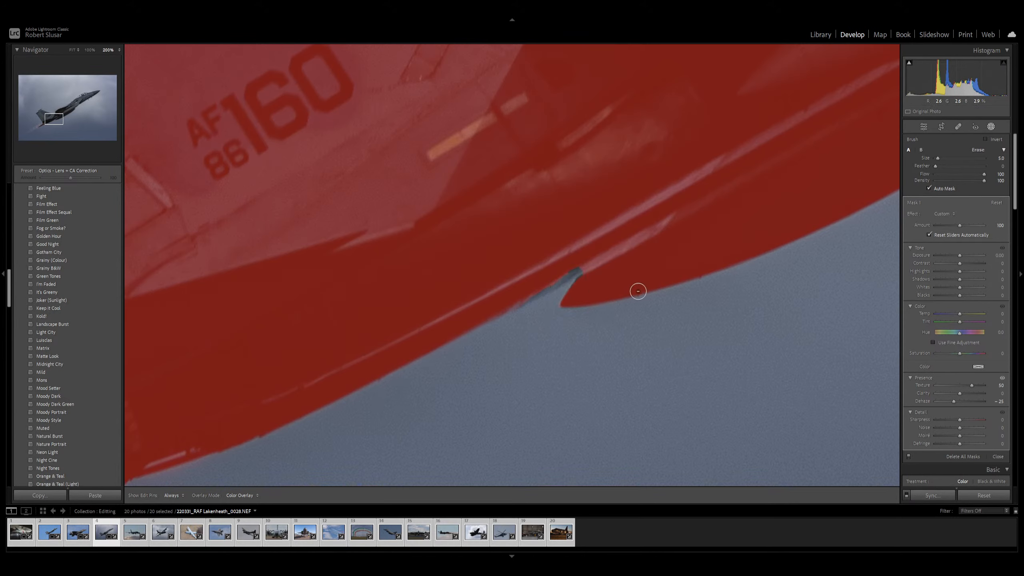
pyautogui.press('d')
pyautogui.click(676, 308)
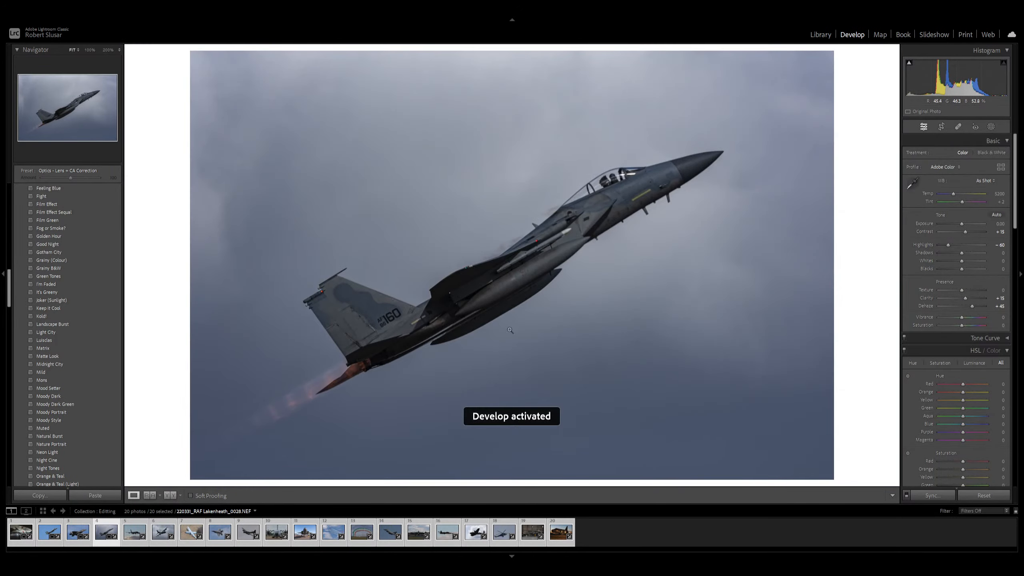
# - Erase the narrow strip of sky between the drop tank's rear end and the fuselage from the jet mask
pyautogui.click(444, 343)
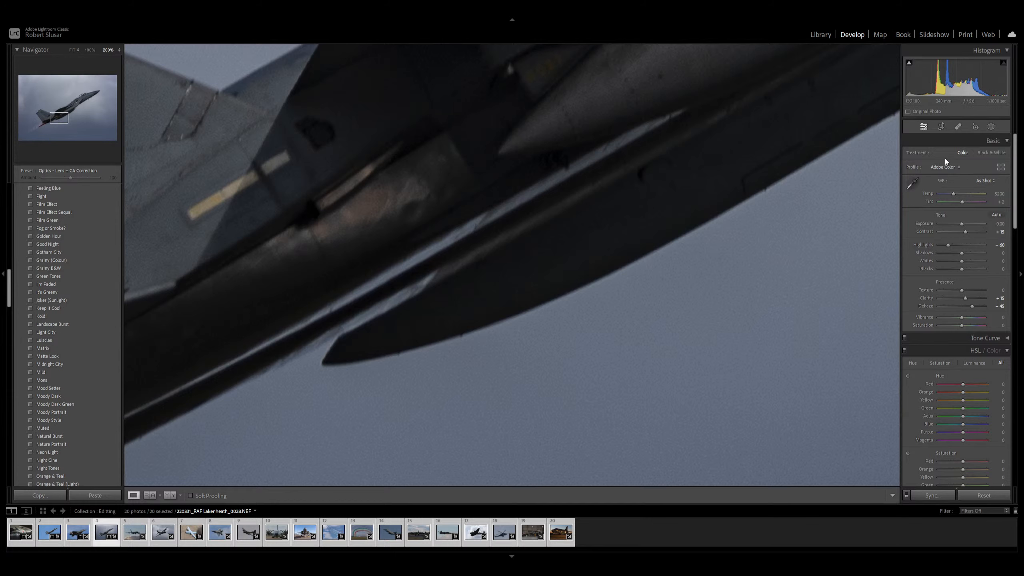
pyautogui.click(988, 129)
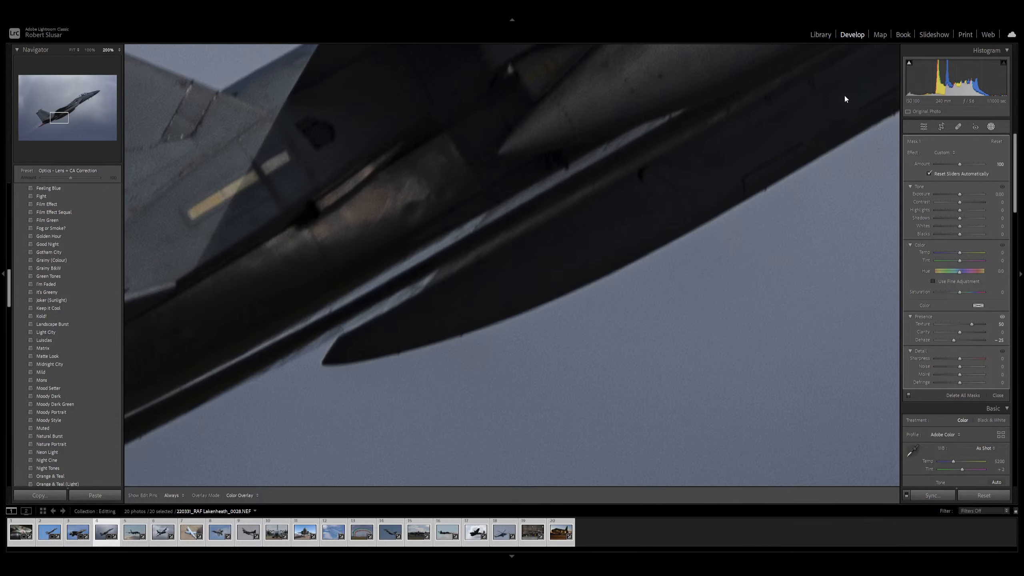
pyautogui.press('k')
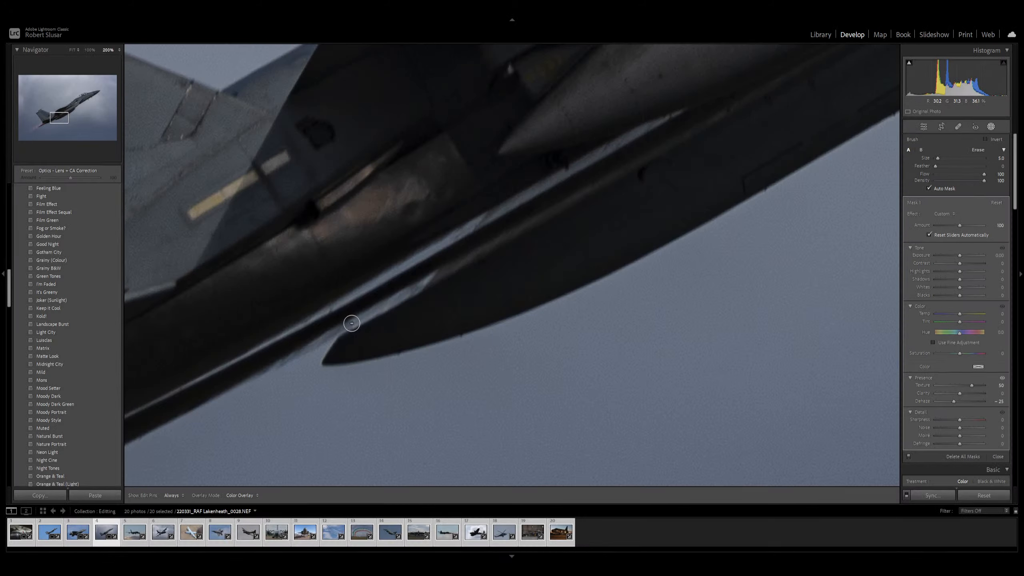
pyautogui.moveTo(357, 321); pyautogui.dragTo(424, 283)
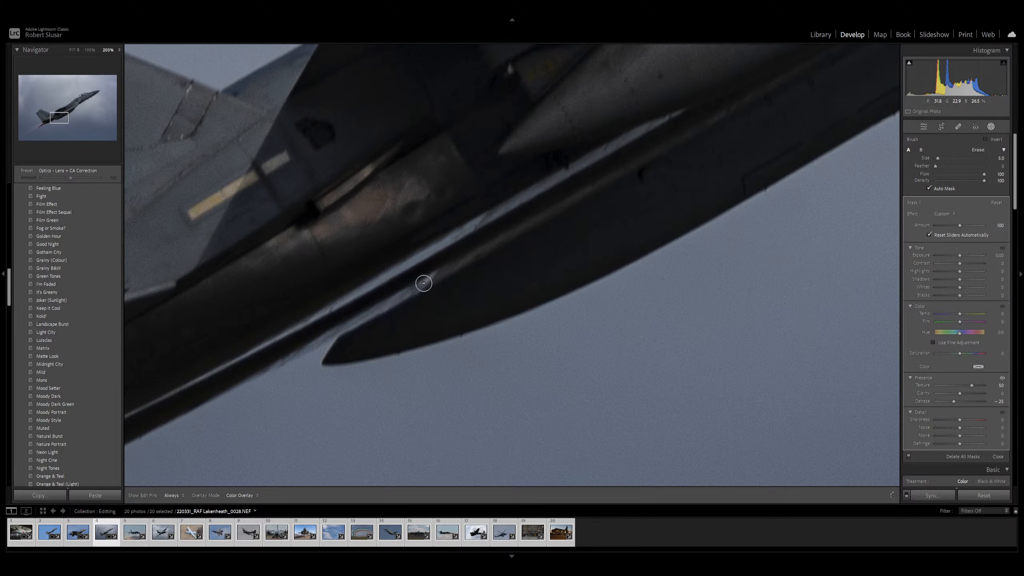
pyautogui.click(427, 281)
pyautogui.press('d')
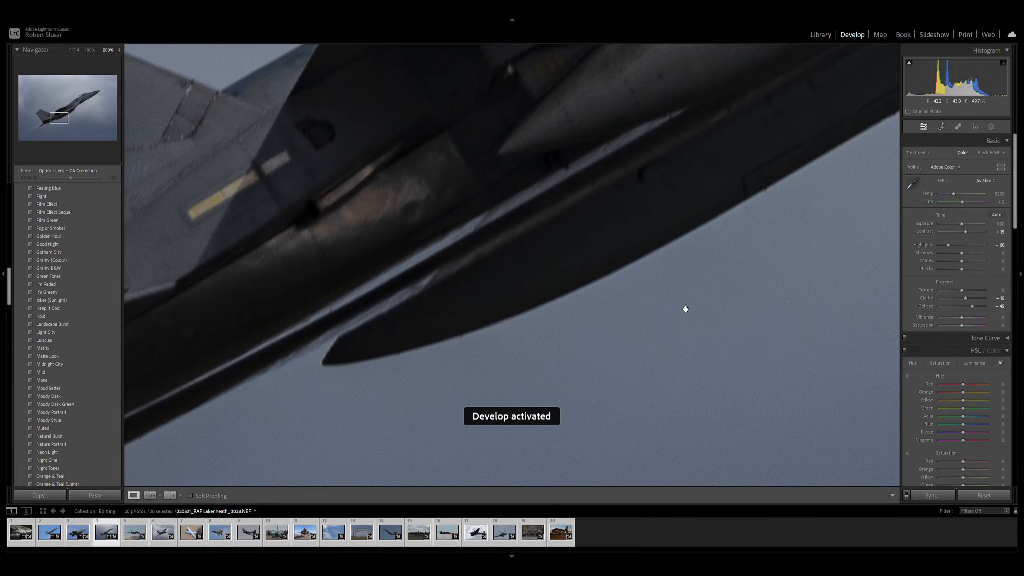
pyautogui.click(681, 309)
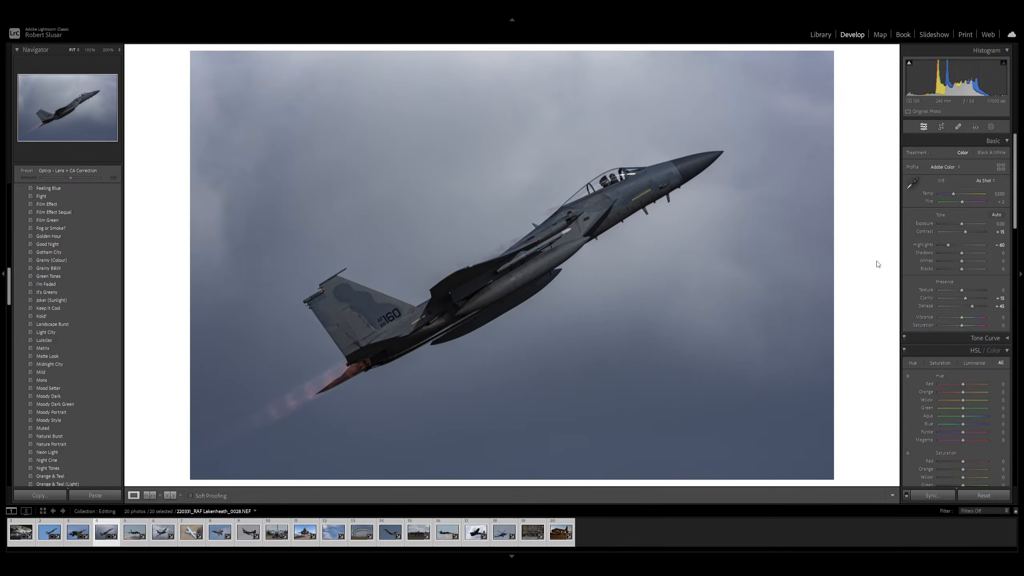
# - Raise the afterburner jet photo's exposure to +0.45
pyautogui.press('=')
pyautogui.press('=')
pyautogui.press('=')
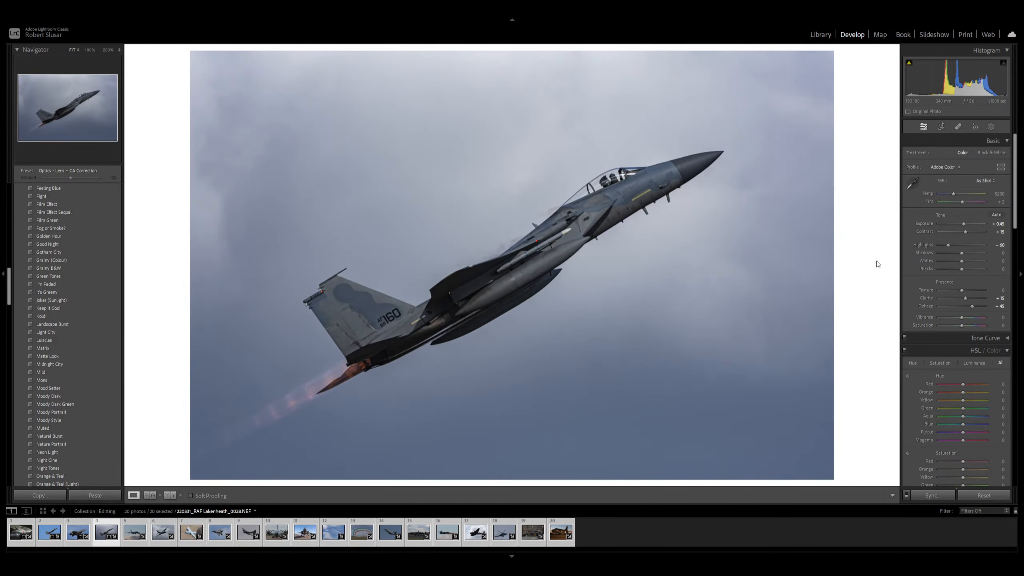
# - Set the afterburner jet photo's exposure to +0.40 and add a Select Sky mask
pyautogui.press('-')
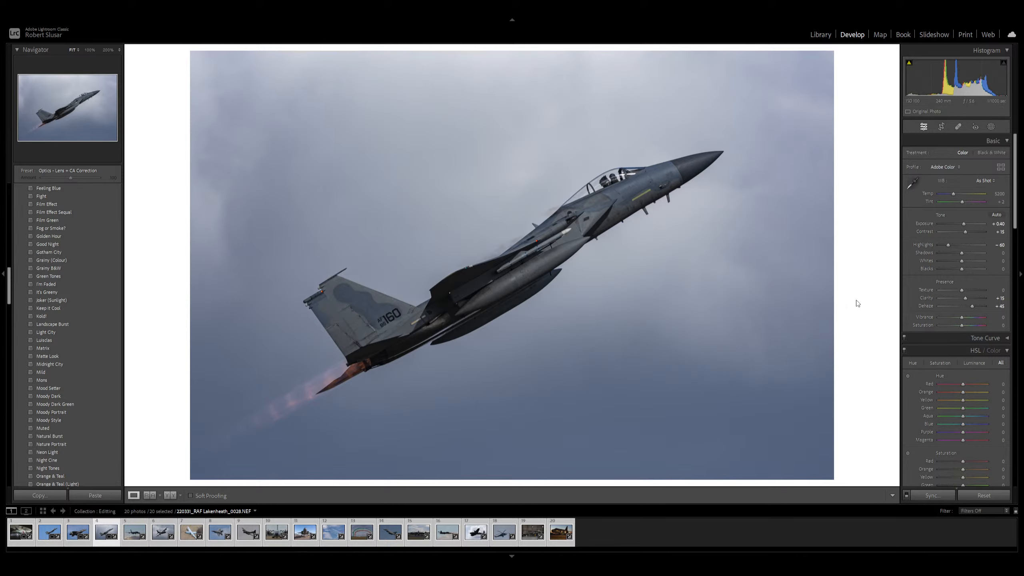
pyautogui.click(996, 126)
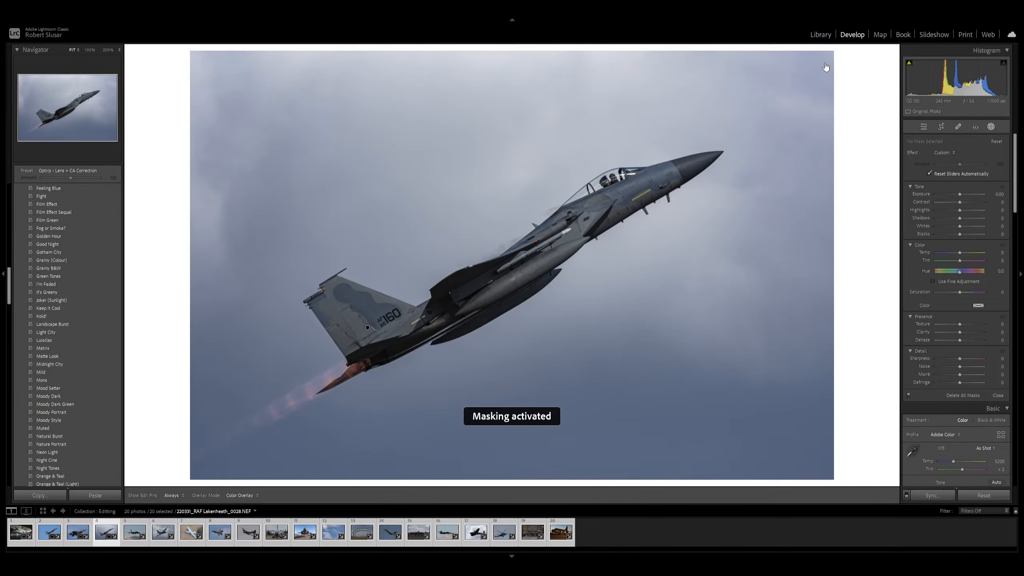
pyautogui.click(869, 92)
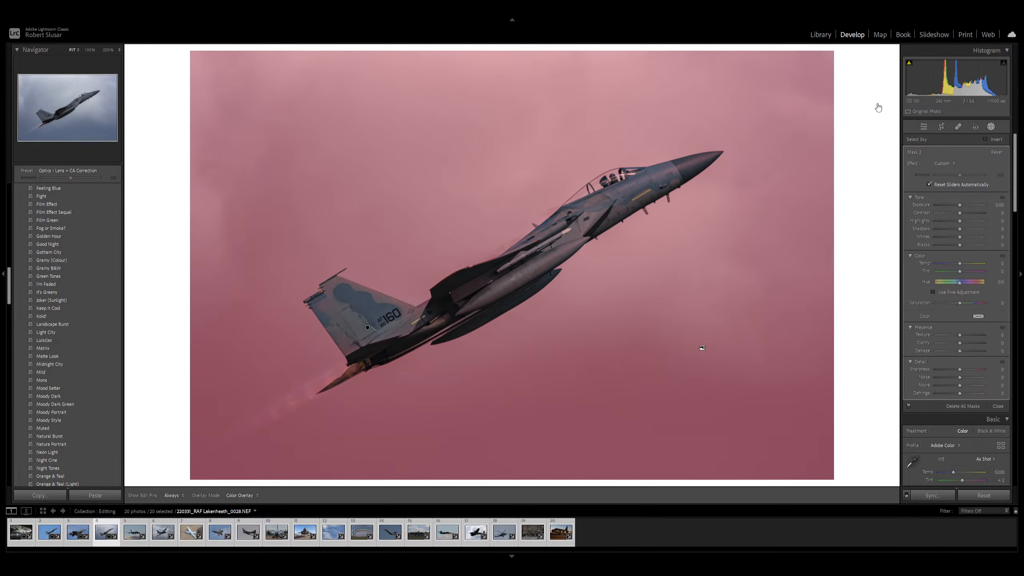
# - Select the jet mask, check its coverage with the overlay on and off, and leave masking
pyautogui.click(893, 126)
pyautogui.click(848, 131)
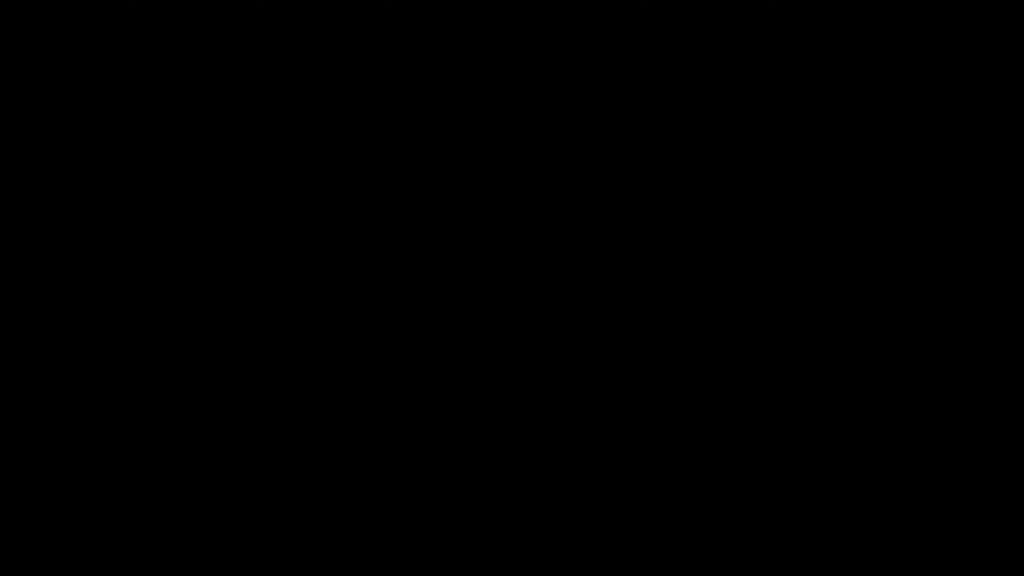
pyautogui.press('o')
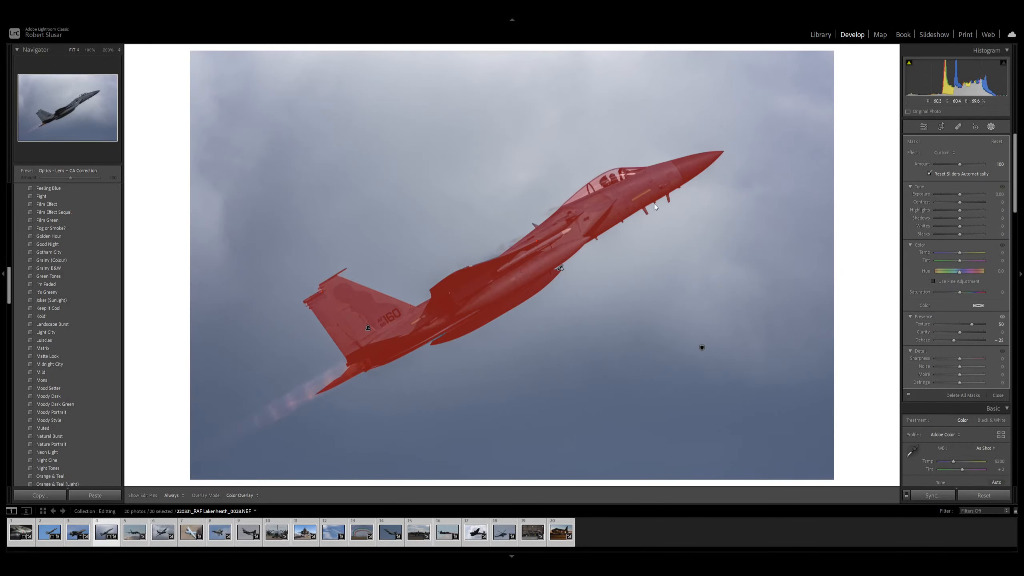
pyautogui.press('o')
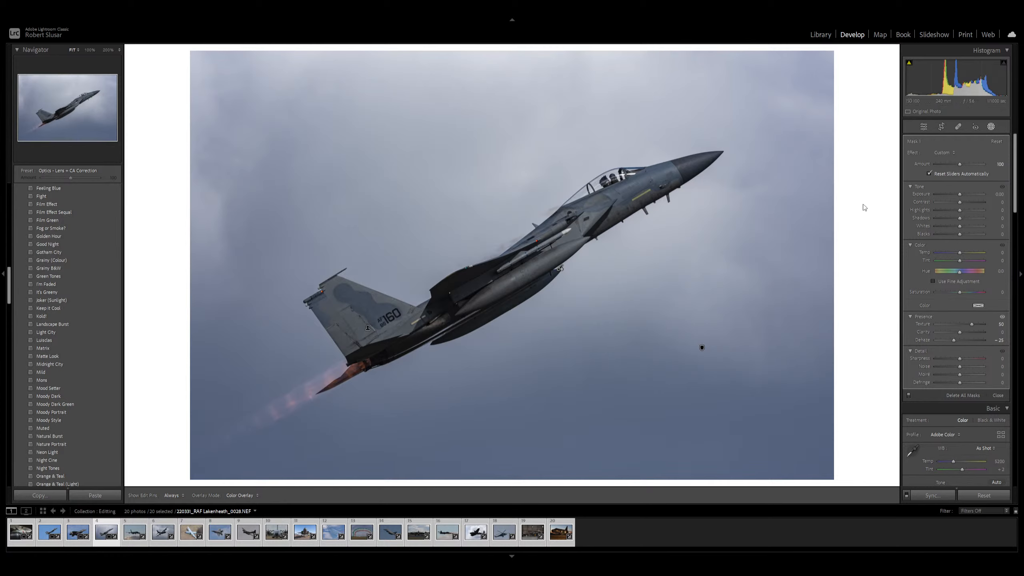
pyautogui.press('d')
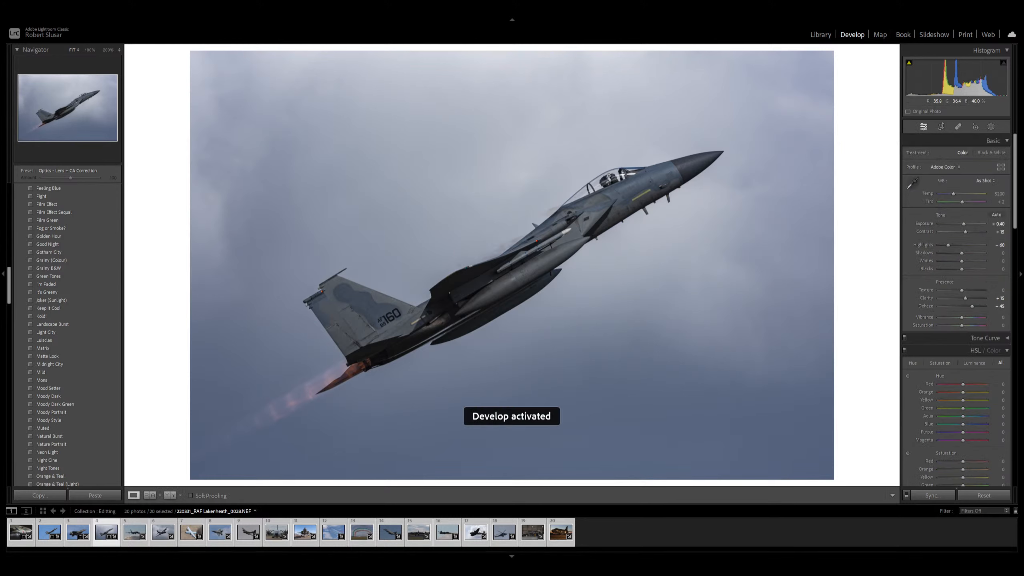
# - Subtract the rearmost canopy glass section from the jet mask with a size 12 Auto Mask brush
pyautogui.click(581, 199)
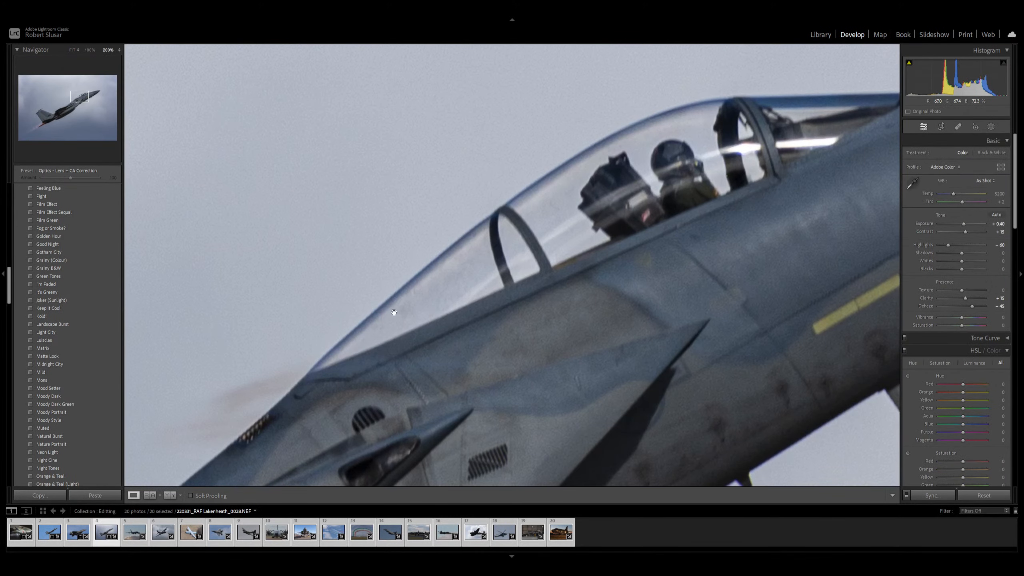
pyautogui.click(991, 127)
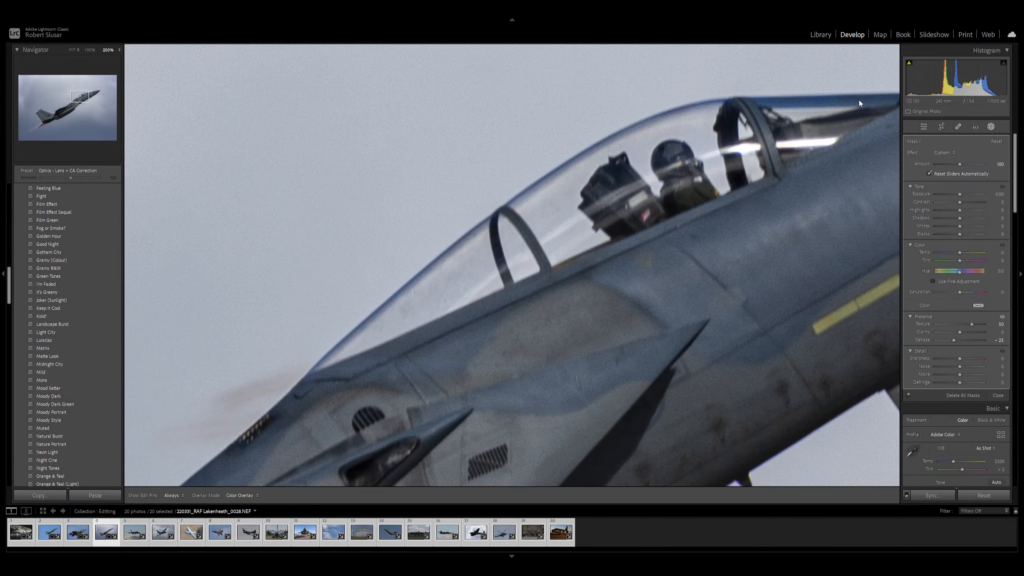
pyautogui.press('k')
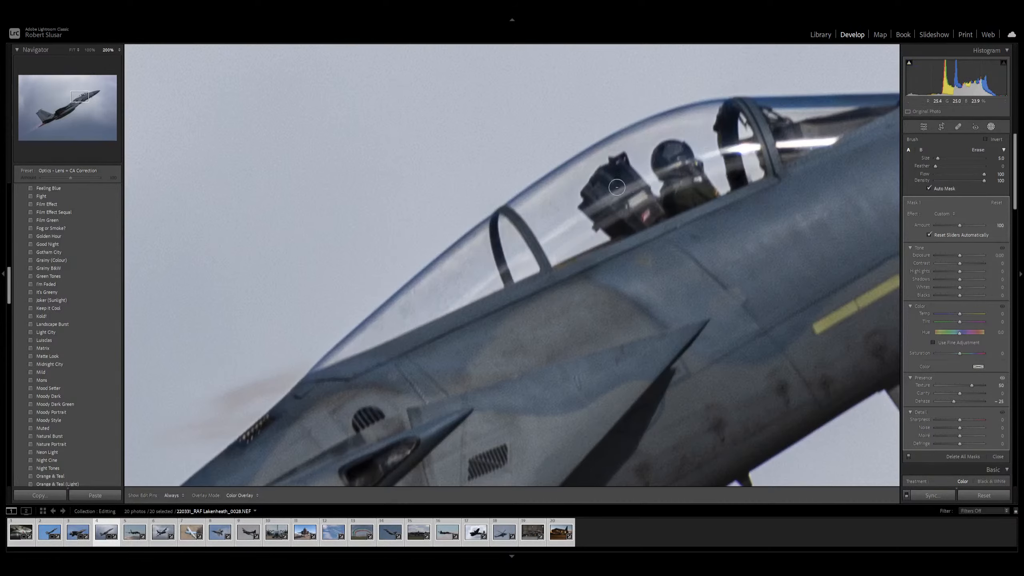
pyautogui.press('h')
pyautogui.press('o')
pyautogui.scroll(5, 456, 267)
pyautogui.moveTo(460, 261)
pyautogui.mouseDown()
pyautogui.moveTo(480, 281)
pyautogui.moveTo(316, 355)
pyautogui.moveTo(479, 227)
pyautogui.moveTo(434, 262)
pyautogui.moveTo(441, 254)
pyautogui.moveTo(426, 275)
pyautogui.moveTo(433, 277)
pyautogui.moveTo(367, 319)
pyautogui.moveTo(402, 294)
pyautogui.moveTo(377, 303)
pyautogui.moveTo(398, 278)
pyautogui.moveTo(465, 237)
pyautogui.mouseUp()
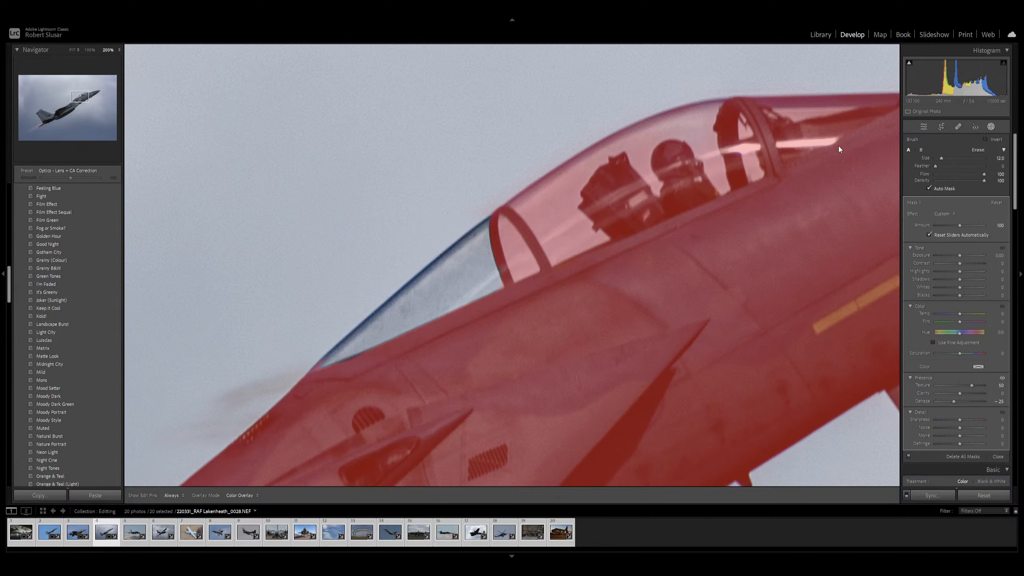
pyautogui.press('o')
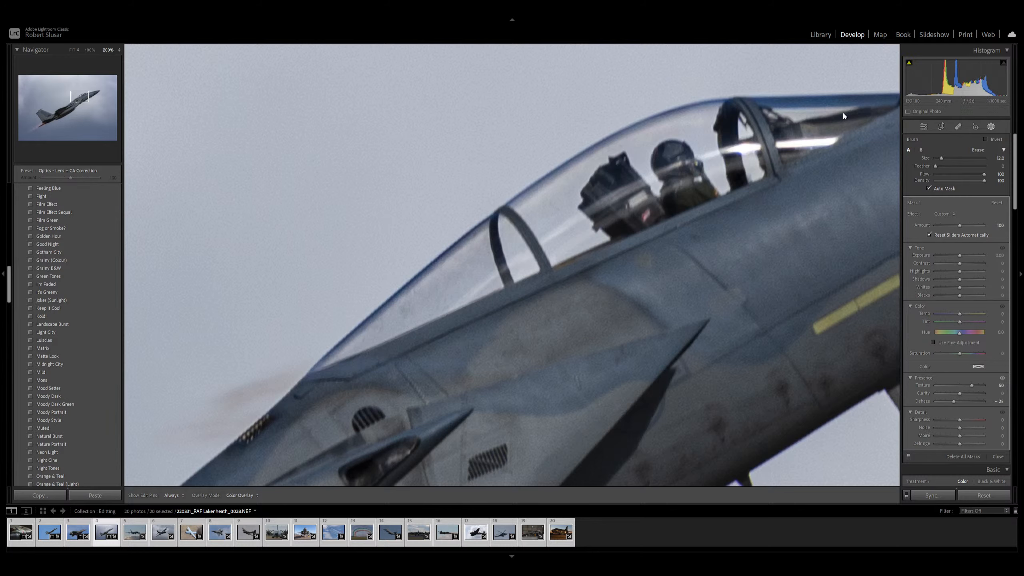
pyautogui.press('o')
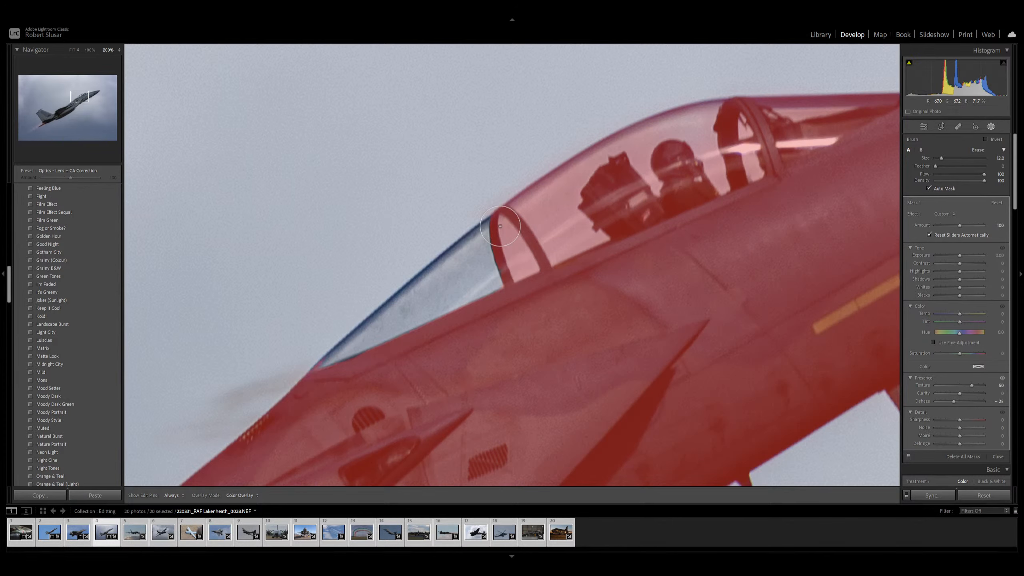
# - Erase the narrow pane in the rear canopy frame and the glass around the crew from the jet mask, and leave masking
pyautogui.press('h')
pyautogui.moveTo(505, 228); pyautogui.dragTo(523, 262)
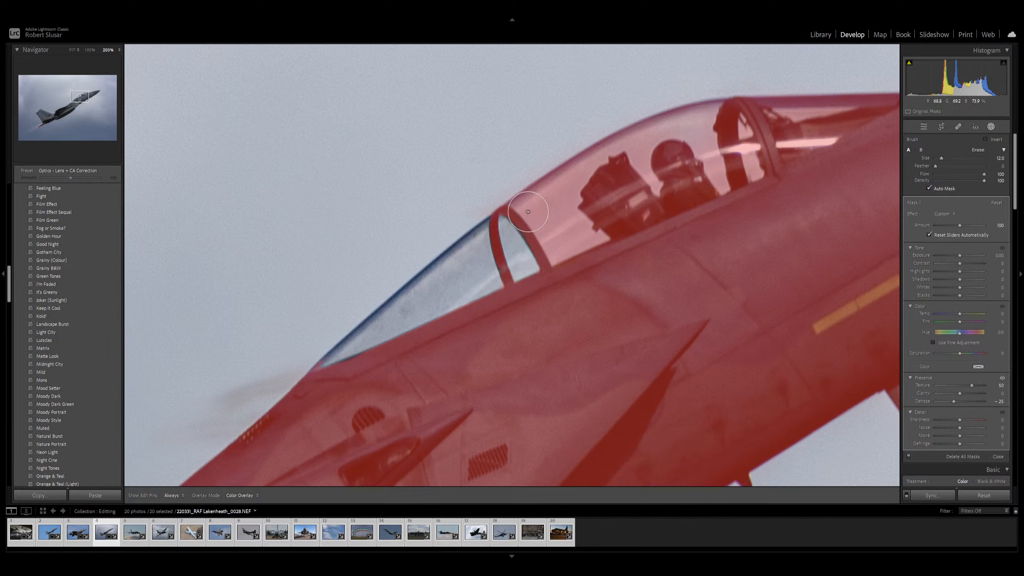
pyautogui.moveTo(523, 203)
pyautogui.mouseDown()
pyautogui.moveTo(558, 249)
pyautogui.moveTo(601, 230)
pyautogui.moveTo(575, 226)
pyautogui.moveTo(563, 194)
pyautogui.moveTo(581, 172)
pyautogui.moveTo(522, 195)
pyautogui.moveTo(552, 178)
pyautogui.moveTo(701, 107)
pyautogui.moveTo(719, 111)
pyautogui.moveTo(700, 121)
pyautogui.moveTo(716, 181)
pyautogui.moveTo(726, 173)
pyautogui.moveTo(642, 158)
pyautogui.moveTo(657, 189)
pyautogui.moveTo(741, 159)
pyautogui.moveTo(746, 121)
pyautogui.moveTo(752, 163)
pyautogui.moveTo(784, 115)
pyautogui.moveTo(801, 112)
pyautogui.mouseUp()
pyautogui.press('Escape')
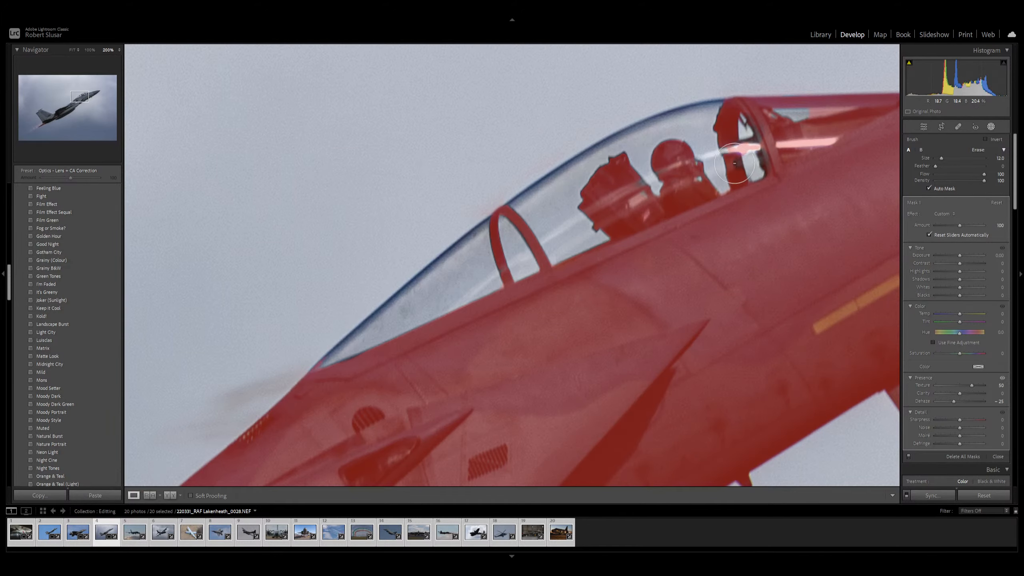
# - Subtract the upper windscreen glass ahead of the front canopy frame from the jet mask with a size 7 brush
pyautogui.moveTo(758, 148); pyautogui.dragTo(500, 231)
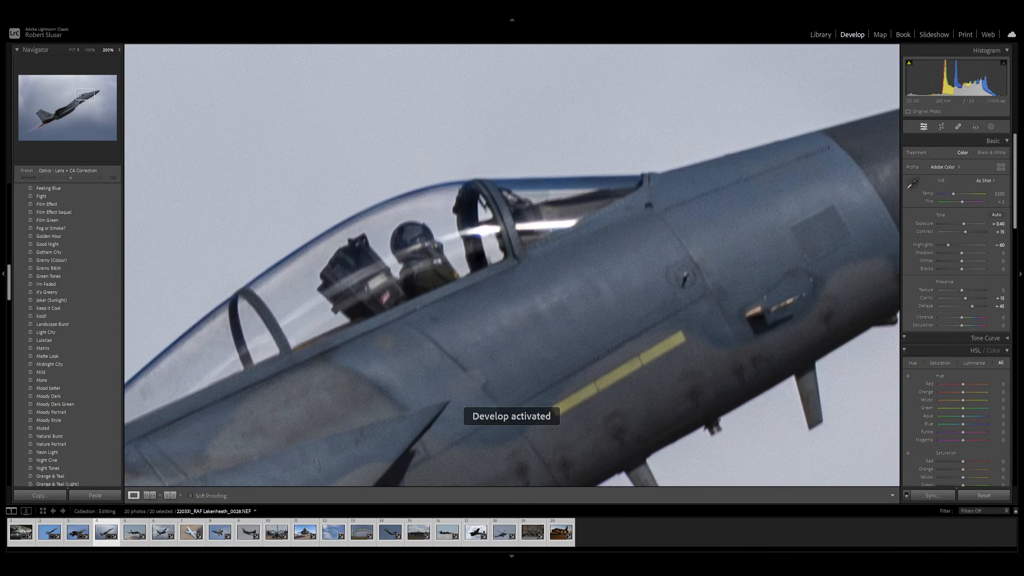
pyautogui.click(991, 127)
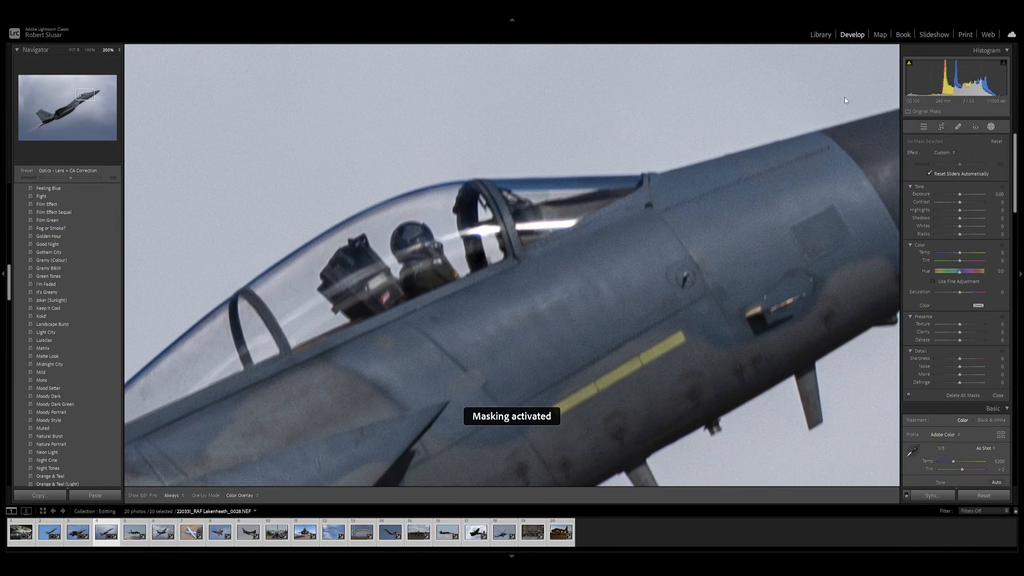
pyautogui.press('k')
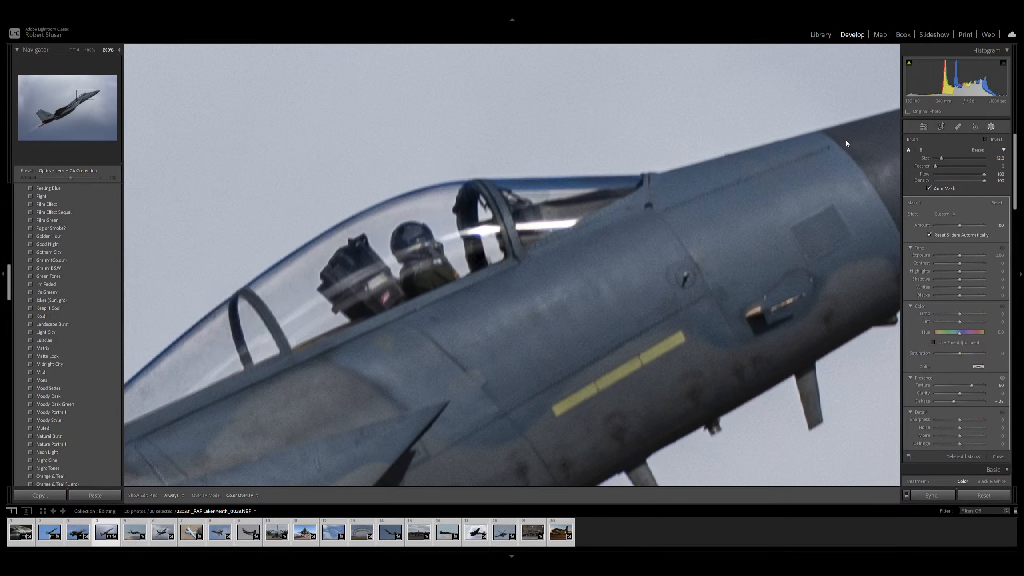
pyautogui.press('o')
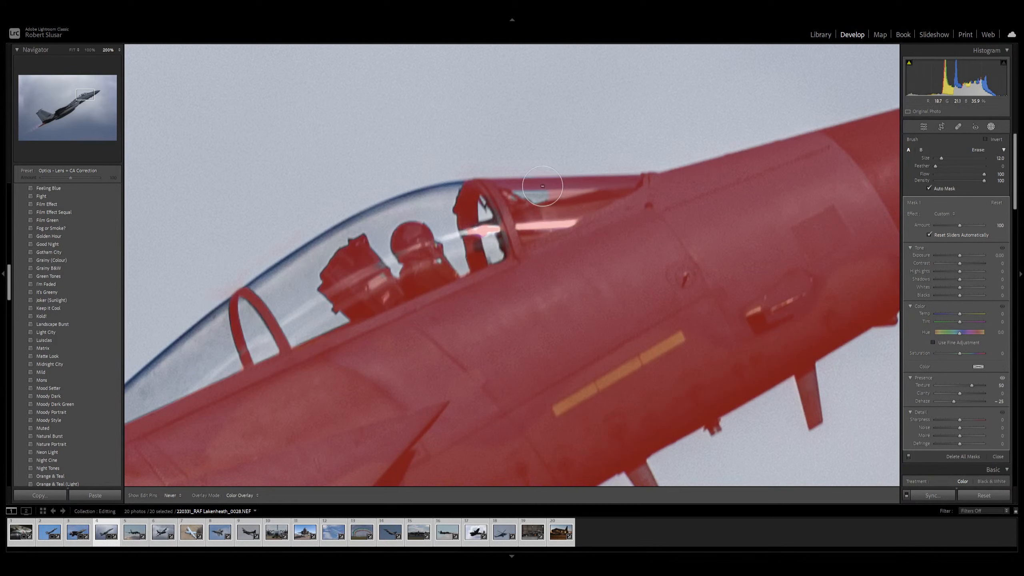
pyautogui.scroll(-3, 543, 185)
pyautogui.moveTo(540, 186)
pyautogui.mouseDown()
pyautogui.moveTo(602, 174)
pyautogui.moveTo(553, 192)
pyautogui.moveTo(580, 186)
pyautogui.moveTo(500, 177)
pyautogui.mouseUp()
pyautogui.scroll(-2, 560, 190)
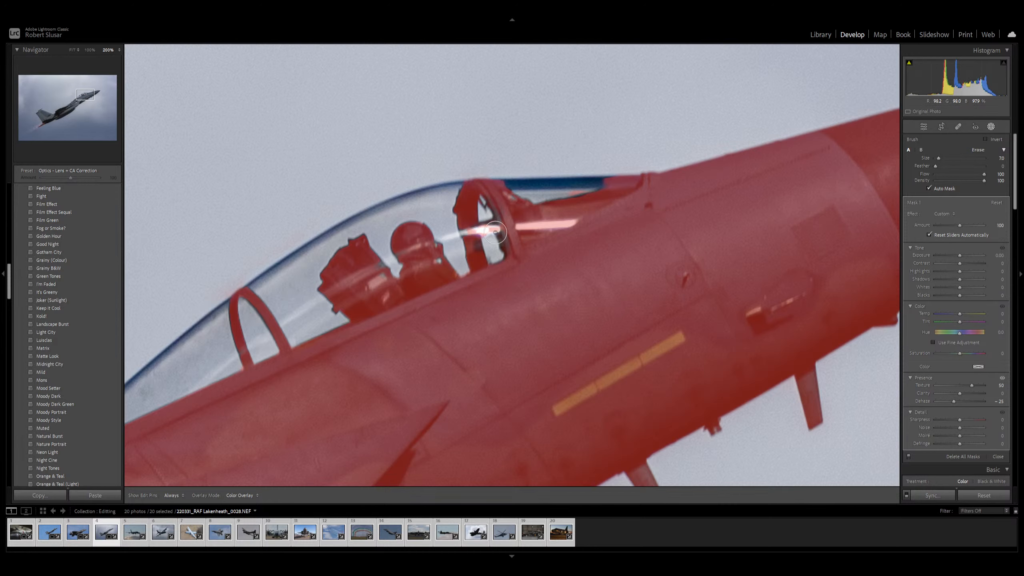
pyautogui.press('d')
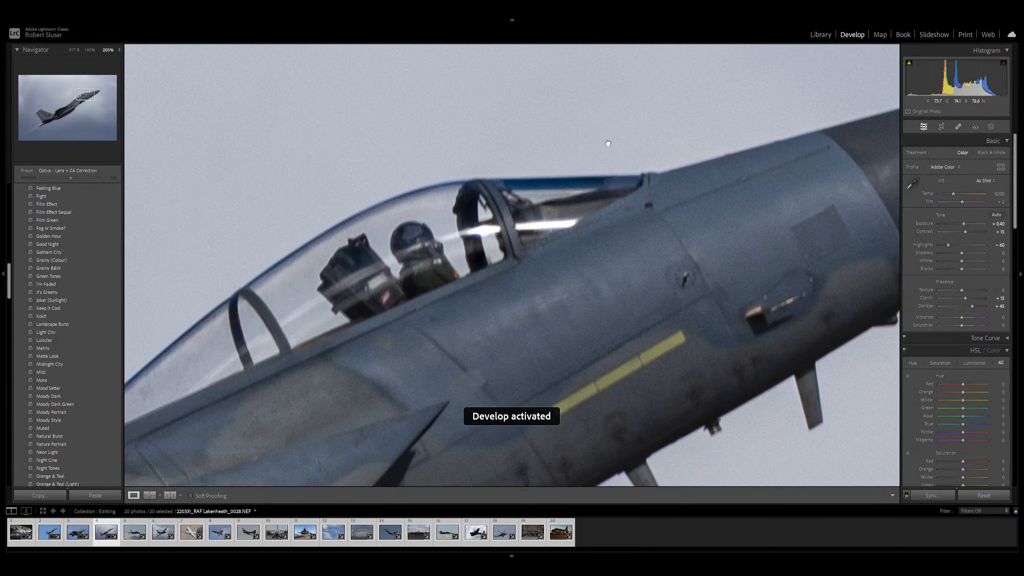
pyautogui.click(607, 140)
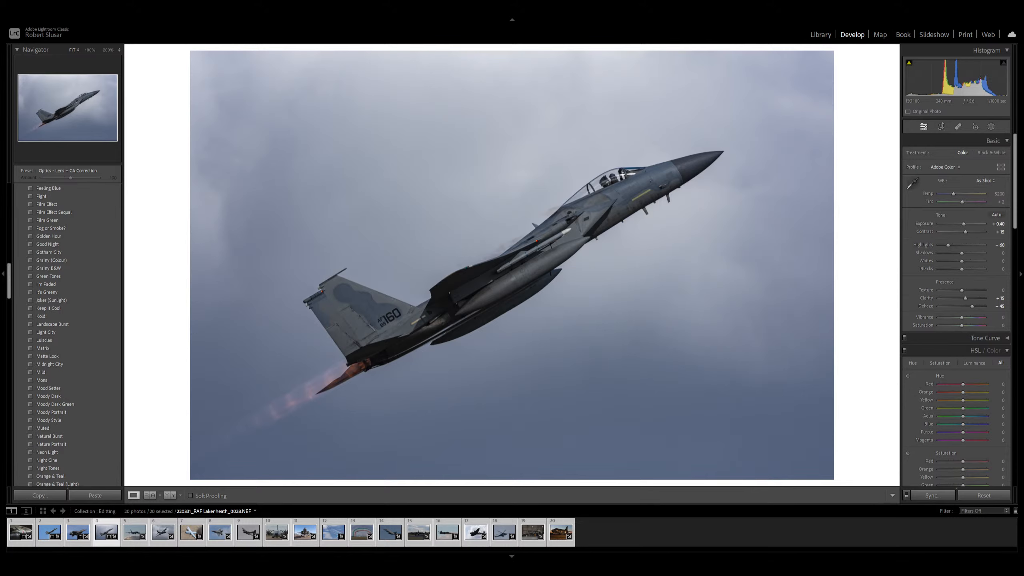
# - Set the sky mask's clarity and noise reduction to about 45 each, and leave masking
pyautogui.click(995, 127)
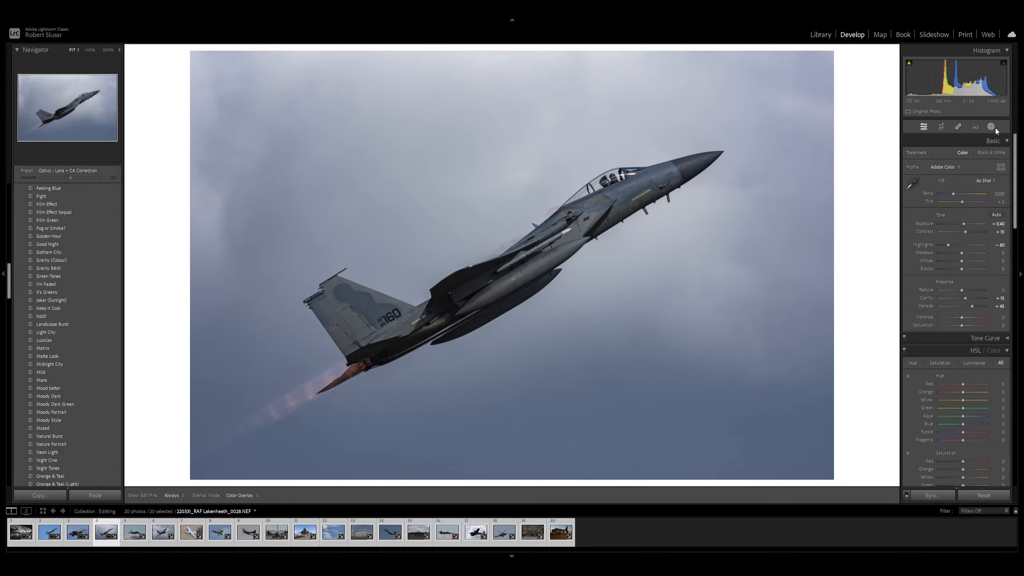
pyautogui.click(851, 82)
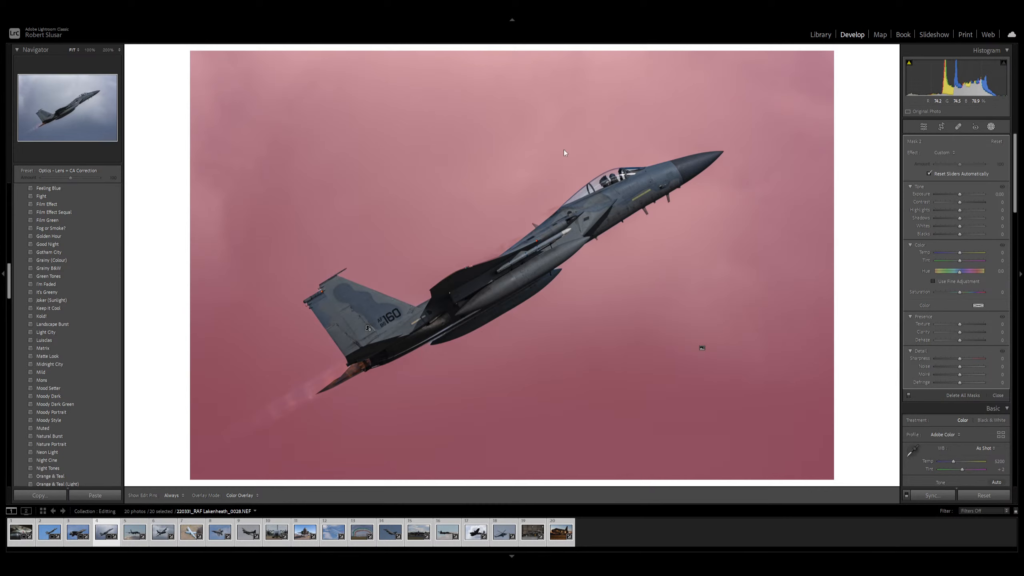
pyautogui.press('=')
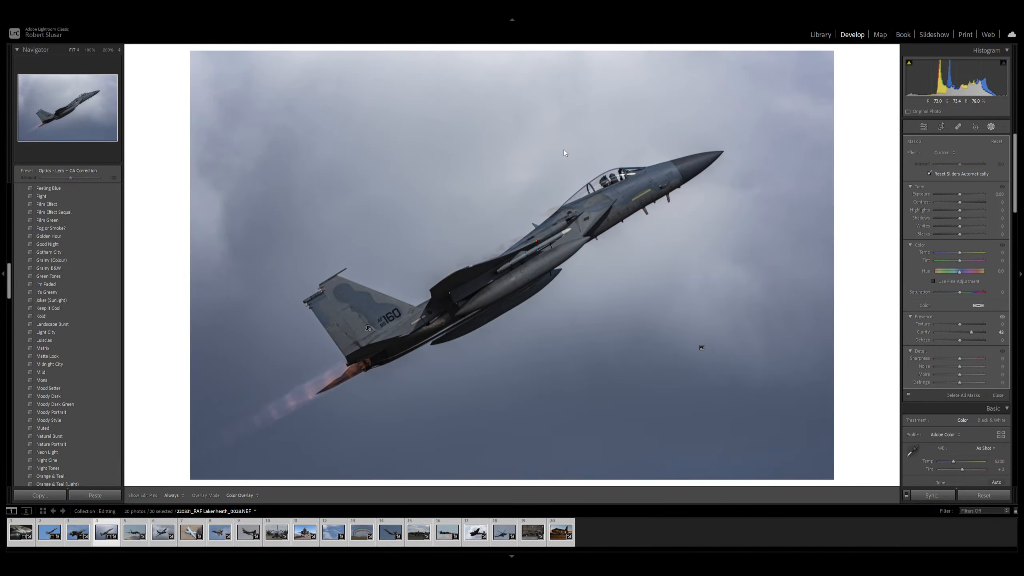
pyautogui.press('-')
pyautogui.press('-')
pyautogui.press('-')
pyautogui.press('-')
pyautogui.press('-')
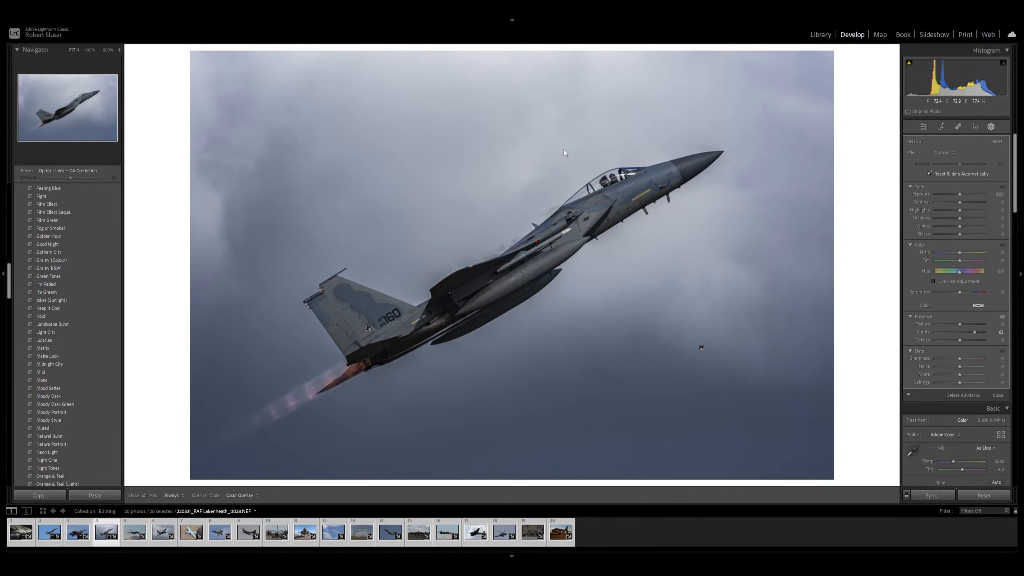
pyautogui.press('-')
pyautogui.press('=')
pyautogui.press('=')
pyautogui.press('=')
pyautogui.press('=')
pyautogui.press('=')
pyautogui.press('=')
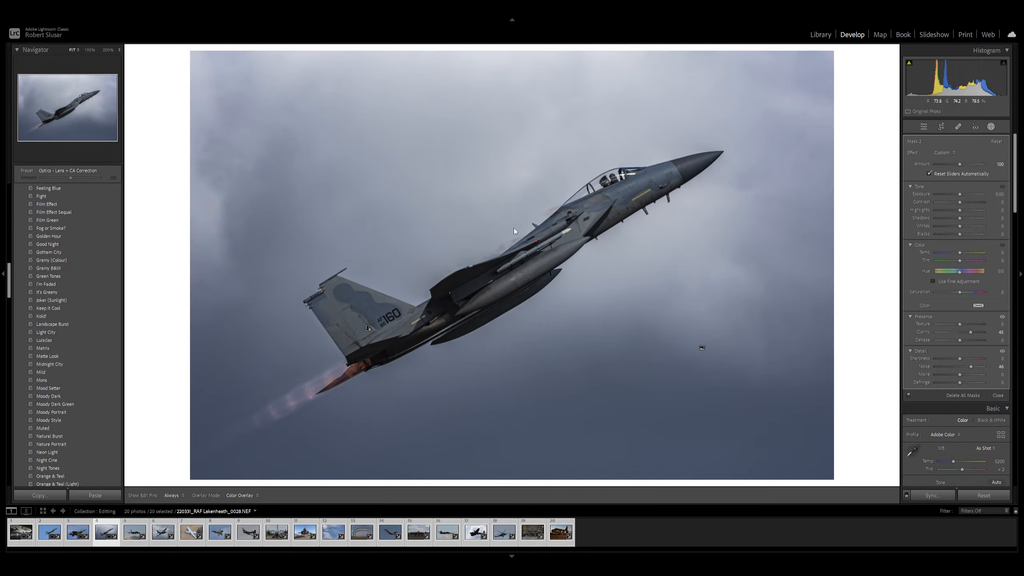
pyautogui.press('d')
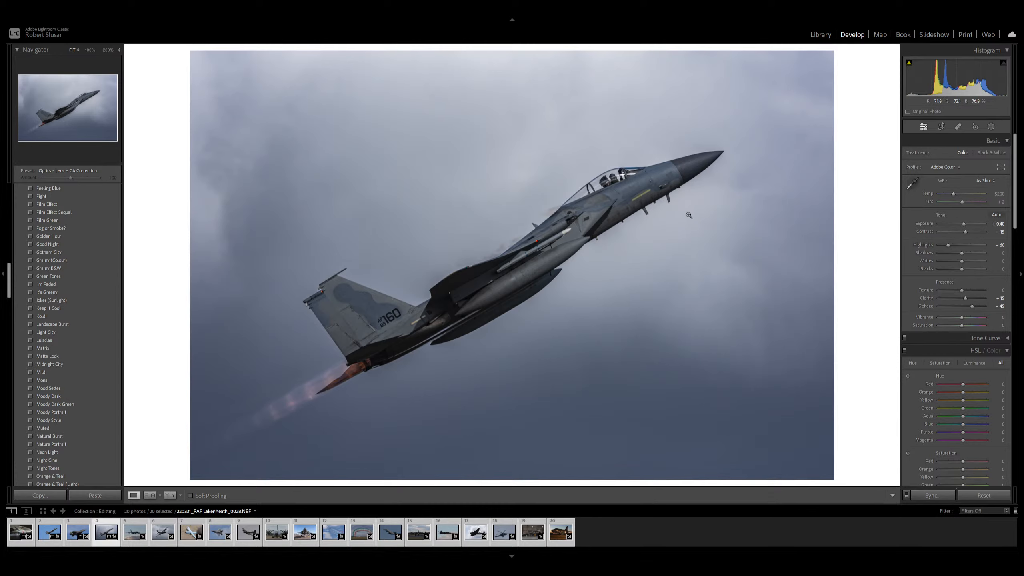
# - Warm the afterburner jet photo's white balance to a temperature of 5370
pyautogui.press('=')
pyautogui.press('-')
pyautogui.press('-')
# - Check the afterburner jet photo for dust spots with Visualize Spots in Spot Removal
pyautogui.click(958, 126)
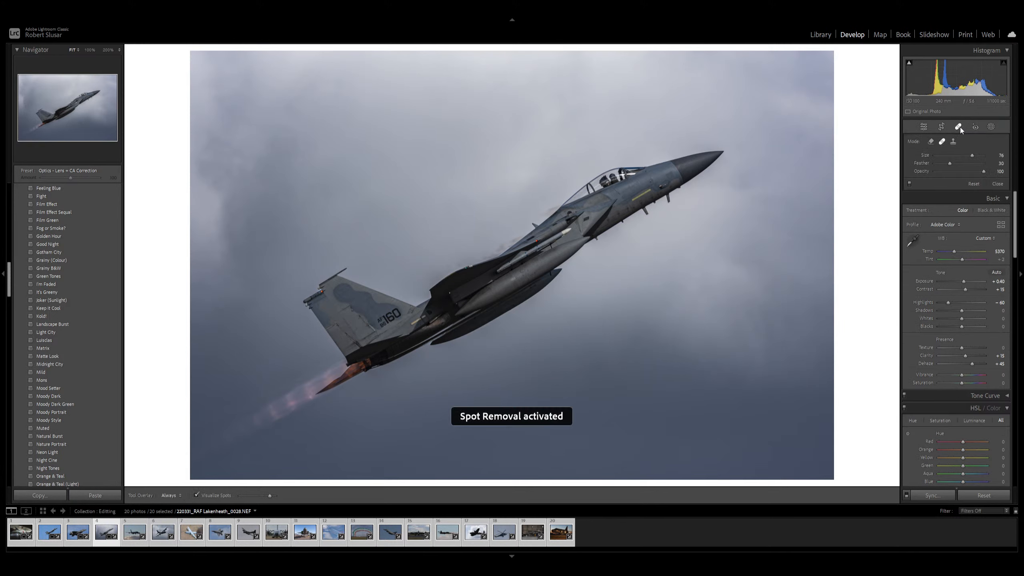
pyautogui.press('a')
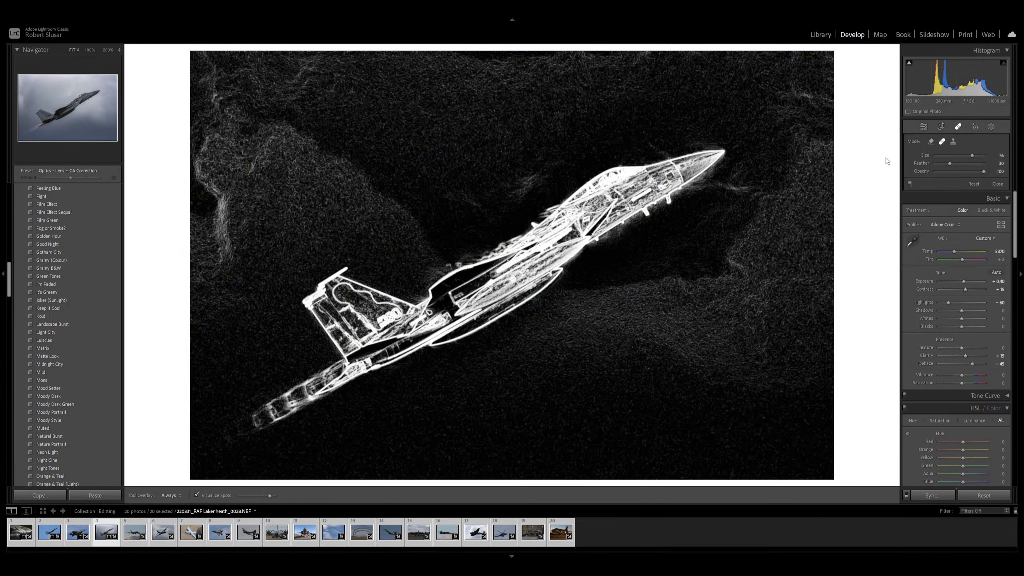
pyautogui.click(961, 126)
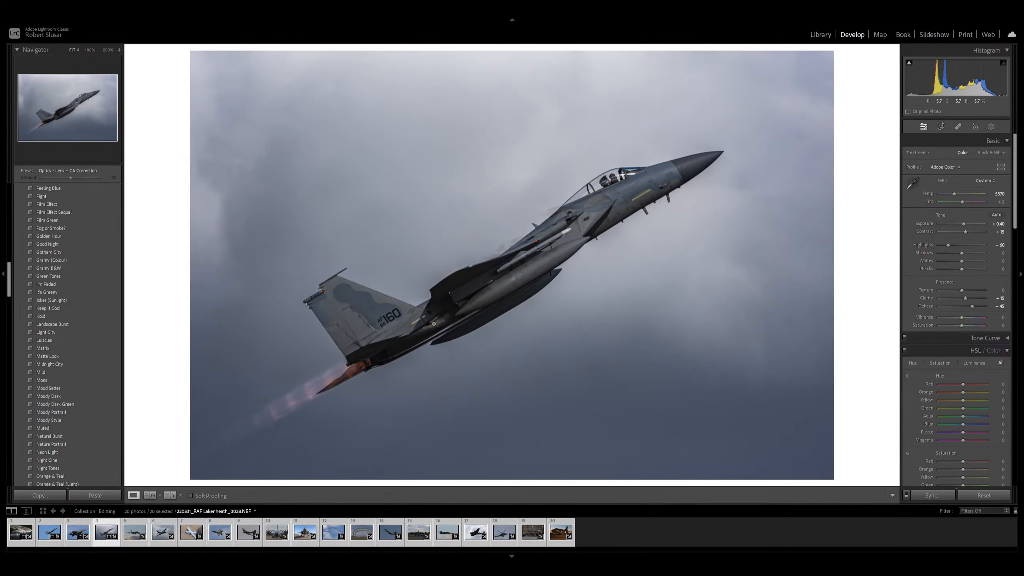
# - Compare the afterburner jet photo before and after, and open 220331_RAF Mildenhall_0028.NEF in the single-photo view
pyautogui.click(169, 494)
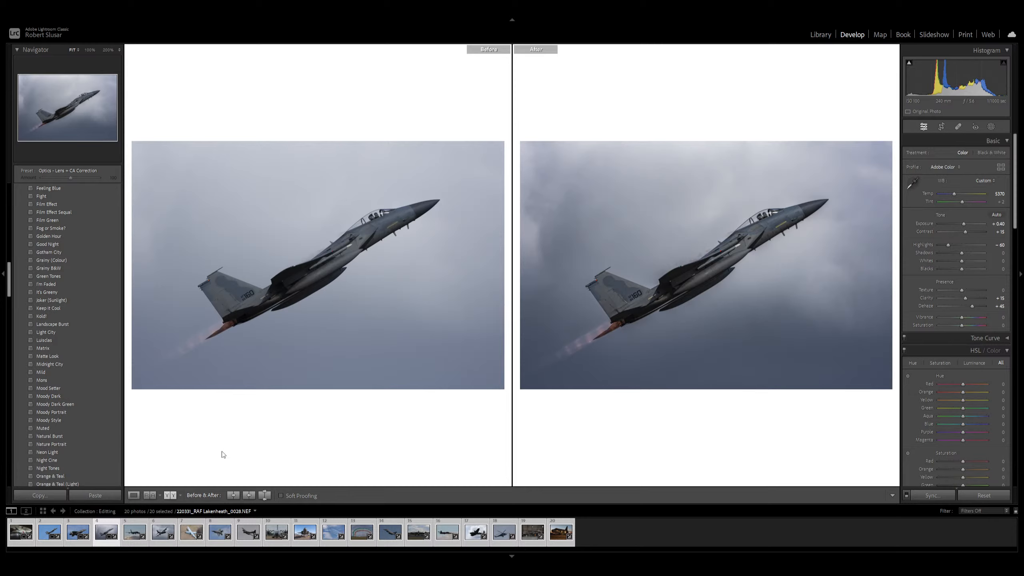
pyautogui.click(135, 533)
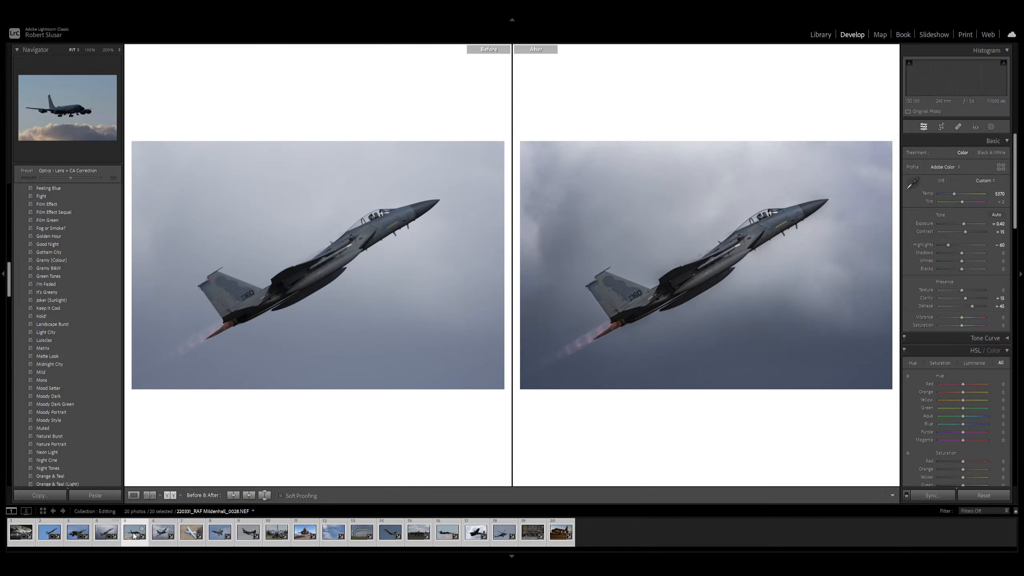
pyautogui.click(134, 496)
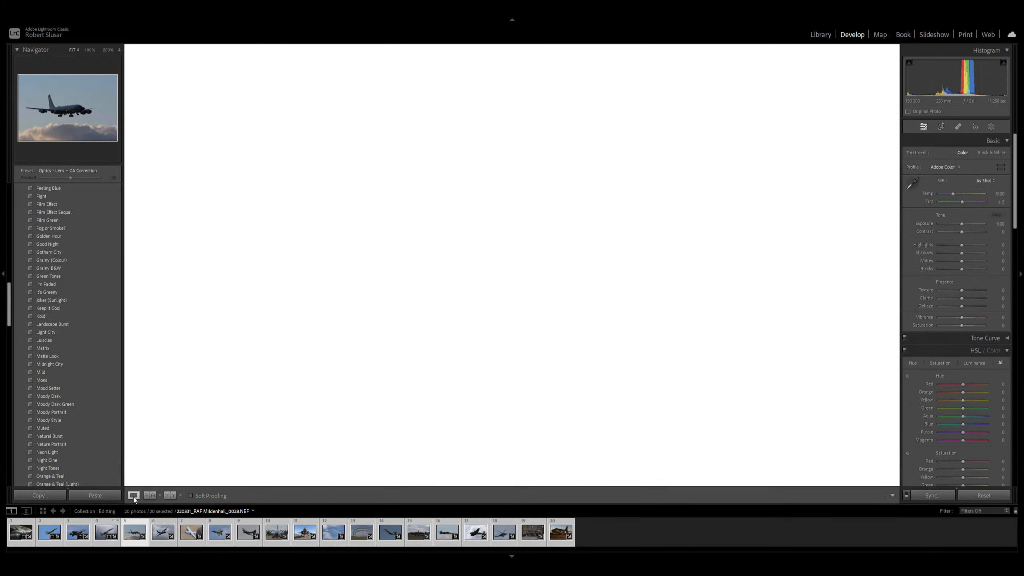
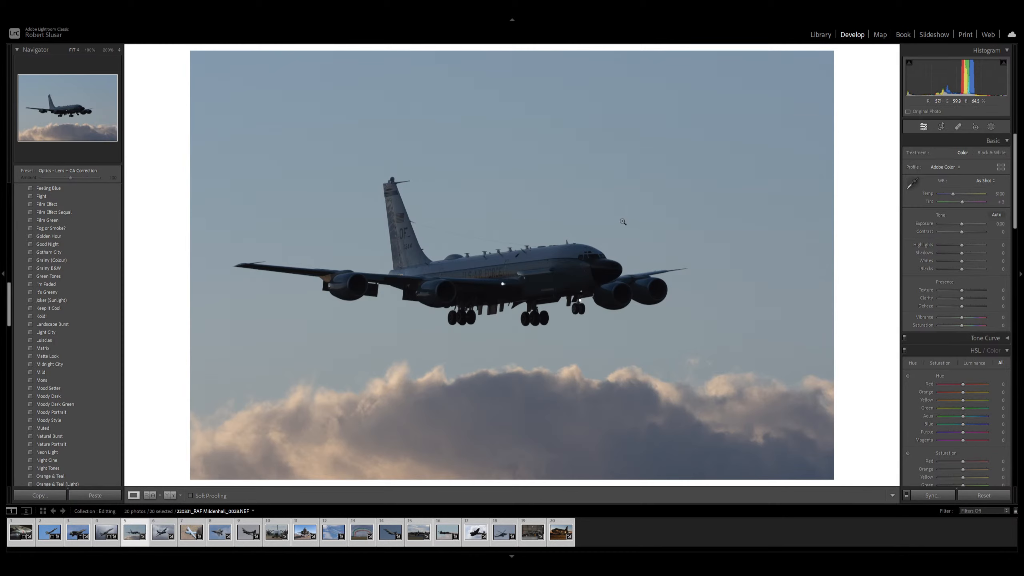
# - Lower the highlights of the landing four-engine aircraft photo to -35
pyautogui.press('-')
pyautogui.press('-')
pyautogui.press('-')
pyautogui.press('-')
pyautogui.press('-')
pyautogui.press('-')
pyautogui.press('-')
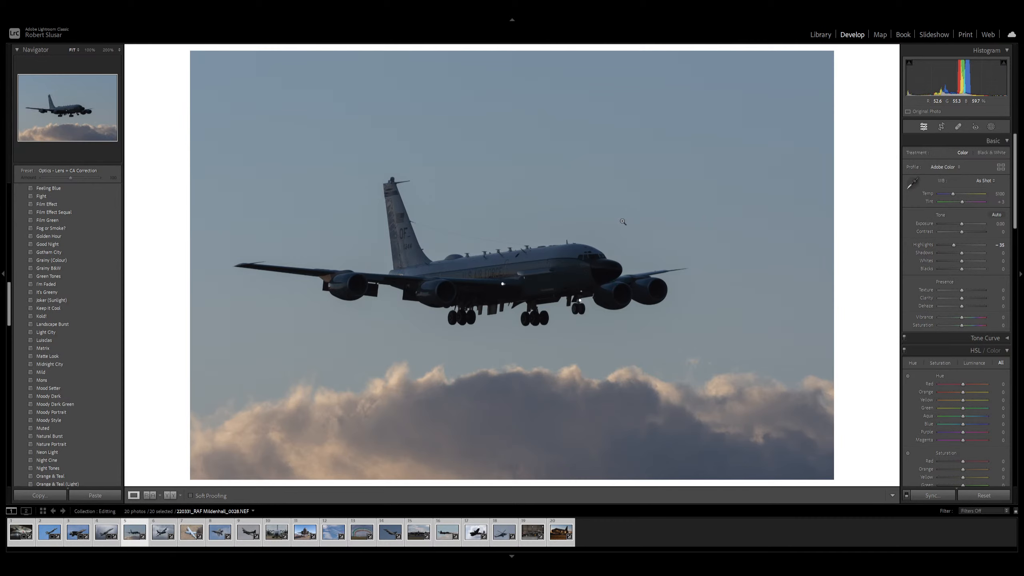
# - Warm the aircraft photo's white balance to a temperature of 5483 and a tint of +8
pyautogui.press('=')
pyautogui.press('=')
pyautogui.press('=')
pyautogui.press('=')
pyautogui.press('-')
pyautogui.press('=')
pyautogui.press('=')
pyautogui.press('=')
pyautogui.press('=')
pyautogui.press('=')
pyautogui.press('-')
pyautogui.press('-')
# - Create an Objects mask over the cloud bank below the aircraft by outlining it with a rectangle selection
pyautogui.click(995, 127)
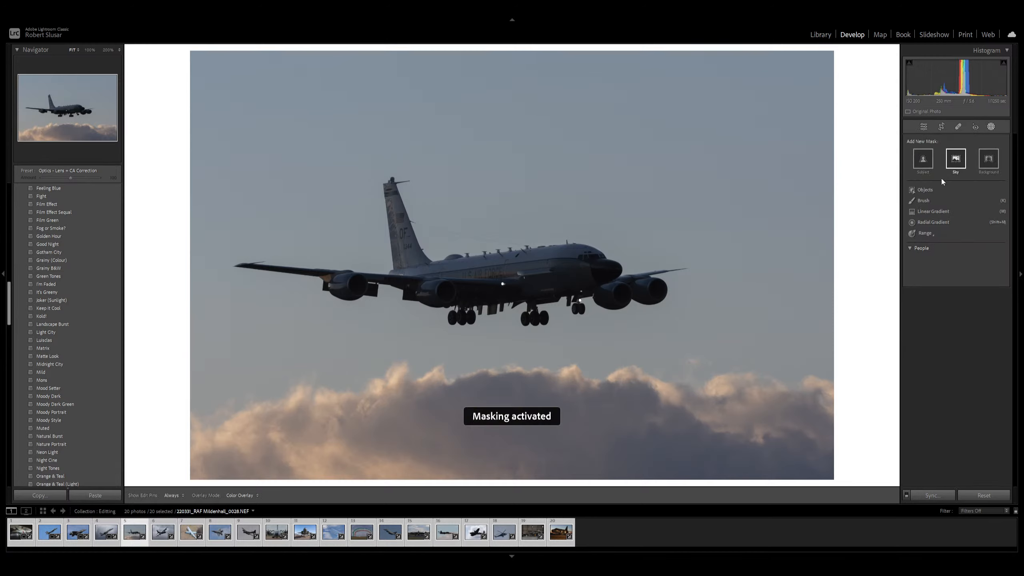
pyautogui.click(924, 190)
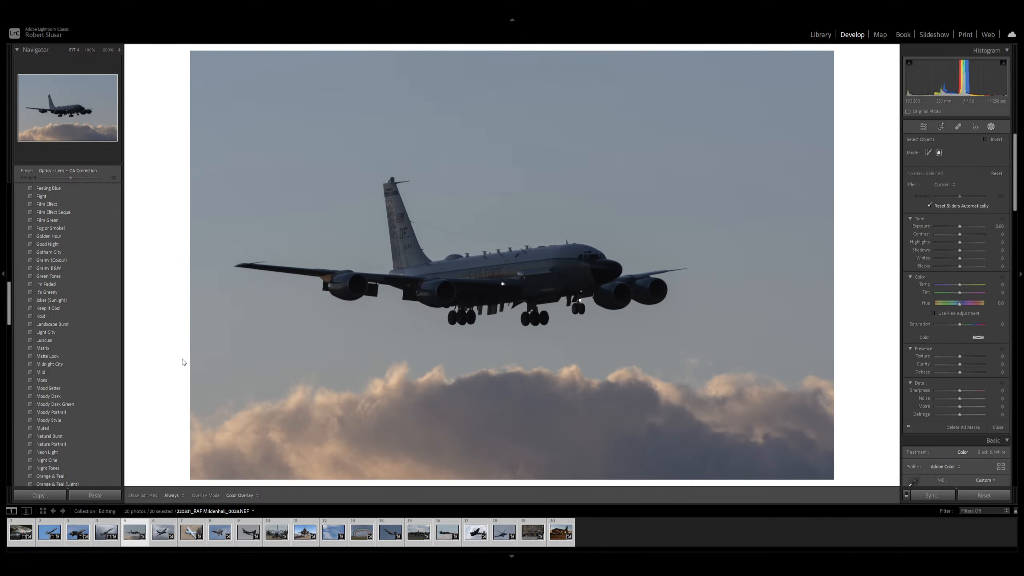
pyautogui.moveTo(192, 358); pyautogui.dragTo(854, 507)
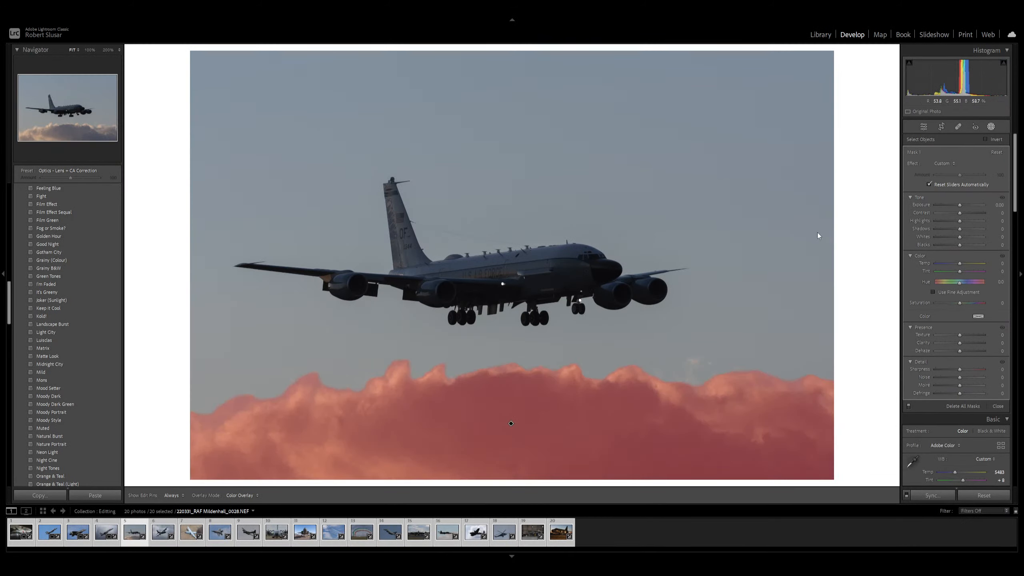
# - Set the cloud mask's dehaze to 10 and slightly raise its contrast
pyautogui.press('=')
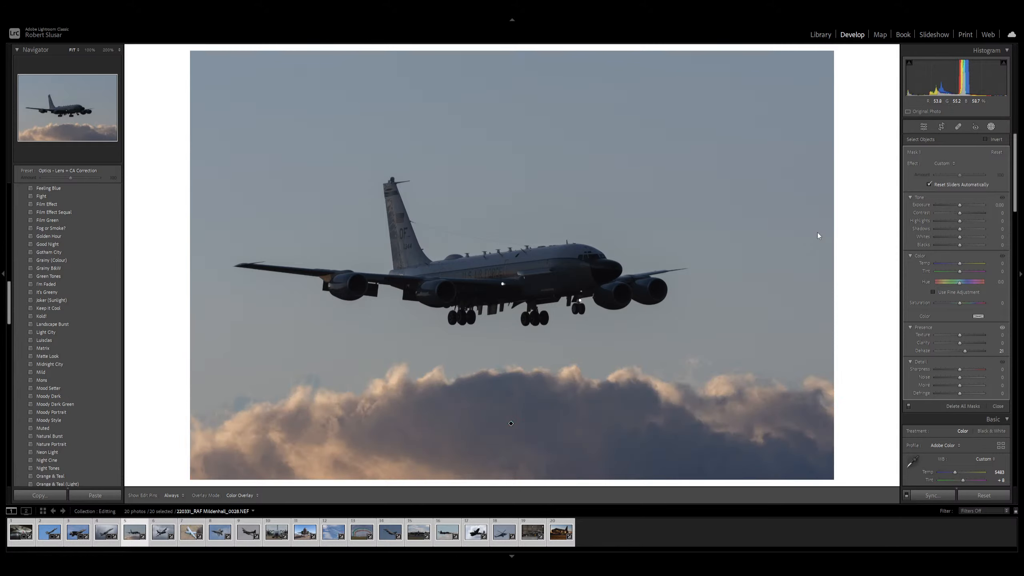
pyautogui.press('-')
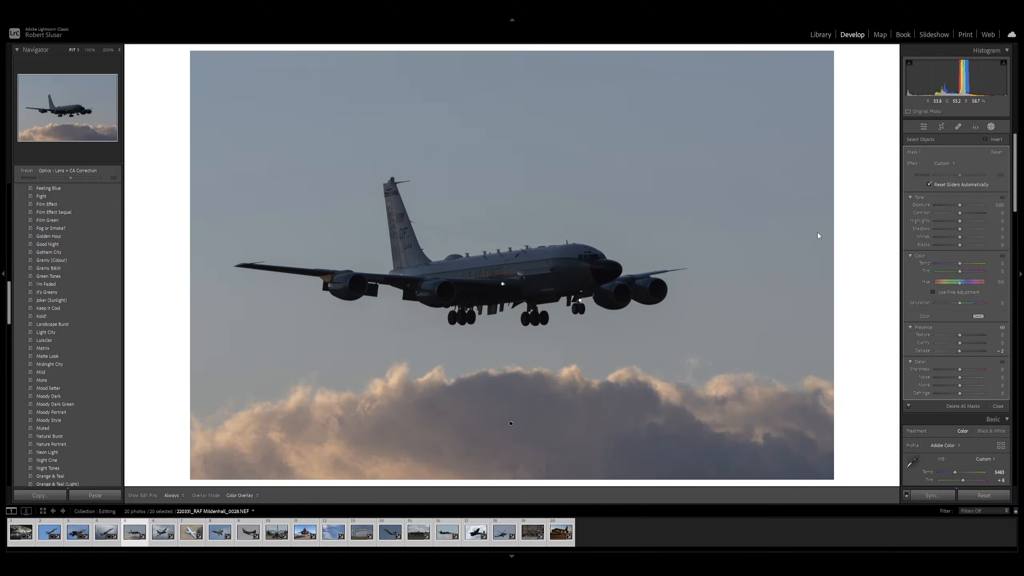
pyautogui.press('=')
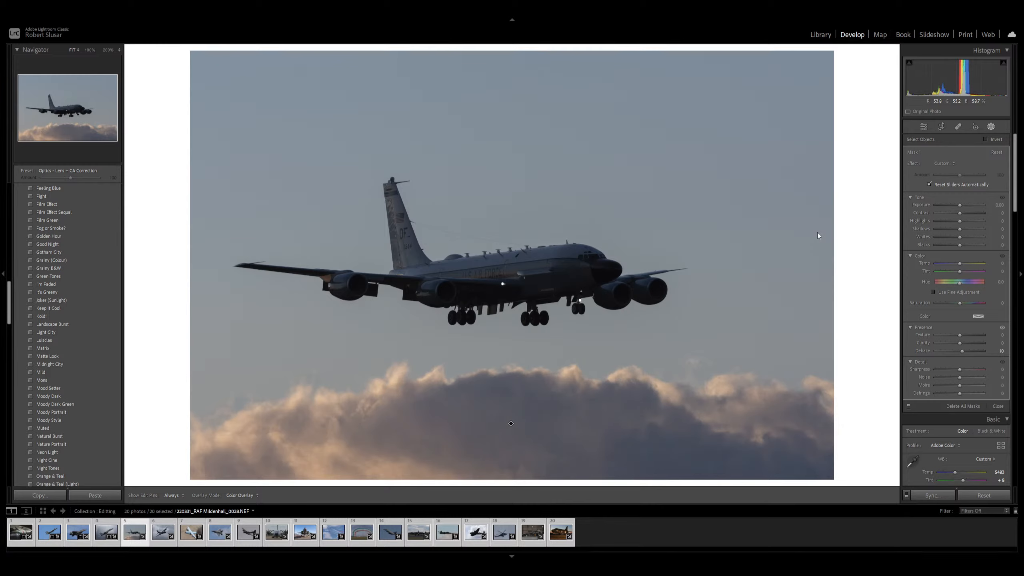
pyautogui.press('=')
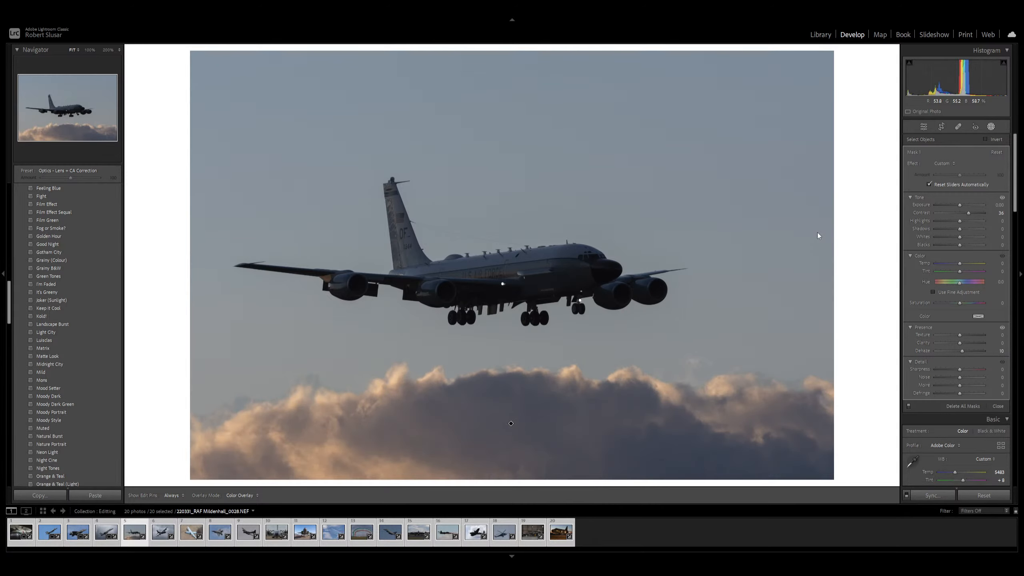
pyautogui.press('-')
pyautogui.press('-')
# - Subtract the sky along the cloud tops from the cloud mask with an Auto Mask brush, and raise its clarity to about 35
pyautogui.click(992, 127)
pyautogui.click(990, 127)
pyautogui.press('k')
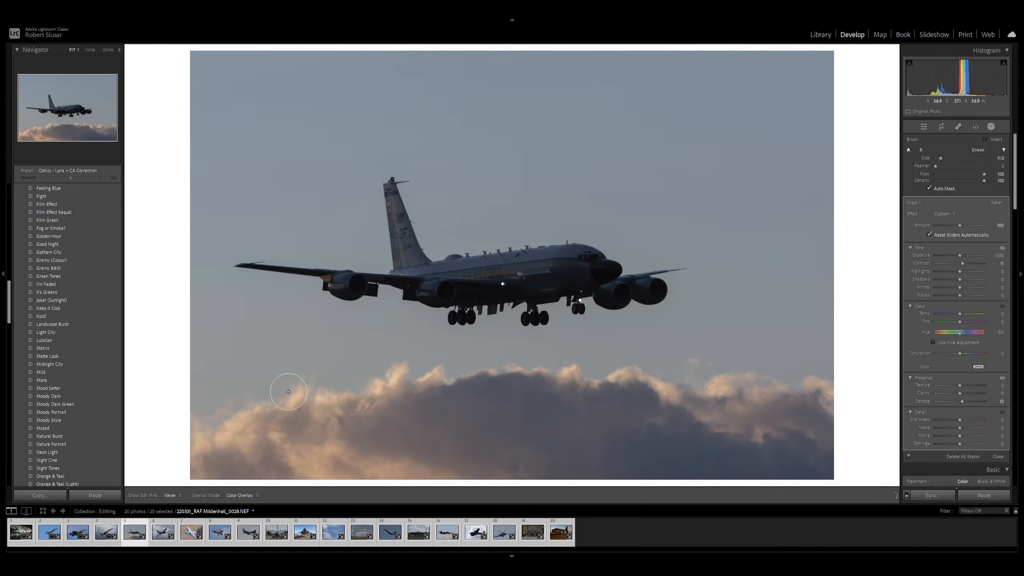
pyautogui.moveTo(211, 425)
pyautogui.mouseDown()
pyautogui.moveTo(525, 374)
pyautogui.moveTo(823, 382)
pyautogui.moveTo(822, 370)
pyautogui.mouseUp()
pyautogui.hotkey('ctrl', 'z')
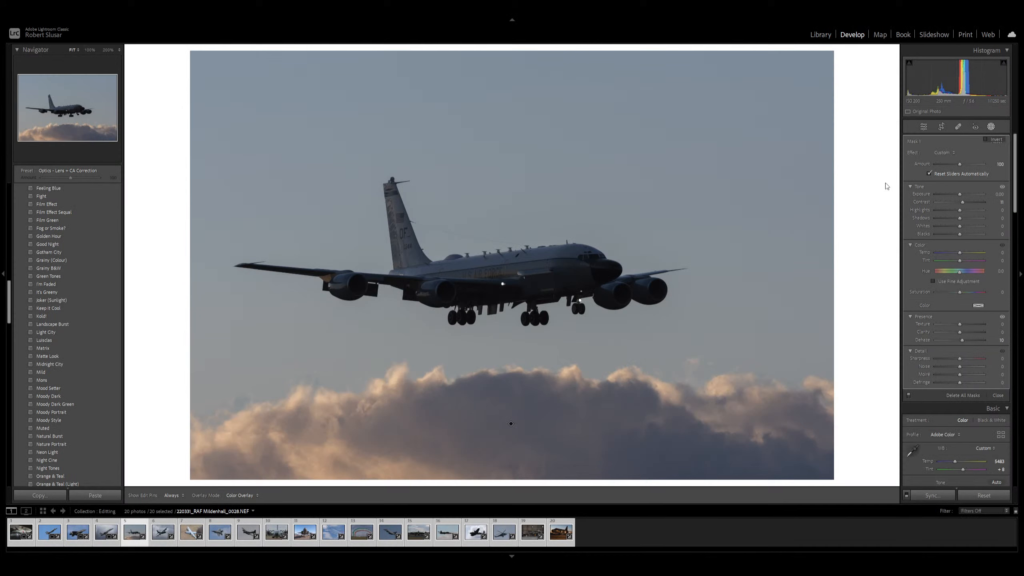
pyautogui.hotkey('ctrl', 'y')
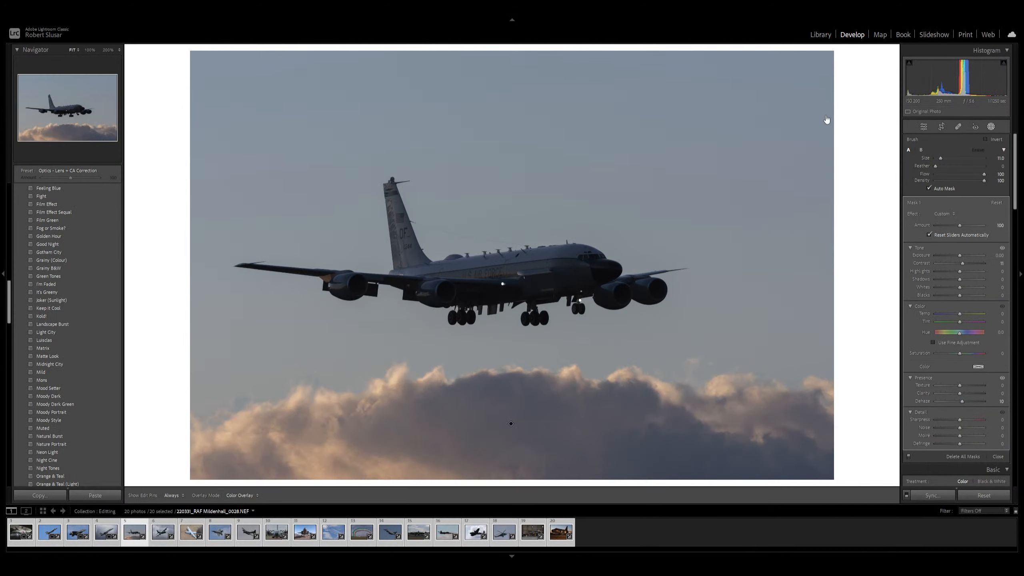
pyautogui.press('o')
pyautogui.press('h')
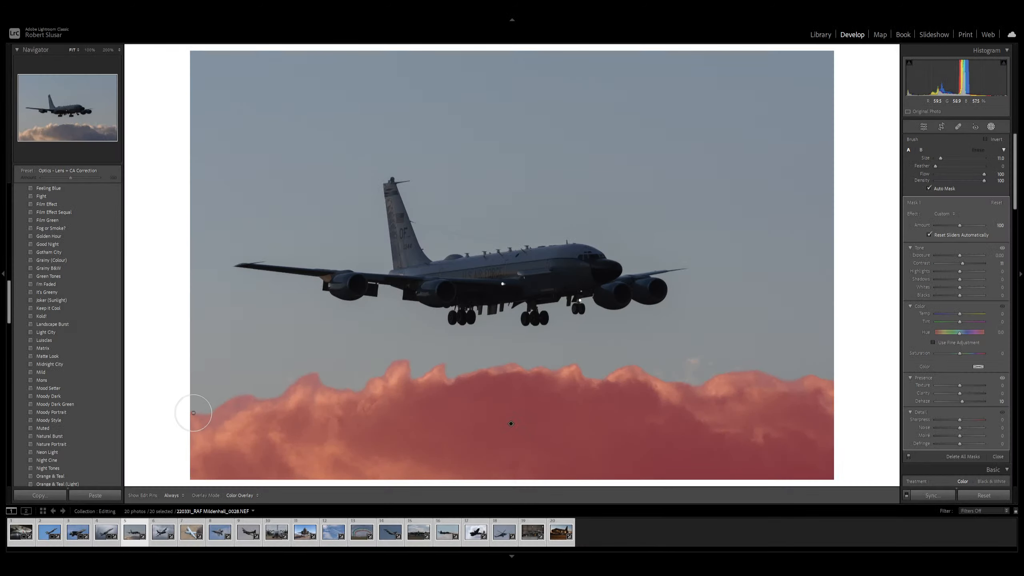
pyautogui.moveTo(208, 416)
pyautogui.mouseDown()
pyautogui.moveTo(302, 372)
pyautogui.moveTo(342, 373)
pyautogui.moveTo(404, 353)
pyautogui.moveTo(460, 362)
pyautogui.moveTo(579, 352)
pyautogui.moveTo(683, 369)
pyautogui.moveTo(801, 364)
pyautogui.moveTo(798, 374)
pyautogui.moveTo(808, 361)
pyautogui.moveTo(856, 362)
pyautogui.mouseUp()
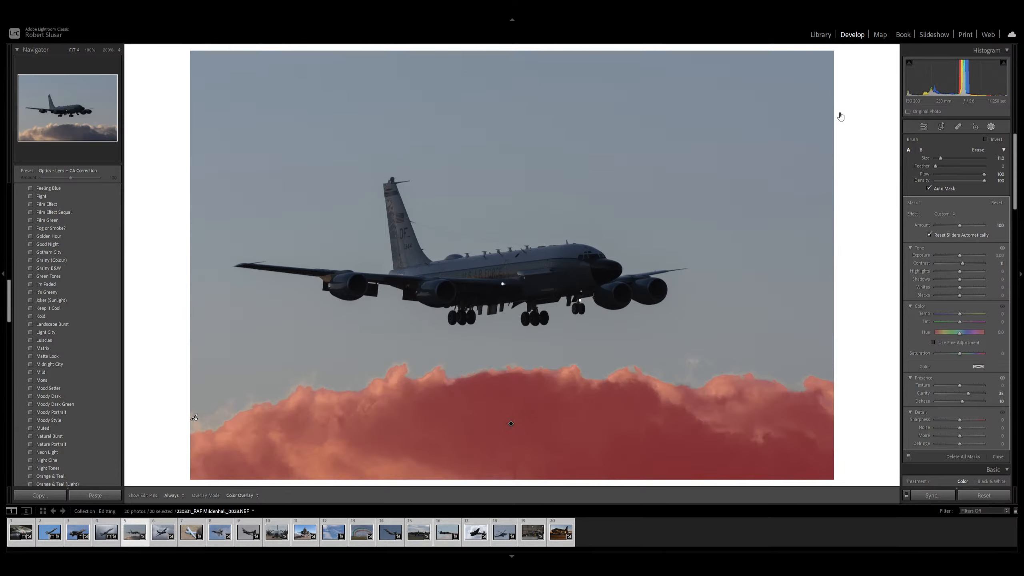
# - Return the cloud mask's dehaze to 0 and leave masking
pyautogui.press('d')
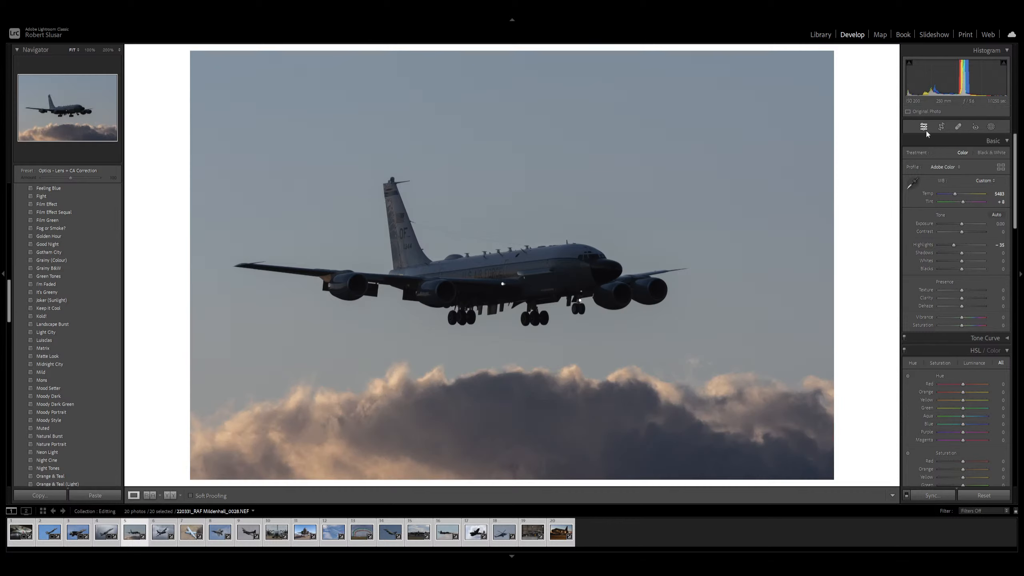
pyautogui.click(990, 127)
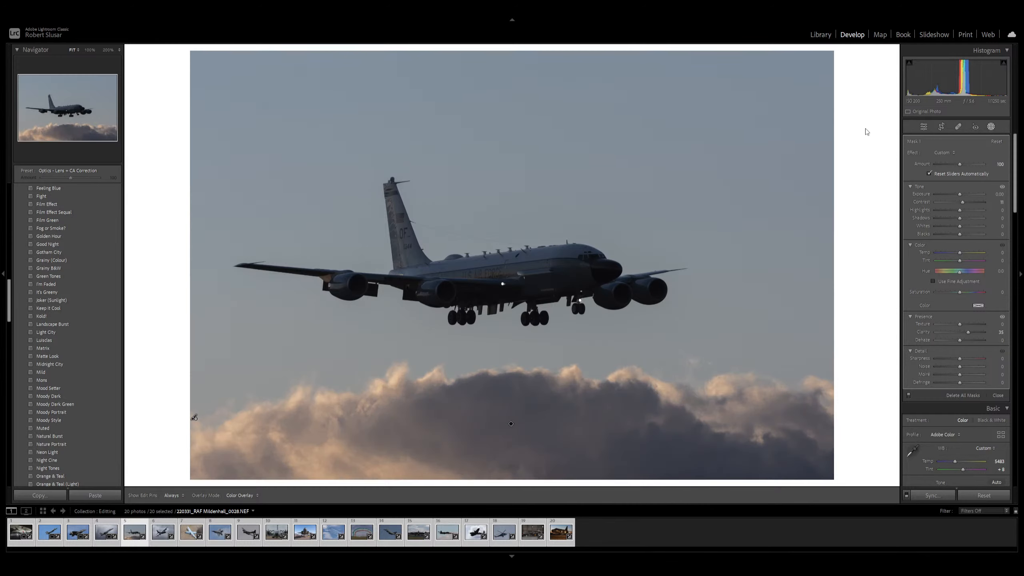
pyautogui.press('d')
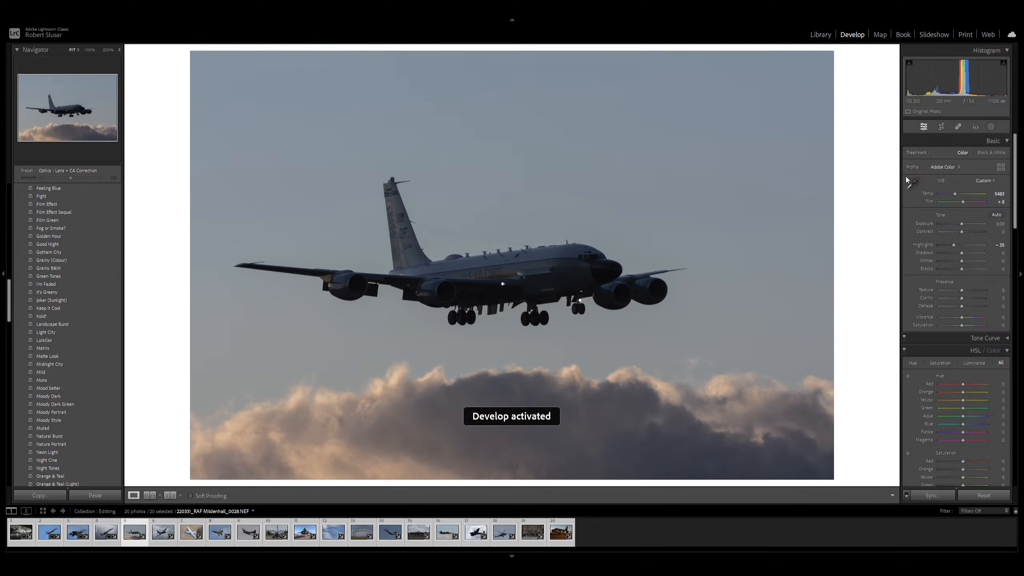
# - Raise the whole photo's shadows to +20 and its vibrance to +20
pyautogui.press('r')
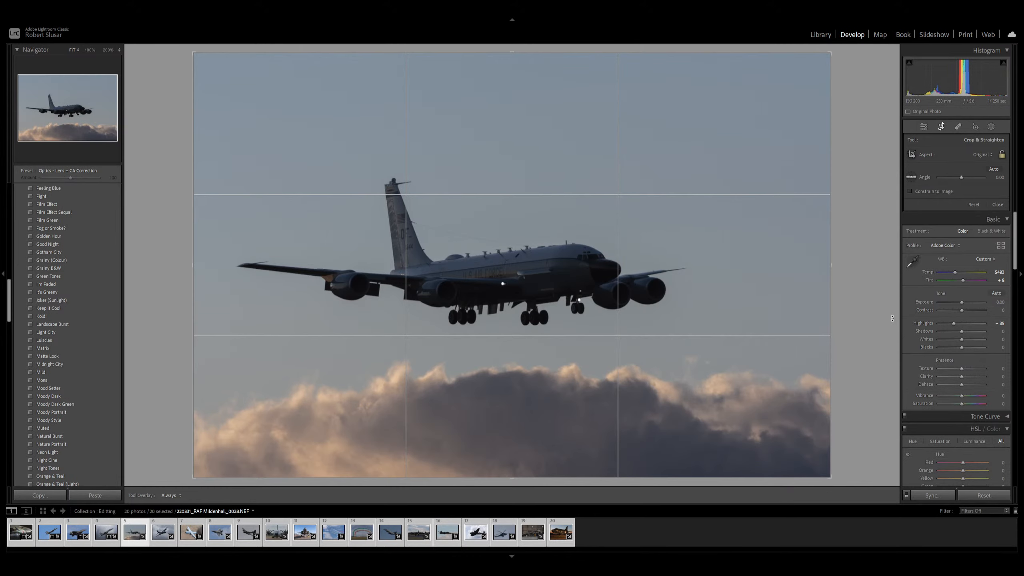
pyautogui.press('d')
pyautogui.press('=')
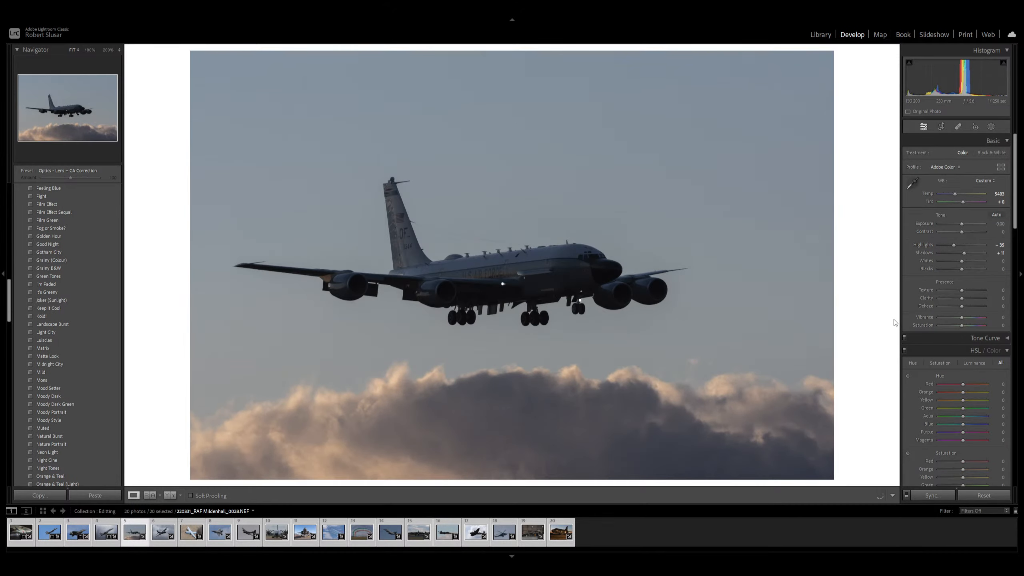
pyautogui.press('=')
pyautogui.press('=')
pyautogui.press('=')
pyautogui.press('=')
pyautogui.press('=')
pyautogui.press('=')
pyautogui.press('=')
pyautogui.press('=')
pyautogui.press('=')
pyautogui.press('=')
pyautogui.press('=')
pyautogui.press('=')
pyautogui.press('=')
pyautogui.press('=')
pyautogui.press('=')
pyautogui.press('=')
pyautogui.press('=')
pyautogui.press('=')
pyautogui.press('=')
pyautogui.press('=')
pyautogui.press('=')
pyautogui.press('=')
pyautogui.press('=')
pyautogui.press('=')
pyautogui.press('=')
pyautogui.press('=')
pyautogui.press('=')
# - Add a new Objects mask that selects the whole aircraft with a rectangle selection
pyautogui.click(991, 127)
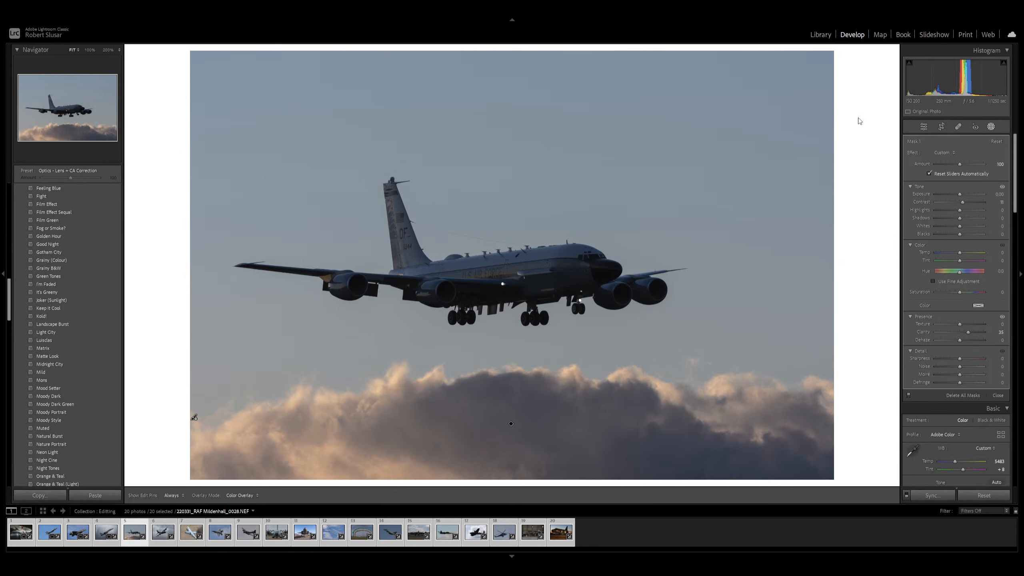
pyautogui.click(861, 128)
pyautogui.moveTo(204, 162); pyautogui.dragTo(704, 335)
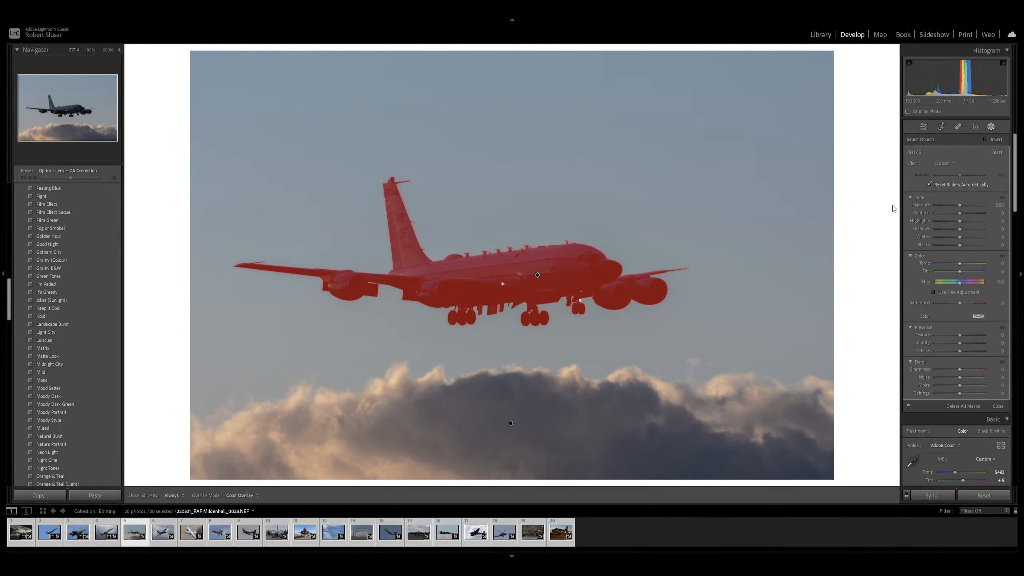
# - Try subtracting the sky around the landing gear from the aircraft mask with a color range and a luminance range
pyautogui.hotkey('shift', 'j')
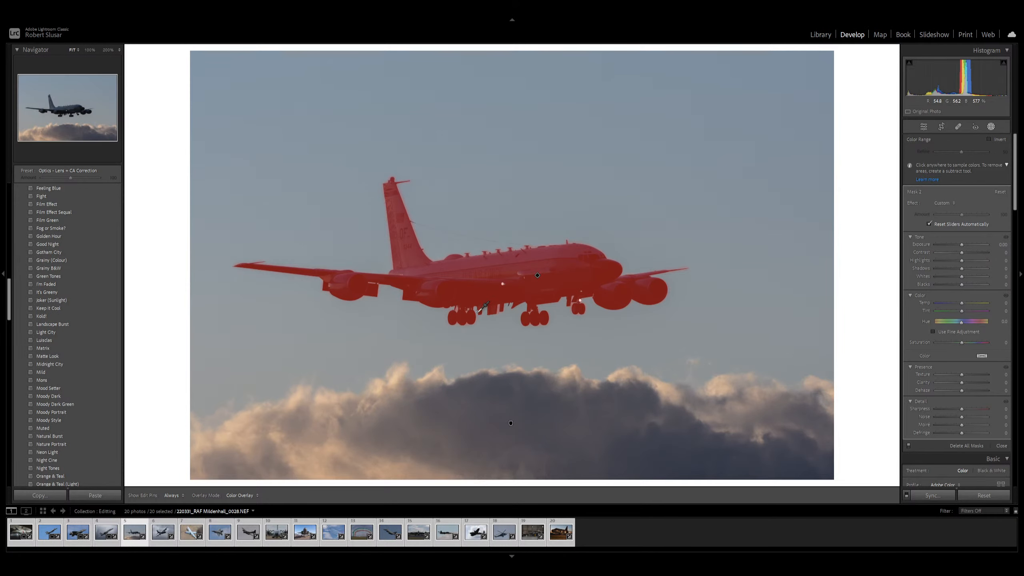
pyautogui.click(456, 309)
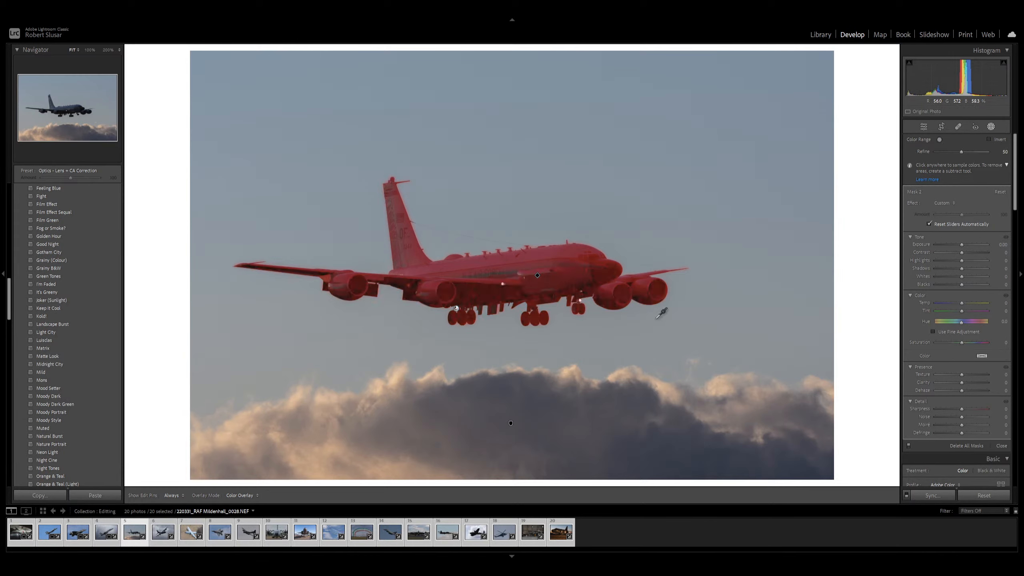
pyautogui.hotkey('ctrl', 'z')
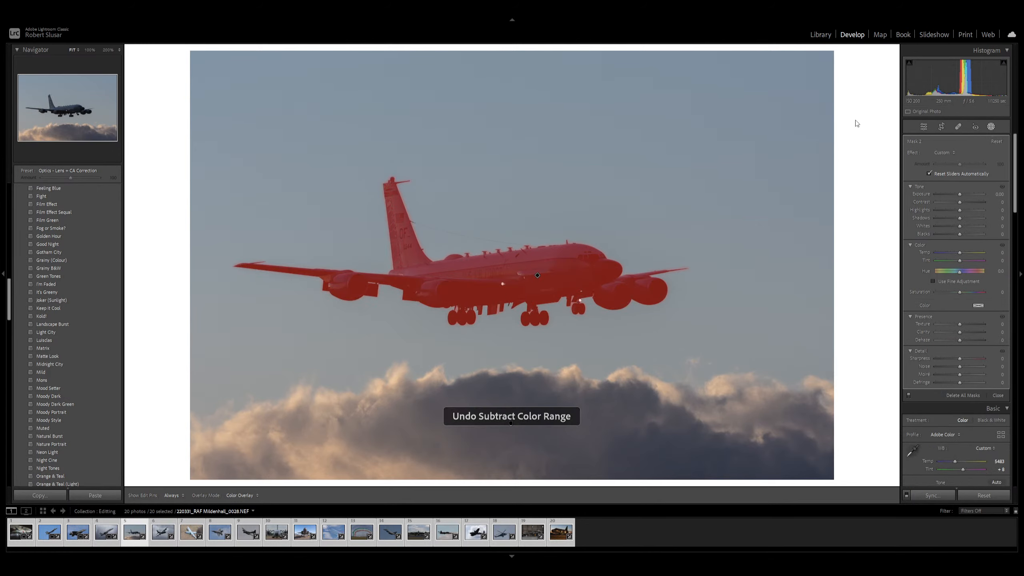
pyautogui.click(879, 174)
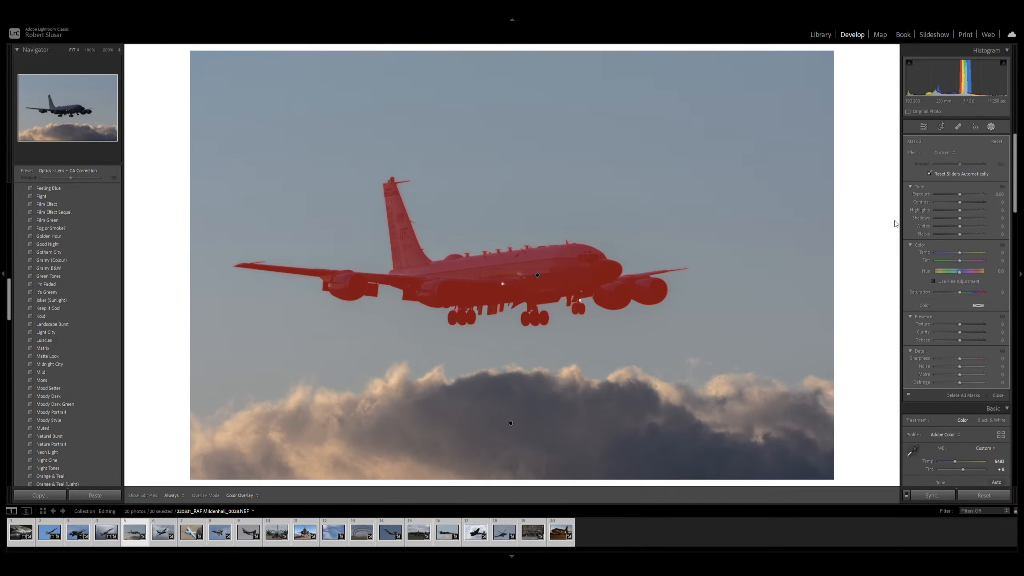
pyautogui.click(895, 232)
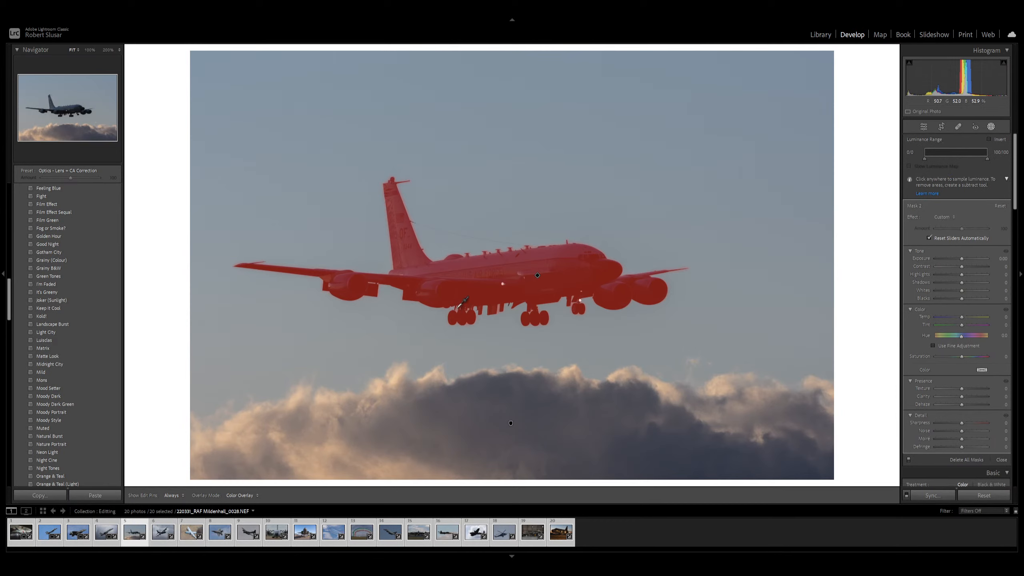
pyautogui.click(457, 308)
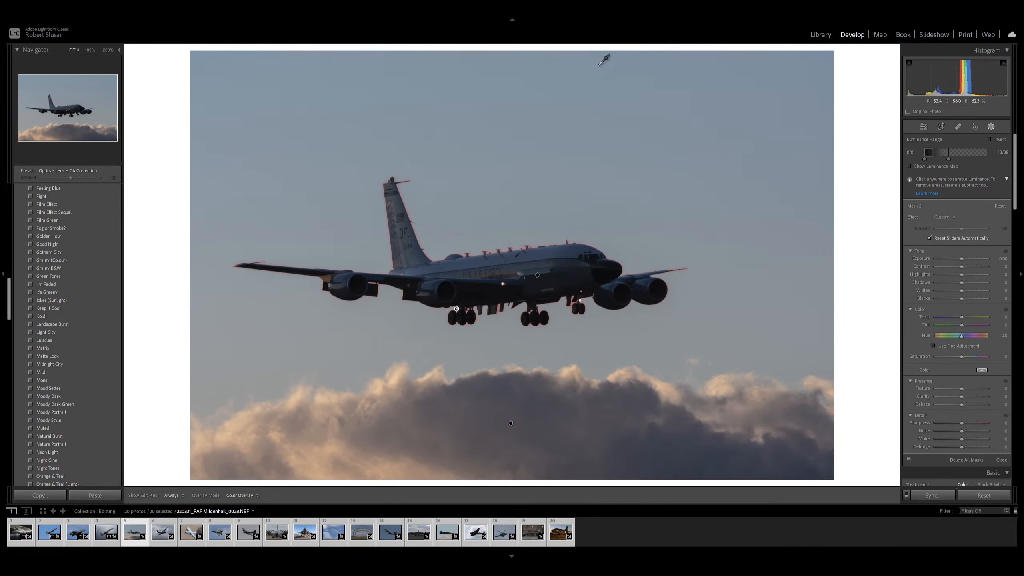
pyautogui.hotkey('ctrl', 'z')
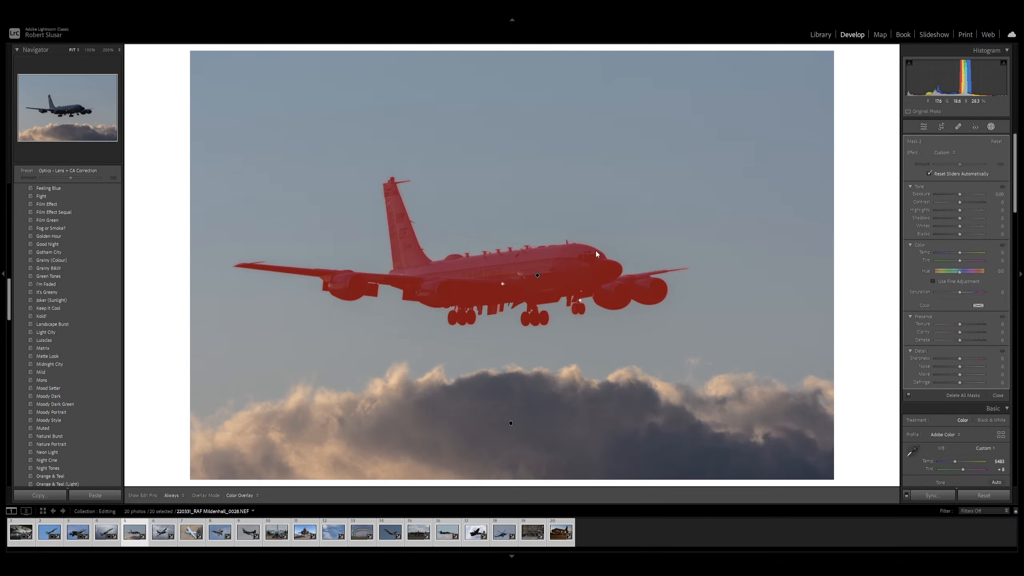
# - Subtract the sky around the flaps and landing gear from the aircraft mask with an Auto Mask brush, and leave masking
pyautogui.press('d')
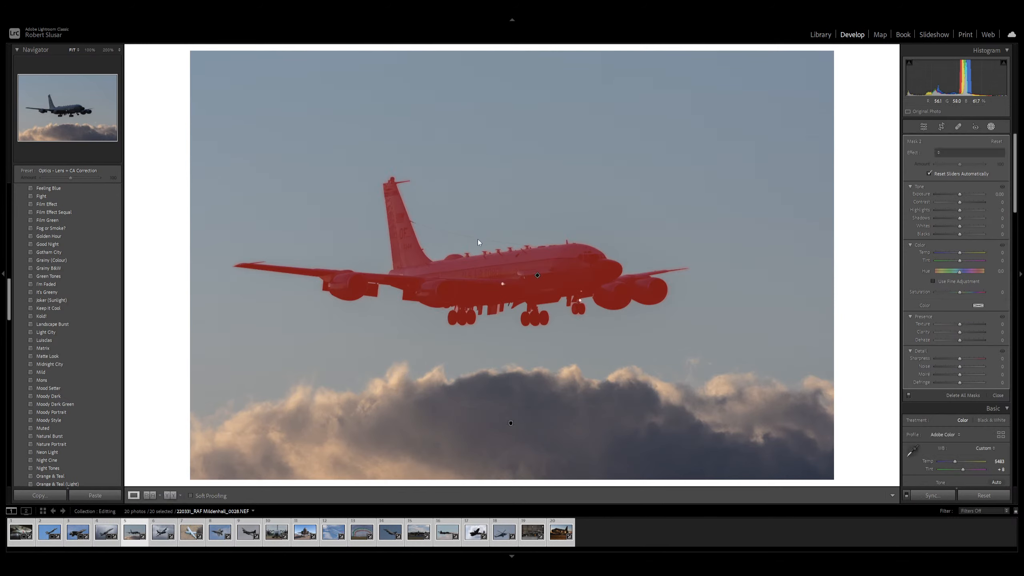
pyautogui.click(453, 312)
pyautogui.click(994, 127)
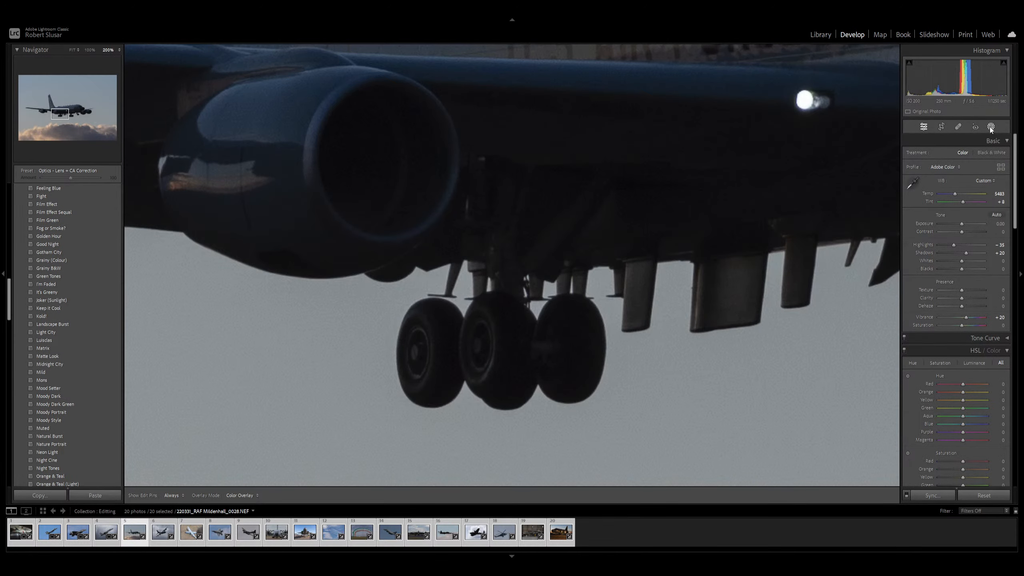
pyautogui.click(857, 73)
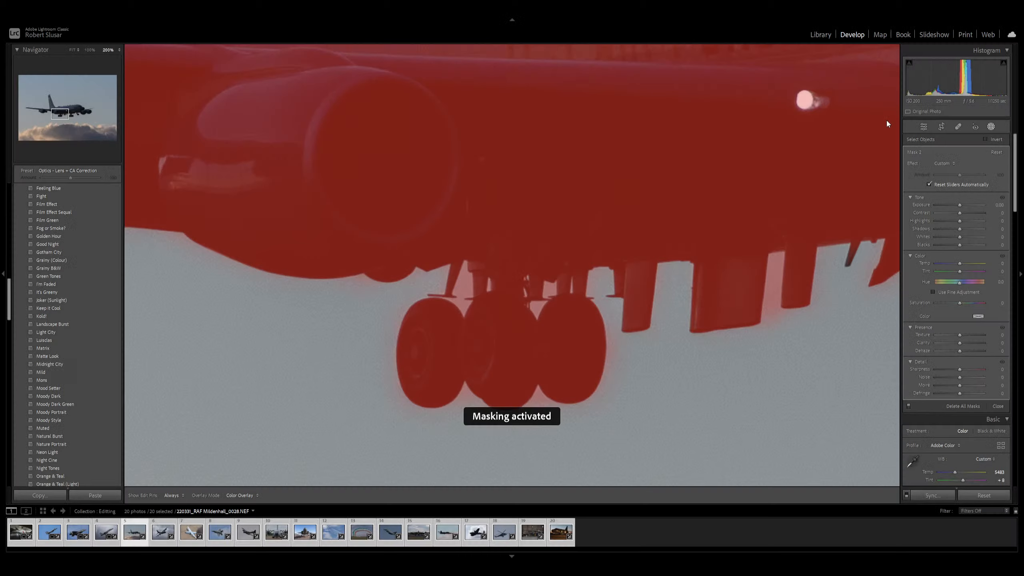
pyautogui.click(887, 178)
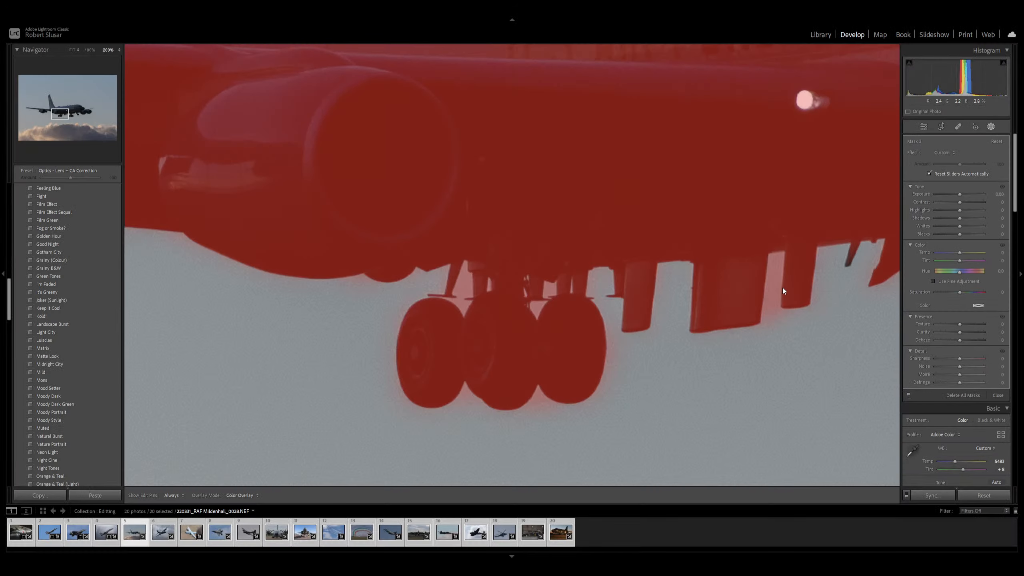
pyautogui.moveTo(777, 259); pyautogui.dragTo(767, 339)
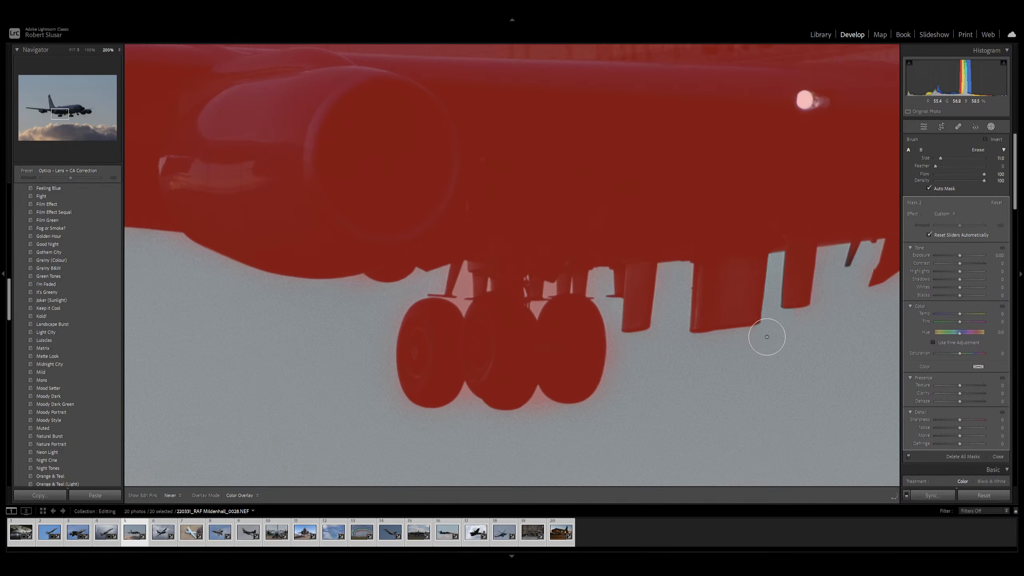
pyautogui.moveTo(541, 281); pyautogui.dragTo(528, 304)
pyautogui.moveTo(462, 288)
pyautogui.mouseDown()
pyautogui.moveTo(489, 285)
pyautogui.moveTo(462, 293)
pyautogui.moveTo(440, 280)
pyautogui.moveTo(484, 294)
pyautogui.moveTo(357, 293)
pyautogui.mouseUp()
pyautogui.click(489, 286)
pyautogui.press('h')
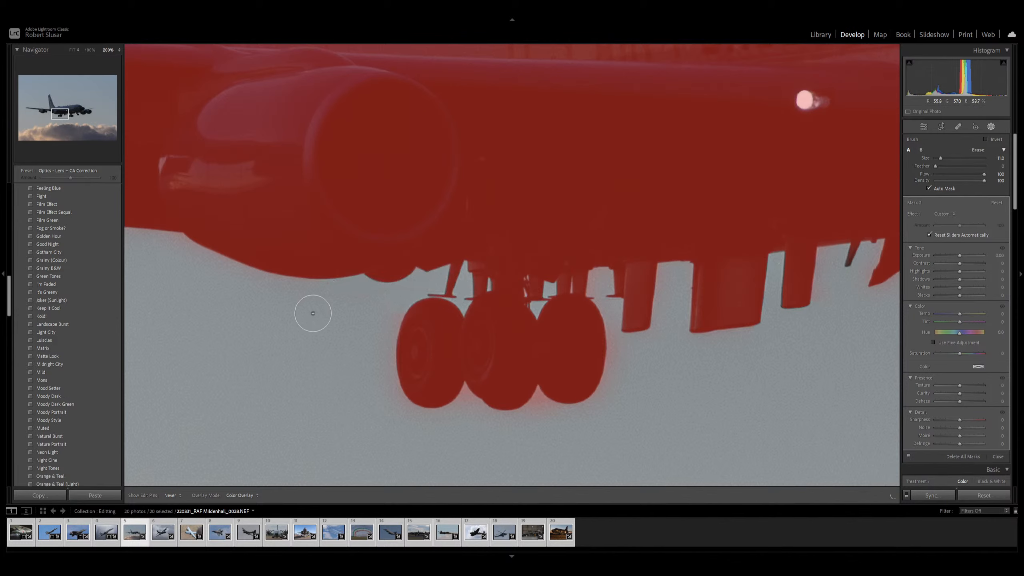
pyautogui.press('space')
pyautogui.press('d')
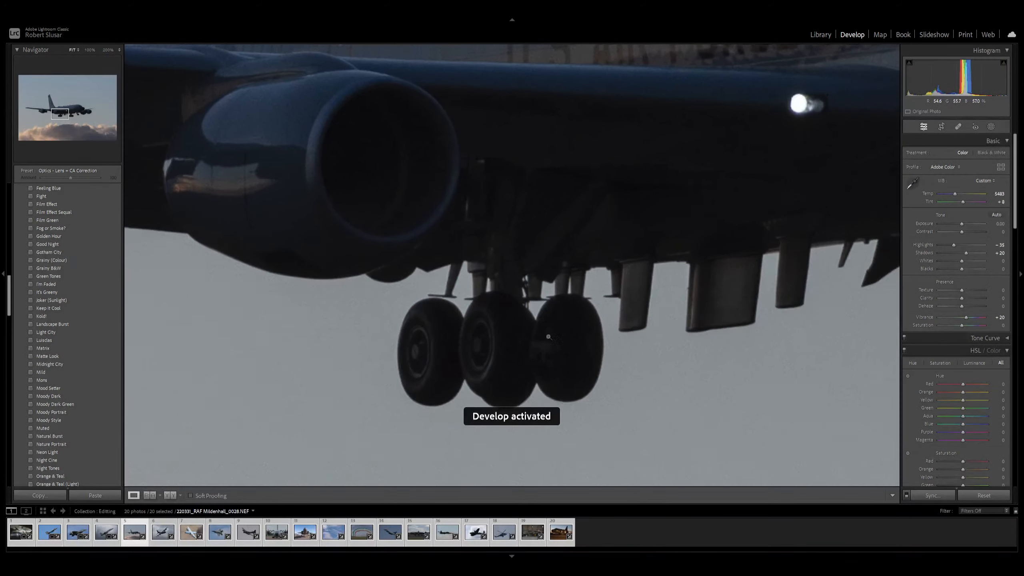
pyautogui.click(605, 290)
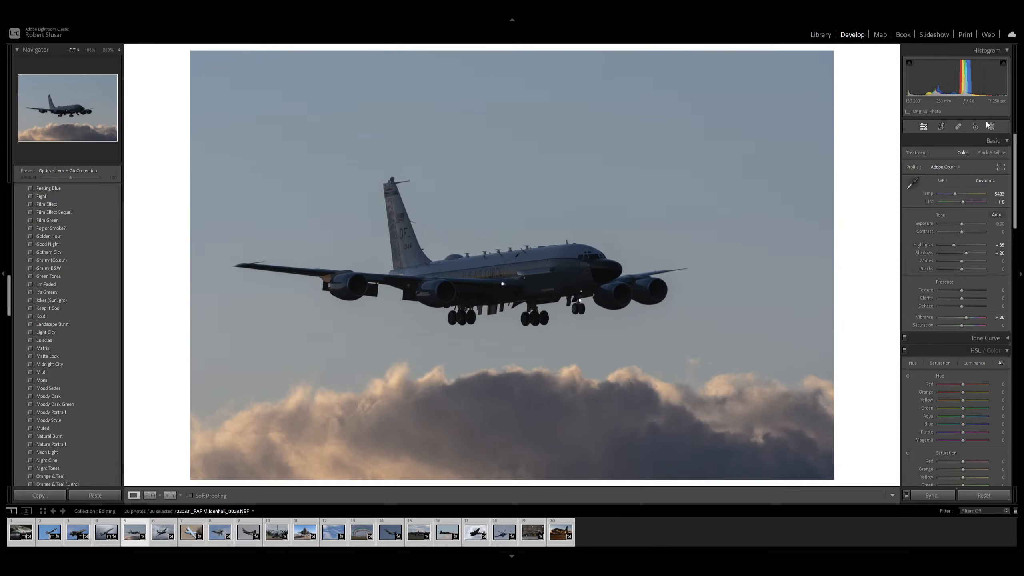
# - Subtract the sky around the nose gear from the aircraft mask with the Auto Mask brush, and leave masking
pyautogui.hotkey('shift', 'w')
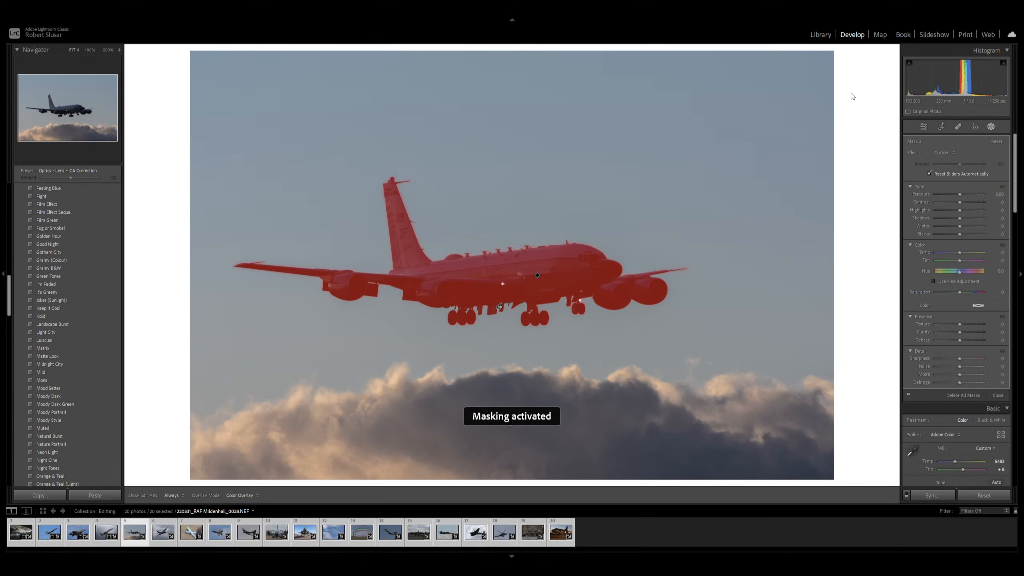
pyautogui.press('k')
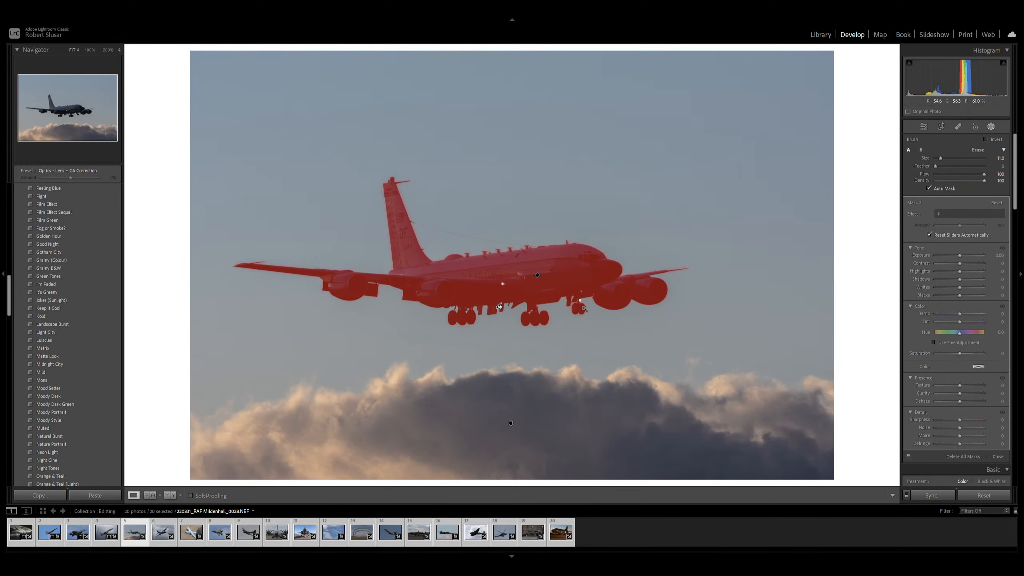
pyautogui.press('d')
pyautogui.click(570, 304)
pyautogui.click(957, 124)
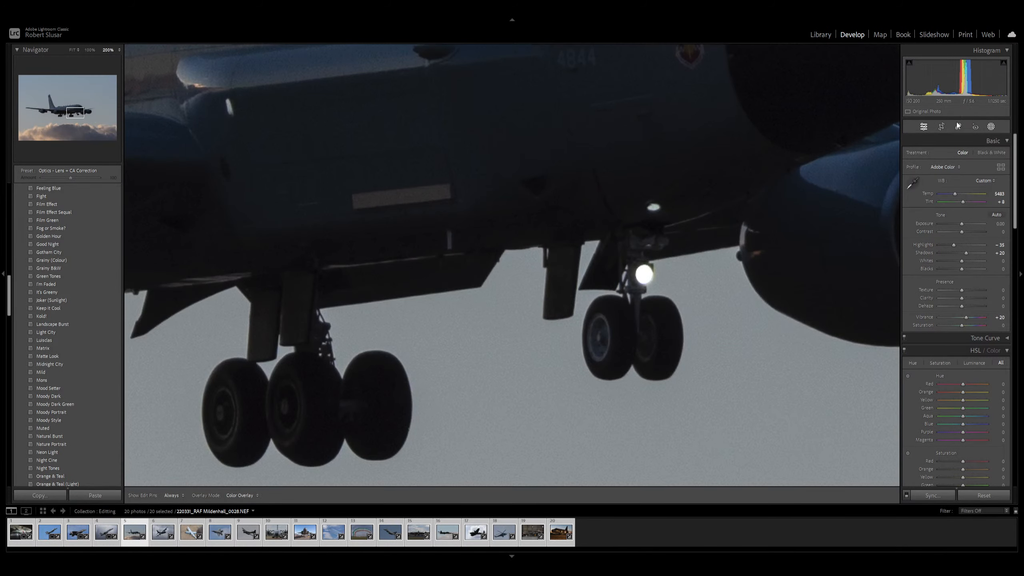
pyautogui.hotkey('shift', 'w')
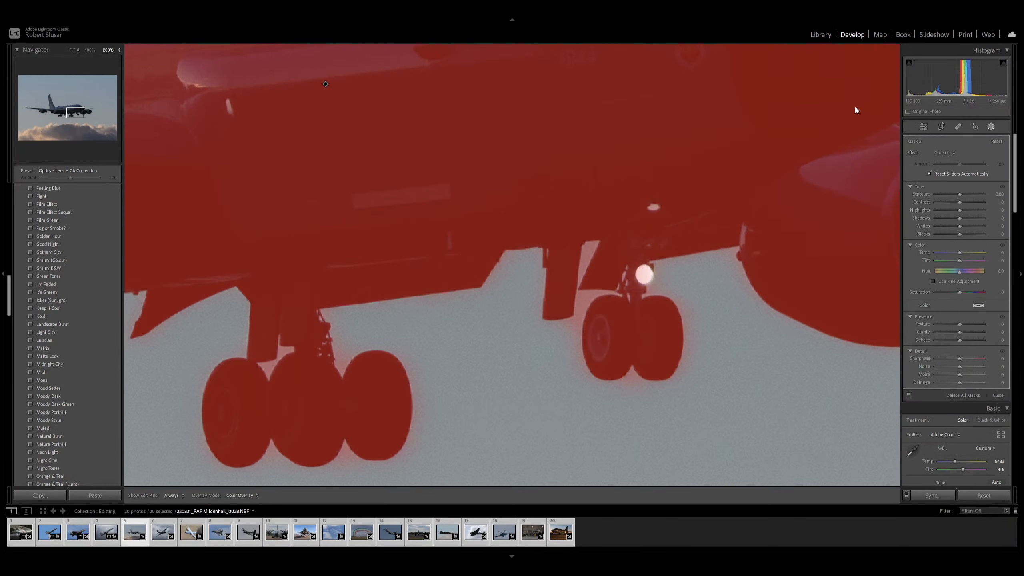
pyautogui.click(847, 94)
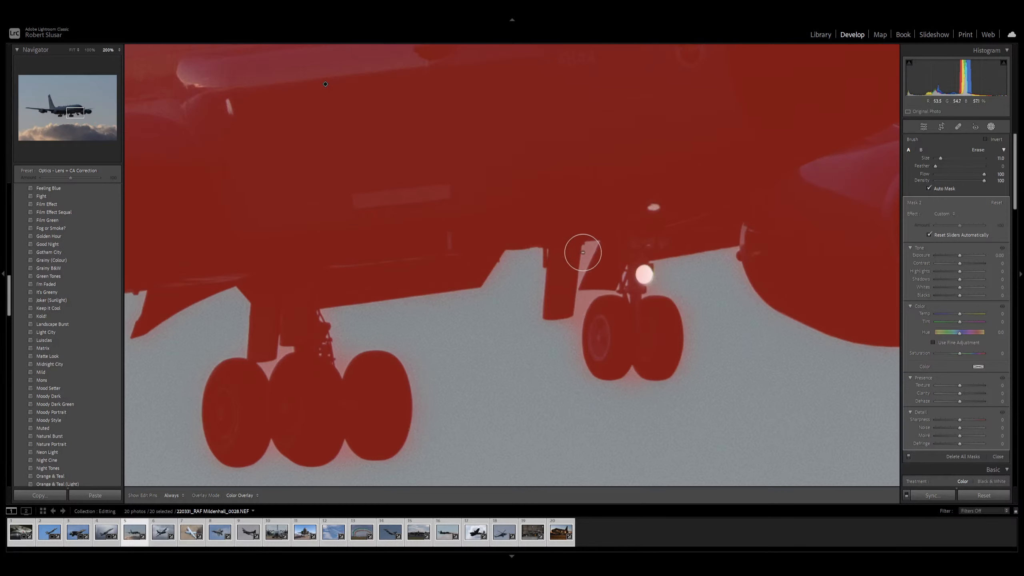
pyautogui.moveTo(585, 251); pyautogui.dragTo(584, 264)
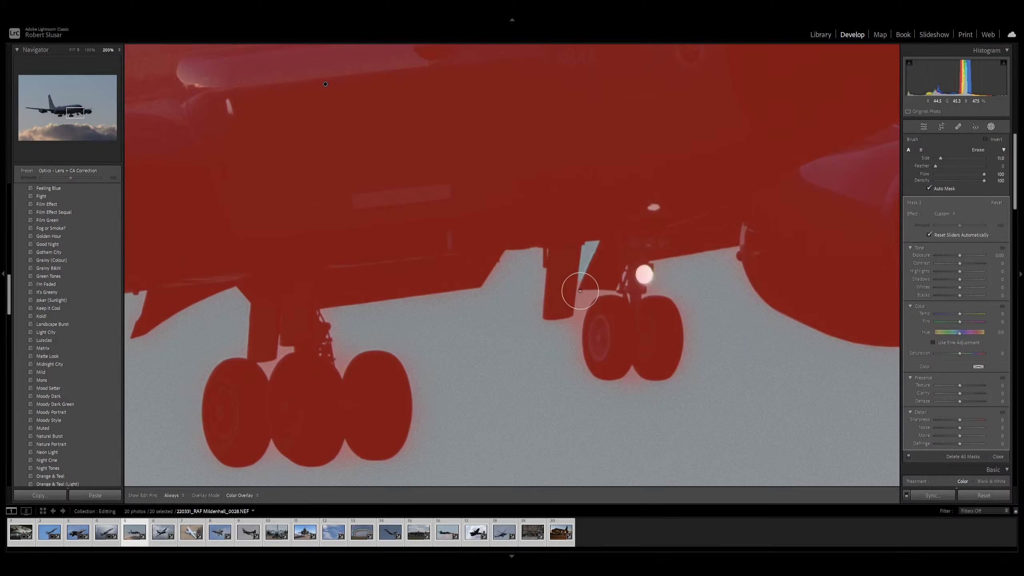
pyautogui.moveTo(574, 355)
pyautogui.mouseDown()
pyautogui.moveTo(588, 384)
pyautogui.moveTo(634, 386)
pyautogui.mouseUp()
pyautogui.moveTo(593, 295); pyautogui.dragTo(615, 294)
pyautogui.hotkey('shift', 'w')
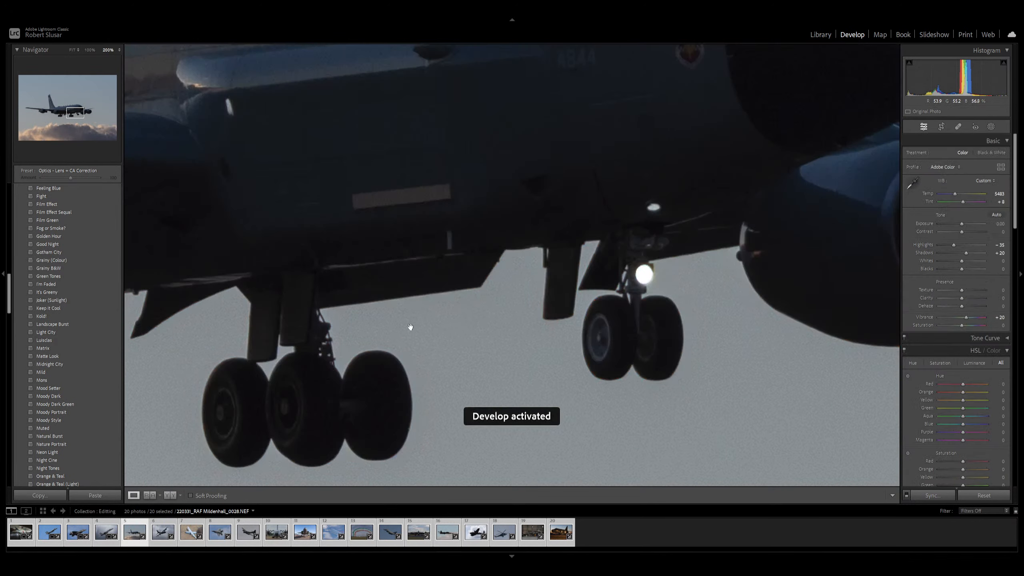
# - Subtract the sky gaps around the main landing gear wheels and struts from the aircraft mask with the Auto Mask brush
pyautogui.click(991, 126)
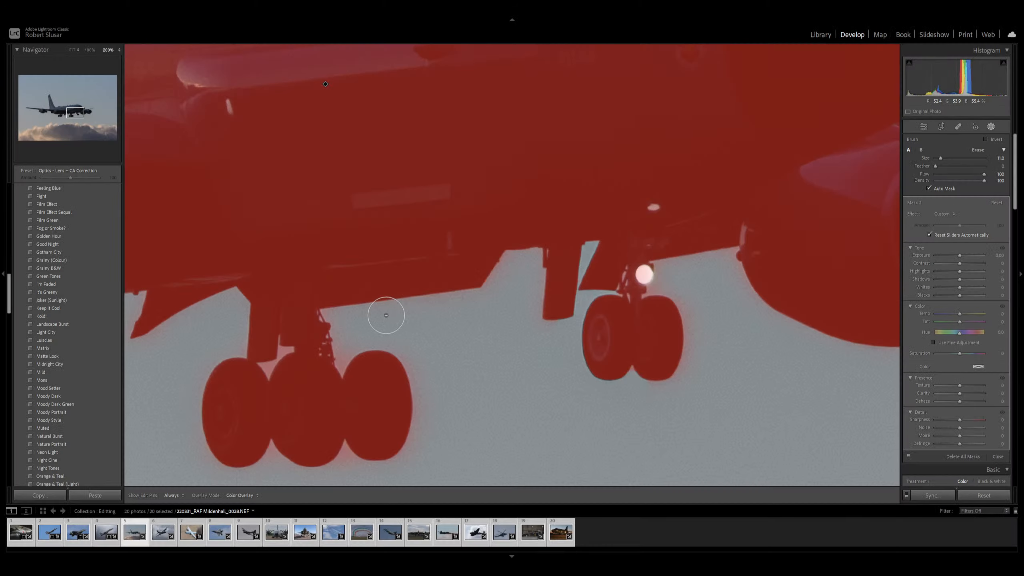
pyautogui.moveTo(292, 343); pyautogui.dragTo(274, 369)
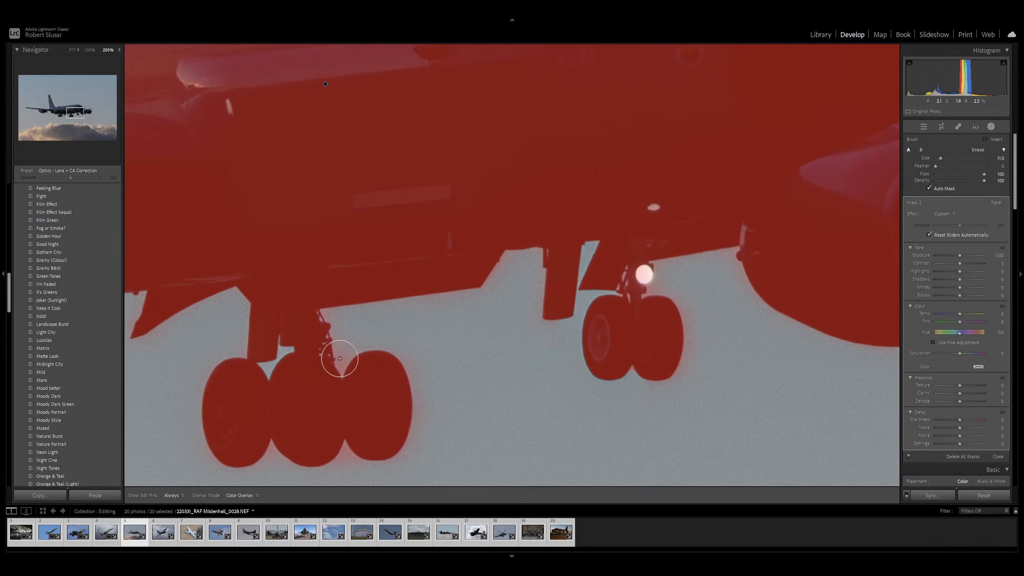
pyautogui.moveTo(340, 358)
pyautogui.mouseDown()
pyautogui.moveTo(340, 322)
pyautogui.moveTo(327, 314)
pyautogui.mouseUp()
pyautogui.press('h')
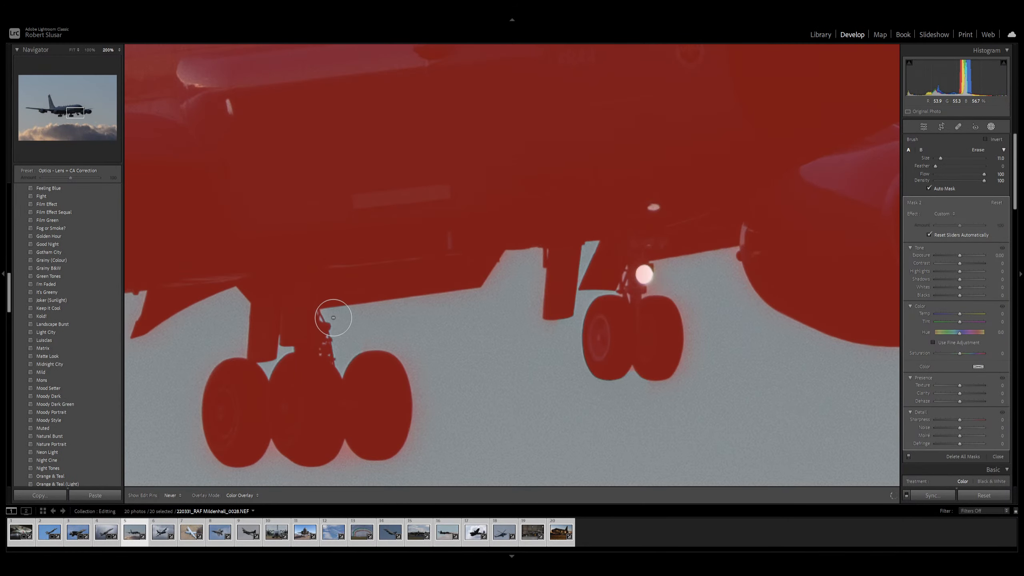
pyautogui.moveTo(432, 414)
pyautogui.mouseDown()
pyautogui.moveTo(414, 461)
pyautogui.moveTo(386, 472)
pyautogui.moveTo(346, 462)
pyautogui.moveTo(217, 469)
pyautogui.mouseUp()
pyautogui.press('d')
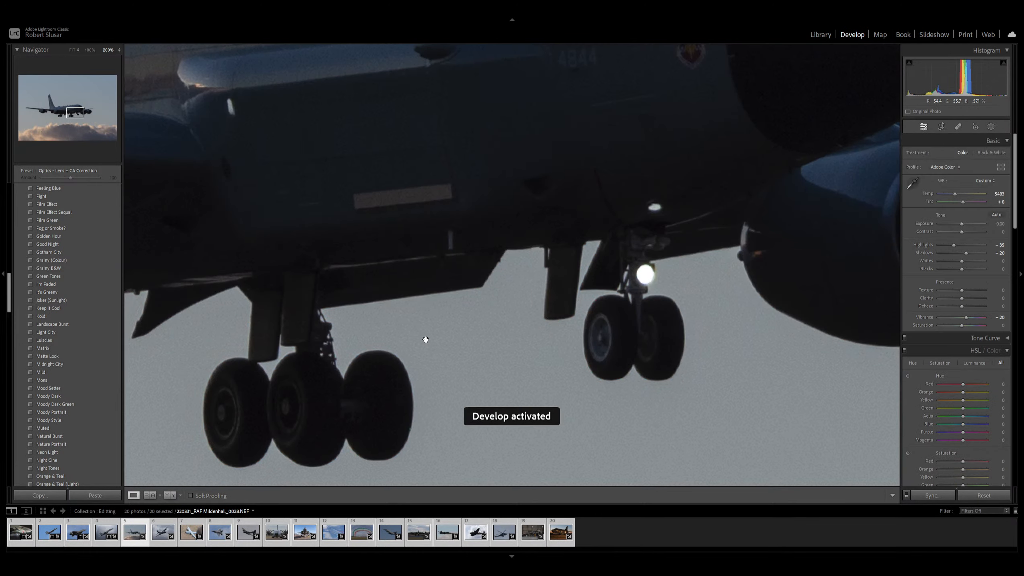
pyautogui.click(423, 334)
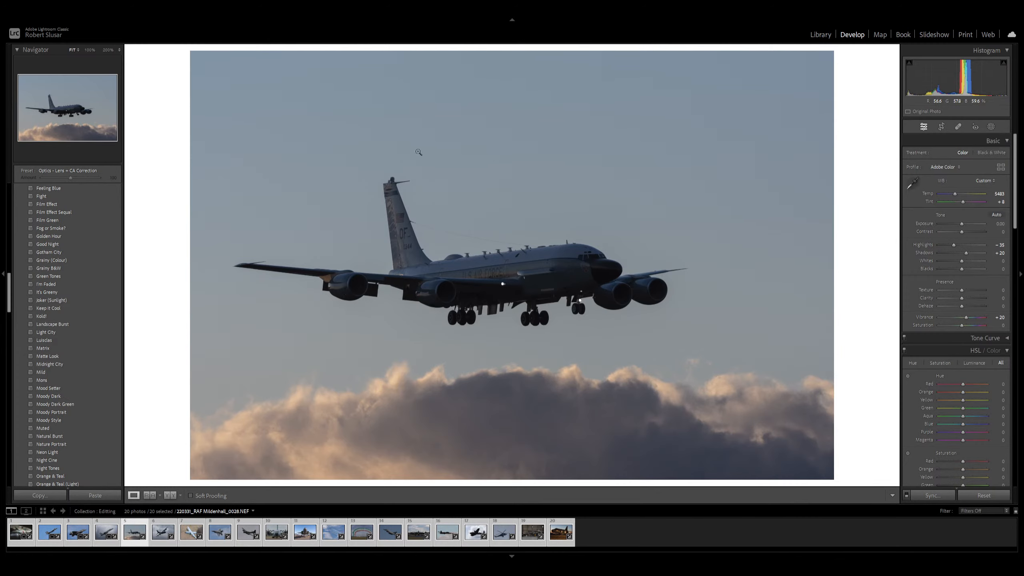
# - Try raising the exposure of the brushed aircraft mask
pyautogui.click(992, 127)
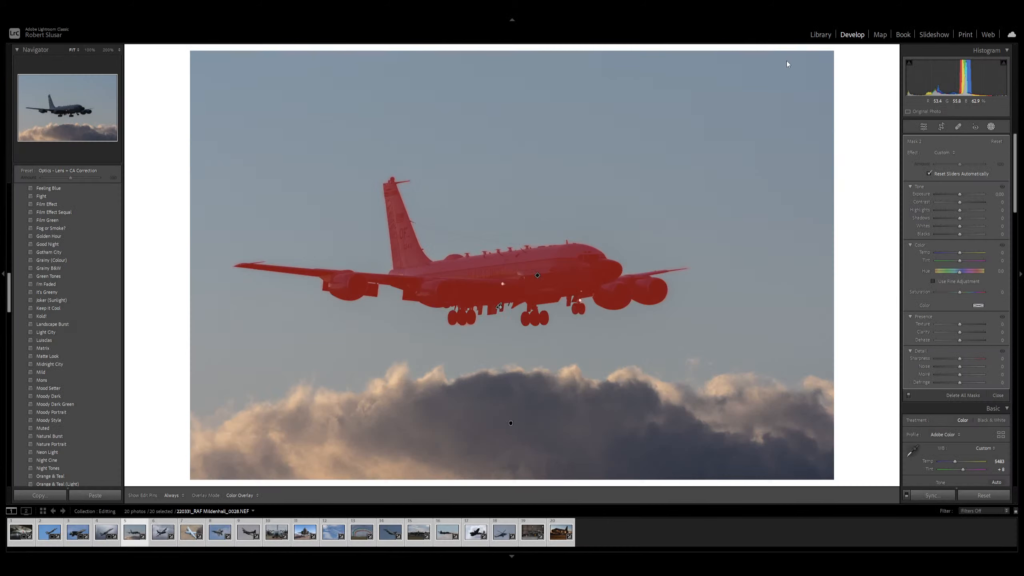
pyautogui.press('=')
pyautogui.press('=')
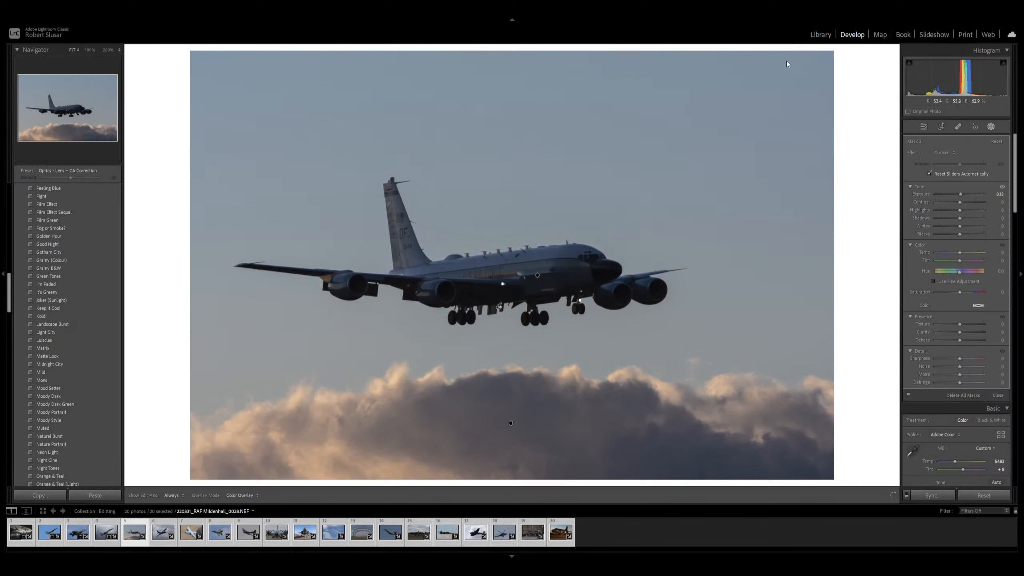
pyautogui.press('=')
pyautogui.press('=')
pyautogui.press('=')
pyautogui.press('=')
pyautogui.press('=')
pyautogui.press('=')
pyautogui.press('=')
pyautogui.press('=')
pyautogui.press('=')
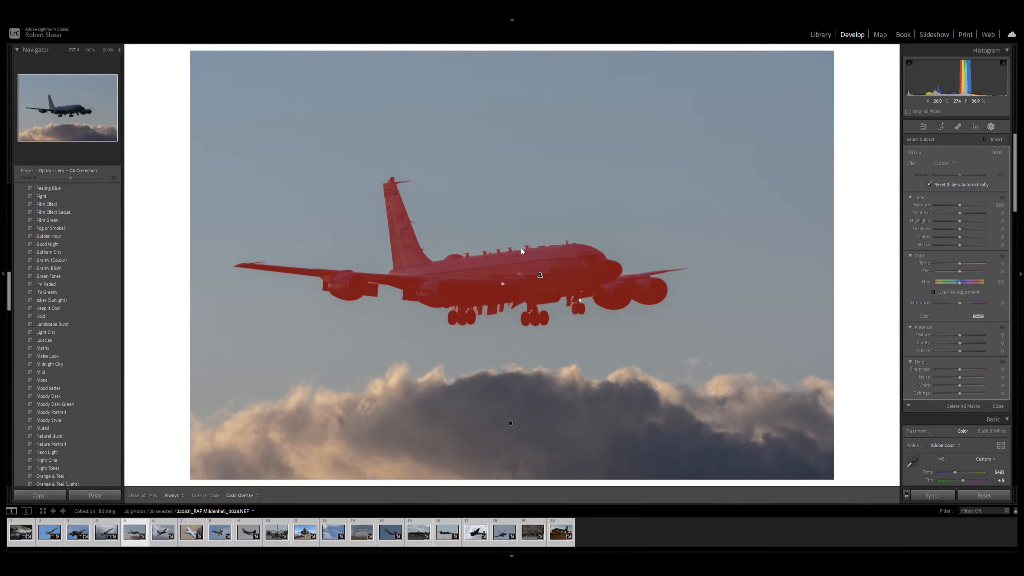
# - Raise the exposure of the Select Subject aircraft mask to 0.75
pyautogui.press('d')
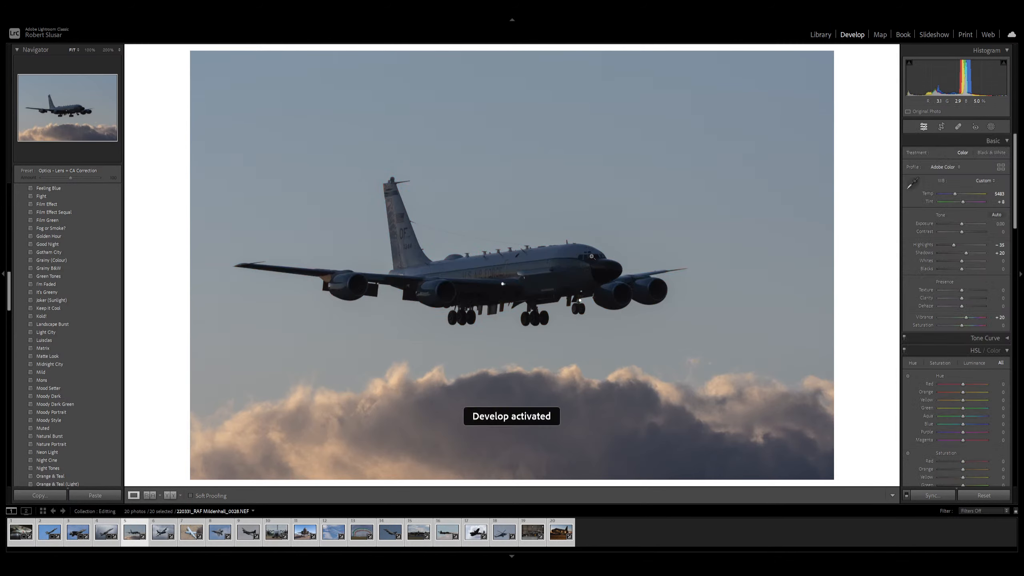
pyautogui.hotkey('shift', 'w')
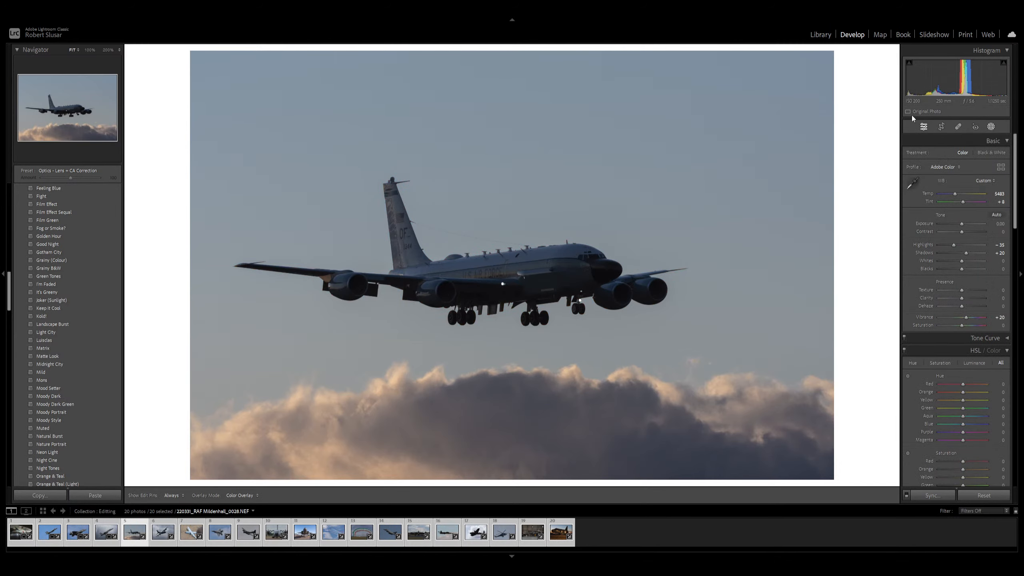
pyautogui.hotkey('shift', 's')
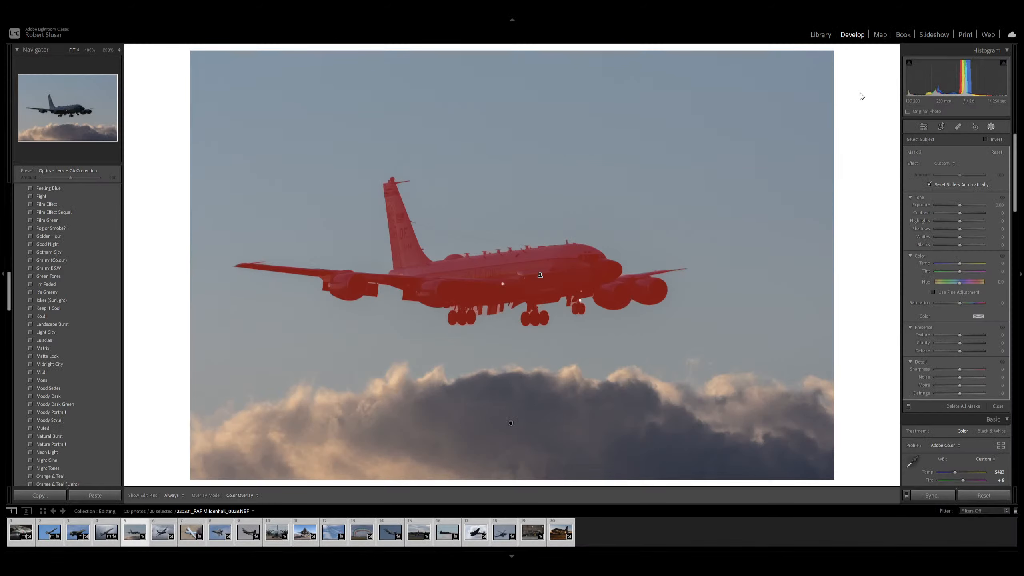
pyautogui.press('=')
pyautogui.press('=')
pyautogui.press('=')
pyautogui.press('=')
pyautogui.press('=')
pyautogui.press('=')
pyautogui.press('=')
pyautogui.press('=')
pyautogui.press('=')
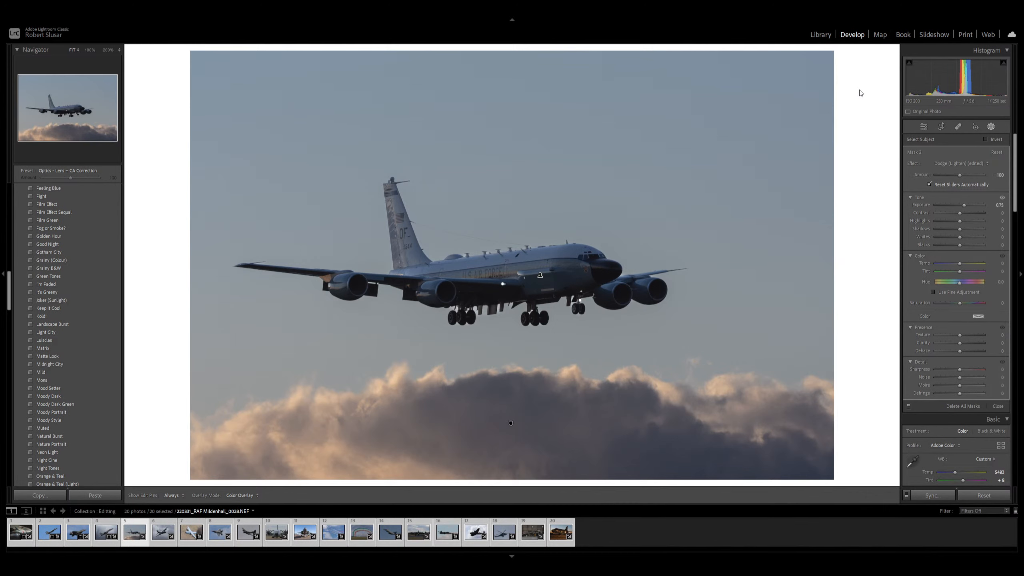
# - Subtract the sky between the main landing gear and flaps beside the inboard engine from the subject mask with the Auto Mask brush
pyautogui.hotkey('shift', 'w')
pyautogui.click(469, 314)
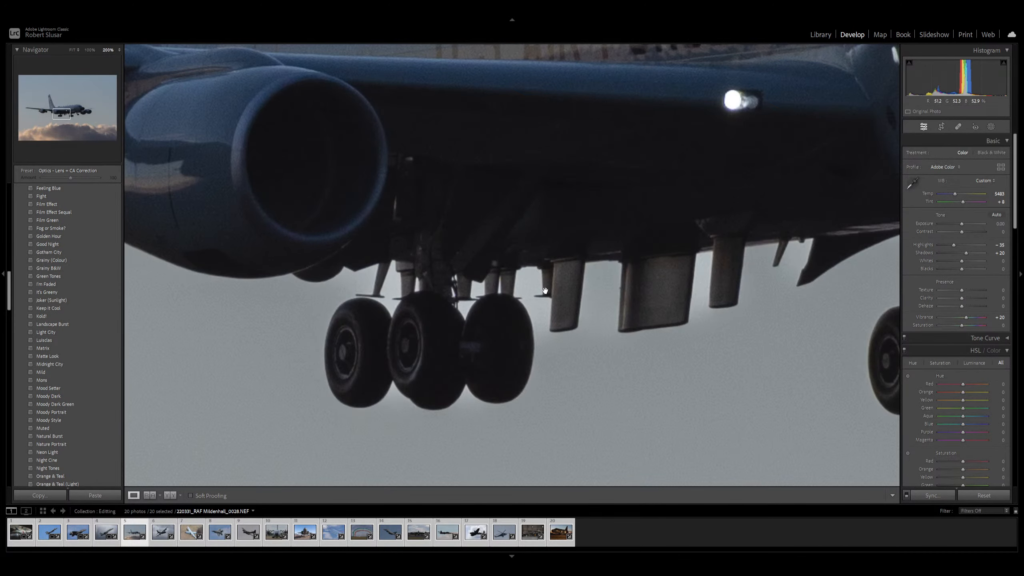
pyautogui.hotkey('shift', 'w')
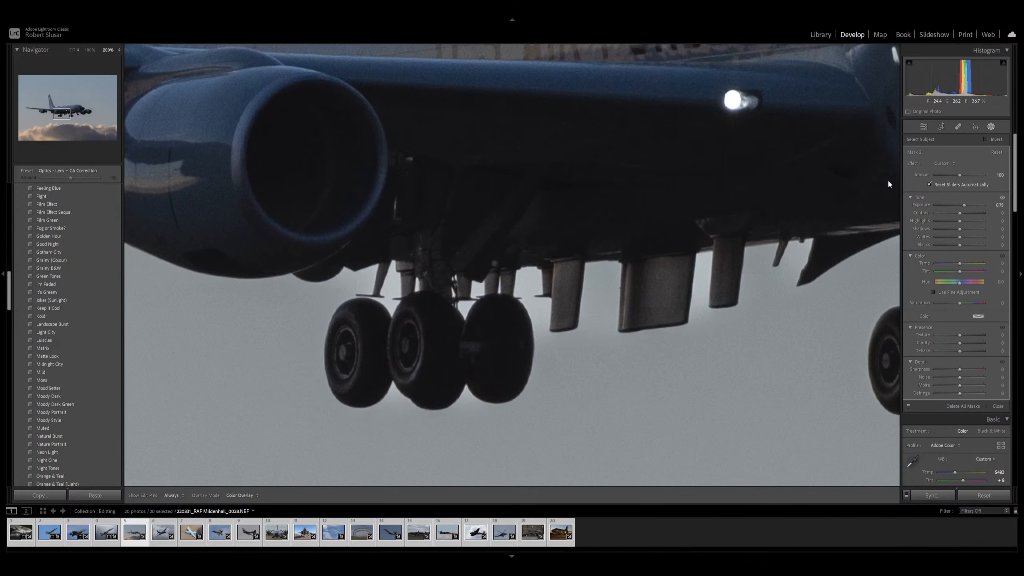
pyautogui.press('k')
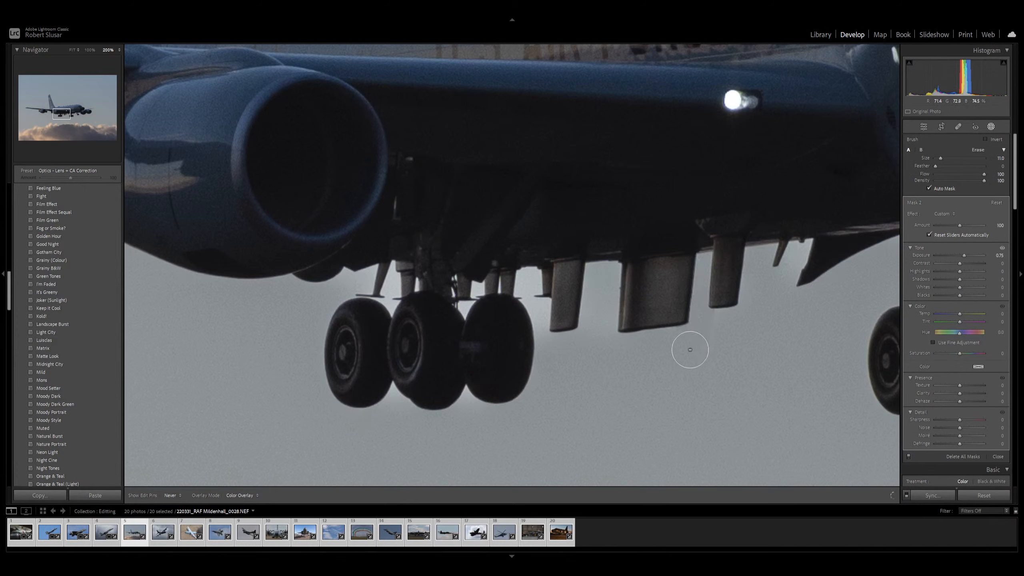
pyautogui.press('h')
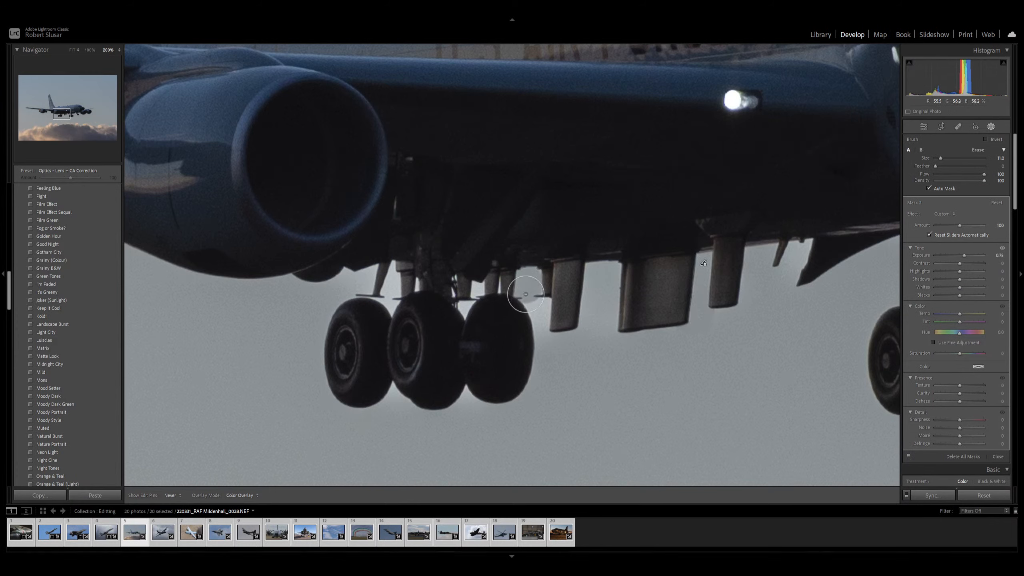
pyautogui.press('h')
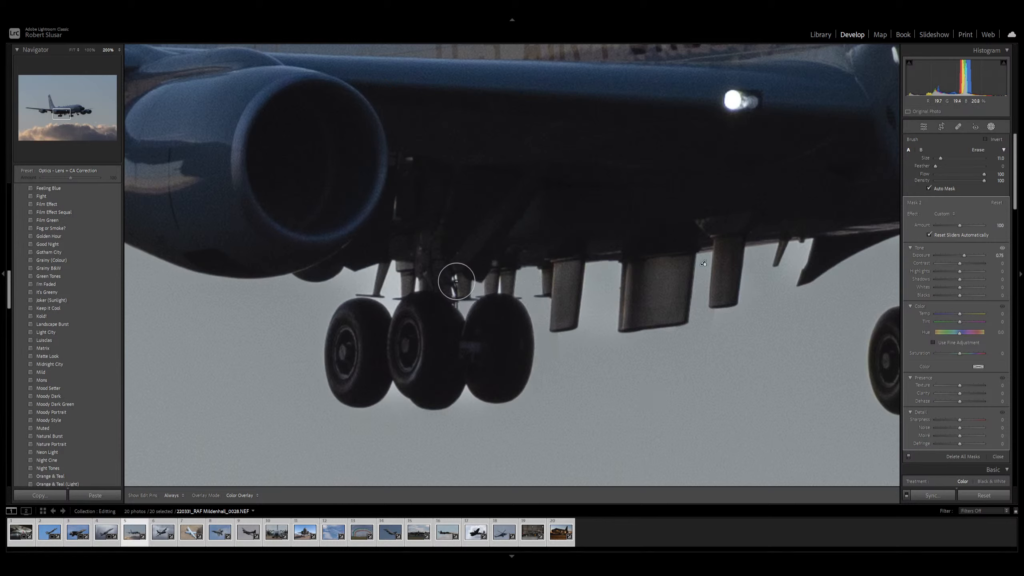
pyautogui.press('h')
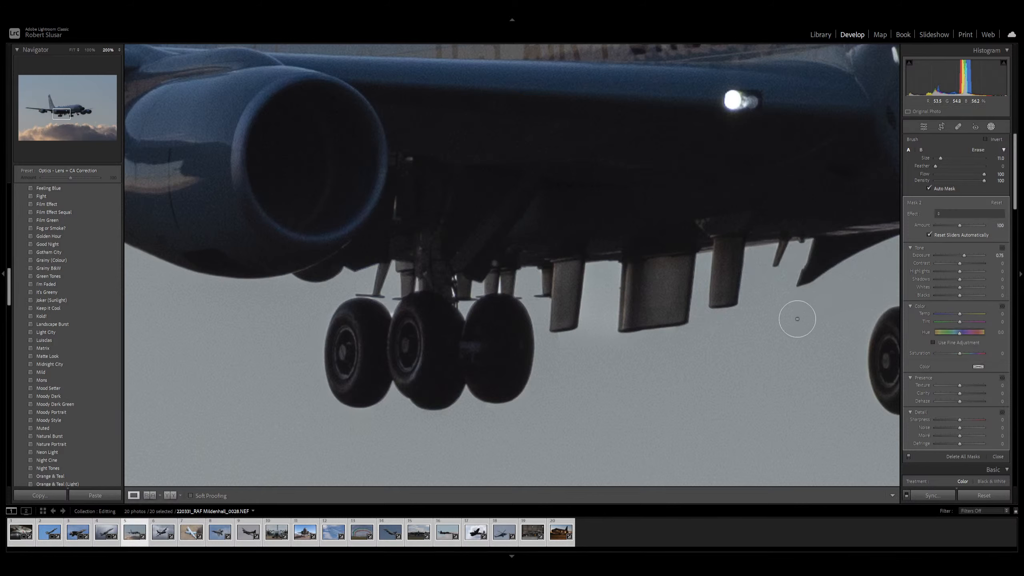
pyautogui.press('d')
# - Subtract the sky gaps around the nose gear from the subject mask with the Auto Mask brush, and leave masking
pyautogui.moveTo(775, 319); pyautogui.dragTo(480, 336)
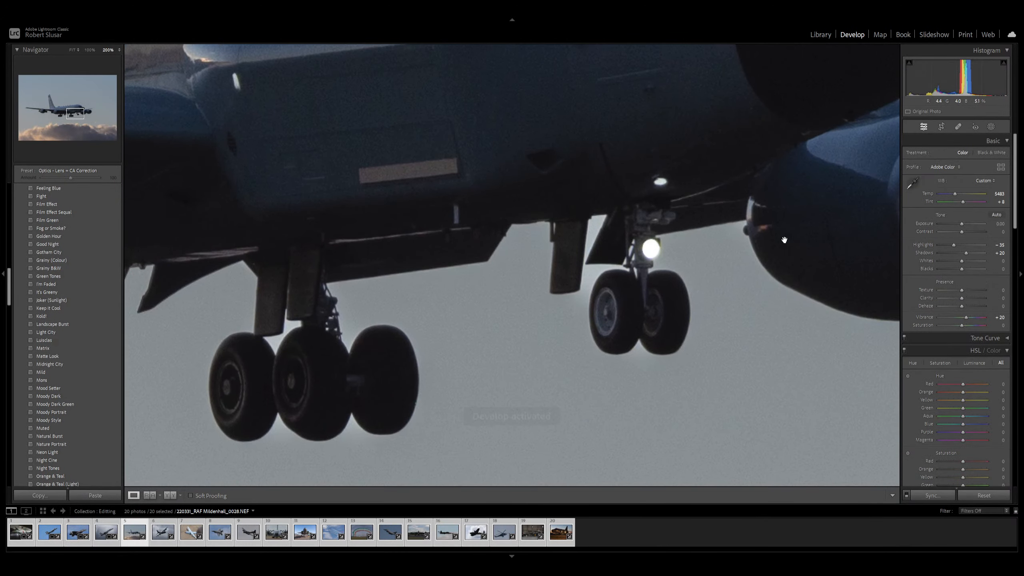
pyautogui.click(992, 127)
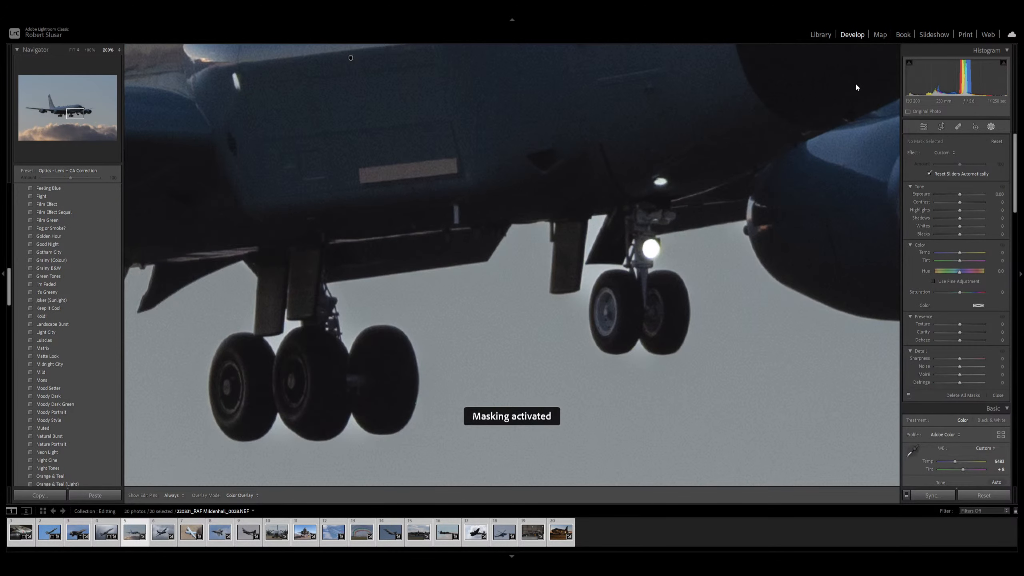
pyautogui.press('k')
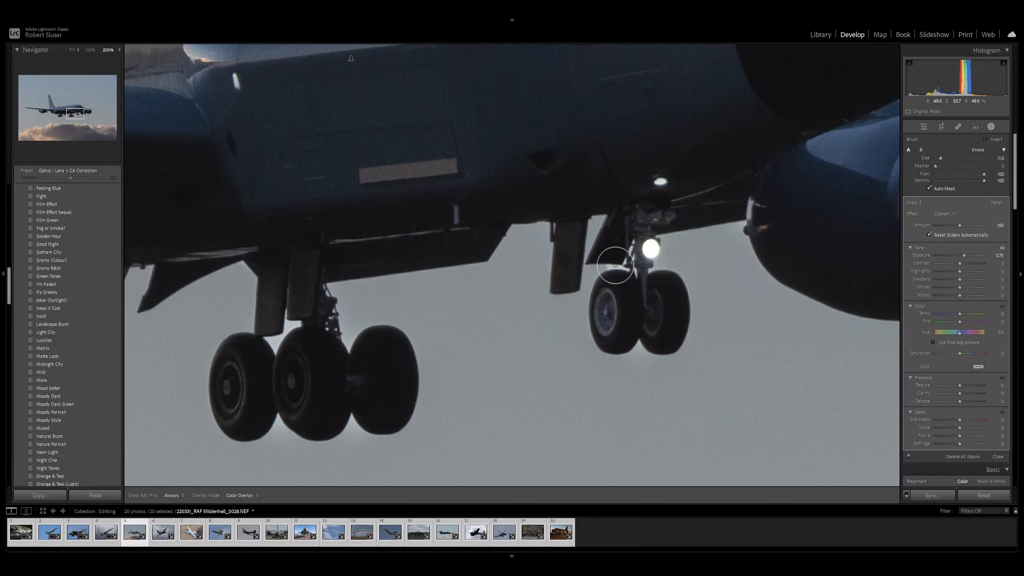
pyautogui.hotkey('shift', 'w')
# - Subtract the bright sky gap between the outboard engine and flap from the subject mask with an Auto Mask brush of size 8
pyautogui.moveTo(169, 157); pyautogui.dragTo(501, 174)
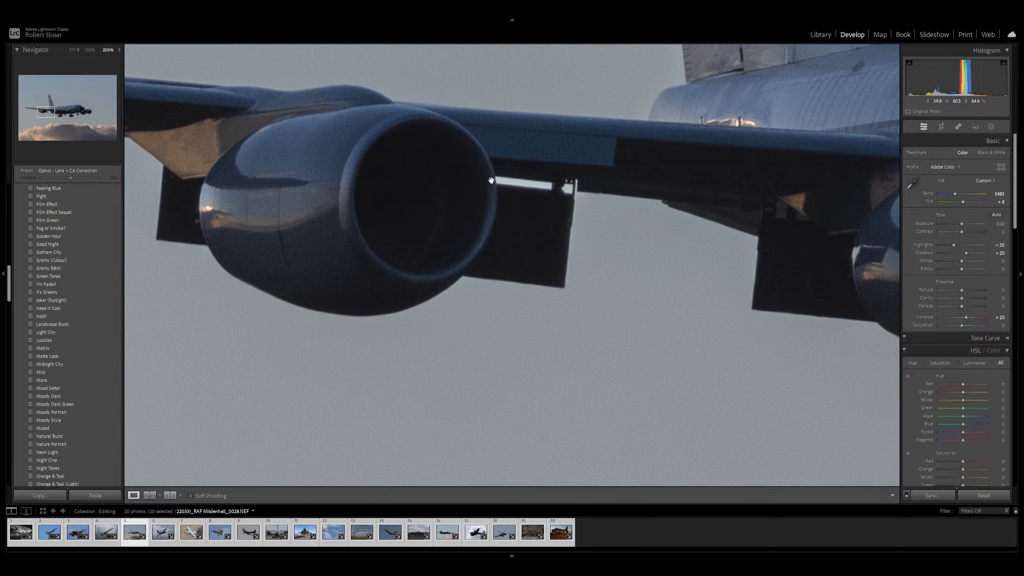
pyautogui.click(992, 126)
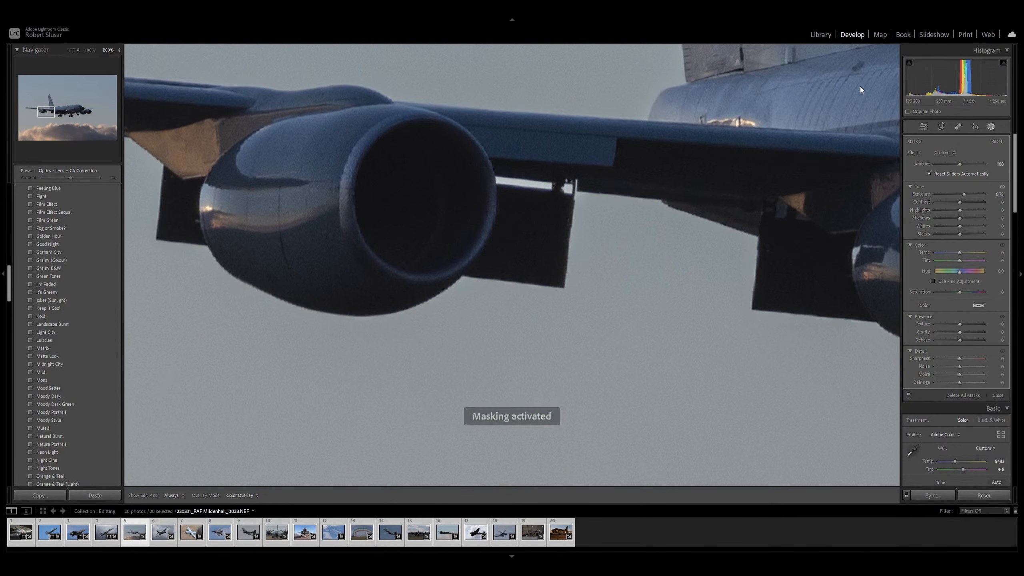
pyautogui.press('k')
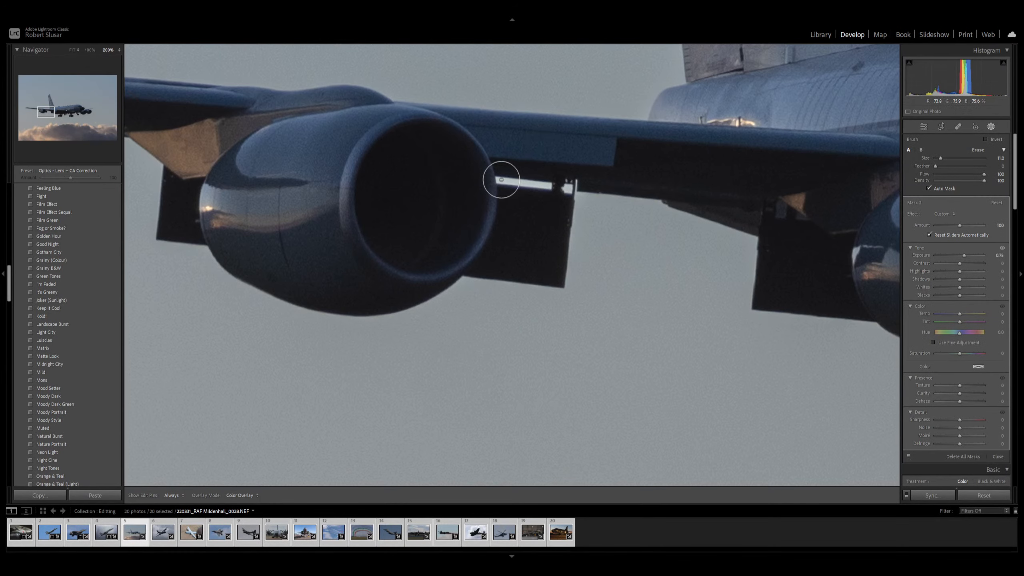
pyautogui.scroll(-3, 502, 180)
pyautogui.moveTo(506, 180)
pyautogui.mouseDown()
pyautogui.moveTo(572, 186)
pyautogui.moveTo(585, 198)
pyautogui.mouseUp()
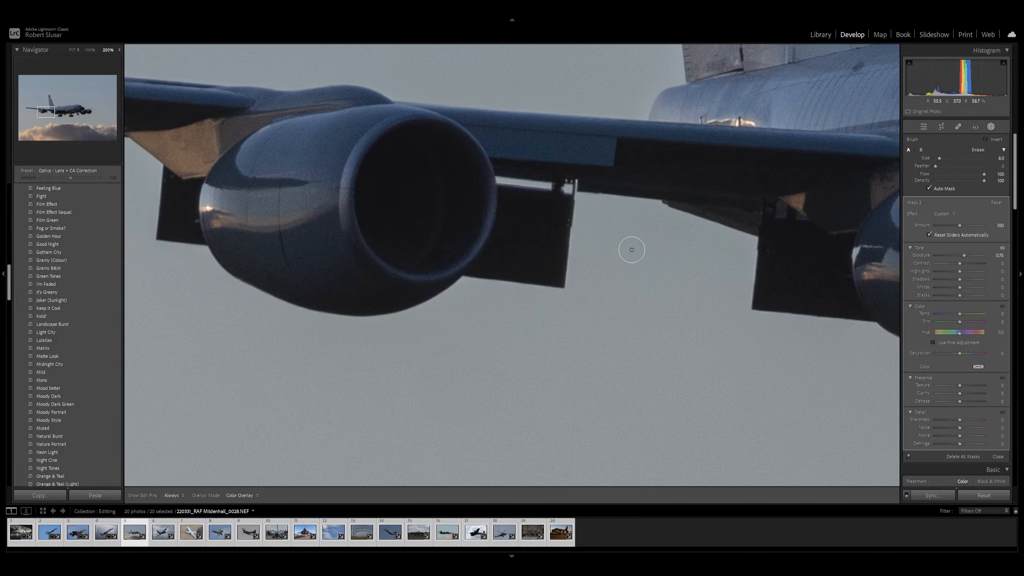
pyautogui.press('d')
pyautogui.click(565, 300)
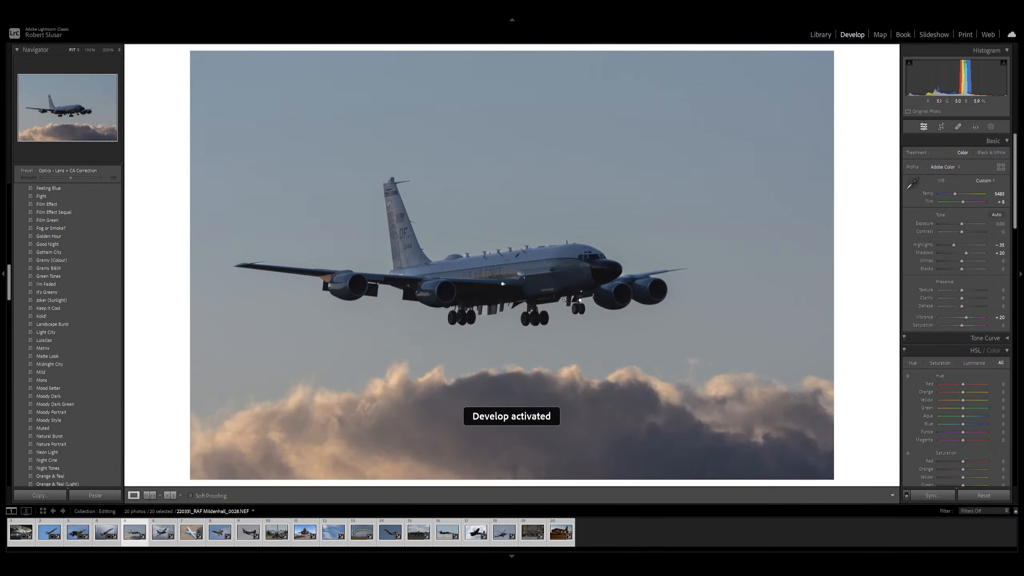
# - Examine the upper fuselage and antenna edges at 200% with the masking brush set to size 11
pyautogui.click(580, 322)
pyautogui.click(505, 253)
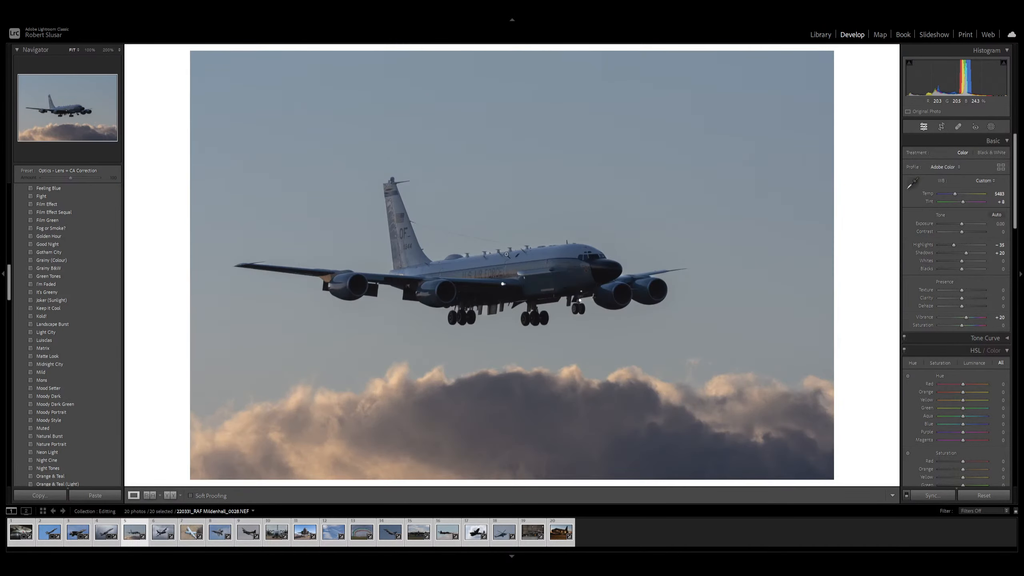
pyautogui.click(466, 255)
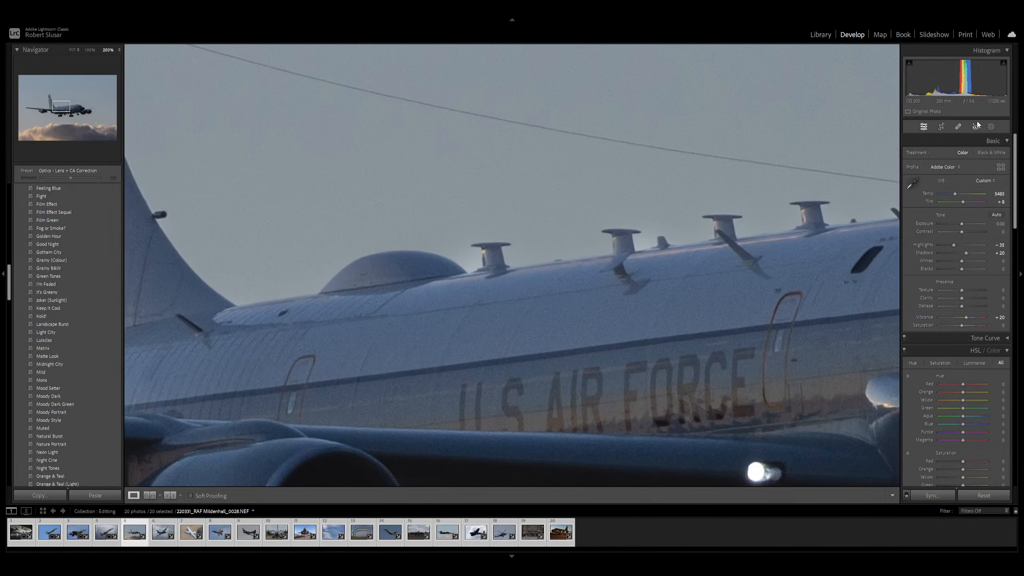
pyautogui.click(991, 127)
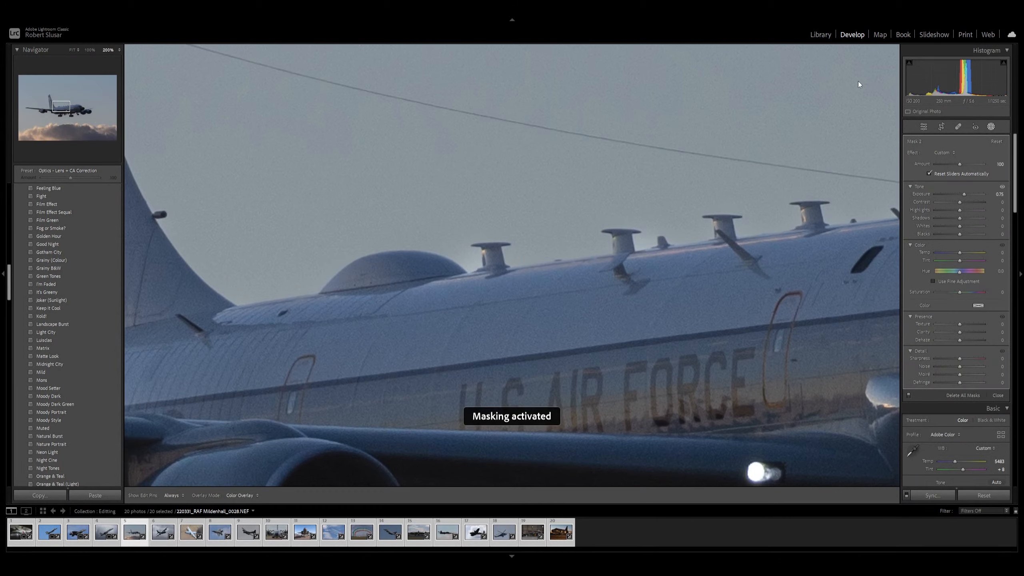
pyautogui.press('k')
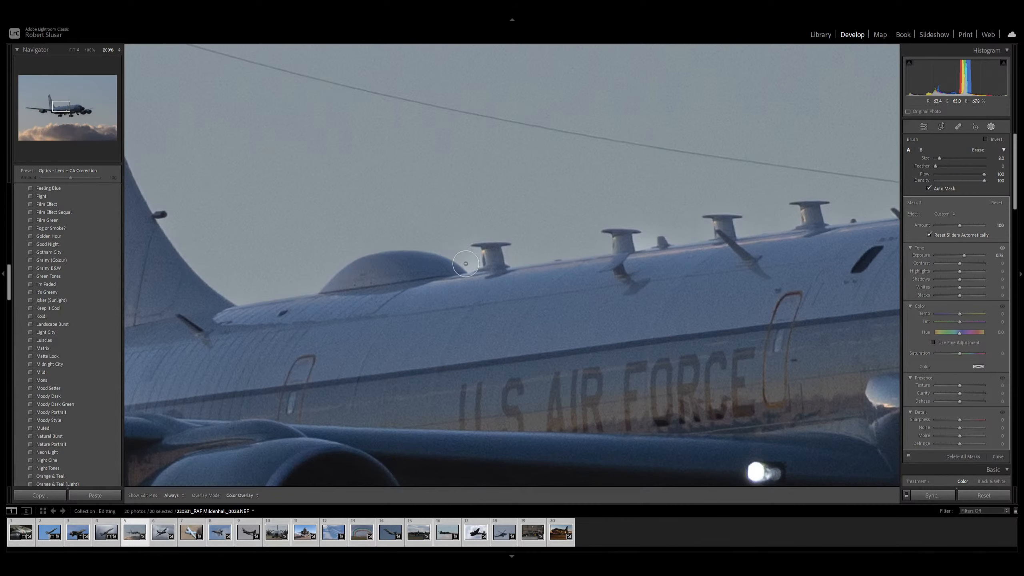
pyautogui.scroll(3, 467, 261)
pyautogui.press('h')
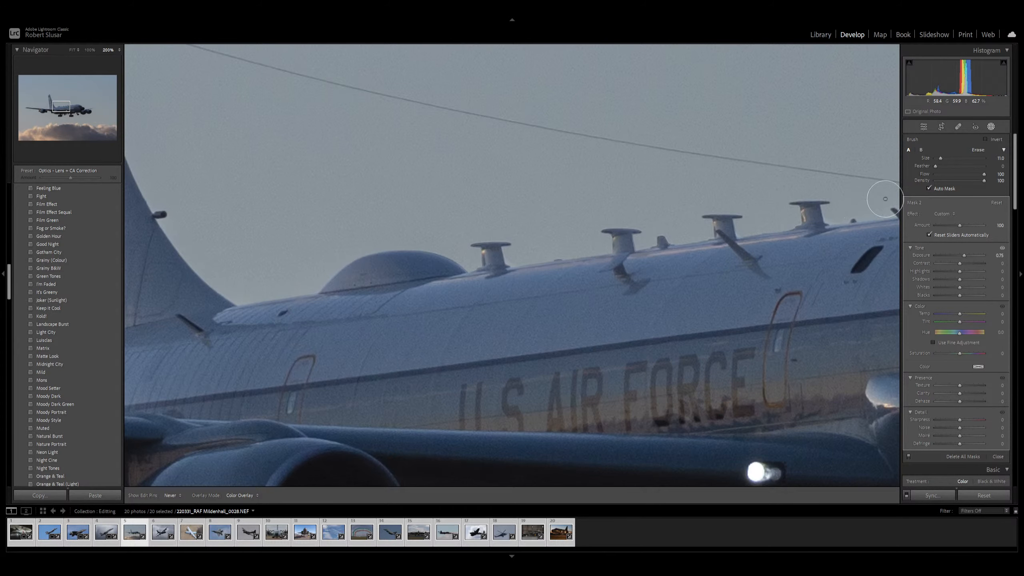
pyautogui.press('h')
pyautogui.press('d')
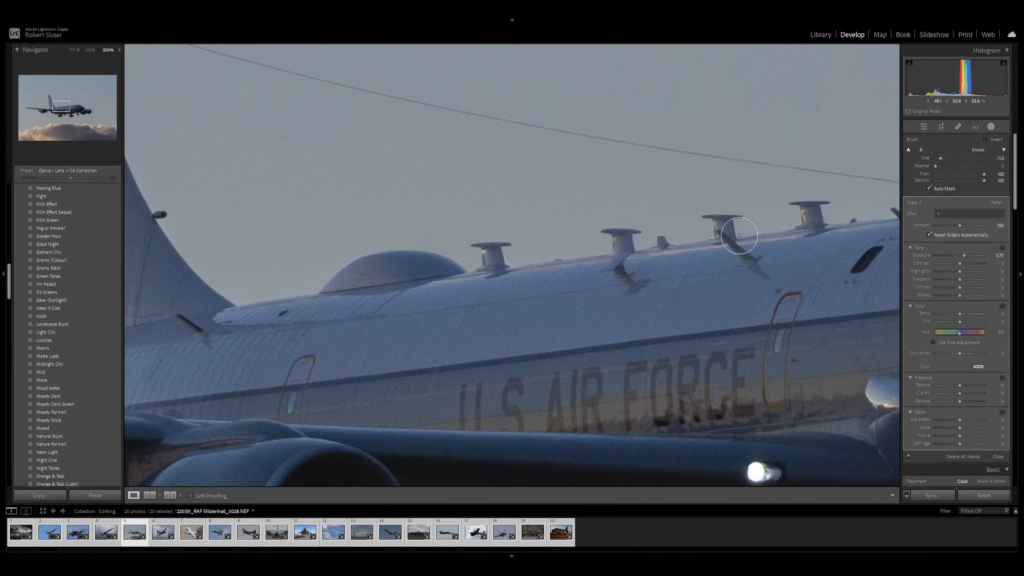
# - Inspect the aircraft's underside, landing gear and nose wheel at 200% with the brush mask active
pyautogui.moveTo(772, 244); pyautogui.dragTo(509, 265)
pyautogui.moveTo(611, 274); pyautogui.dragTo(503, 95)
pyautogui.hotkey('shift', 'w')
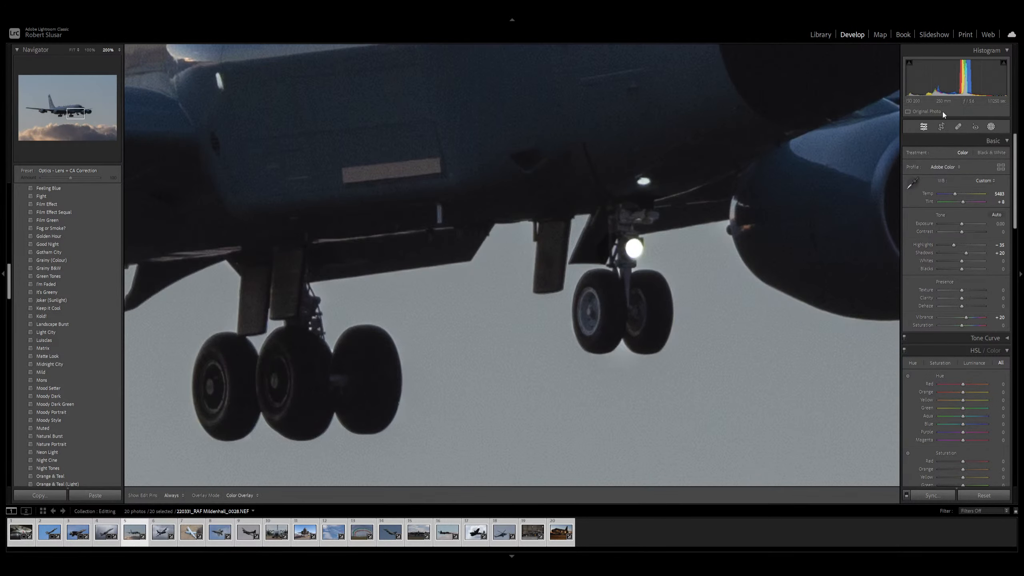
pyautogui.press('k')
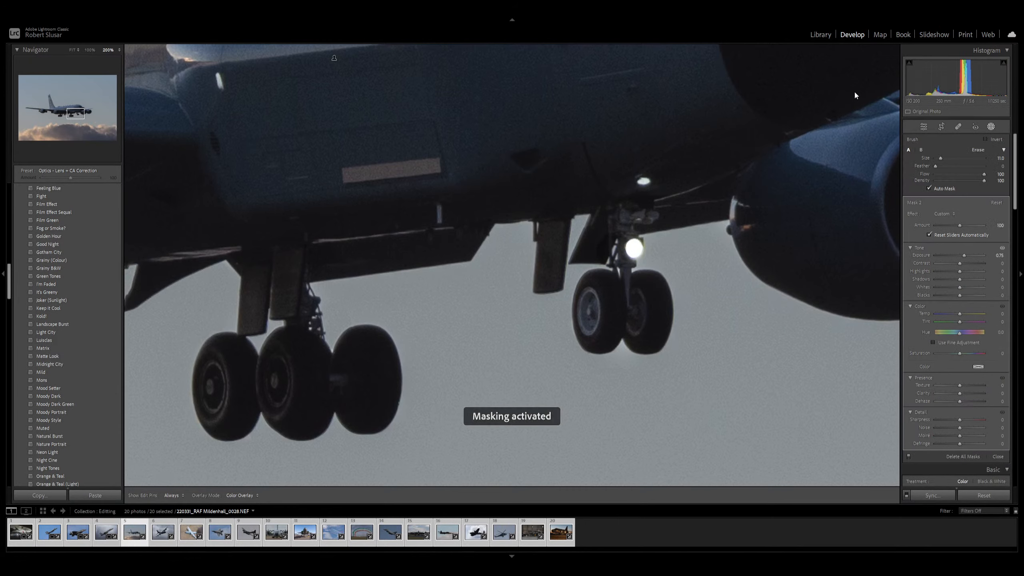
pyautogui.press('h')
pyautogui.press('h')
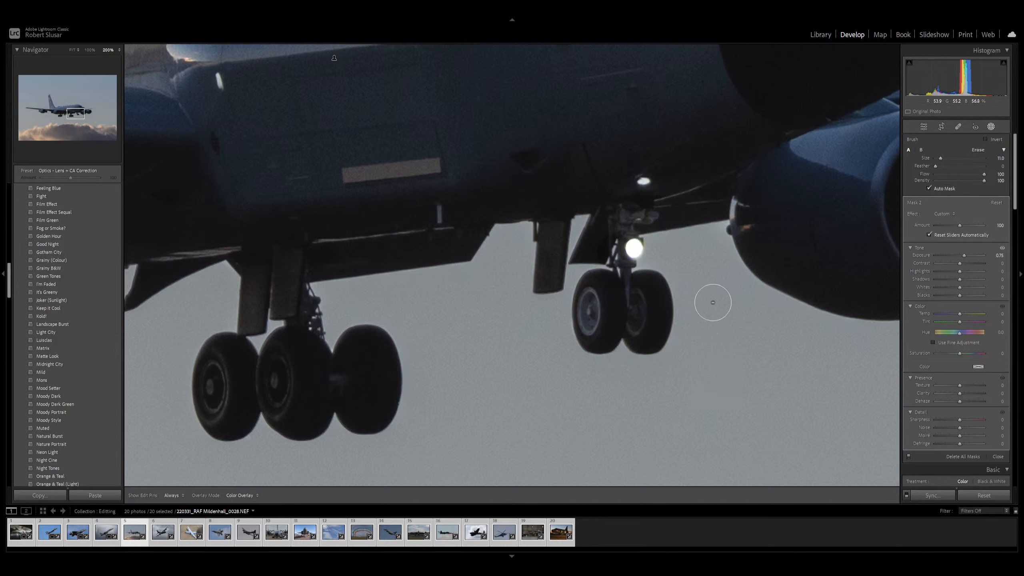
pyautogui.press('d')
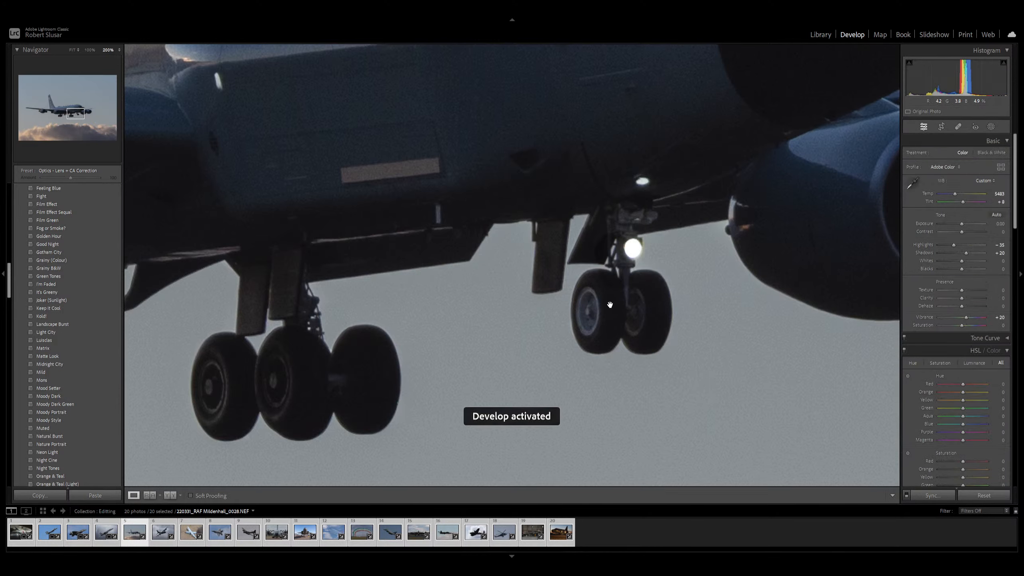
# - Set the aircraft mask's Texture to 75
pyautogui.press('z')
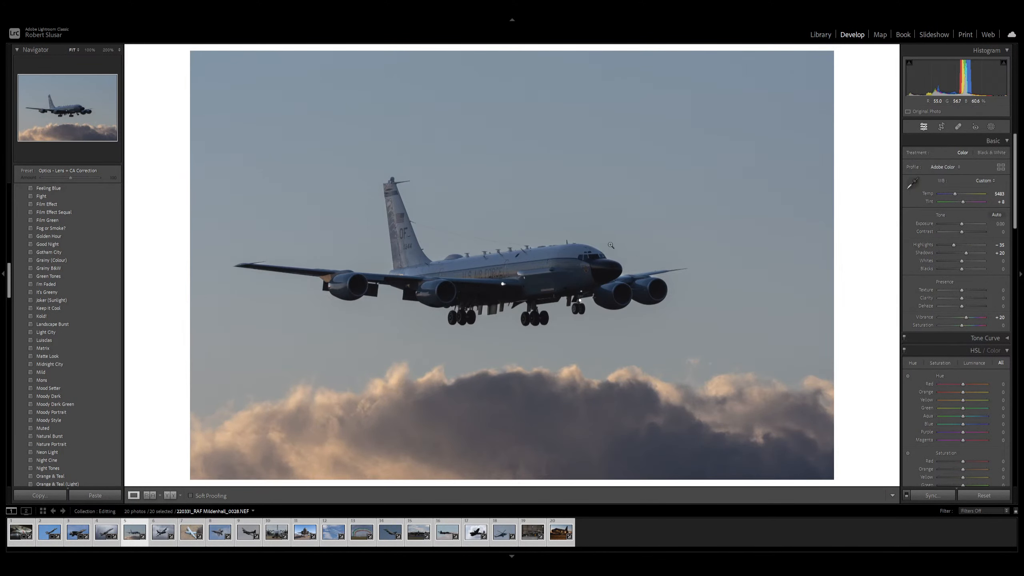
pyautogui.click(995, 129)
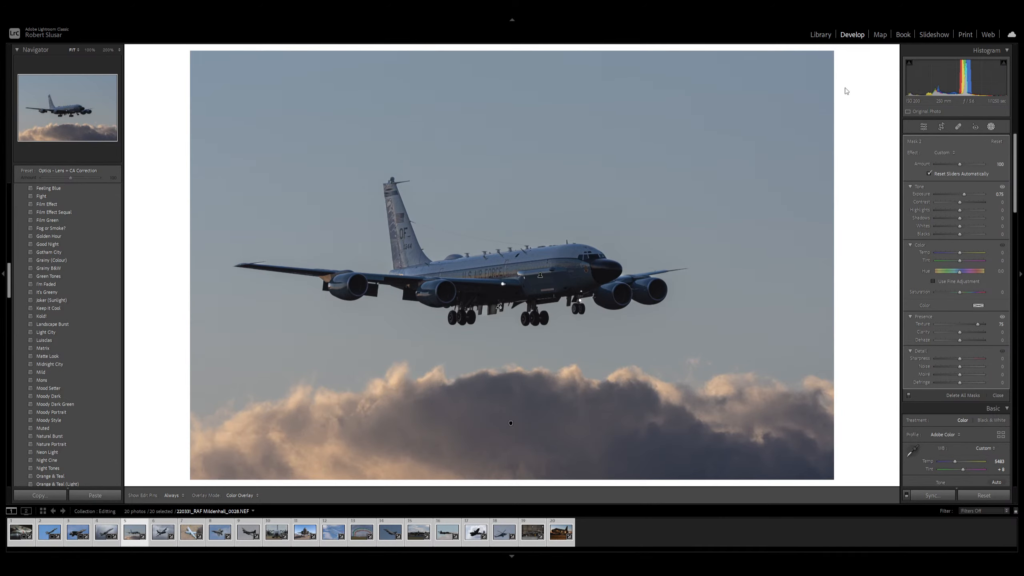
pyautogui.press('d')
# - Tighten the crop around the aircraft and nudge the photo slightly down and left inside the crop frame
pyautogui.press('r')
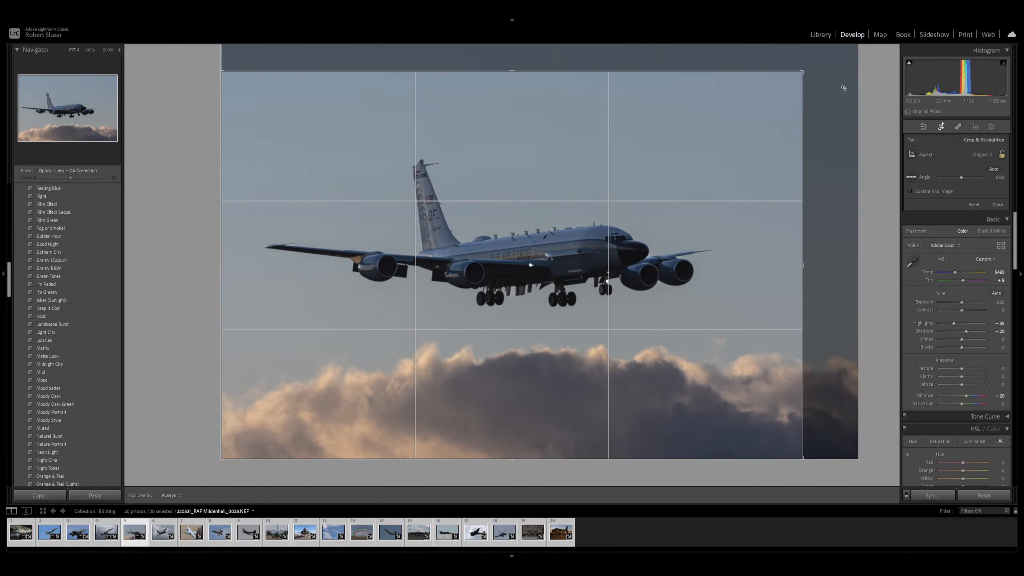
pyautogui.press('Down')
pyautogui.press('Down')
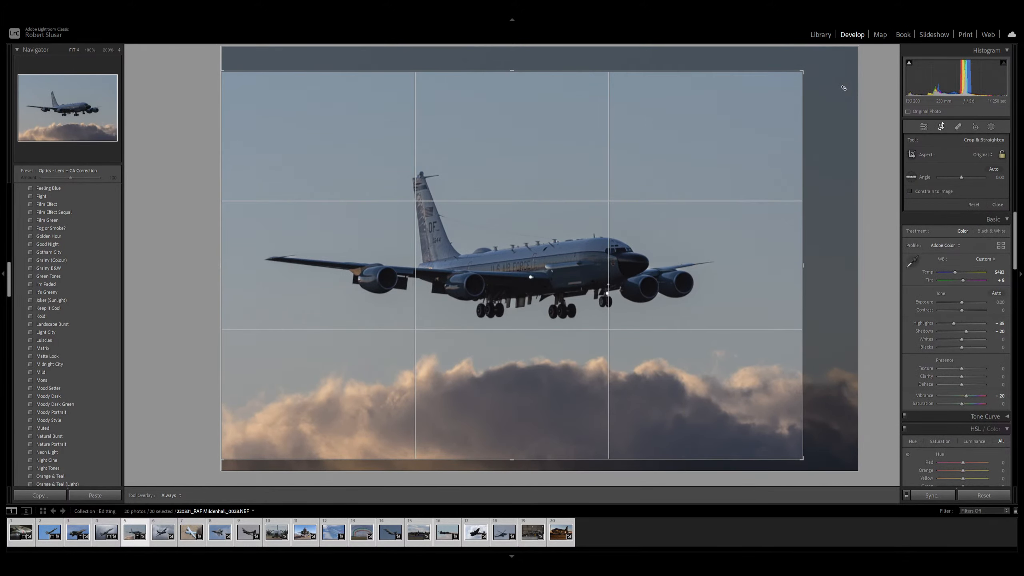
pyautogui.press('Up')
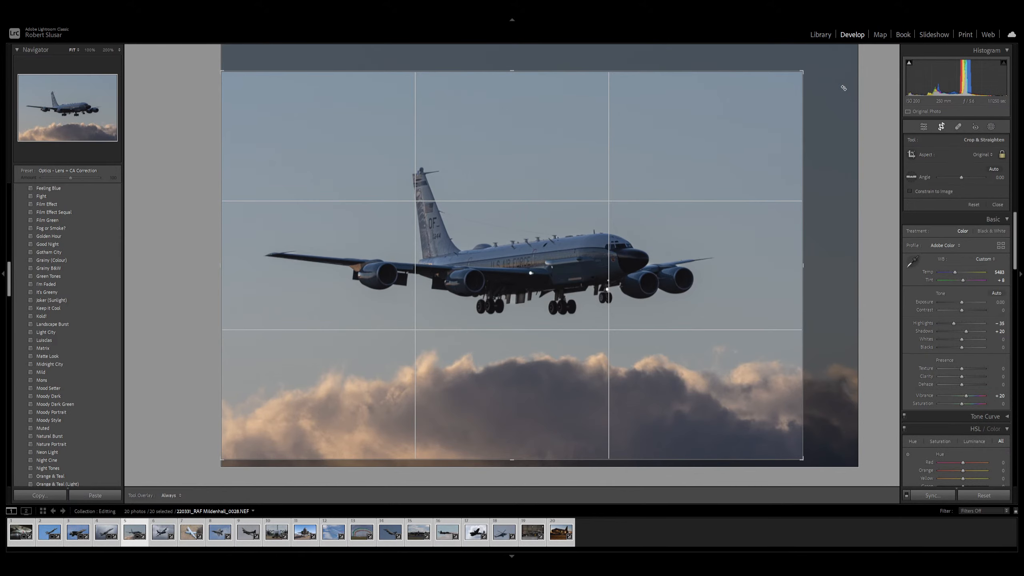
pyautogui.press('d')
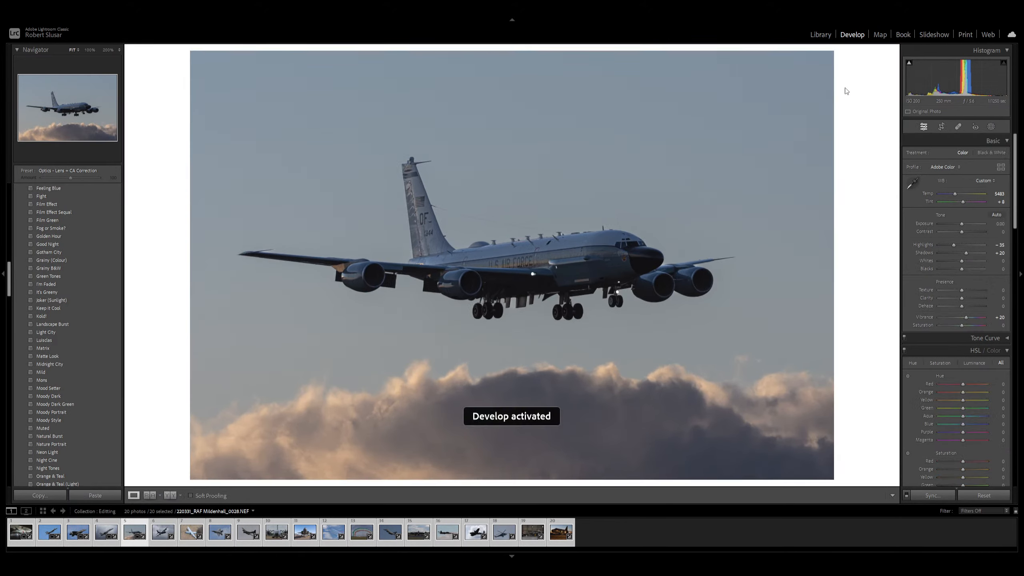
pyautogui.press('r')
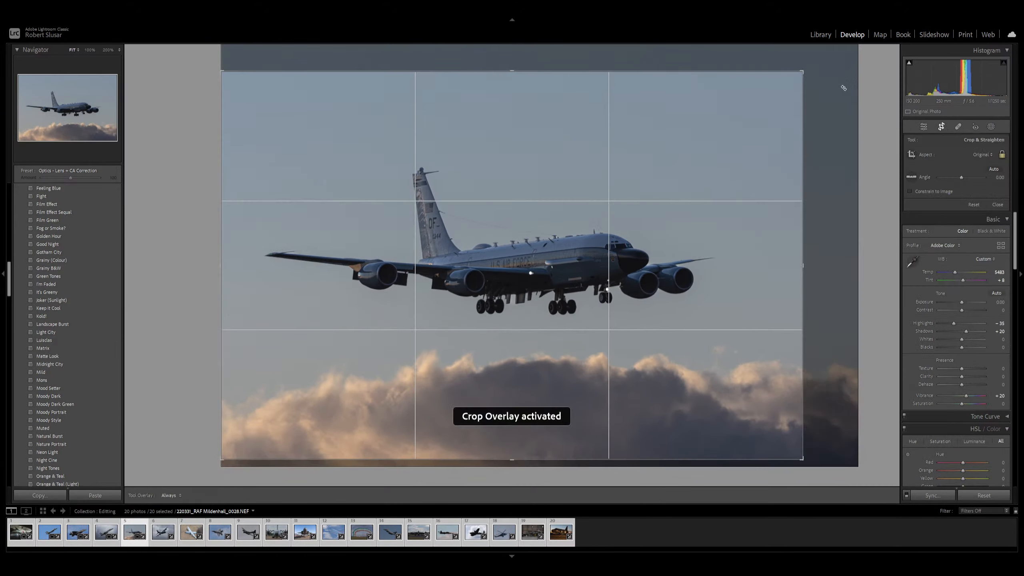
pyautogui.press('Left')
pyautogui.press('Left')
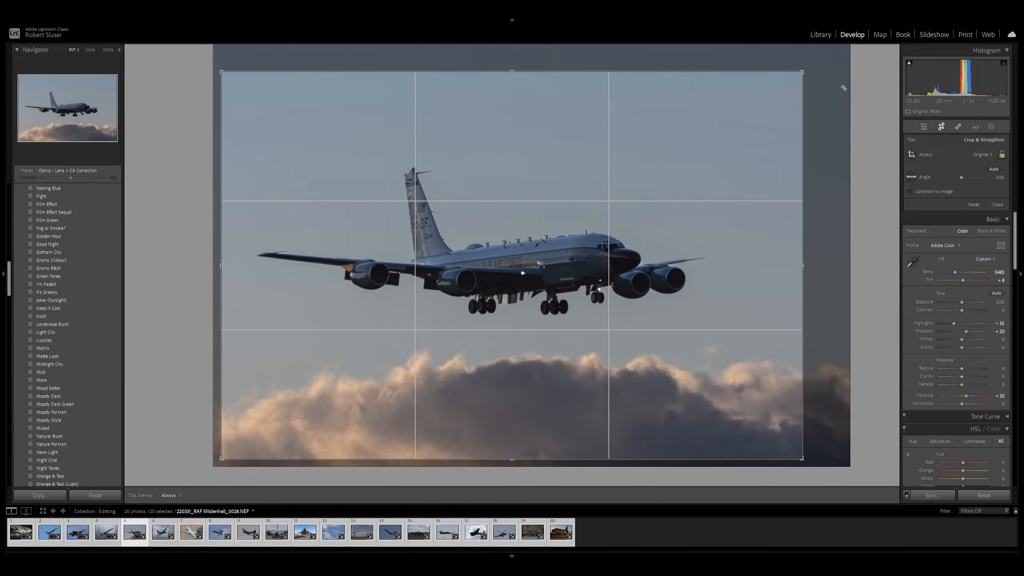
pyautogui.press('d')
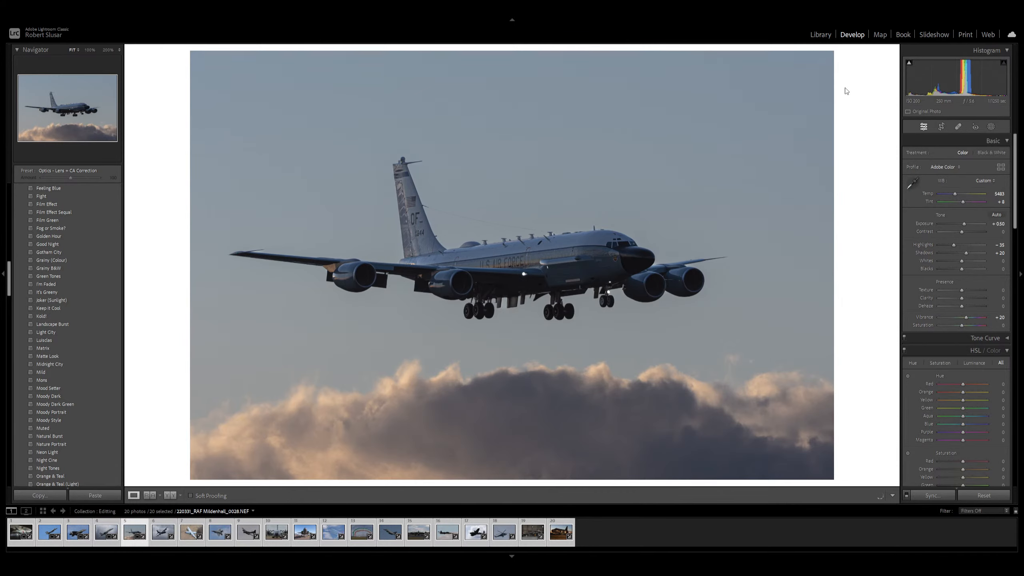
# - Set the photo's overall Exposure to +0.35
pyautogui.press('-')
pyautogui.press('-')
pyautogui.press('-')
pyautogui.press('-')
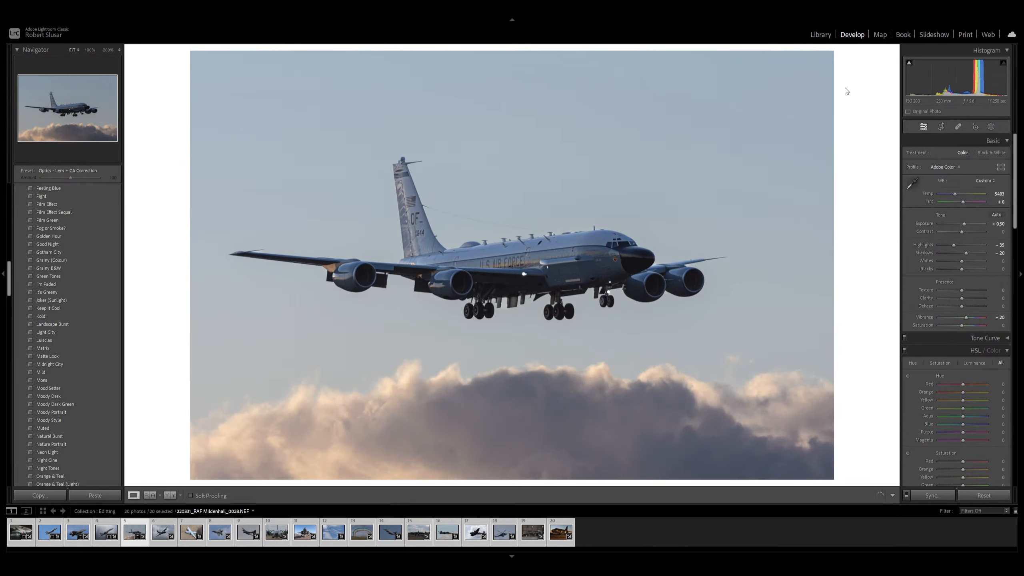
pyautogui.press('-')
pyautogui.press('-')
pyautogui.press('-')
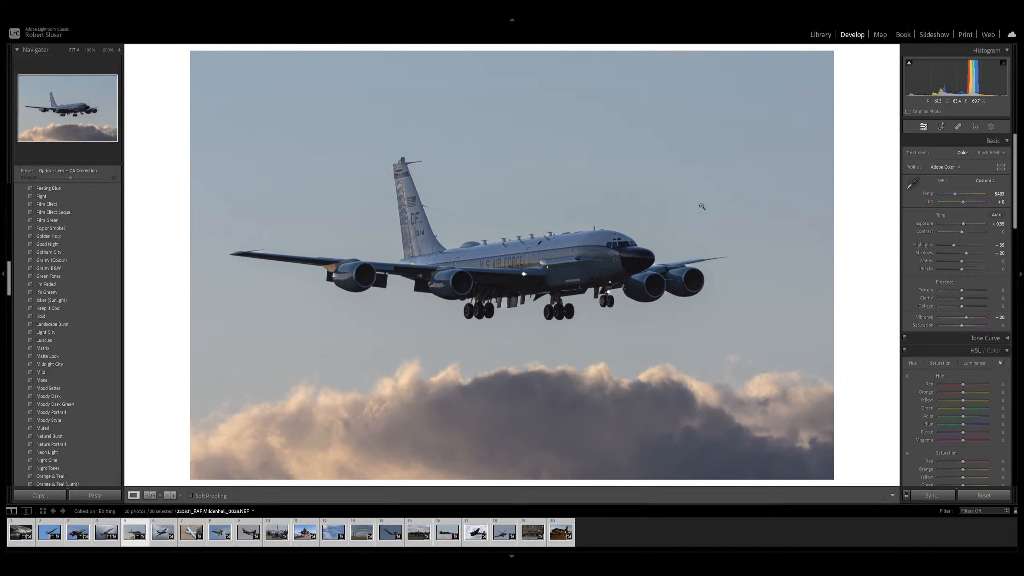
# - Add an inverted radial gradient mask around the aircraft and set its Exposure to −0.15 to darken the surroundings
pyautogui.click(991, 127)
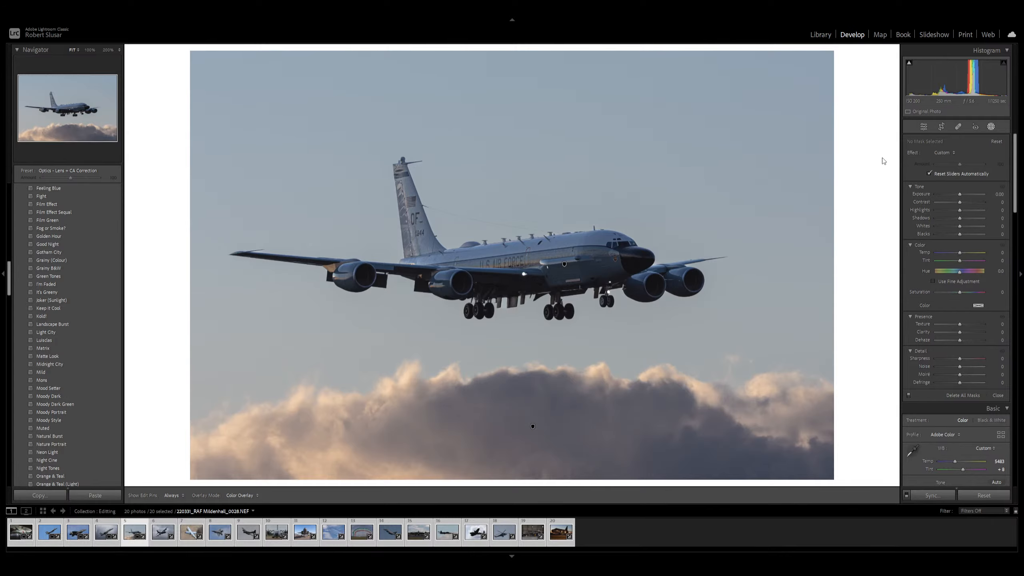
pyautogui.hotkey('shift', 'm')
pyautogui.moveTo(477, 262); pyautogui.dragTo(788, 346)
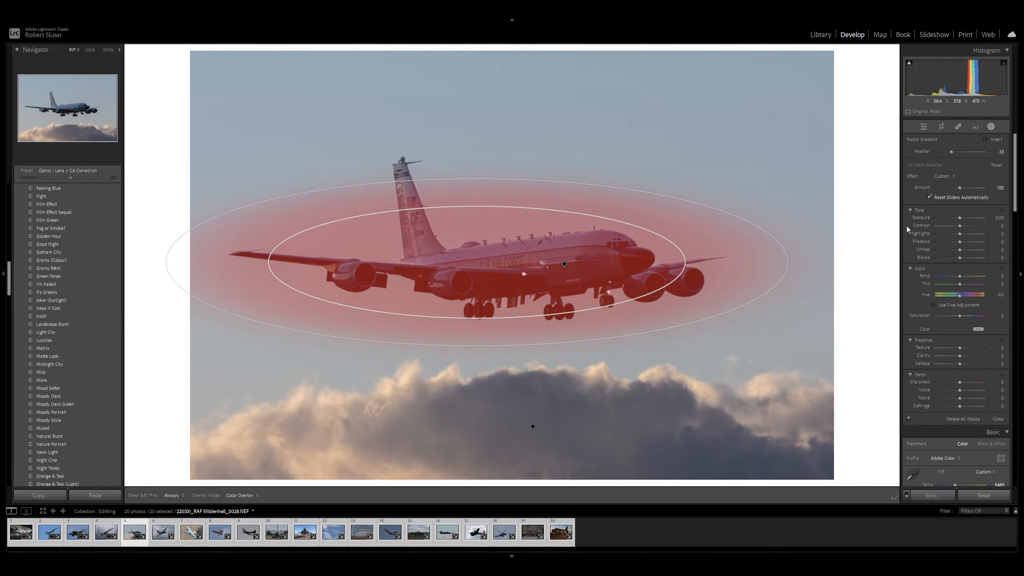
pyautogui.click(986, 140)
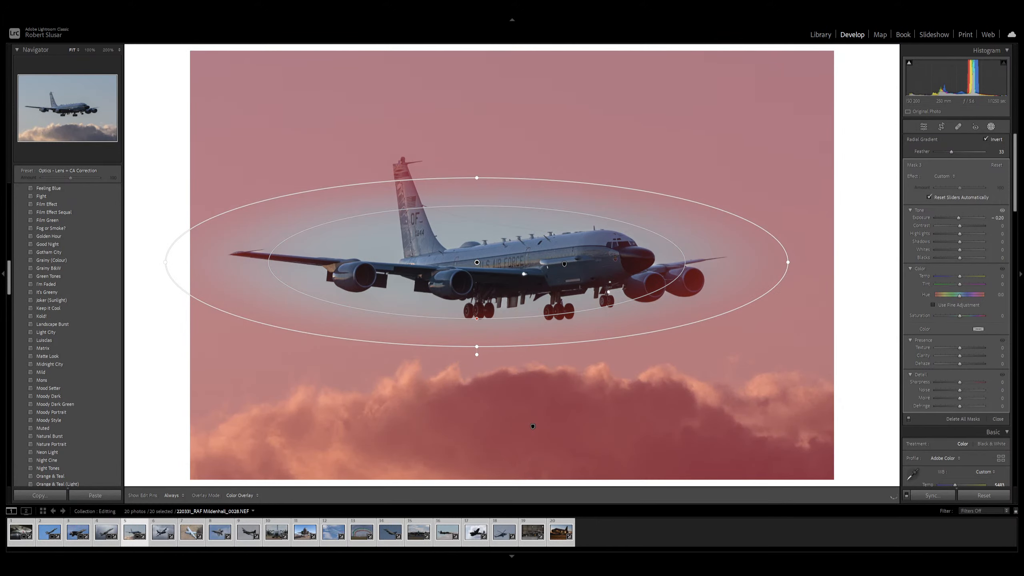
pyautogui.moveTo(959, 218); pyautogui.dragTo(960, 218)
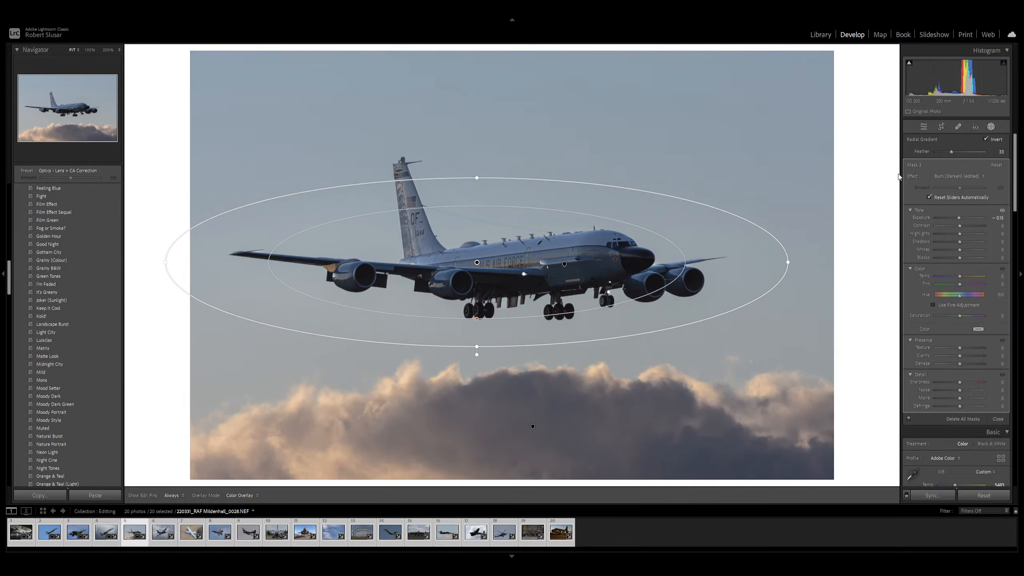
# - Make the radial gradient taller to include the tail fin and move it right so it surrounds the whole aircraft
pyautogui.moveTo(479, 180); pyautogui.dragTo(476, 148)
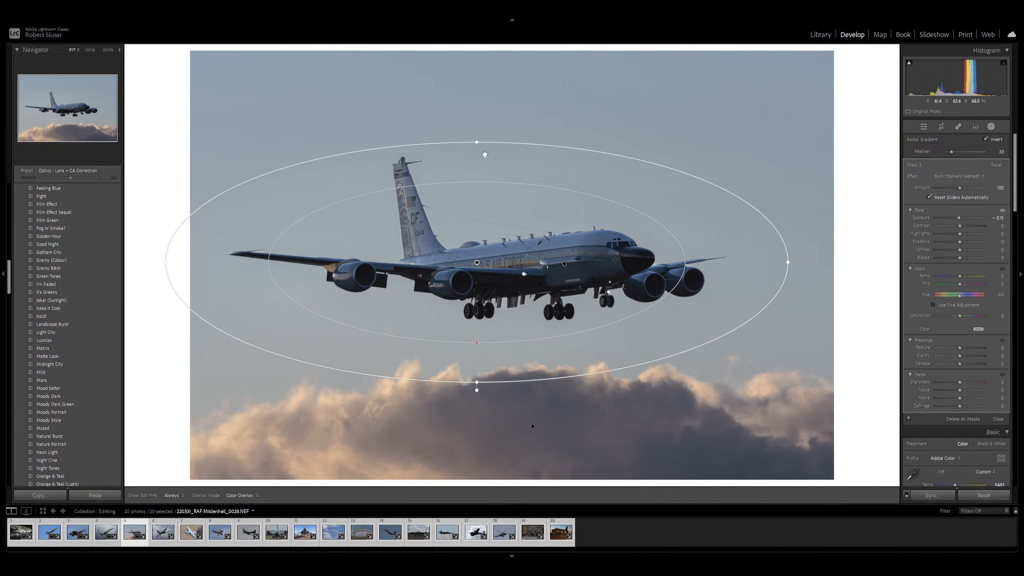
pyautogui.press('d')
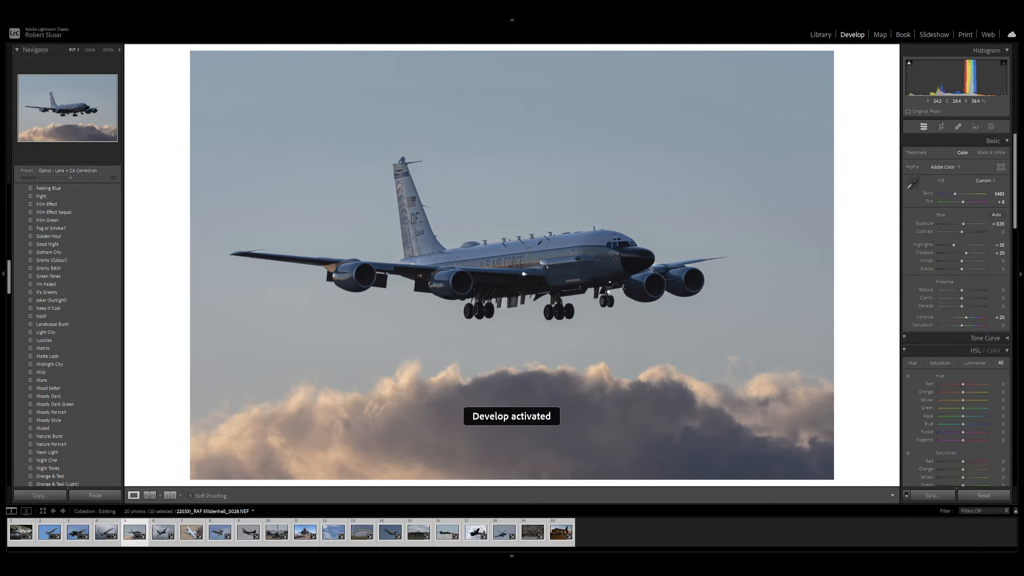
pyautogui.press('r')
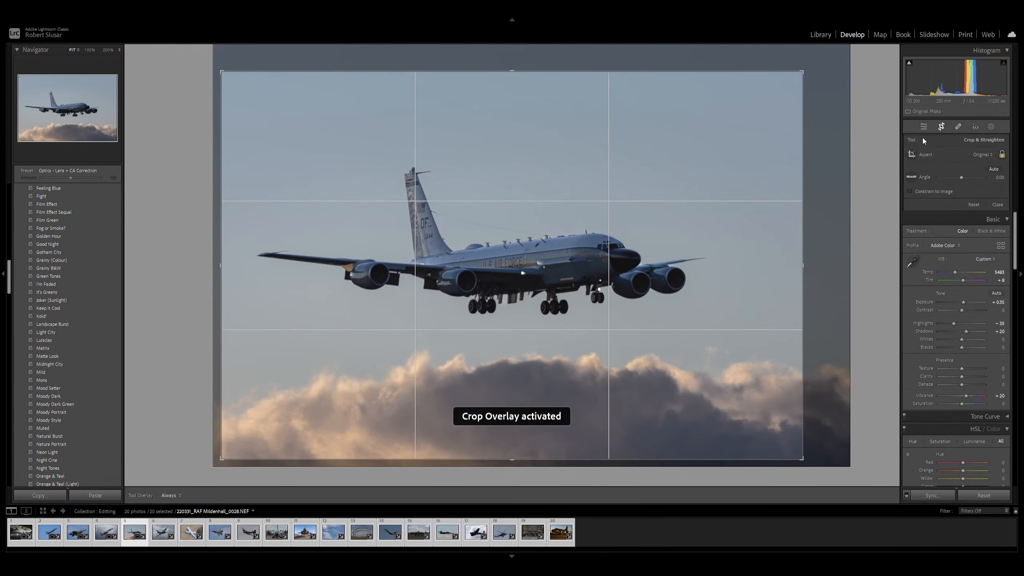
pyautogui.press('d')
pyautogui.click(991, 127)
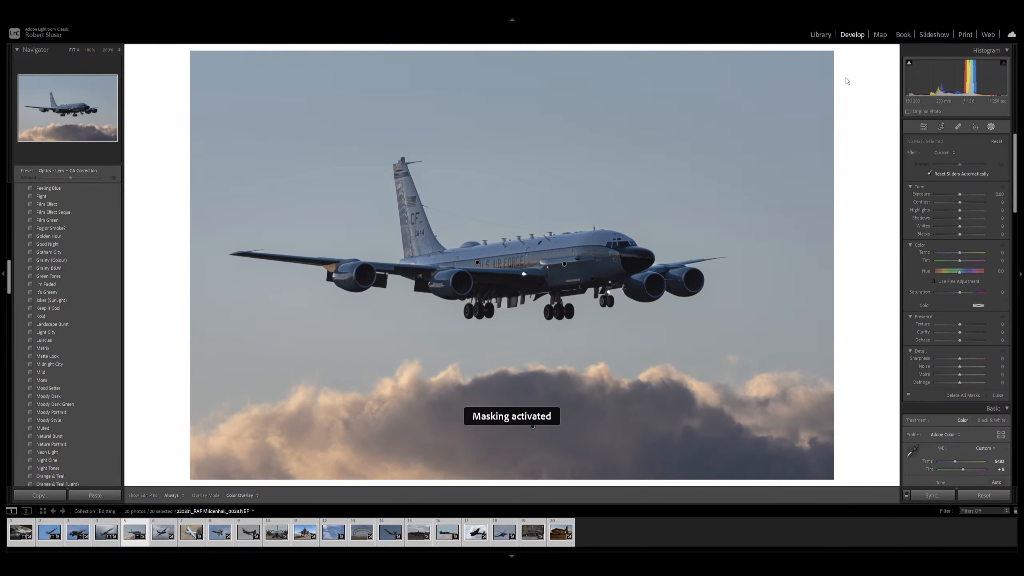
pyautogui.moveTo(477, 262); pyautogui.dragTo(516, 260)
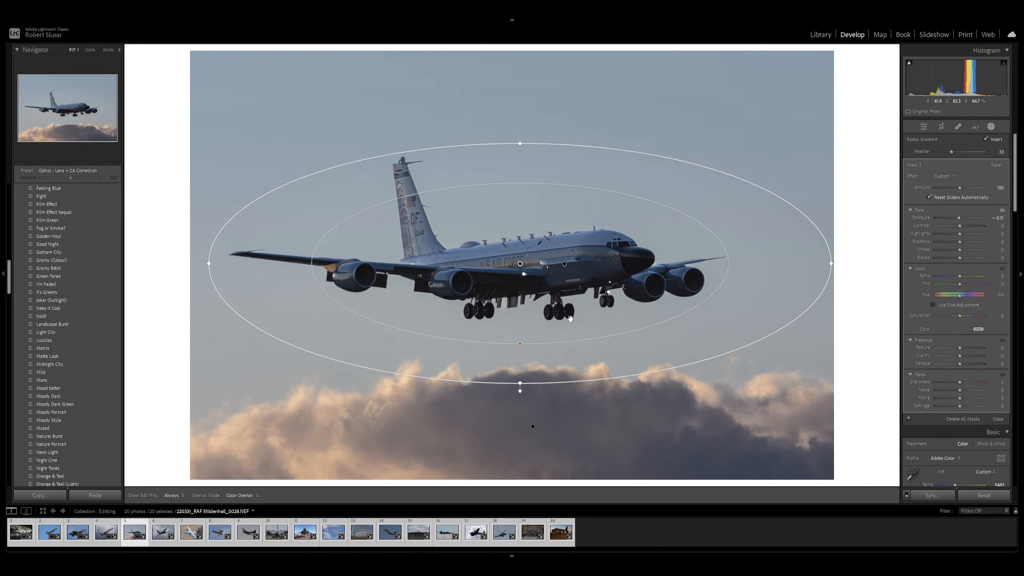
pyautogui.press('d')
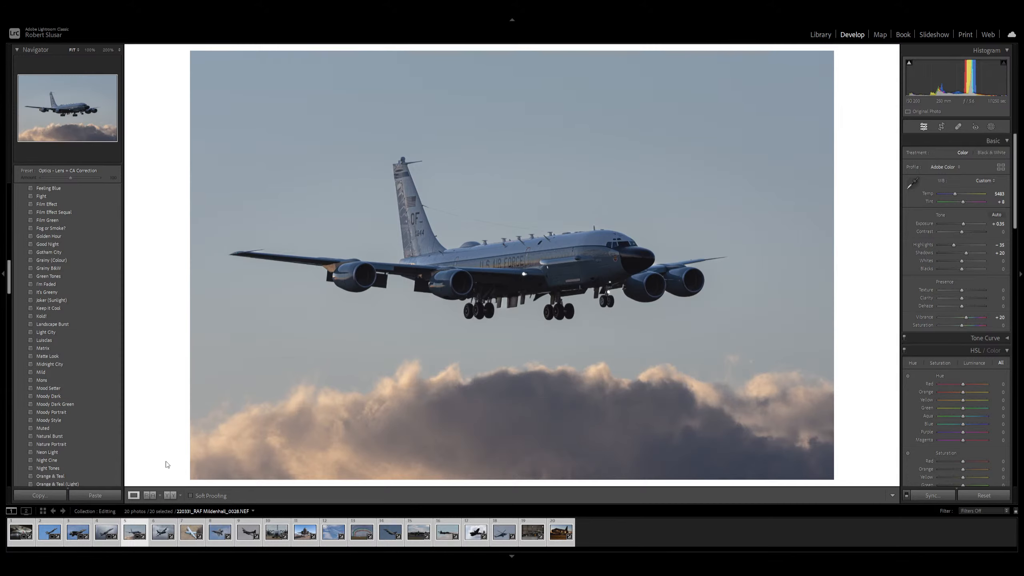
# - Compare the edited aircraft photo side by side with its original, then return to the single-photo view
pyautogui.click(167, 496)
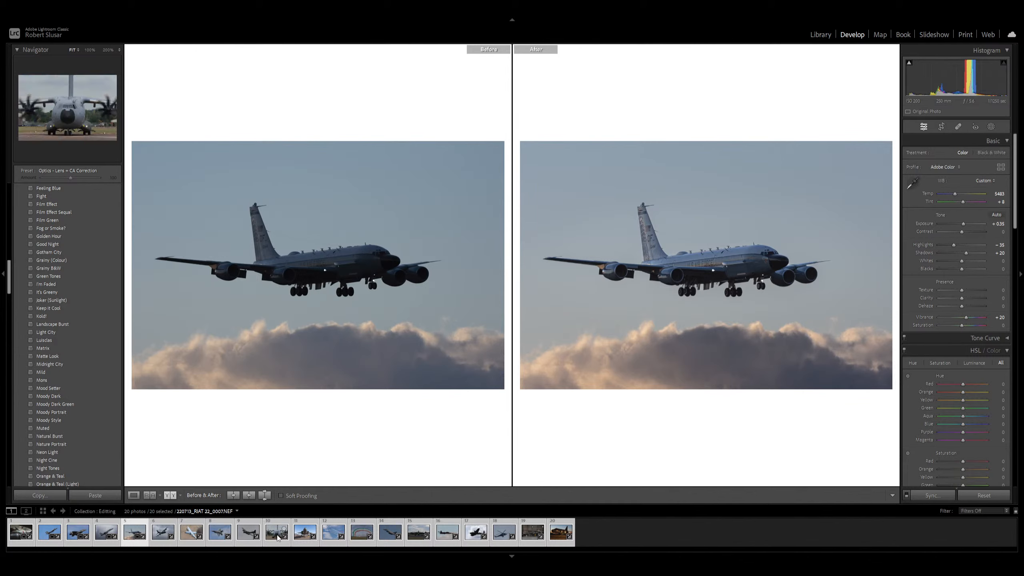
pyautogui.click(133, 496)
# - Open the head-on photo of the grey propeller transport aircraft and straighten it to an angle of −0.89
pyautogui.click(281, 541)
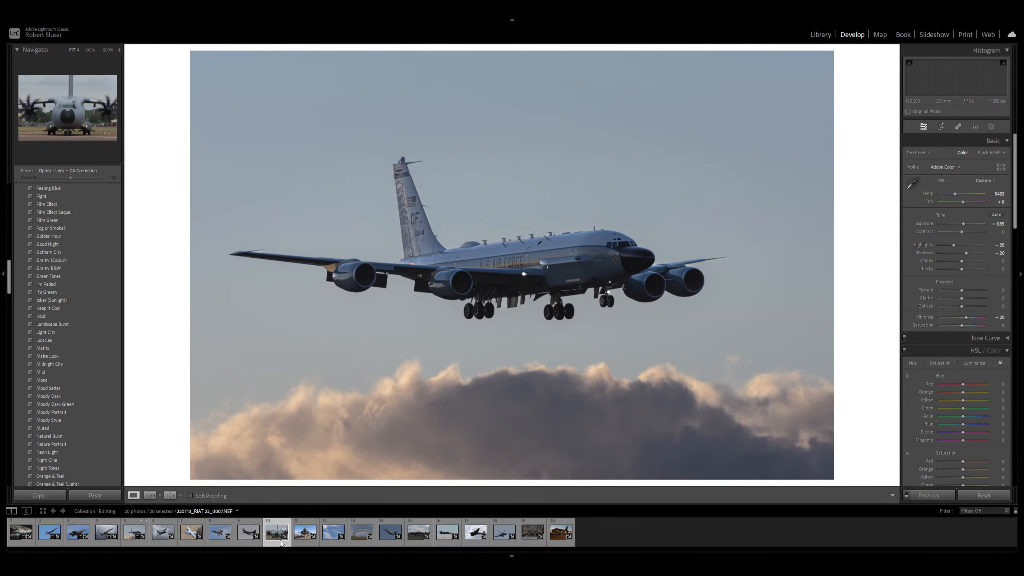
pyautogui.click(281, 542)
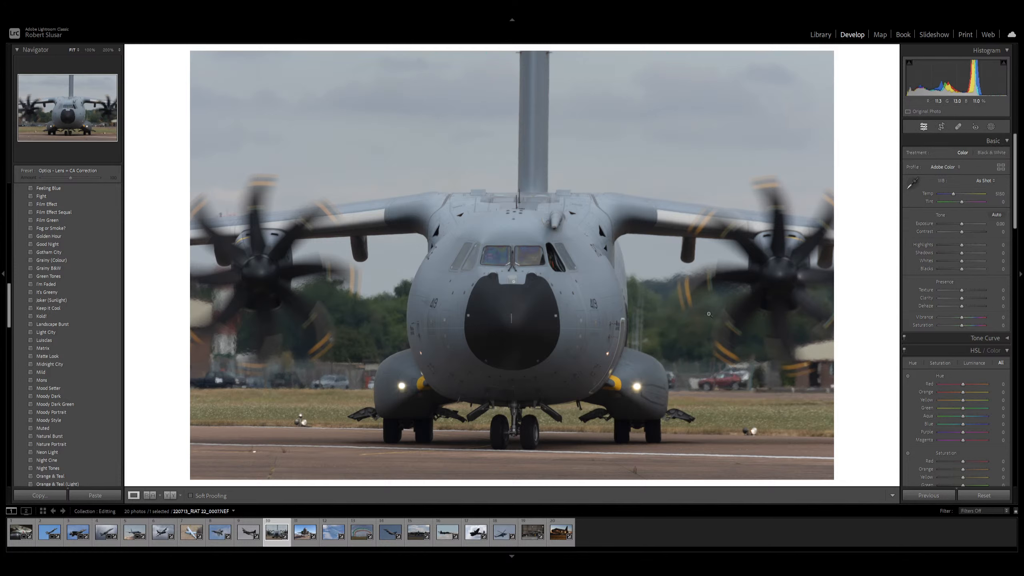
pyautogui.click(944, 125)
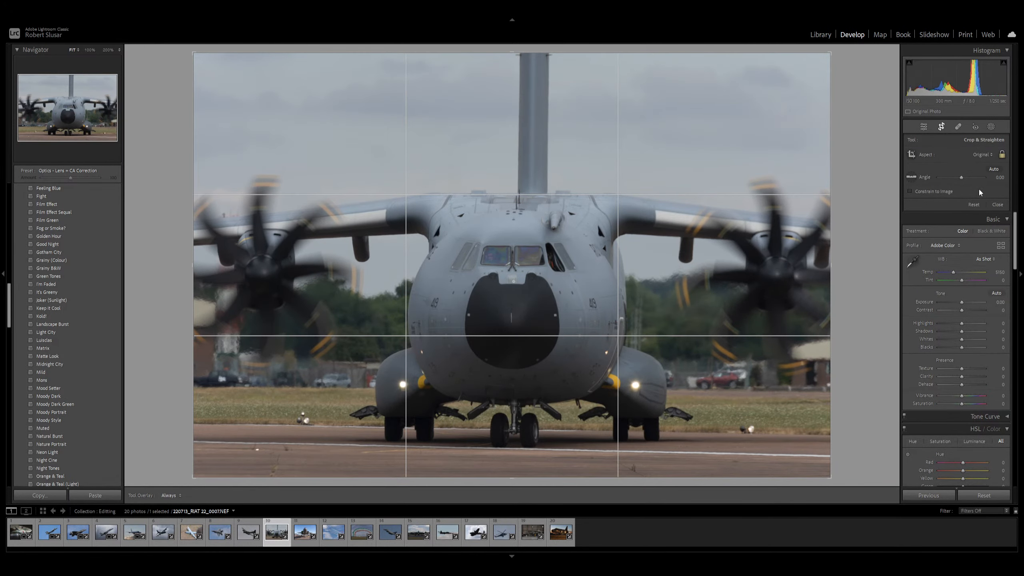
pyautogui.click(994, 169)
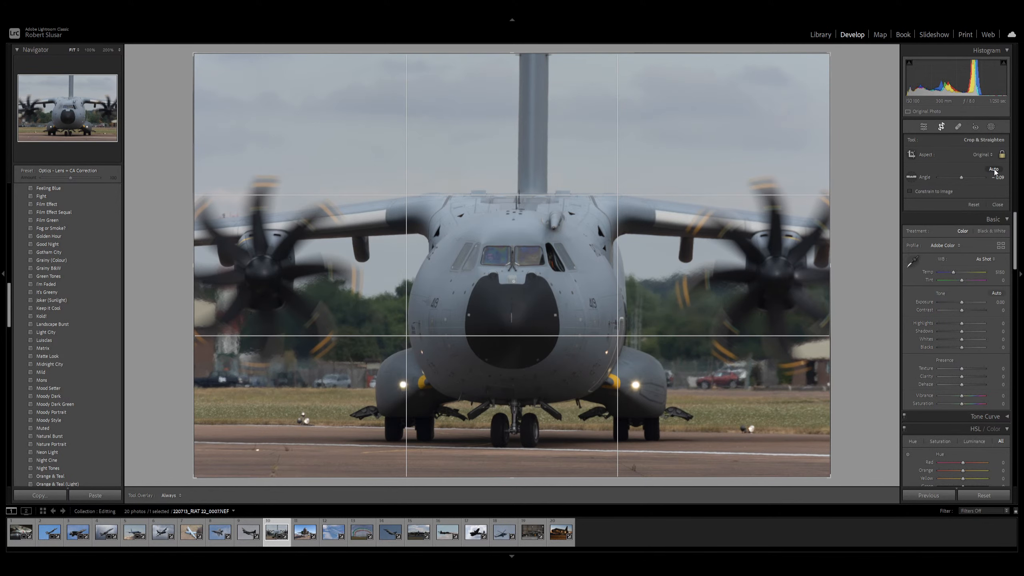
pyautogui.moveTo(880, 172); pyautogui.dragTo(880, 177)
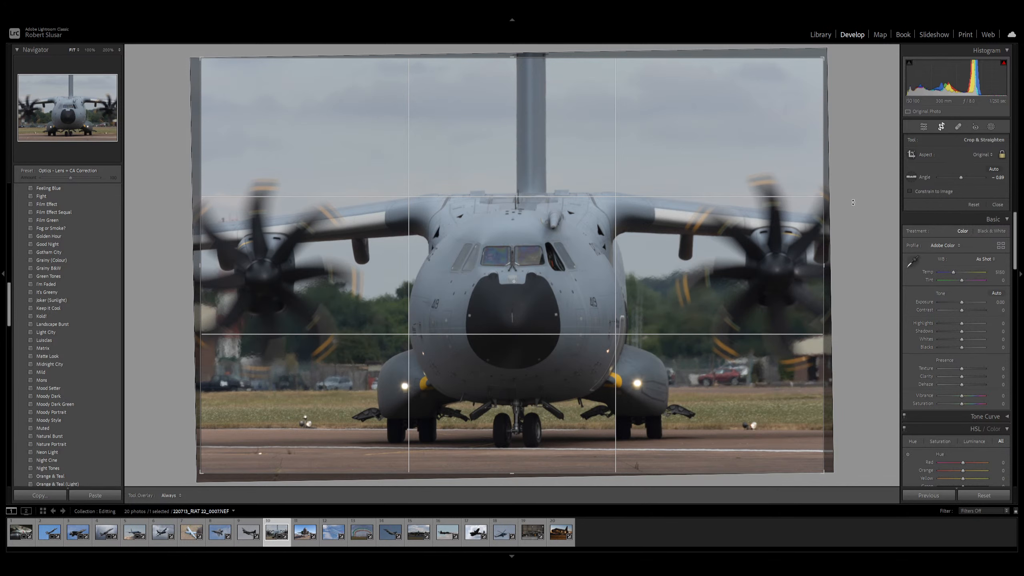
pyautogui.press('d')
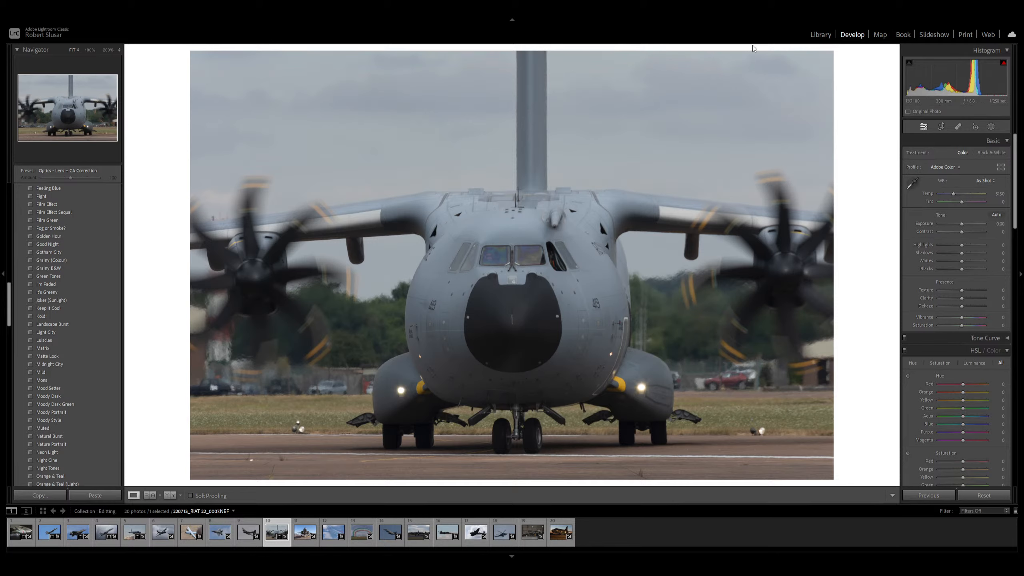
# - Lower the transport aircraft photo's Highlights to −55
pyautogui.hotkey('shift', '-')
pyautogui.hotkey('shift', '-')
pyautogui.hotkey('shift', '-')
pyautogui.hotkey('shift', '-')
pyautogui.hotkey('shift', '-')
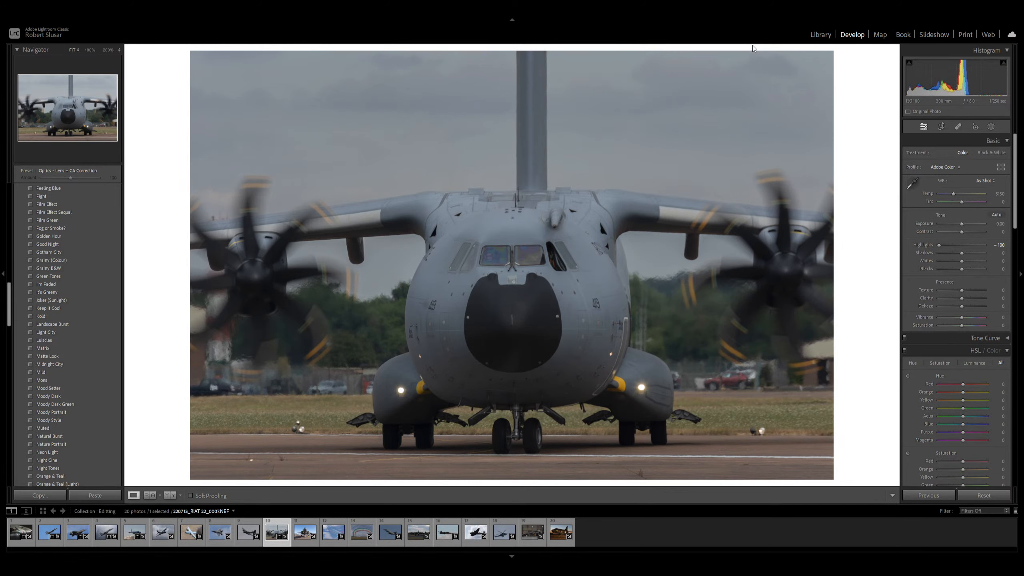
pyautogui.hotkey('shift', '=')
pyautogui.press('=')
pyautogui.press('=')
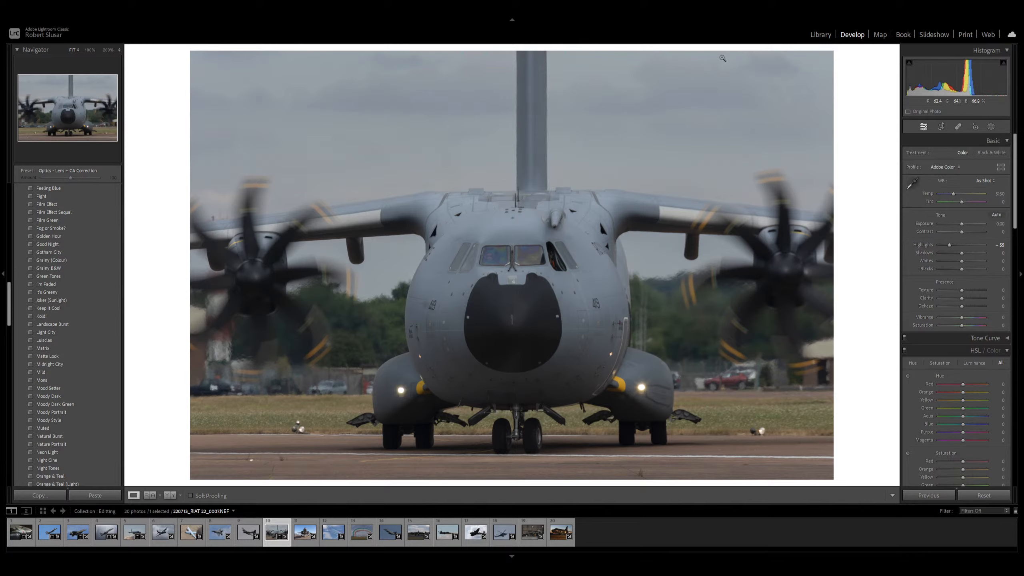
# - Set the photo's Dehaze to +20 and its Clarity to +60
pyautogui.hotkey('shift', 'Up')
pyautogui.press('Up')
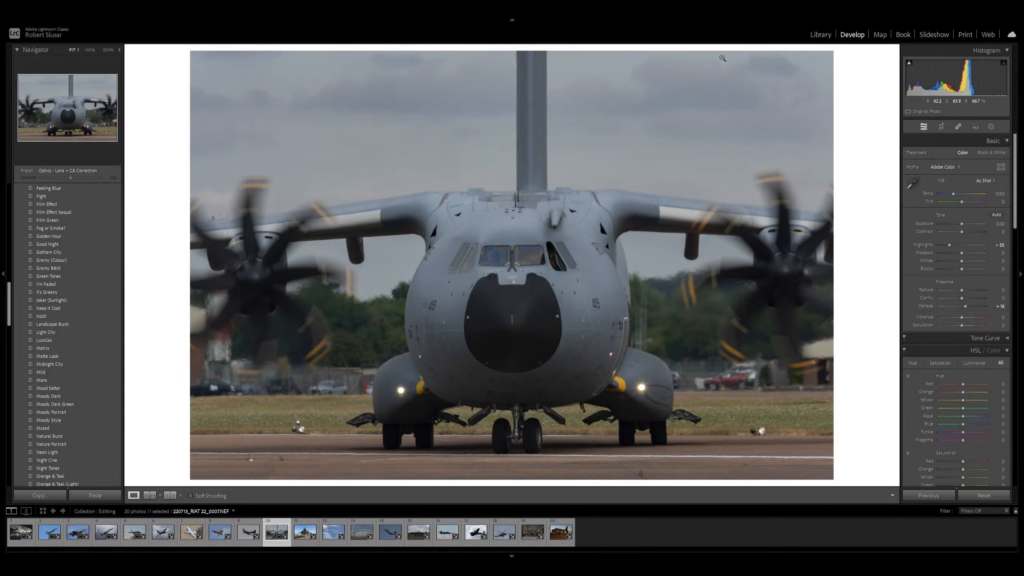
pyautogui.press('Up')
pyautogui.press('Up')
pyautogui.press('Up')
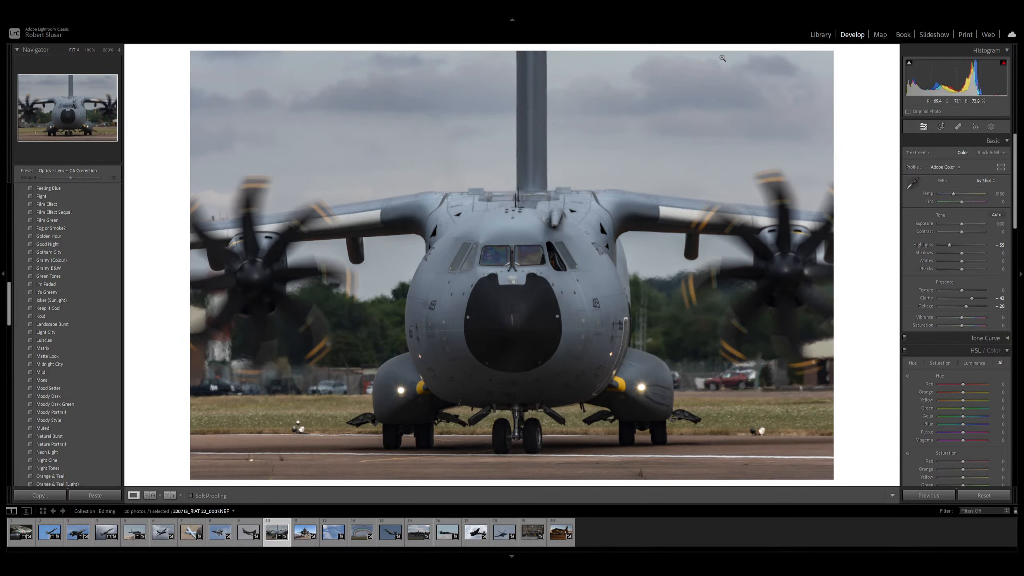
pyautogui.press('+')
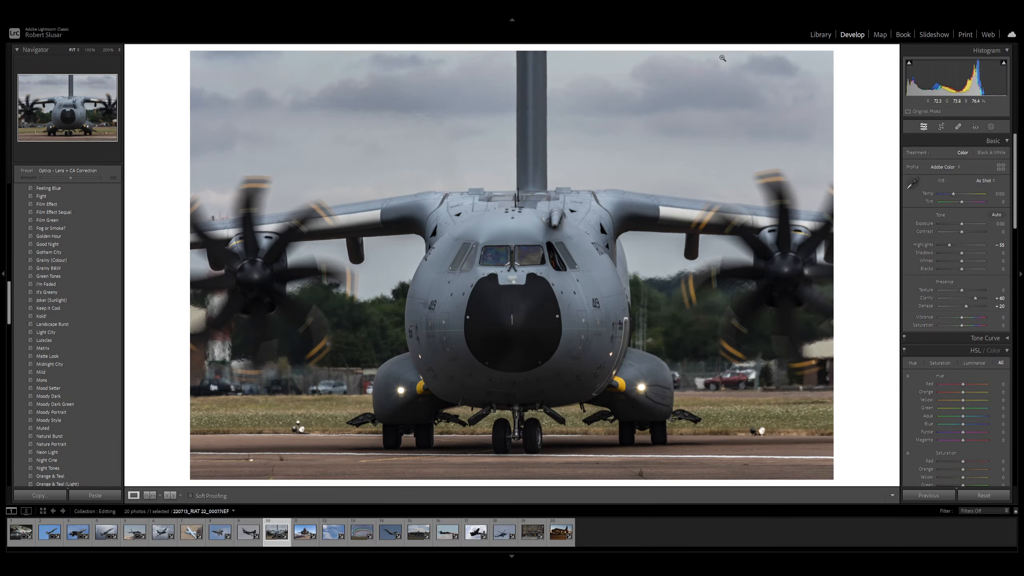
# - Set the photo's Texture to +56 and its overall Exposure to +0.35
pyautogui.hotkey('ctrl', 'y')
pyautogui.press('+')
pyautogui.press('+')
pyautogui.press('+')
pyautogui.press('+')
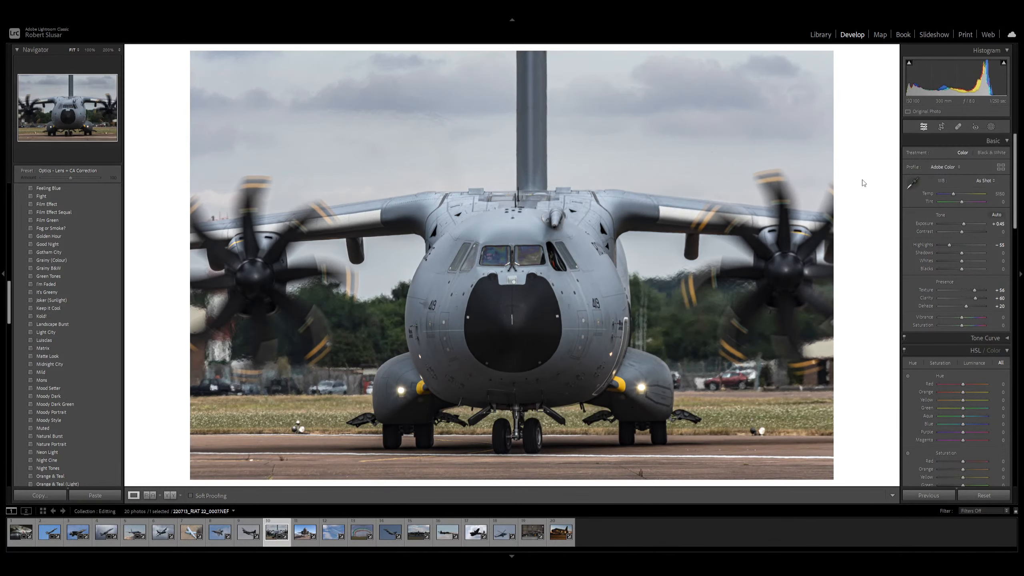
pyautogui.press('+')
pyautogui.press('-')
pyautogui.press('-')
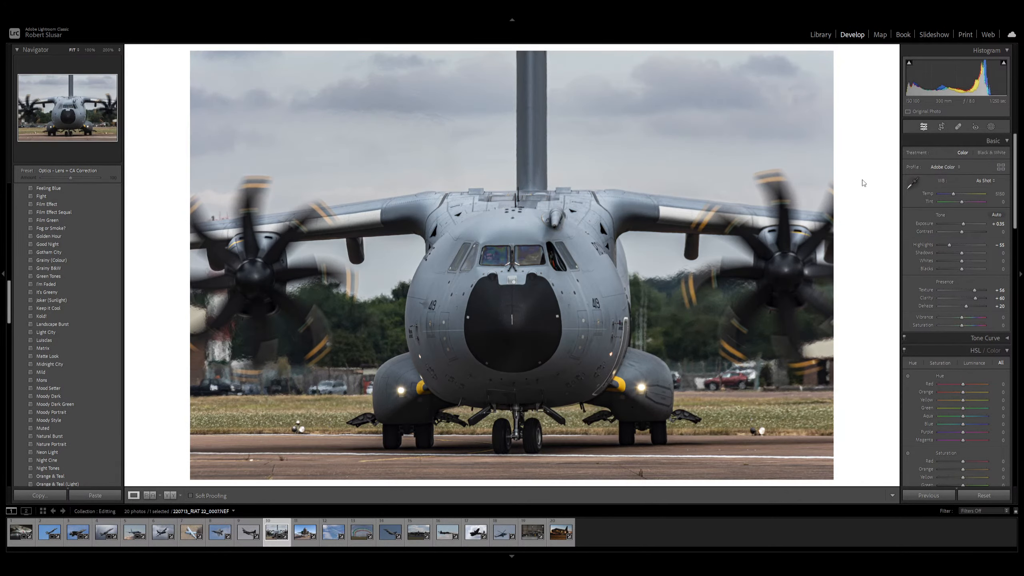
# - Tighten the crop around the transport aircraft, trimming mostly sky, and nudge the photo slightly right within the frame
pyautogui.press('r')
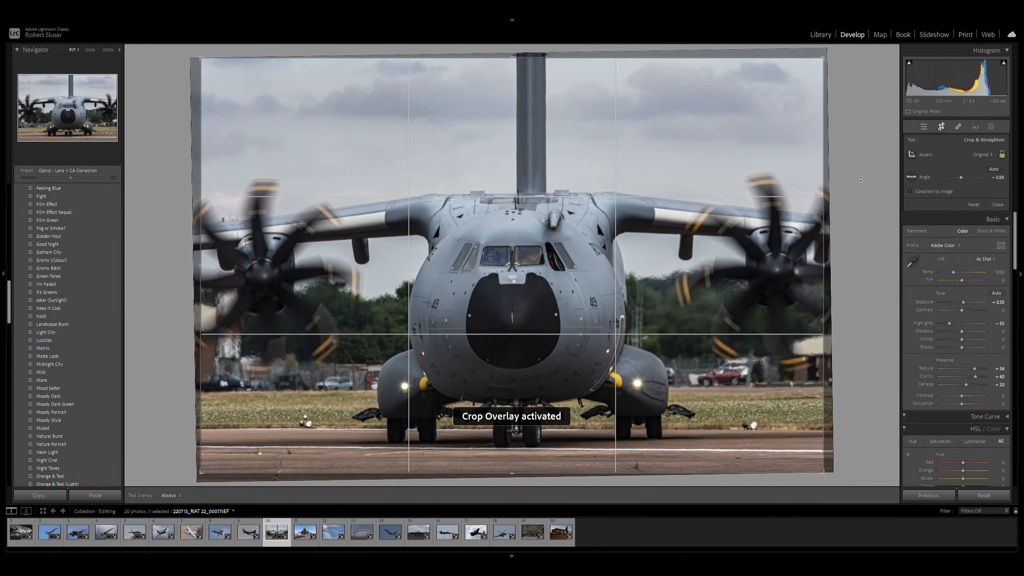
pyautogui.scroll(-5, 861, 179)
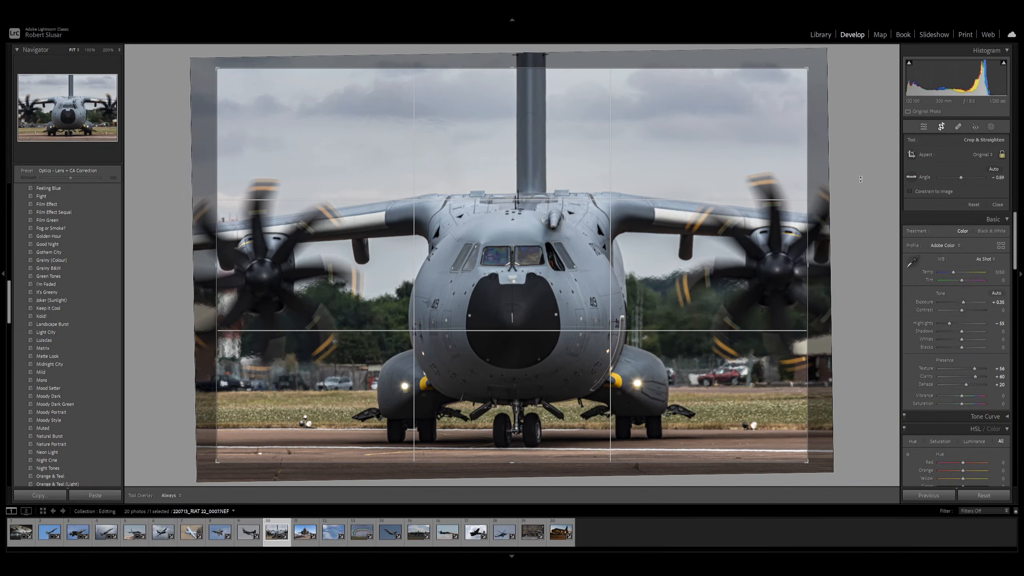
pyautogui.scroll(-5, 862, 180)
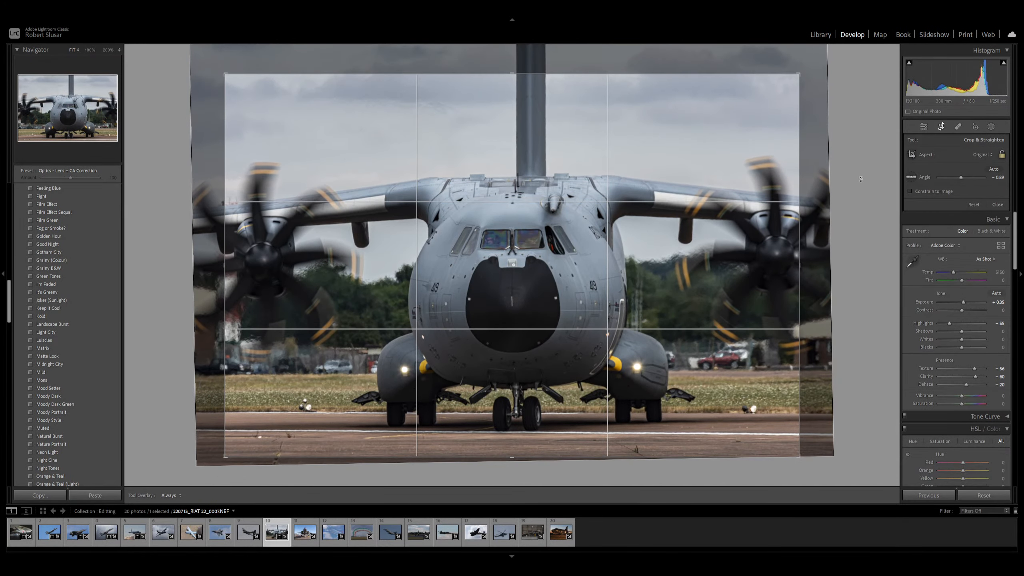
pyautogui.press('Right')
pyautogui.press('Right')
pyautogui.press('Right')
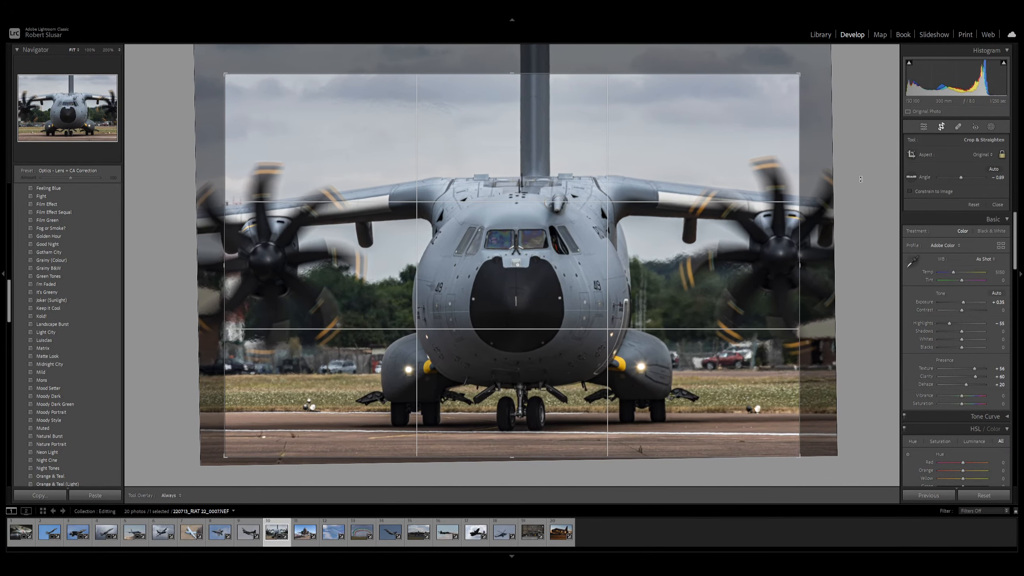
pyautogui.press('Right')
pyautogui.press('Right')
pyautogui.press('Right')
pyautogui.press('Left')
pyautogui.press('Left')
pyautogui.press('Left')
pyautogui.press('d')
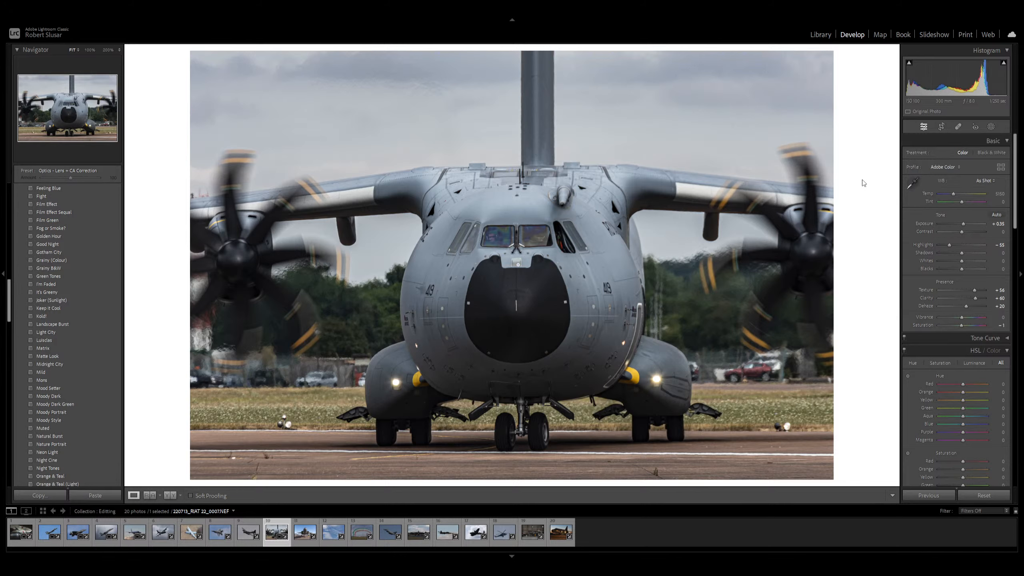
# - Set the photo's Saturation to −10 and inspect it for dust spots using Visualize Spots
pyautogui.hotkey('ctrl', 'z')
pyautogui.click(959, 128)
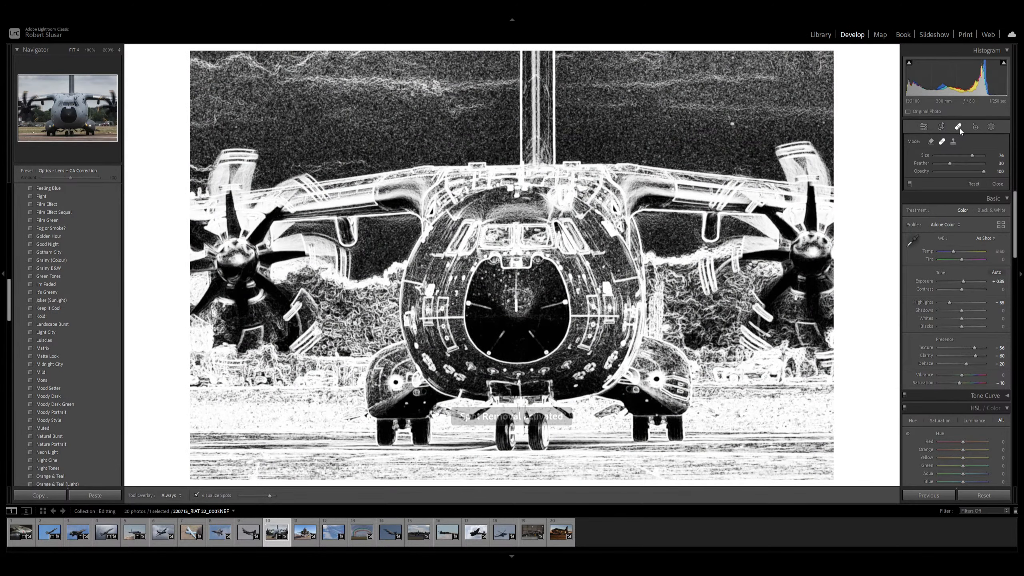
pyautogui.click(960, 128)
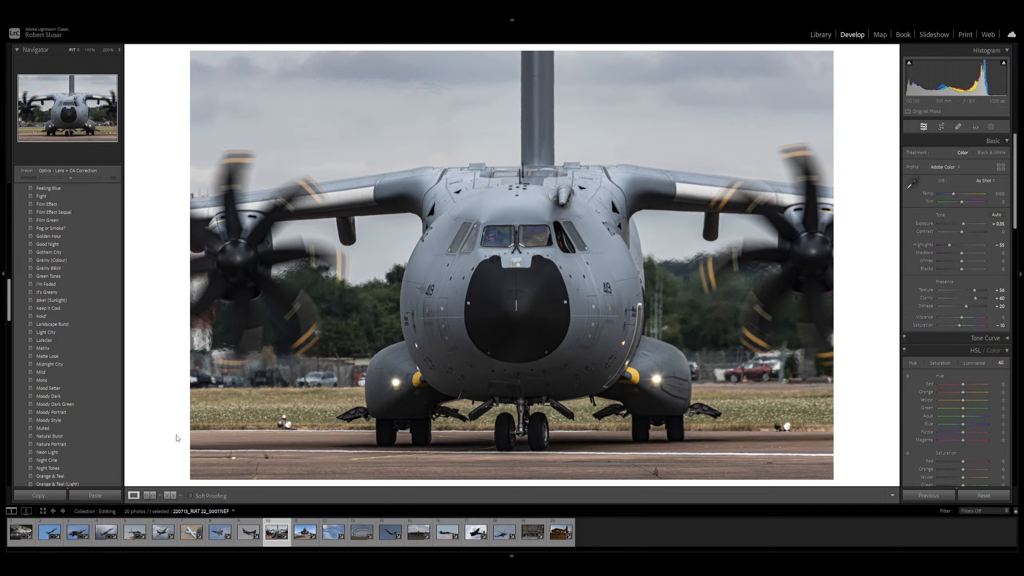
# - Compare the photo side by side with its original and nudge it slightly left within the crop to rebalance the aircraft
pyautogui.click(170, 495)
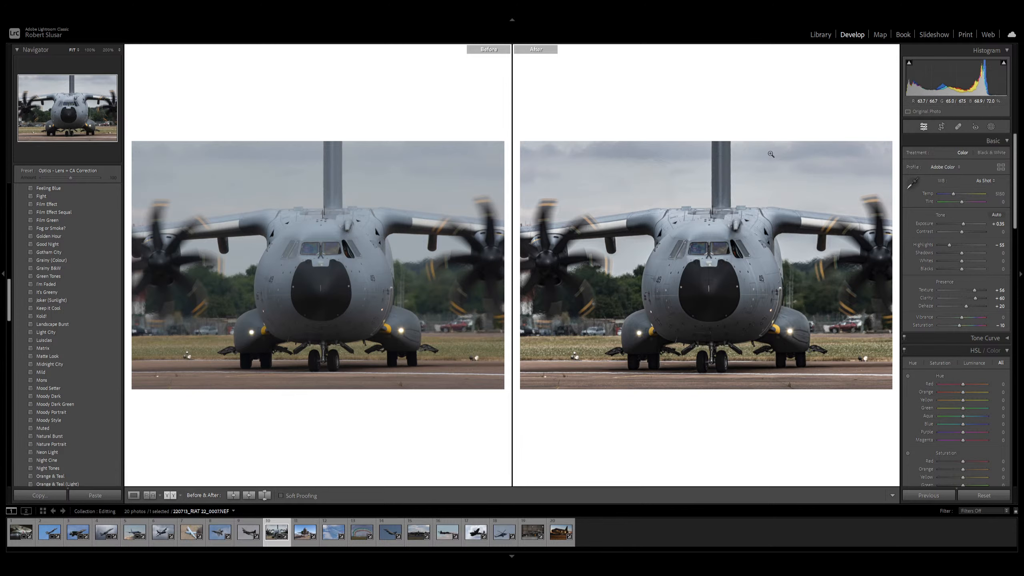
pyautogui.click(134, 496)
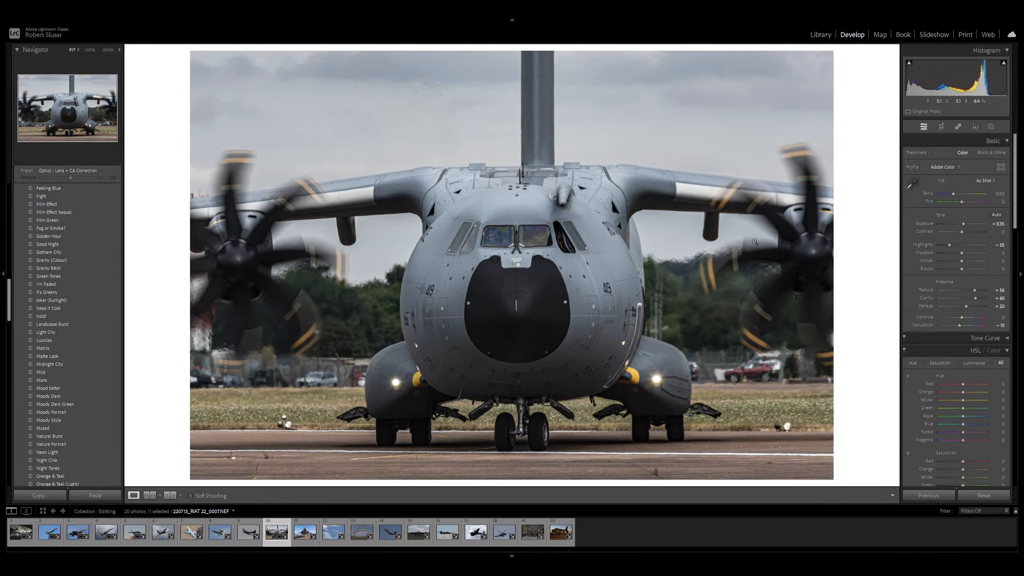
pyautogui.press('r')
pyautogui.press('Left')
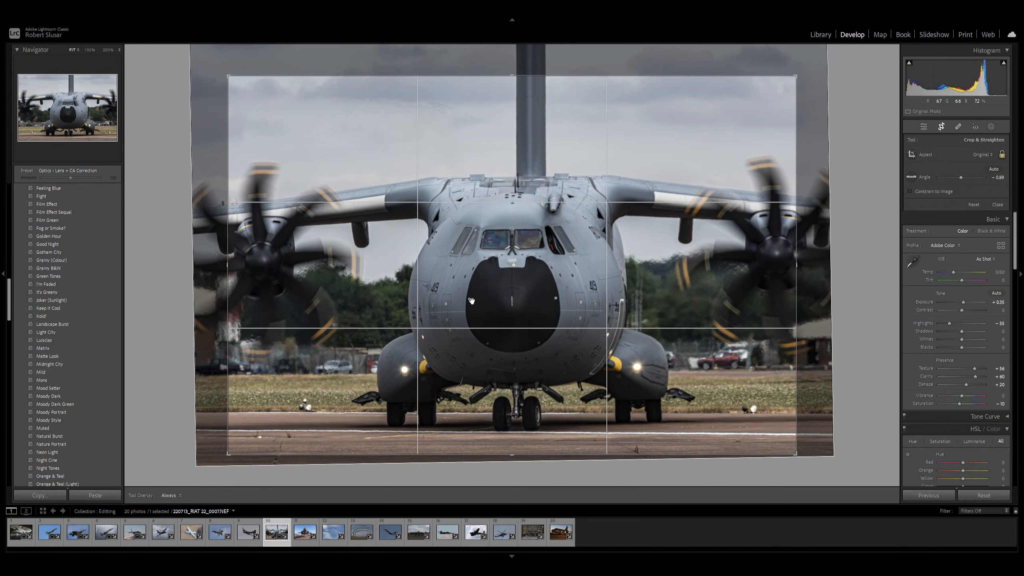
pyautogui.press('Left')
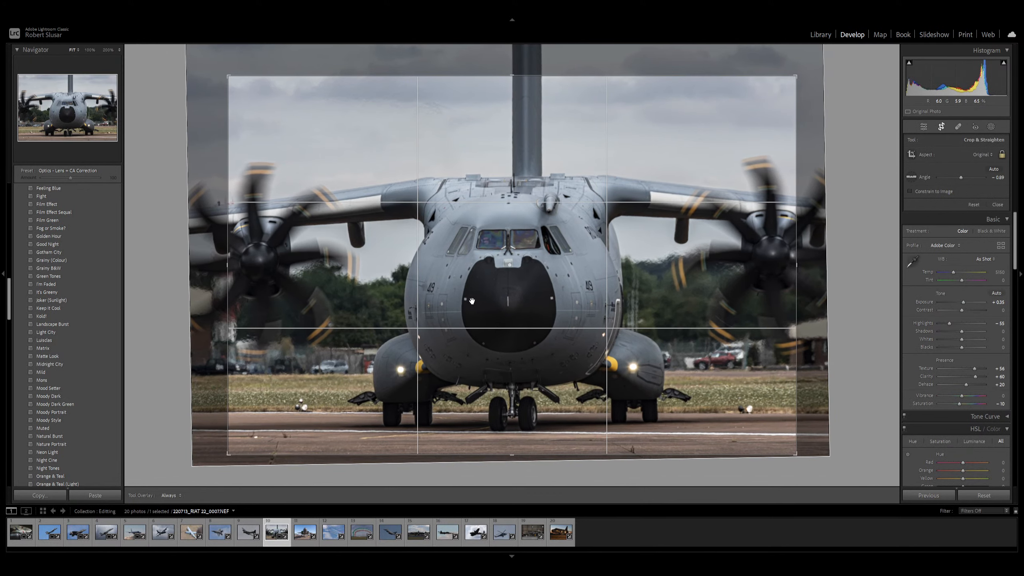
pyautogui.press('d')
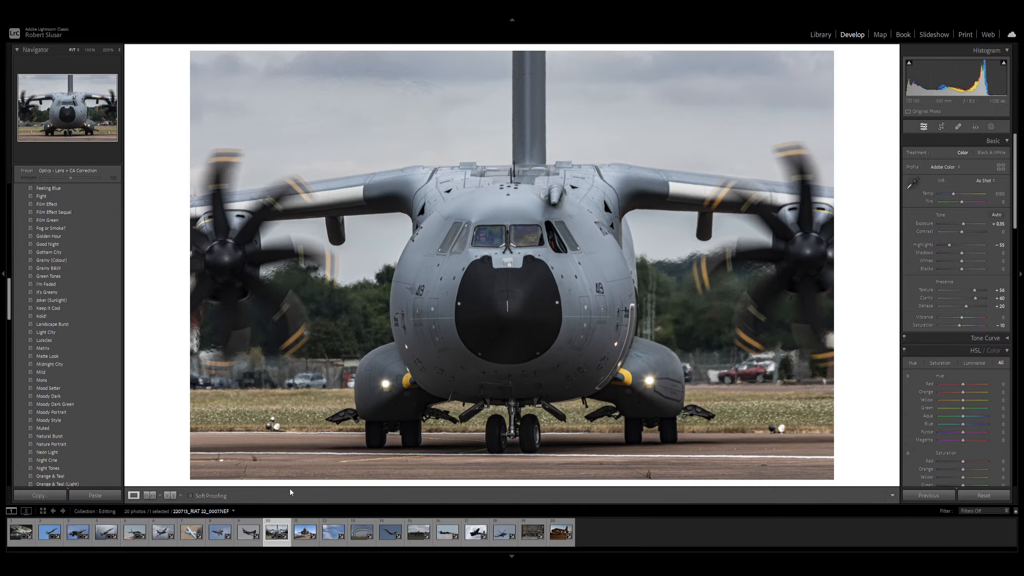
# - Open the head-on fighter jet photo in Photoshop and remove the stray wing at the image's left edge with a Lasso selection and Content-Aware Fill
pyautogui.click(302, 536)
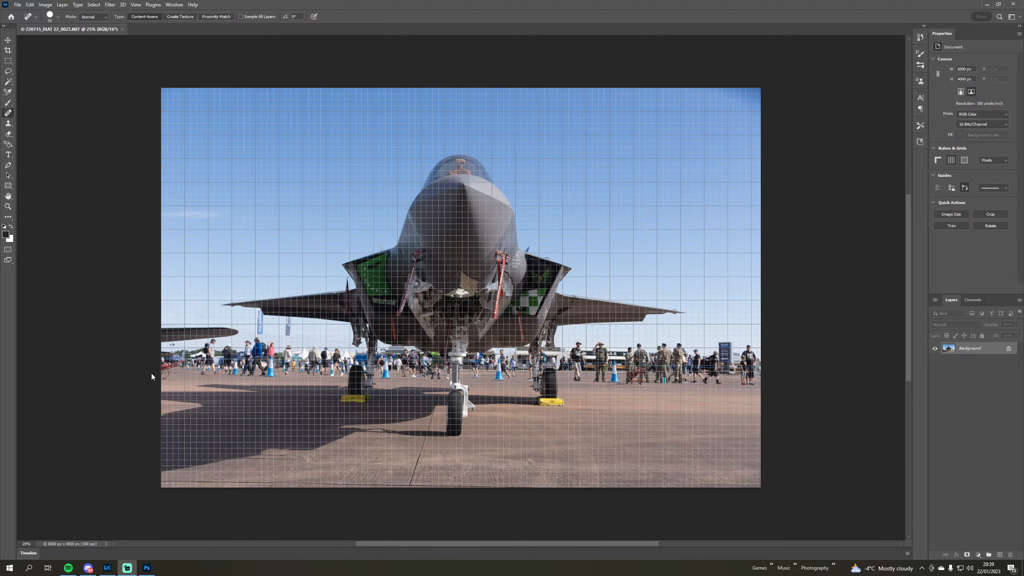
pyautogui.scroll(2, 150, 363)
pyautogui.scroll(4, 112, 360)
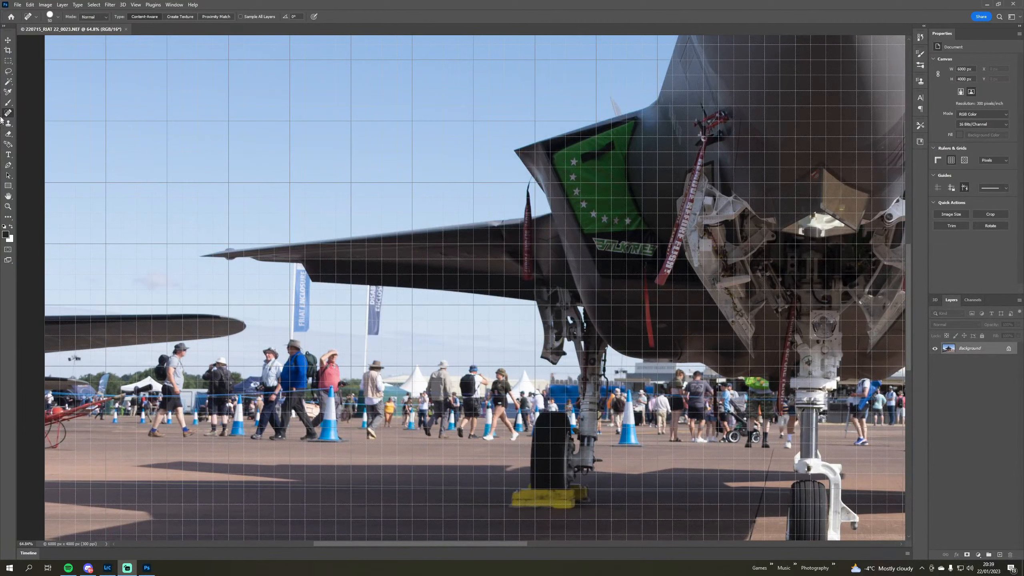
pyautogui.click(8, 73)
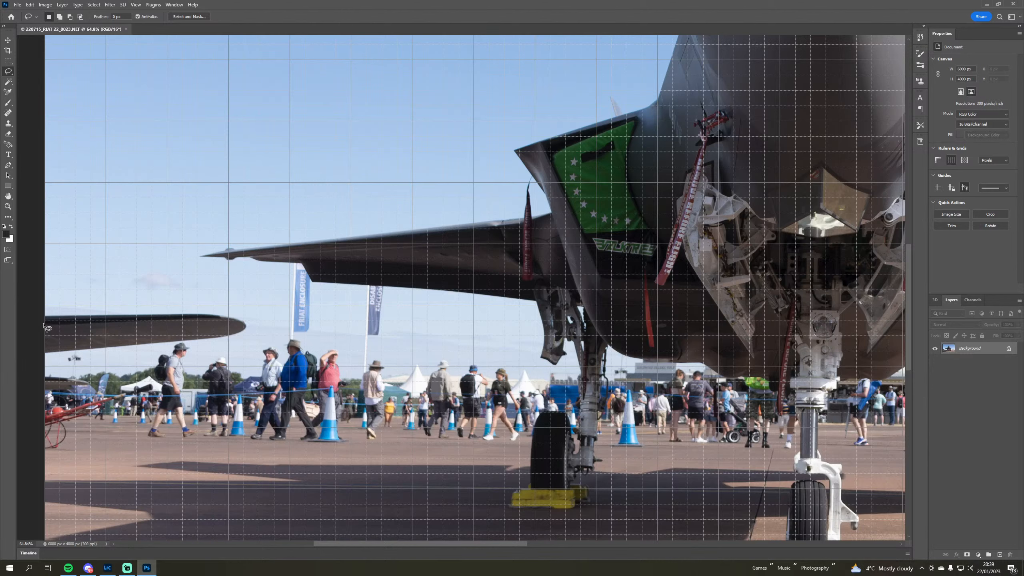
pyautogui.moveTo(42, 315)
pyautogui.mouseDown()
pyautogui.moveTo(199, 311)
pyautogui.moveTo(252, 325)
pyautogui.moveTo(250, 336)
pyautogui.moveTo(224, 342)
pyautogui.moveTo(44, 359)
pyautogui.moveTo(46, 319)
pyautogui.mouseUp()
pyautogui.hotkey('shift', 'F5')
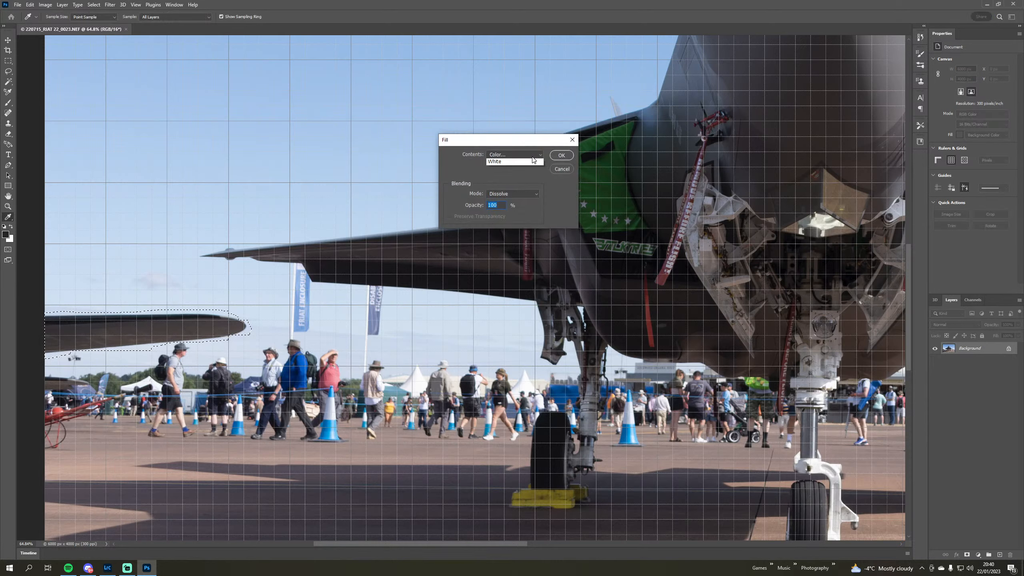
pyautogui.click(515, 154)
pyautogui.click(520, 190)
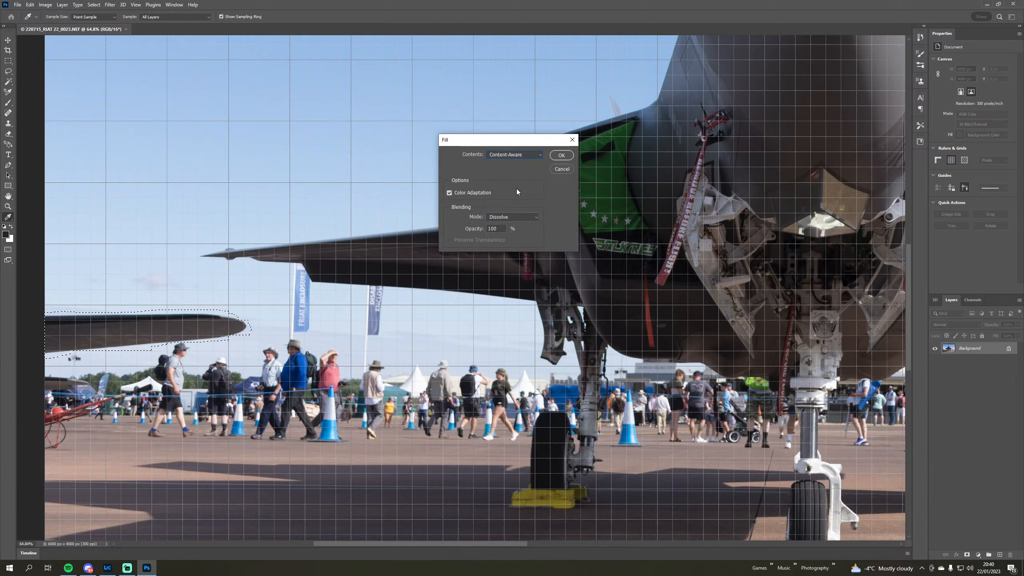
pyautogui.click(561, 155)
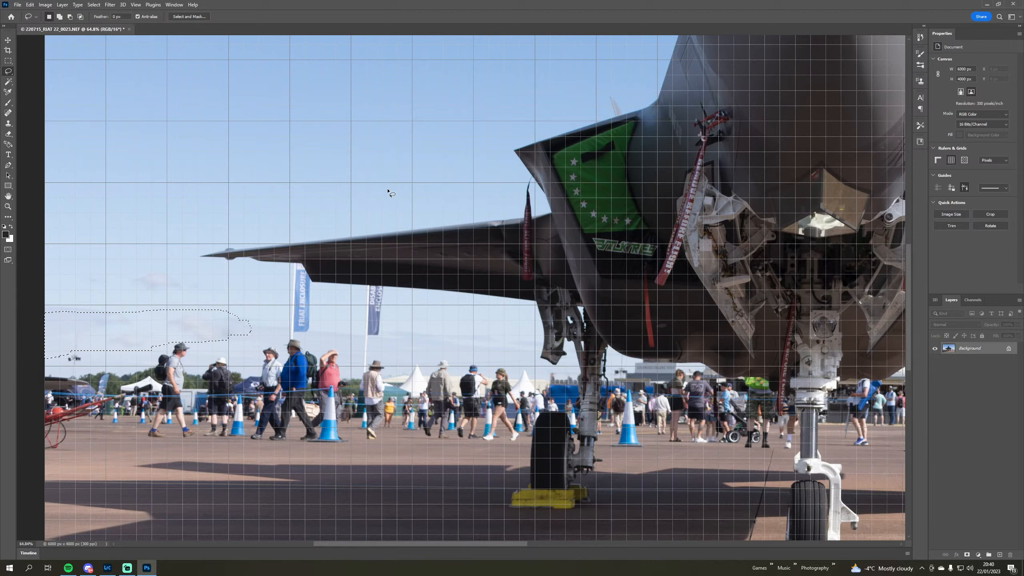
pyautogui.hotkey('ctrl', 'd')
# - Heal the small leftover specks in the sky where the stray wing was with the Spot Healing Brush
pyautogui.scroll(1, 223, 341)
pyautogui.scroll(2, 223, 341)
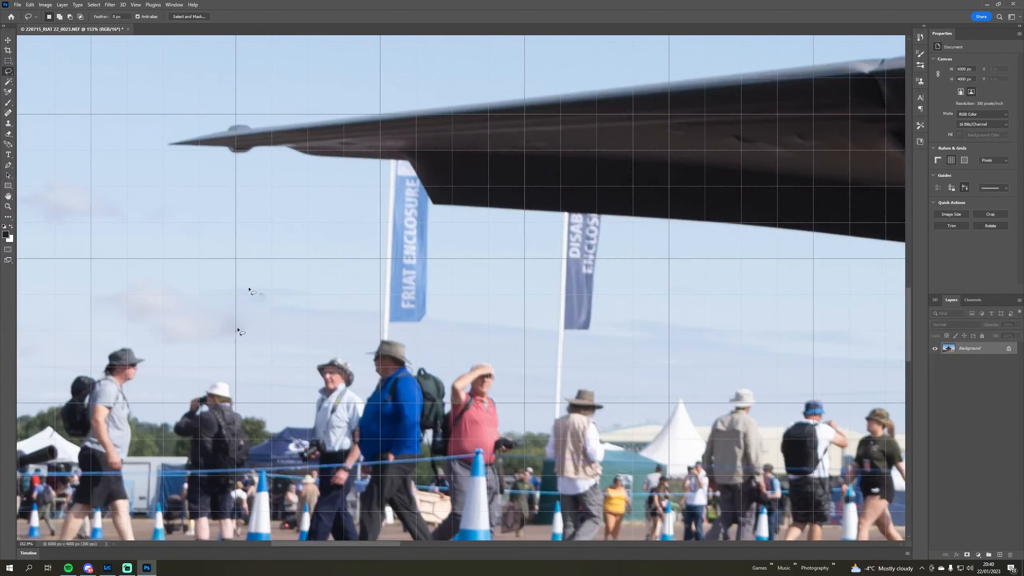
pyautogui.click(7, 113)
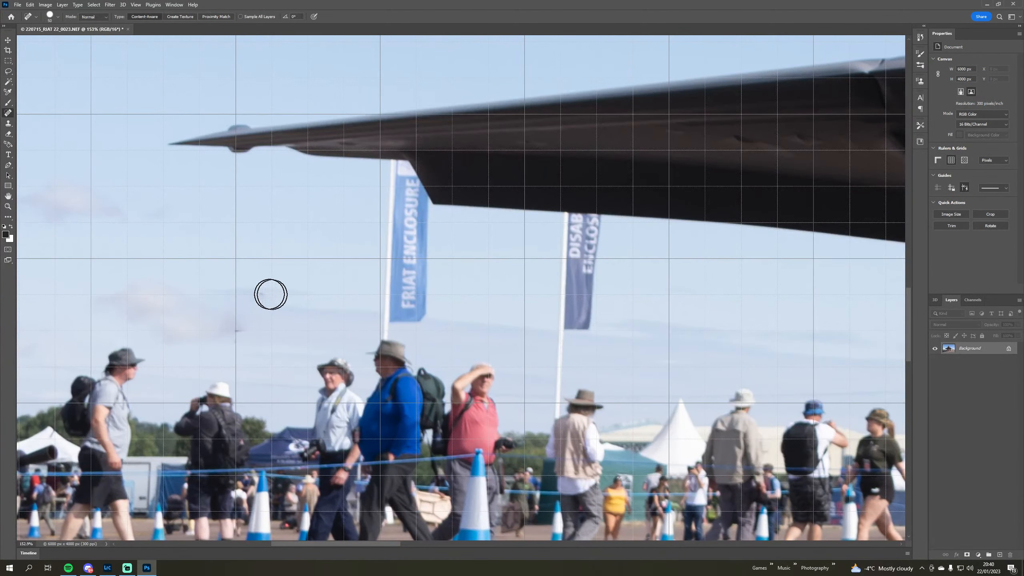
pyautogui.scroll(-1, 262, 292)
pyautogui.moveTo(289, 285)
pyautogui.mouseDown()
pyautogui.moveTo(298, 291)
pyautogui.moveTo(277, 290)
pyautogui.mouseUp()
pyautogui.click(261, 274)
pyautogui.click(237, 311)
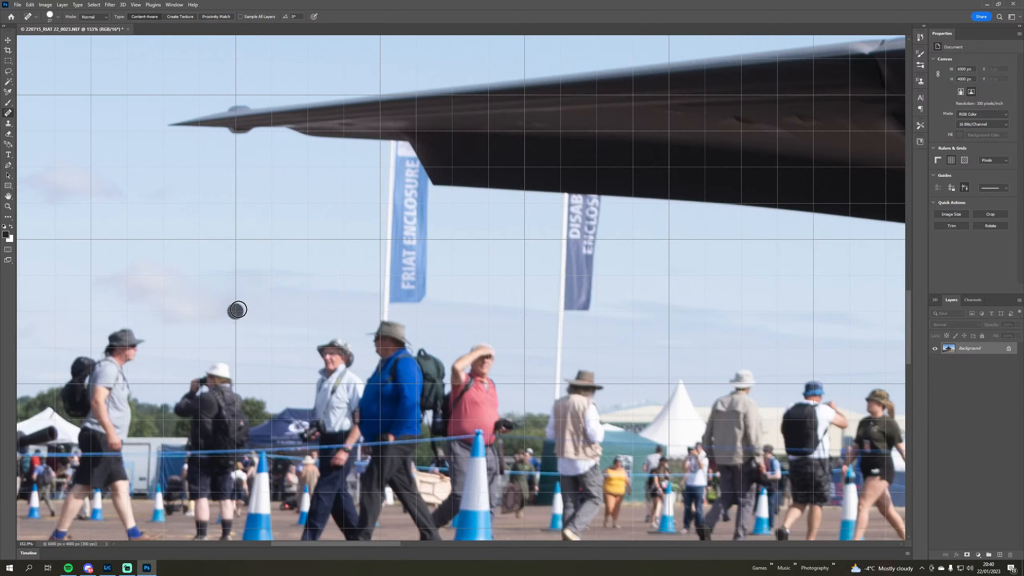
pyautogui.click(237, 324)
pyautogui.scroll(-10, 260, 300)
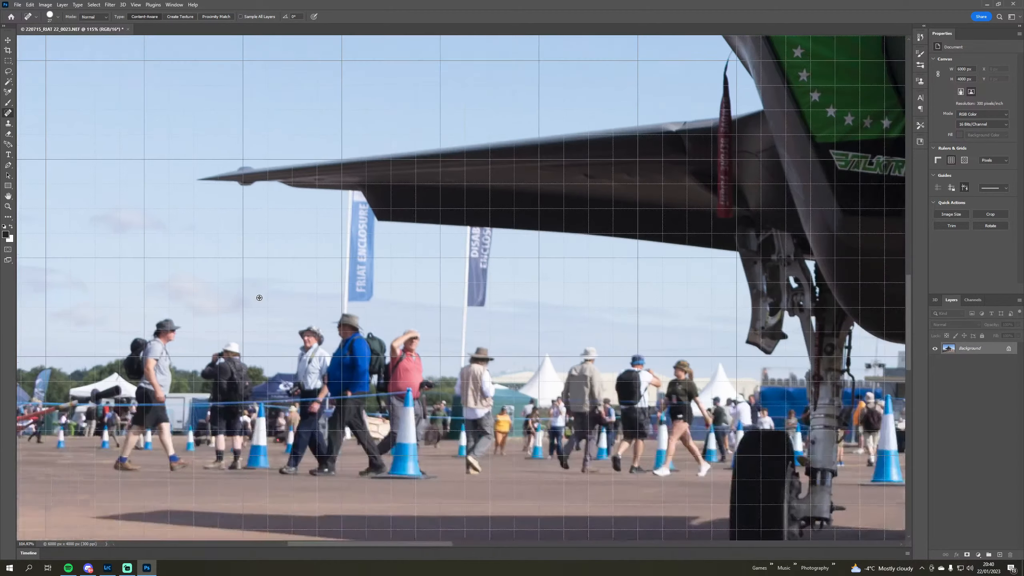
# - Save the retouched head-on fighter jet photo and switch back to Lightroom Classic
pyautogui.scroll(-4, 259, 298)
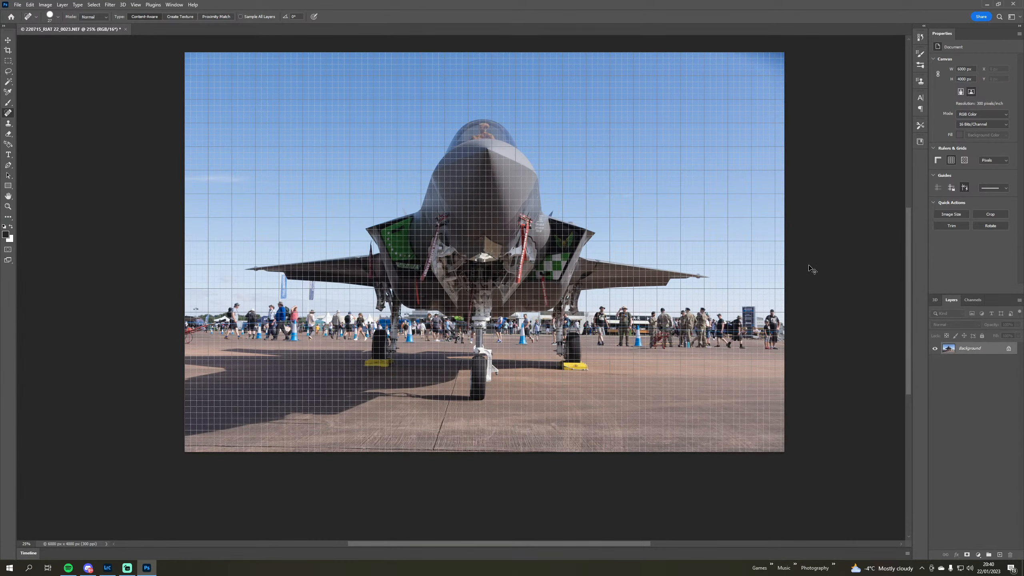
pyautogui.hotkey('ctrl', 's')
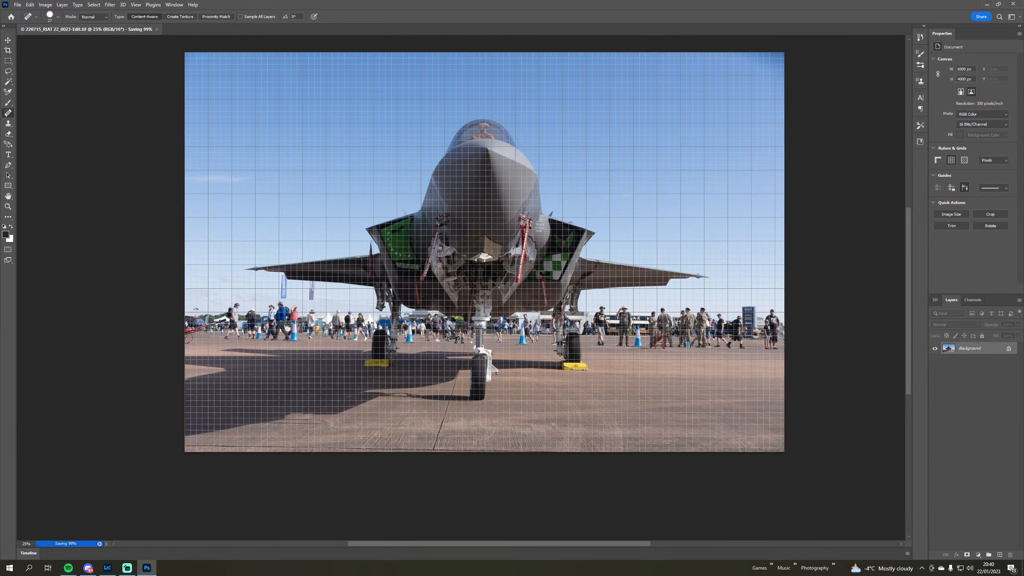
pyautogui.hotkey('alt', 'Tab')
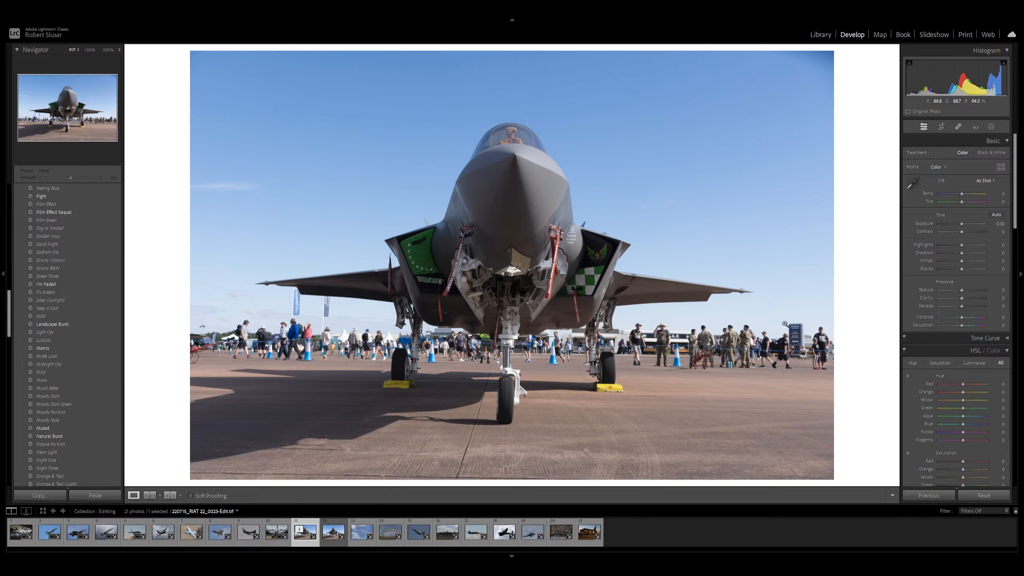
# - Straighten the edited jet photo with a crop angle of −0.80 and tighten the crop around the aircraft
pyautogui.press('r')
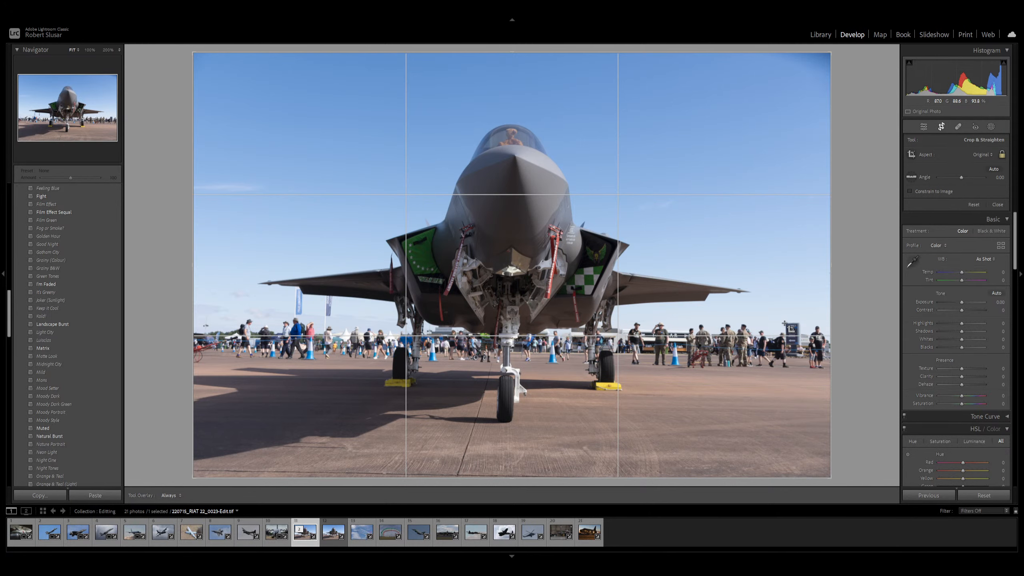
pyautogui.press('-')
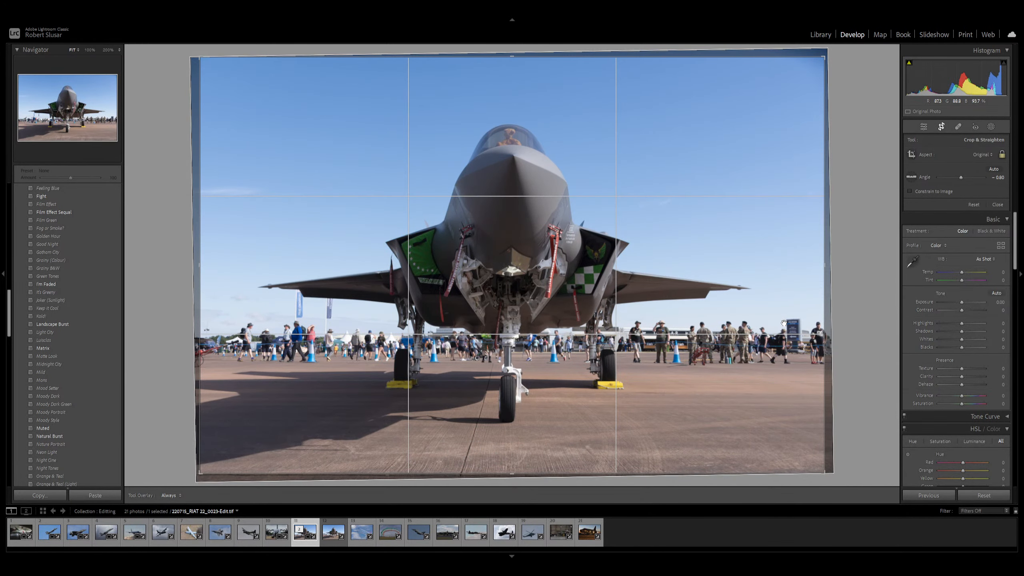
pyautogui.scroll(-8, 784, 323)
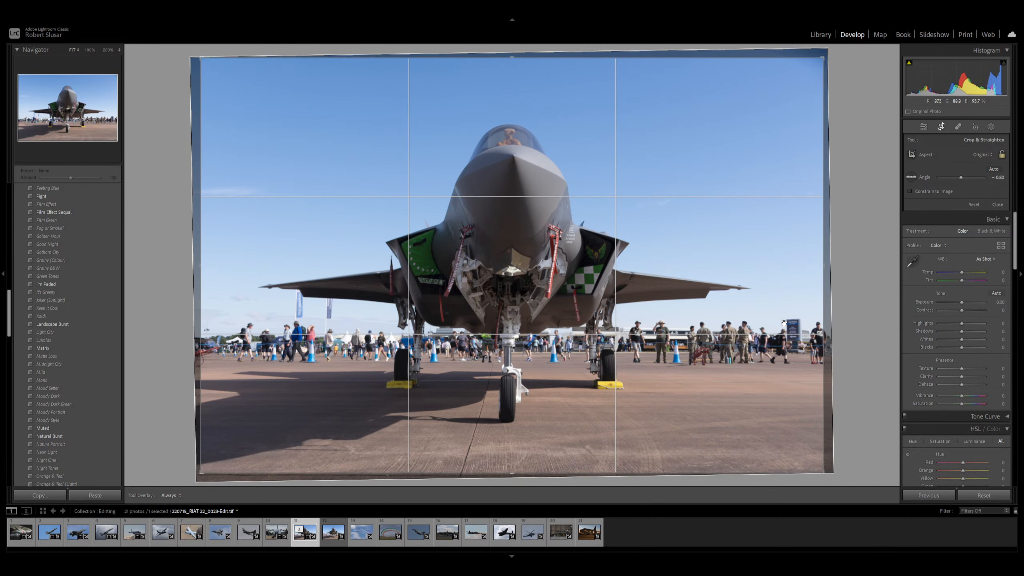
pyautogui.scroll(-4, 784, 323)
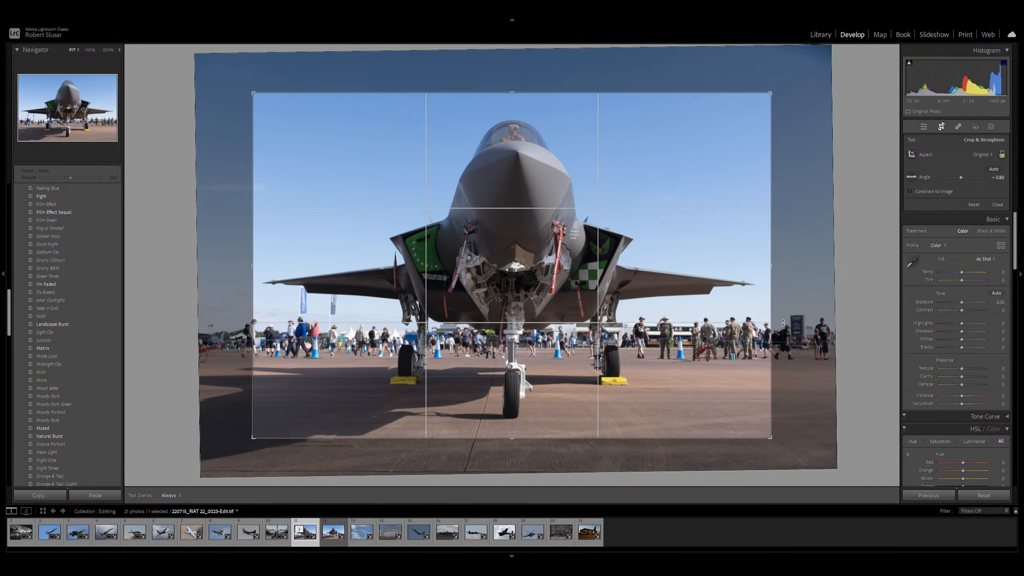
pyautogui.scroll(6, 784, 323)
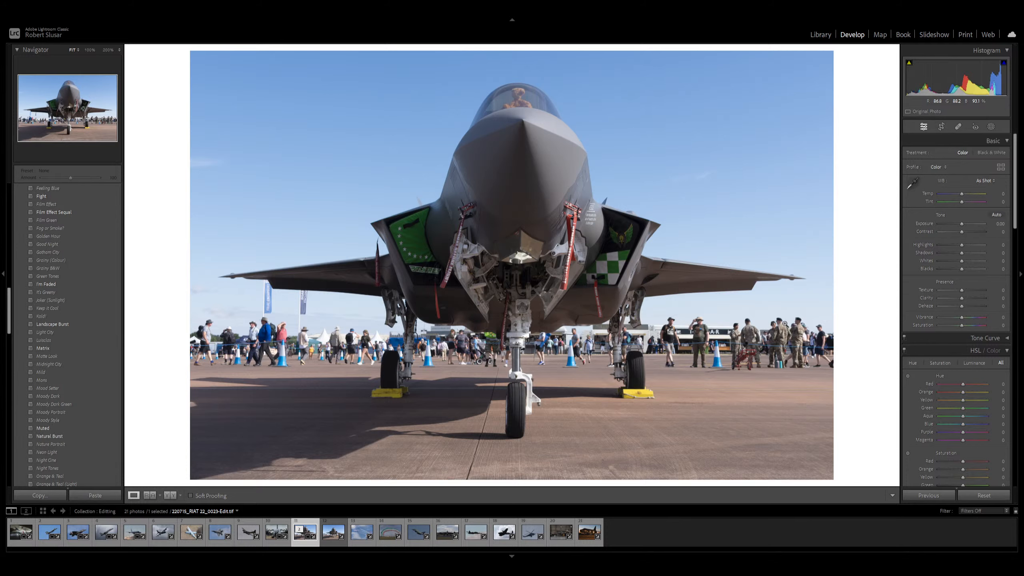
# - Lower the jet photo's Highlights to −65
pyautogui.press('-')
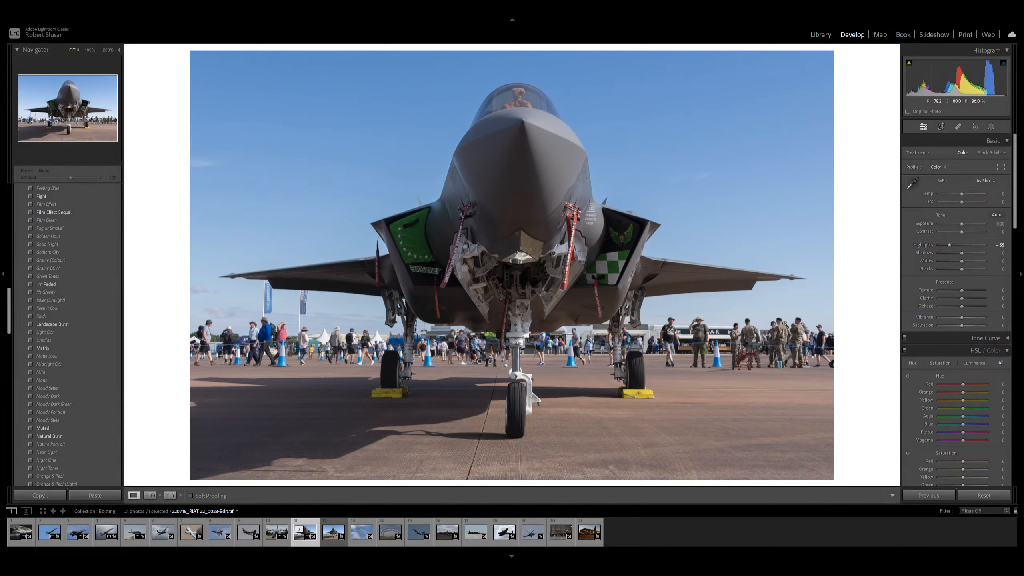
pyautogui.press('+')
pyautogui.press('+')
pyautogui.press('+')
pyautogui.press('+')
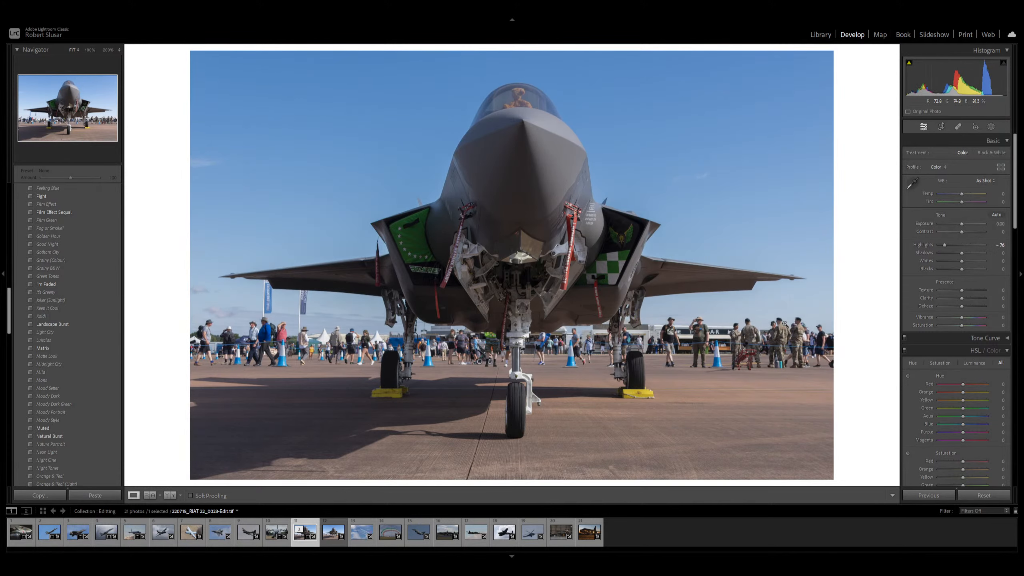
pyautogui.press('+')
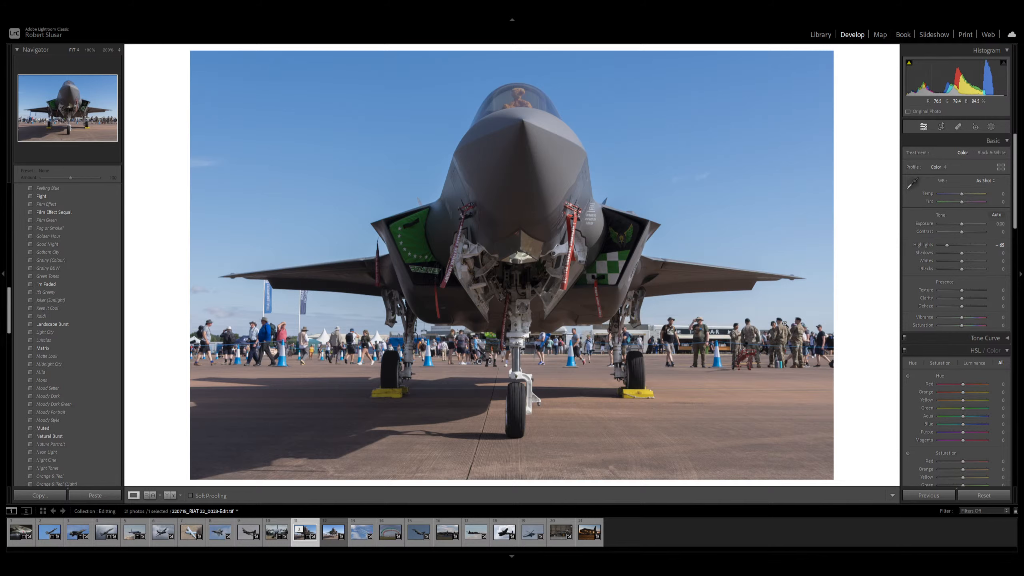
# - Try lowering Dehaze to −13, and reset the adjustment
pyautogui.press('-')
pyautogui.press('+')
pyautogui.press('+')
pyautogui.press('+')
pyautogui.press('+')
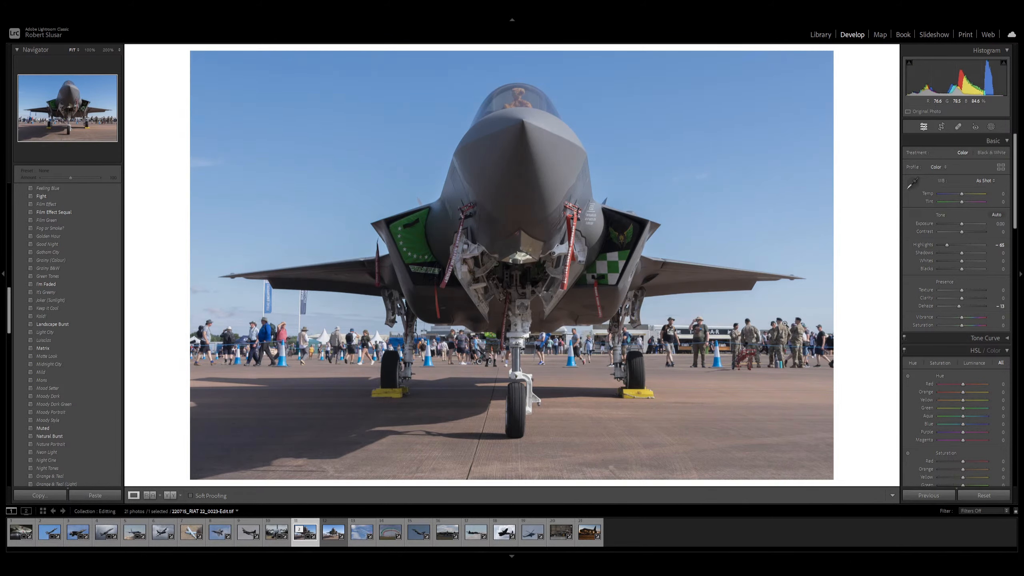
pyautogui.press(';')
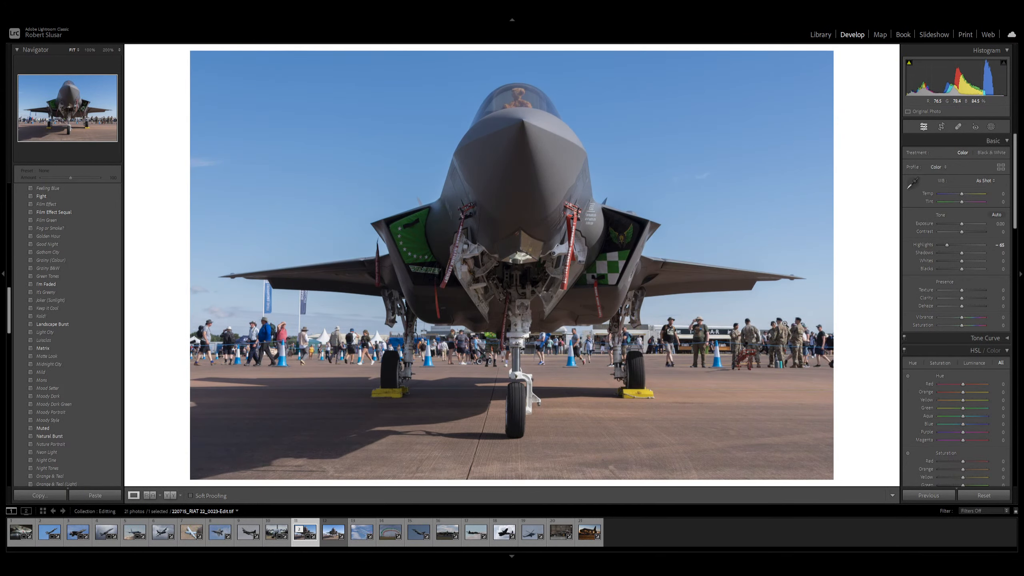
# - Set the jet photo's Blacks to −15
pyautogui.press('-')
pyautogui.press('-')
pyautogui.press('-')
pyautogui.press('-')
pyautogui.press('-')
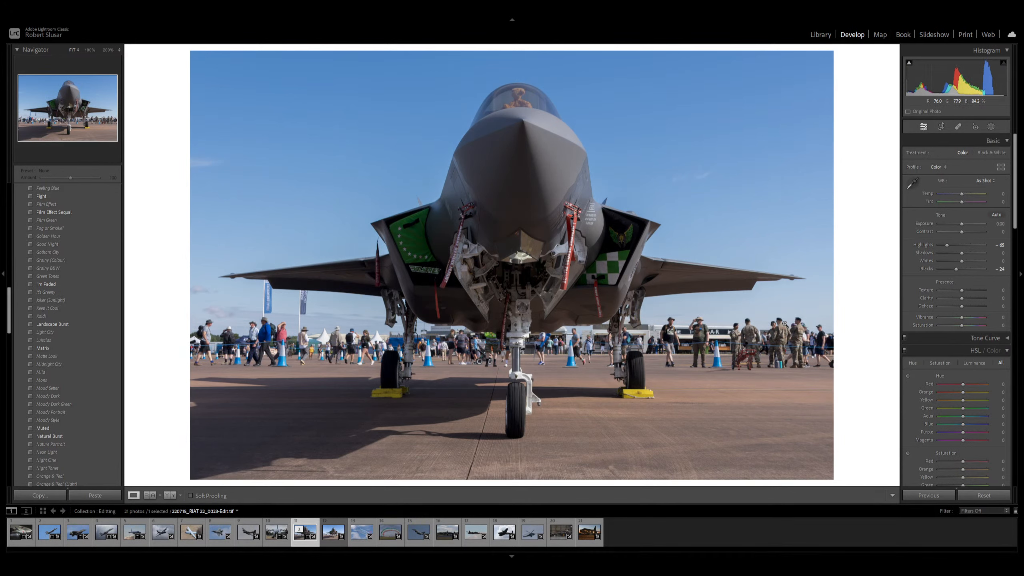
pyautogui.press('+')
# - Inspect the sky for dust spots using Visualize Spots and leave Spot Removal
pyautogui.click(958, 126)
pyautogui.press('a')
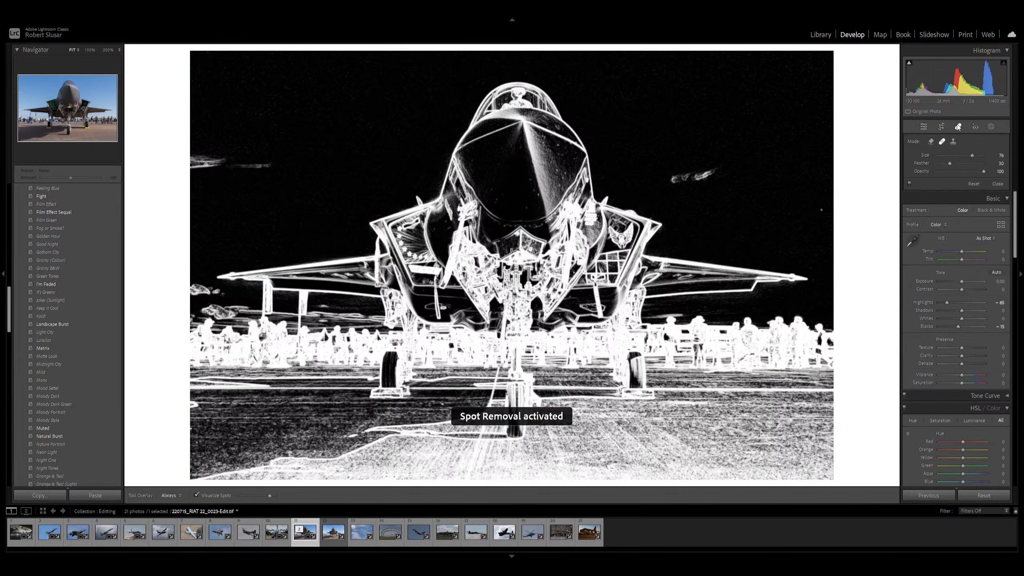
pyautogui.click(958, 127)
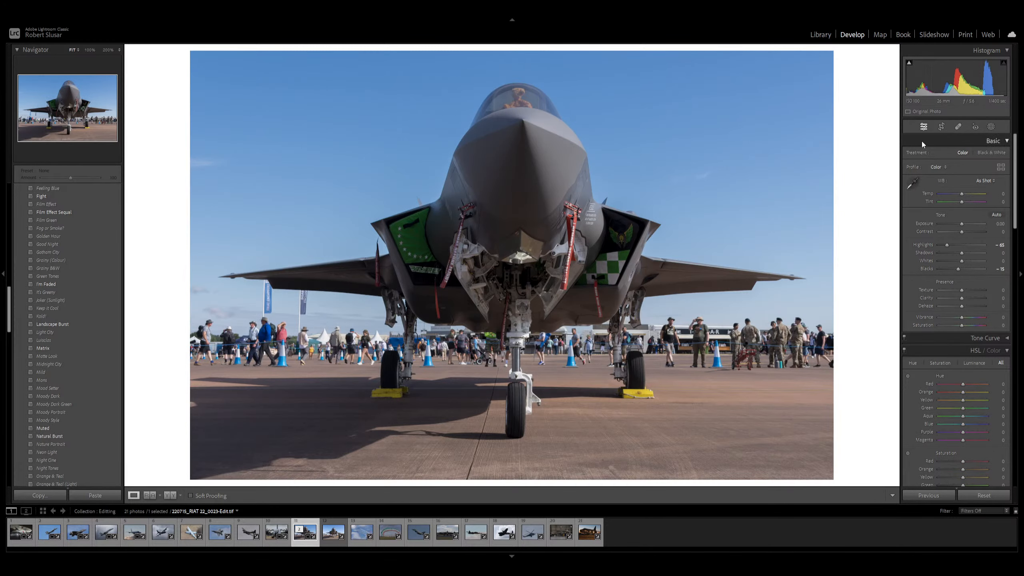
# - Create an Objects mask around the whole aircraft and set its Texture to 60 and Clarity to 80
pyautogui.click(990, 127)
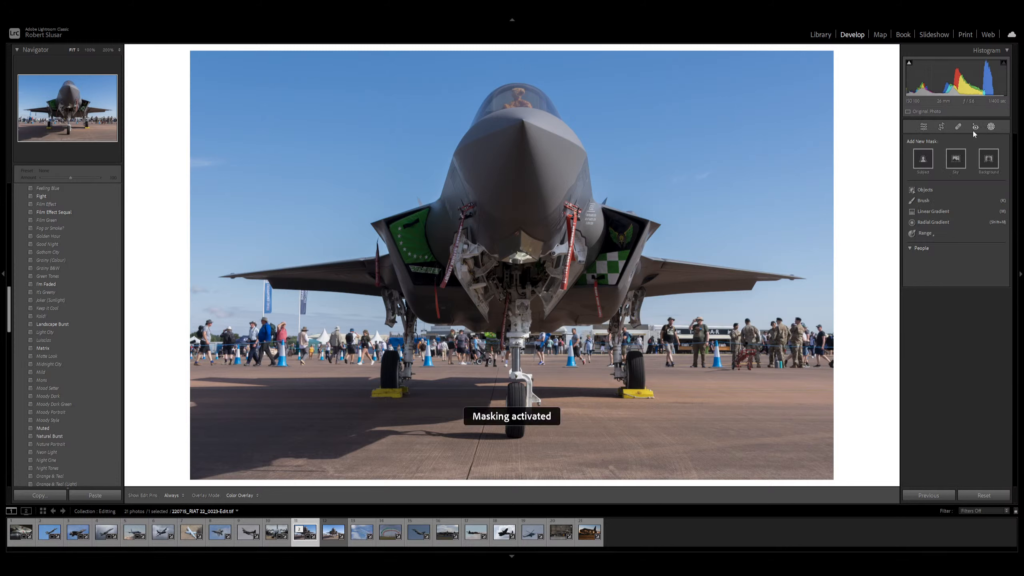
pyautogui.click(926, 190)
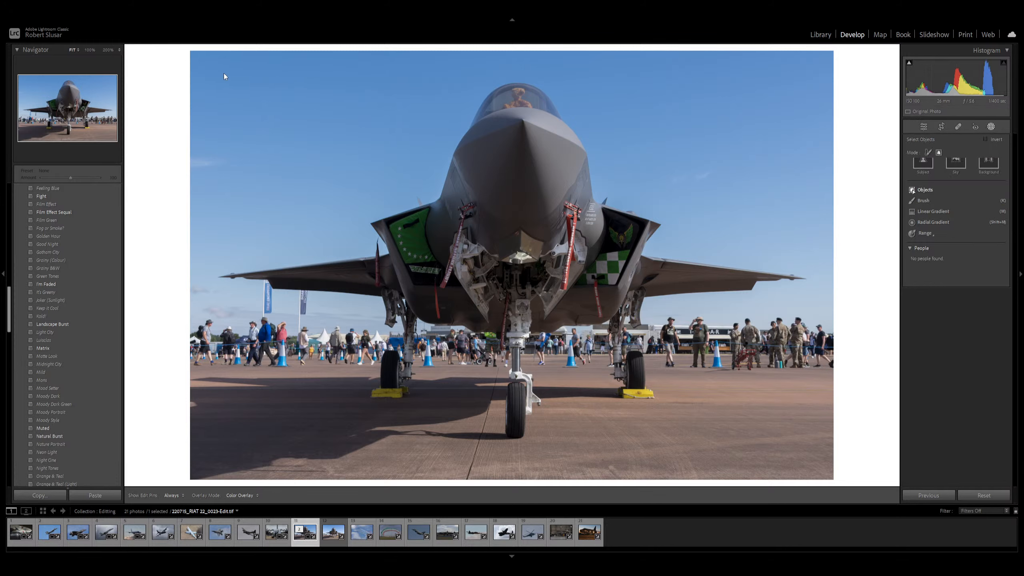
pyautogui.moveTo(205, 64); pyautogui.dragTo(838, 448)
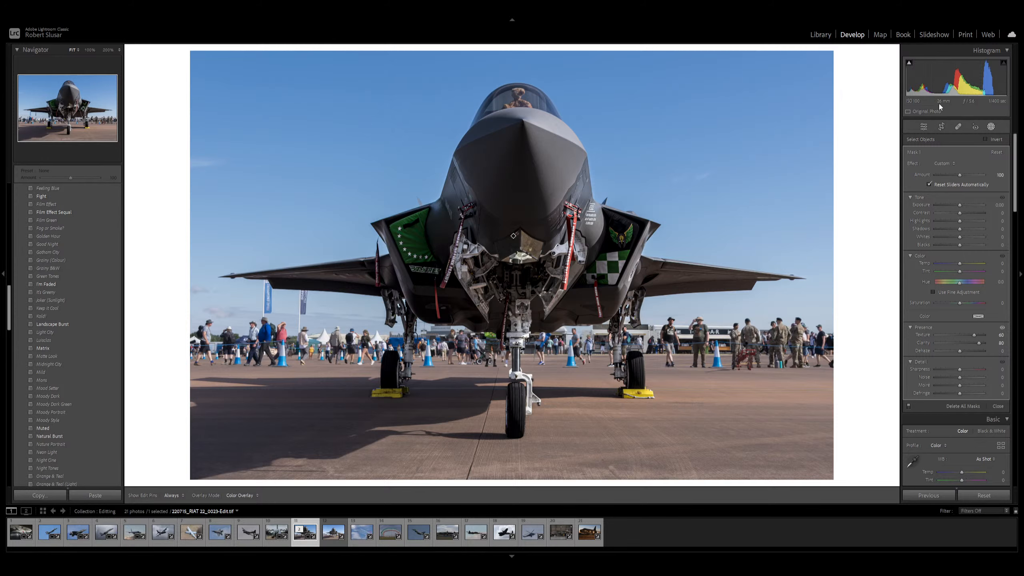
# - Add an inverted aircraft mask covering the background, with Dehaze at −10 and Noise at 70
pyautogui.press("'")
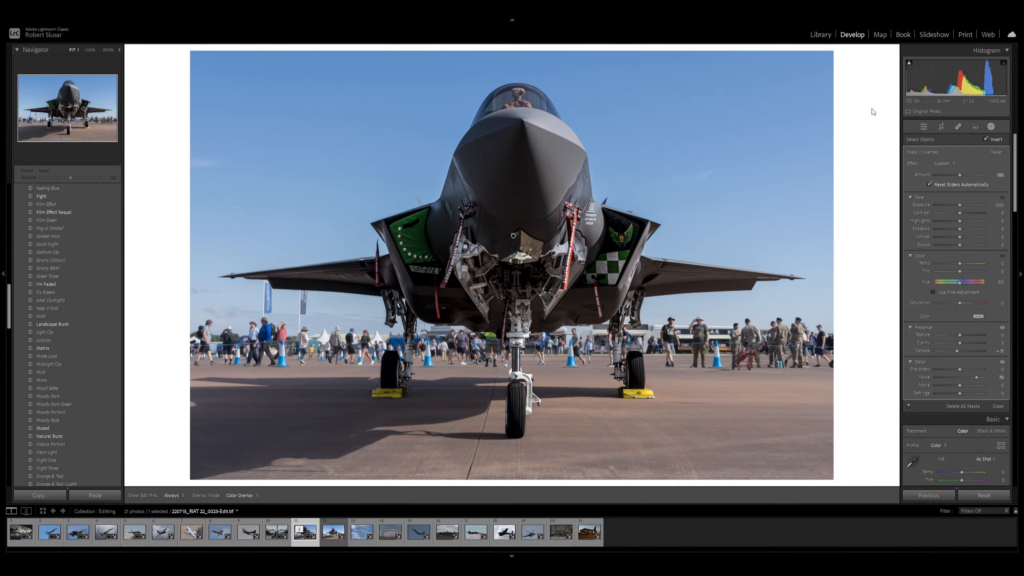
pyautogui.press('-')
pyautogui.press('-')
pyautogui.press('+')
pyautogui.press('+')
# - Try reducing the background mask's Saturation to −28, and bring it back to neutral
pyautogui.hotkey('ctrl', 'z')
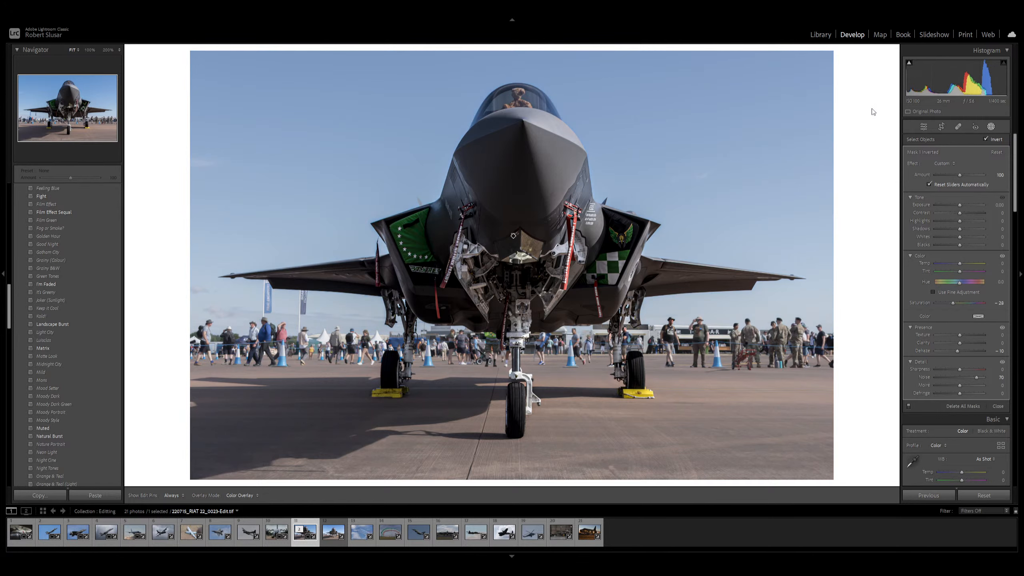
pyautogui.press('+')
pyautogui.press('+')
pyautogui.press('+')
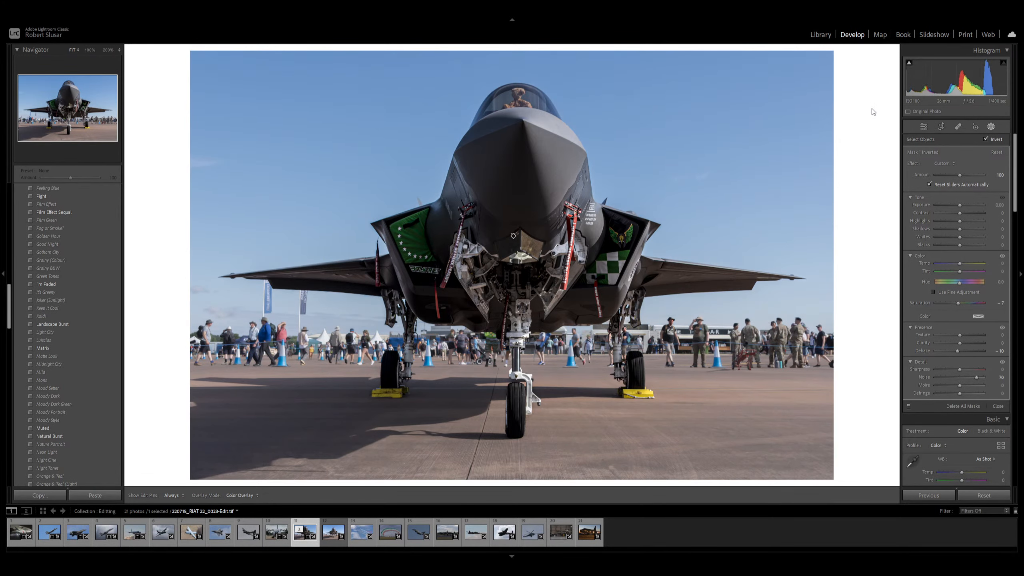
pyautogui.press('+')
# - Check the background mask overlay, brush the mask away around the main landing-gear wheel, and close masking
pyautogui.press('o')
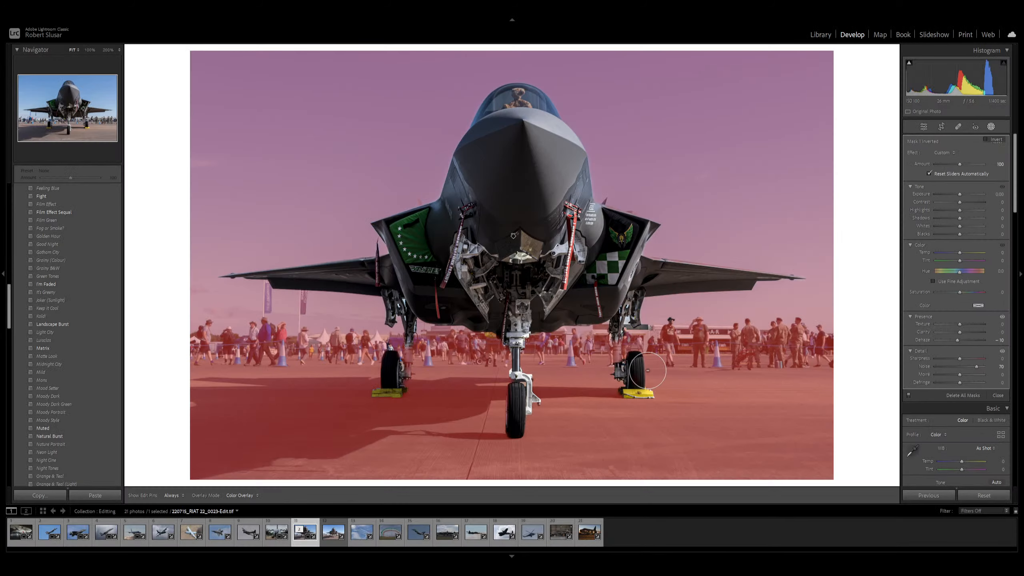
pyautogui.press('k')
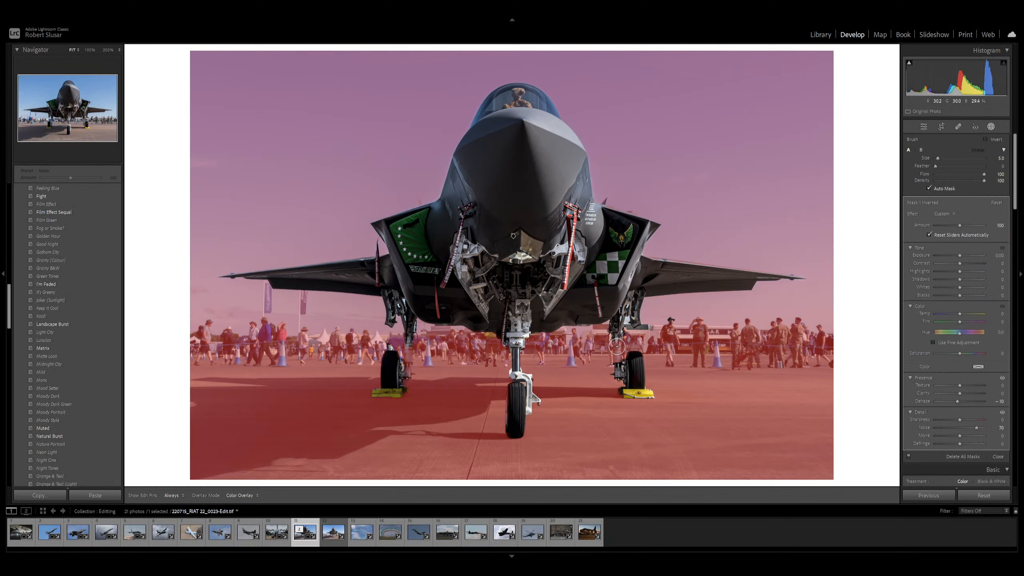
pyautogui.press('alt')
pyautogui.moveTo(408, 366)
pyautogui.mouseDown()
pyautogui.moveTo(407, 376)
pyautogui.moveTo(407, 358)
pyautogui.mouseUp()
pyautogui.press('k')
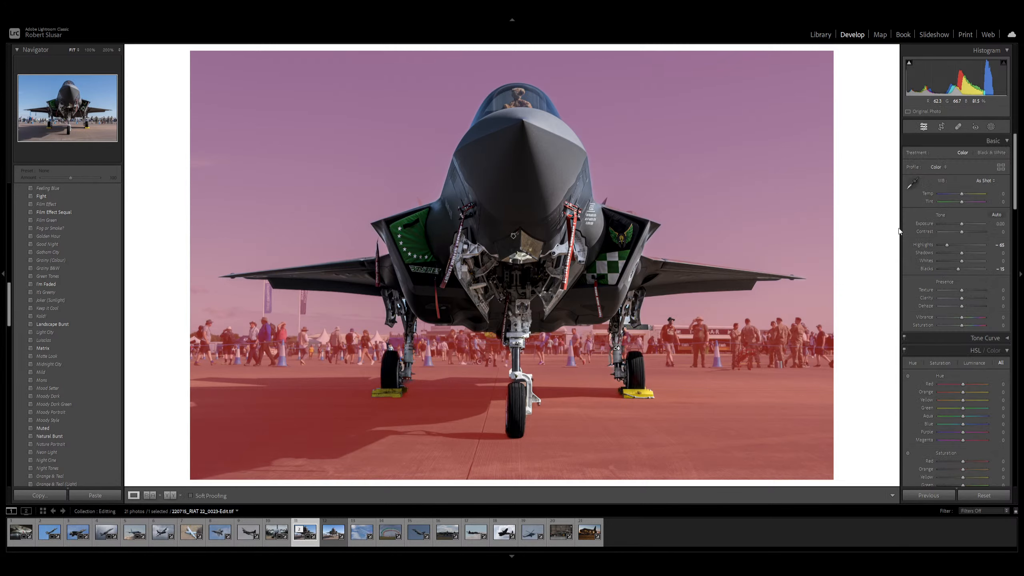
pyautogui.press('d')
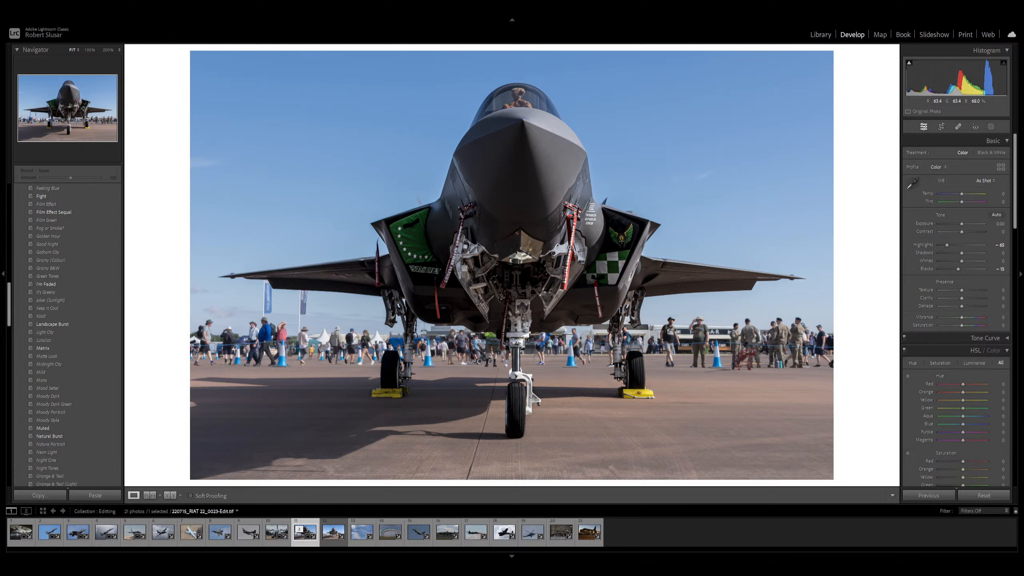
# - Set the overall Saturation to −10 and lower Vibrance to −11
pyautogui.moveTo(962, 325); pyautogui.dragTo(959, 325)
pyautogui.moveTo(962, 318); pyautogui.dragTo(954, 318)
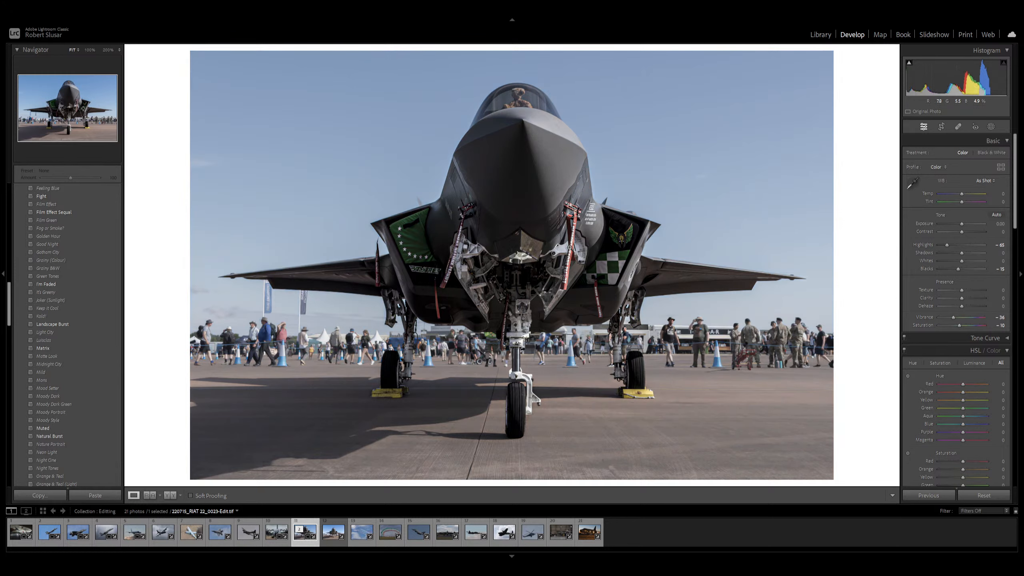
pyautogui.press('+')
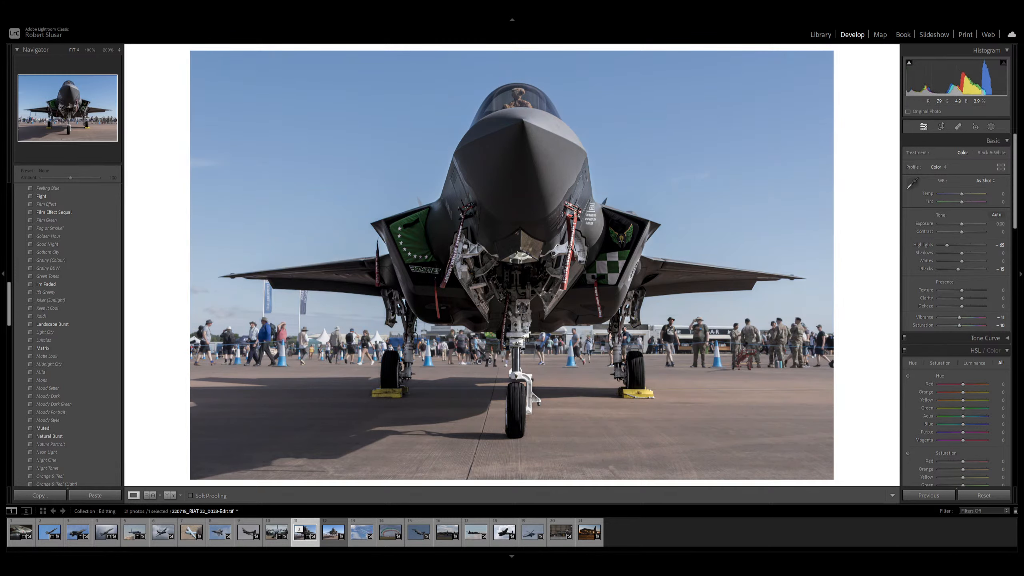
# - Fine-tune the jet photo by setting Vibrance to −5 and Contrast to +10
pyautogui.press('+')
pyautogui.press('+')
pyautogui.press('+')
pyautogui.press('+')
pyautogui.press('+')
pyautogui.press('+')
pyautogui.press('+')
pyautogui.press('+')
pyautogui.press('+')
pyautogui.press('+')
pyautogui.press('+')
pyautogui.press('+')
pyautogui.press('+')
pyautogui.press('+')
pyautogui.press('+')
pyautogui.press('+')
pyautogui.press('-')
pyautogui.press('-')
pyautogui.press('-')
pyautogui.press('-')
pyautogui.press('-')
pyautogui.press('-')
pyautogui.press('-')
pyautogui.press('-')
pyautogui.press('-')
pyautogui.press('-')
pyautogui.press('-')
pyautogui.press('+')
pyautogui.press('+')
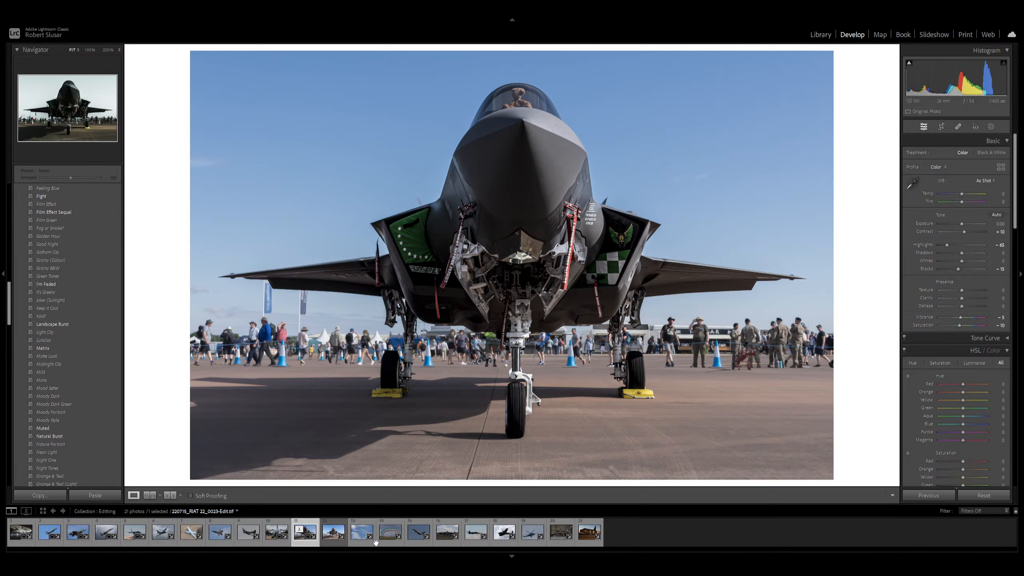
# - View the formation photo and the tricolour smoke arc photo, and return to the red jets formation for editing
pyautogui.click(357, 536)
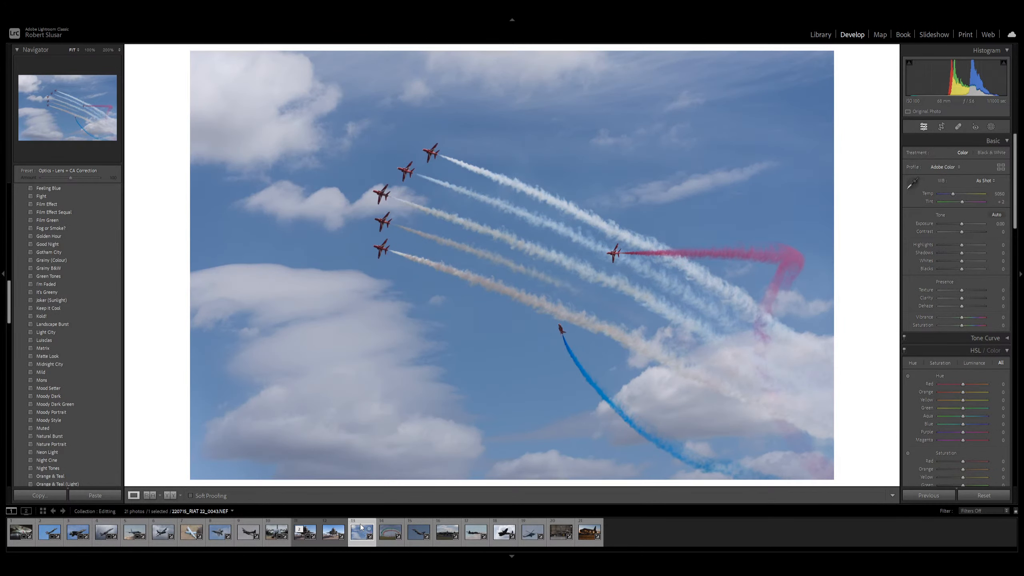
pyautogui.click(389, 539)
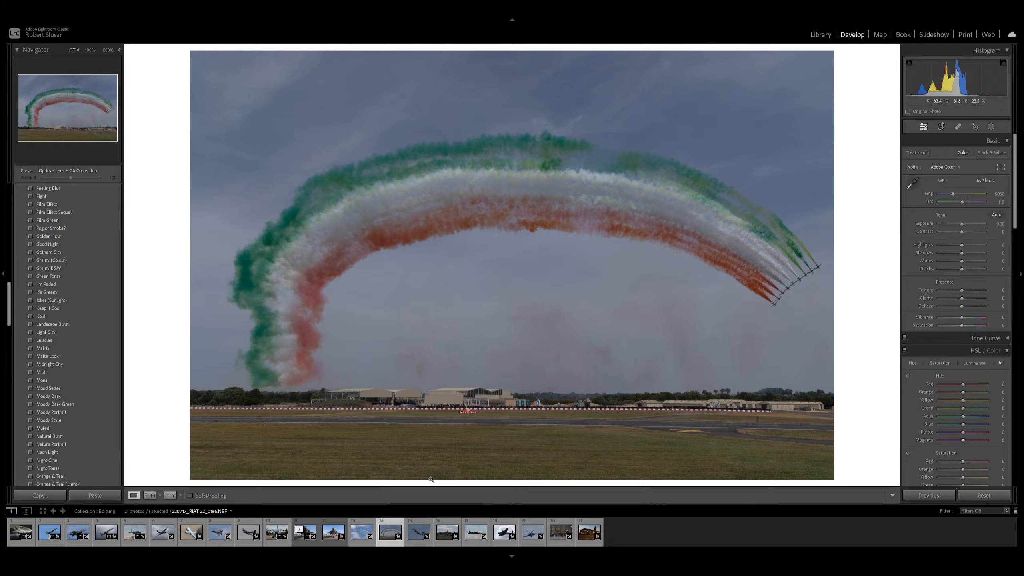
pyautogui.click(357, 536)
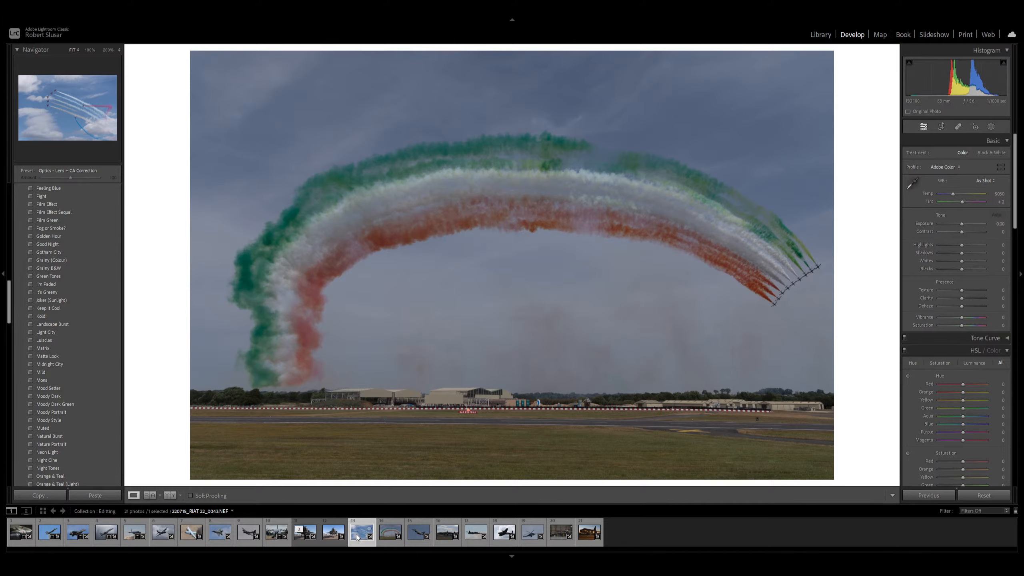
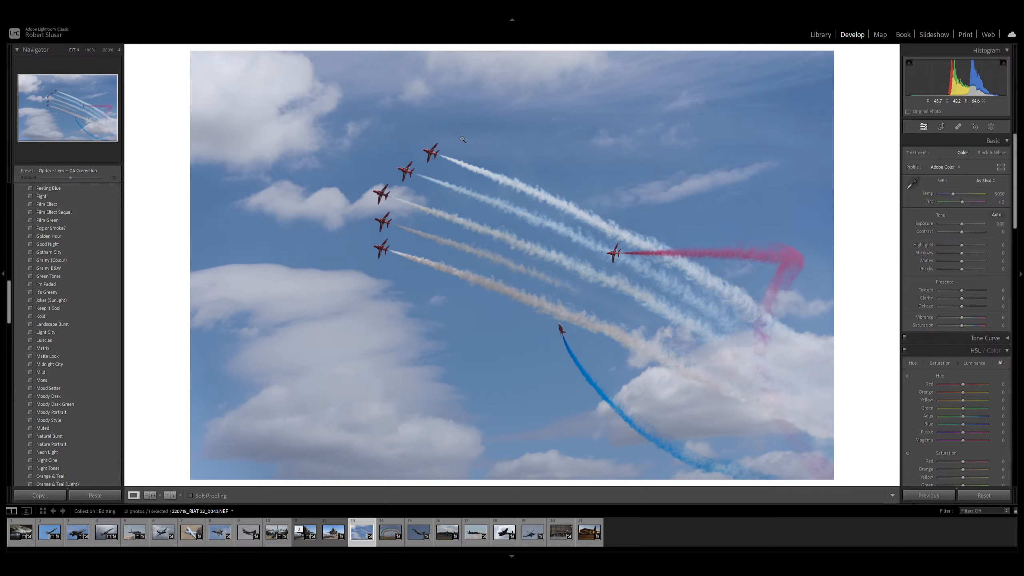
# - Raise the red jets formation photo's Dehaze to +15
pyautogui.press('+')
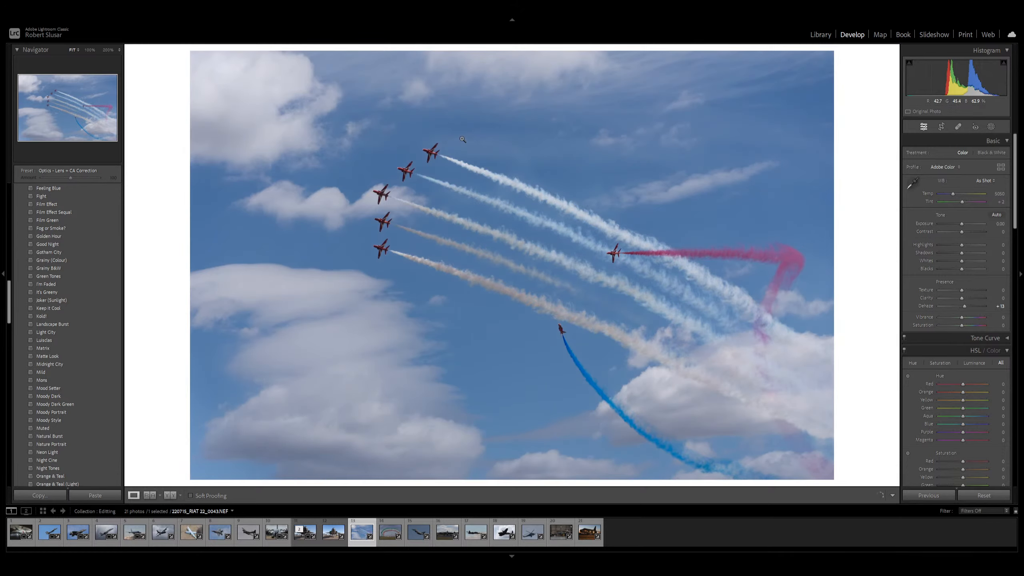
pyautogui.press('+')
pyautogui.press('+')
pyautogui.press('+')
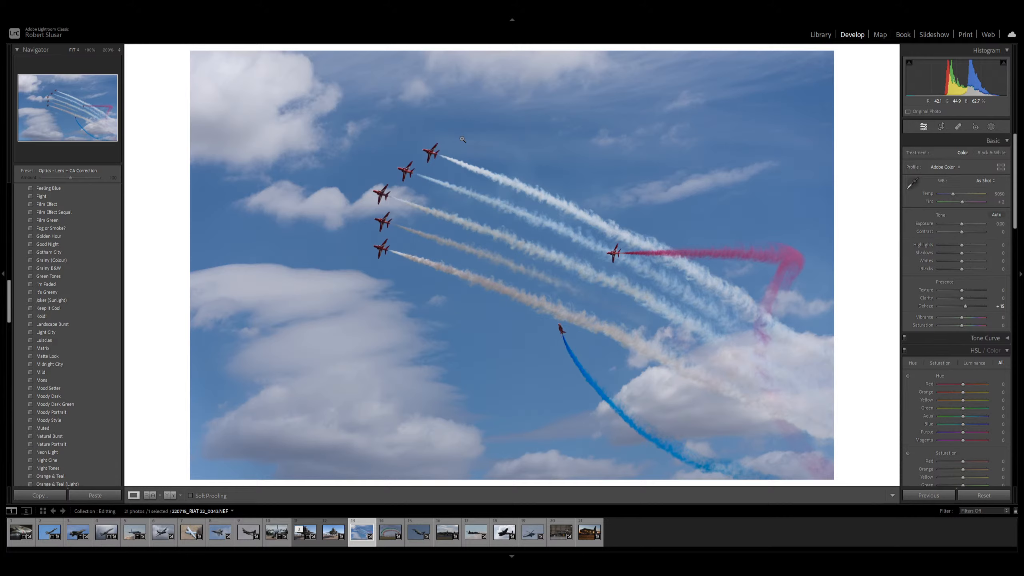
# - Lower the red jets photo's Highlights to −50 and Whites to −31 to hold detail in the clouds and smoke
pyautogui.press('-')
pyautogui.press('+')
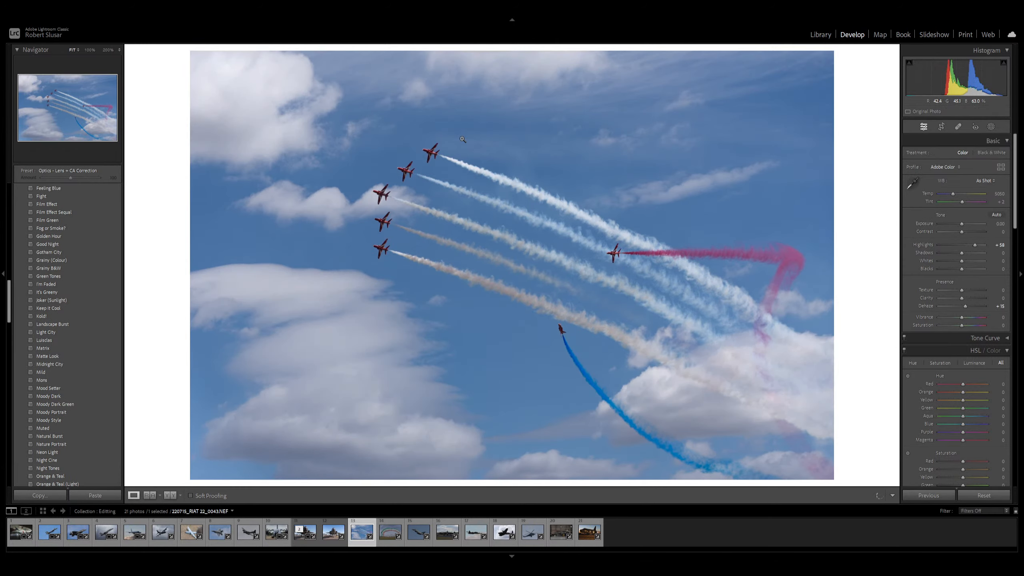
pyautogui.press(';')
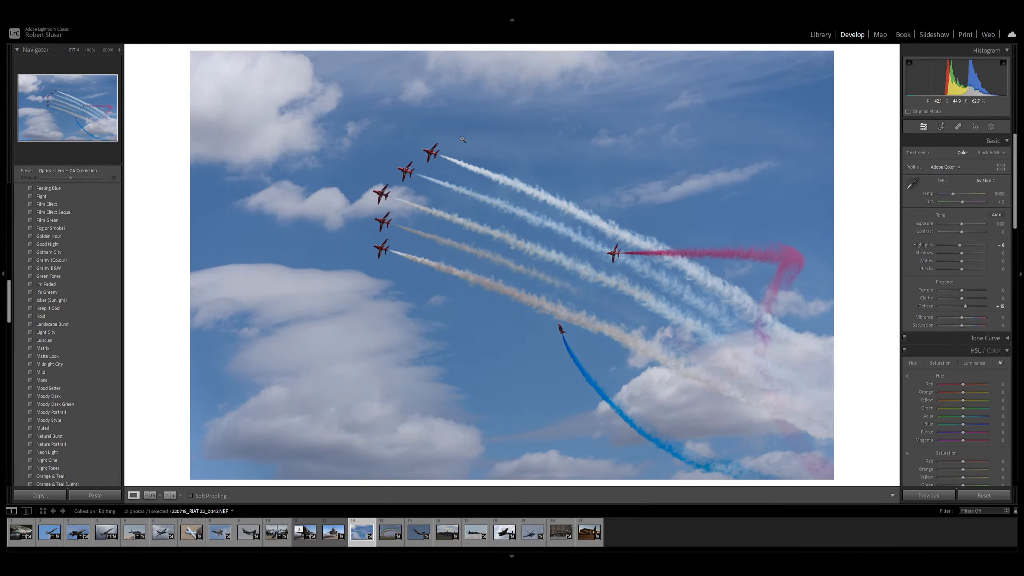
pyautogui.press('-')
# - Raise the HSL saturation of Red to +65 and Blue to +10 to strengthen the coloured smoke trails
pyautogui.press('+')
pyautogui.press('-')
pyautogui.scroll(-5, 907, 374)
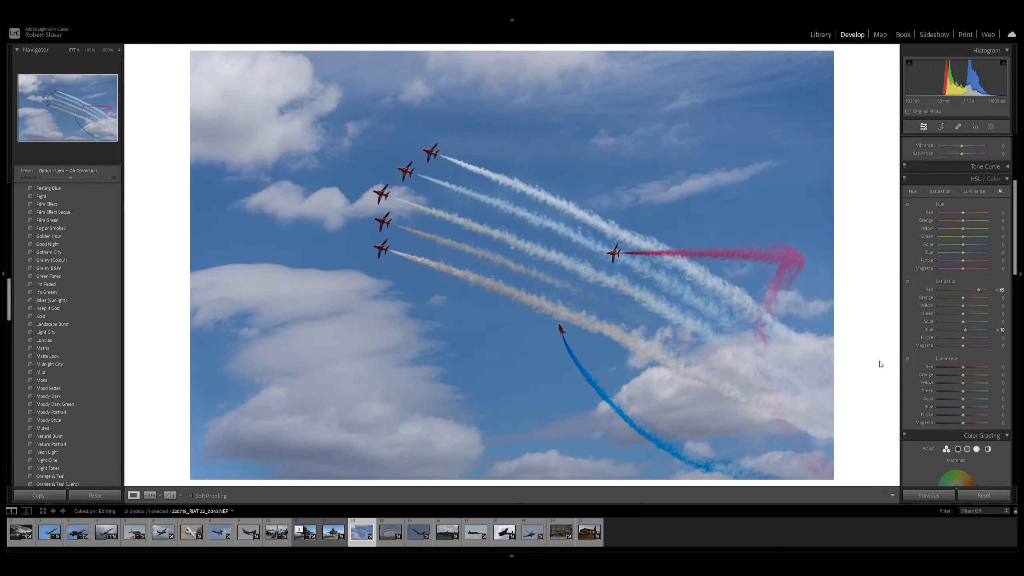
# - Crop the red jets photo tighter at its original aspect ratio, trimming the empty sky and cloud along its left and upper edges
pyautogui.press('r')
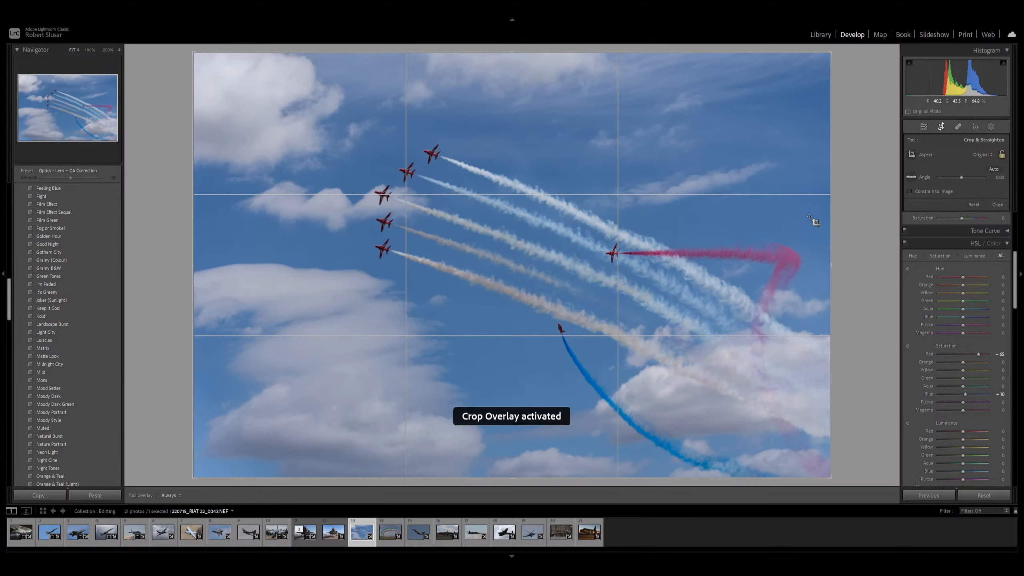
pyautogui.press('r')
pyautogui.press('r')
pyautogui.hscroll(2, 808, 216)
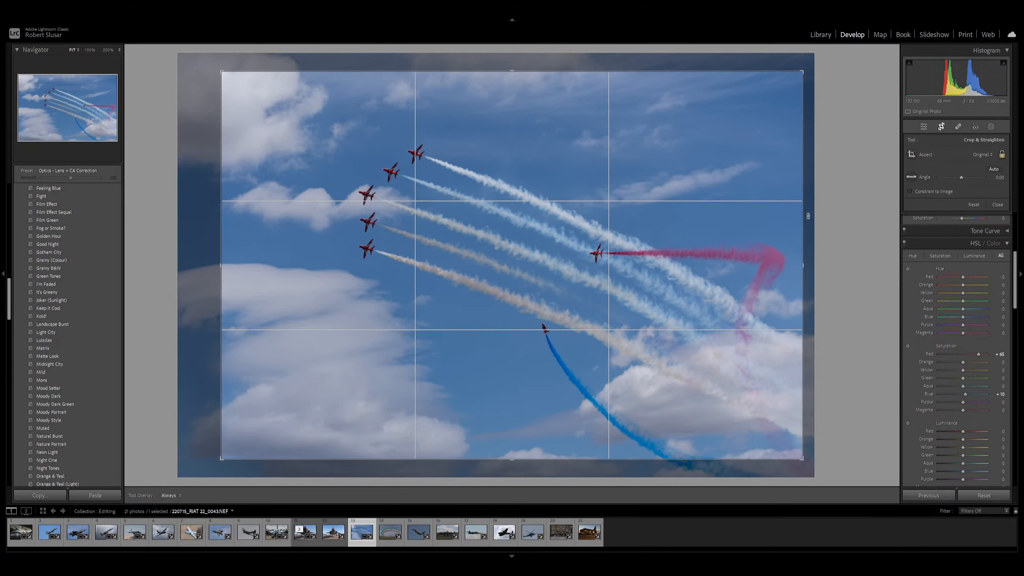
pyautogui.scroll(-3, 808, 216)
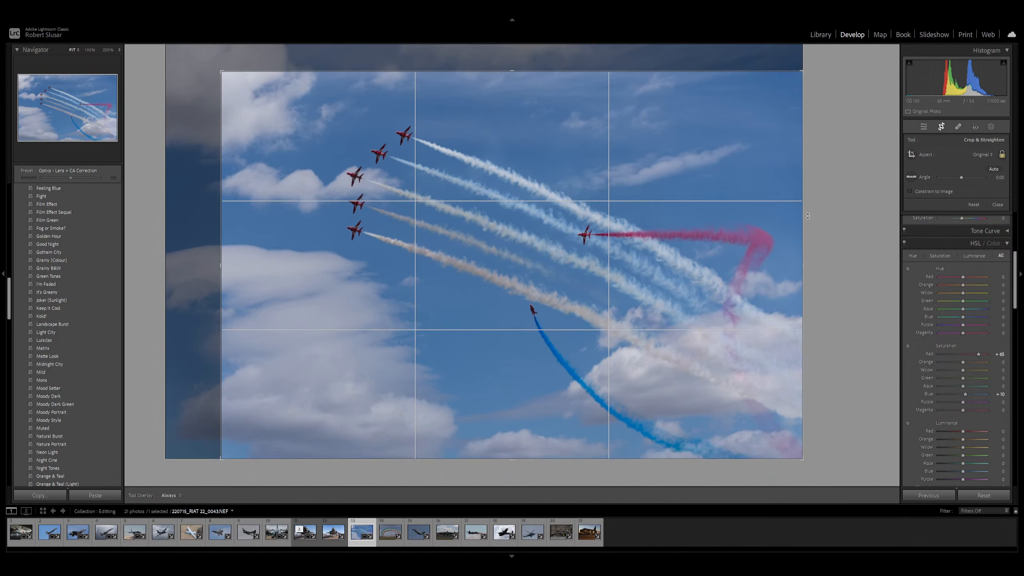
pyautogui.press('r')
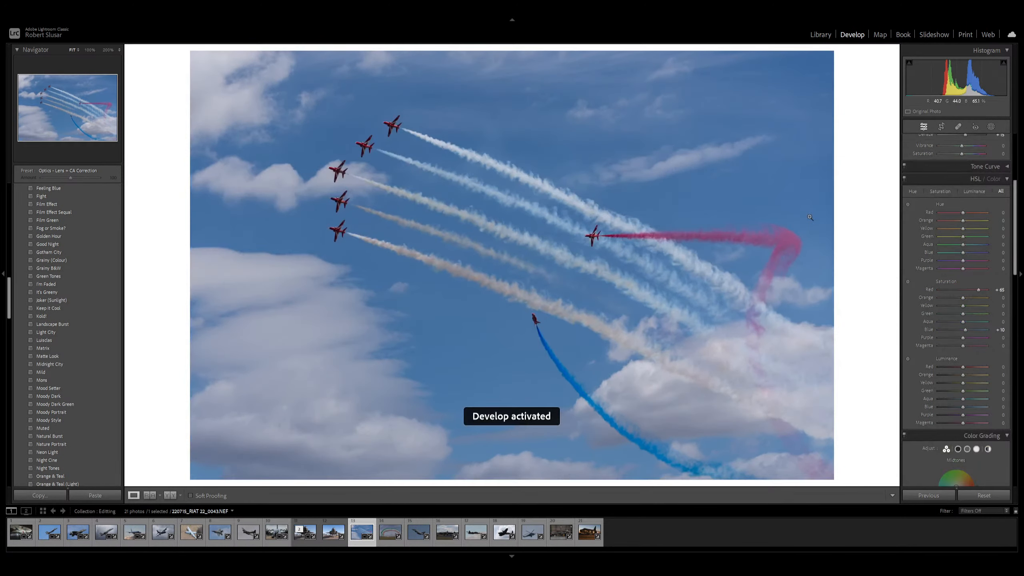
# - Check the red jets photo with the spot removal tool and raise its Exposure to +0.50
pyautogui.click(959, 127)
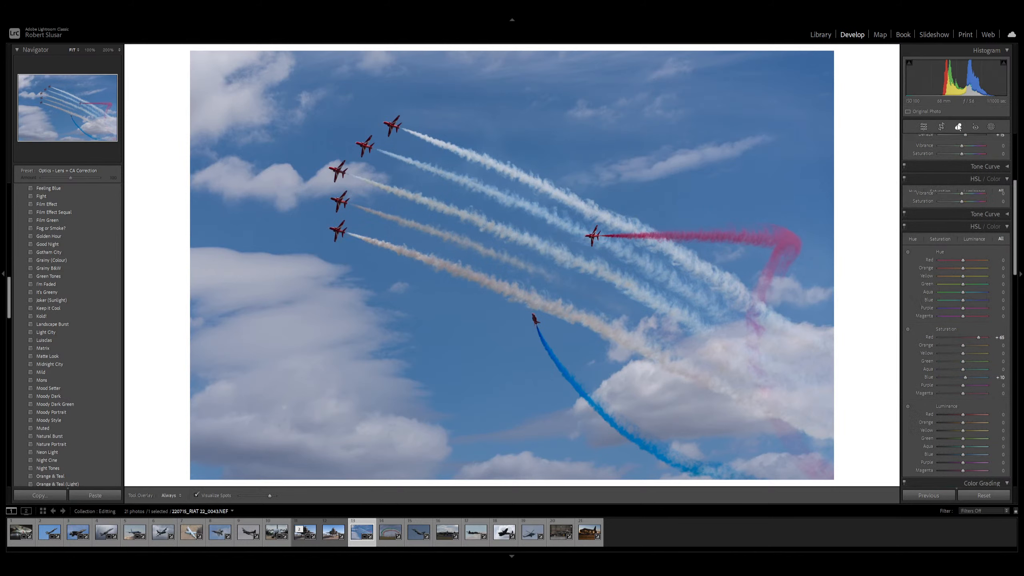
pyautogui.click(959, 126)
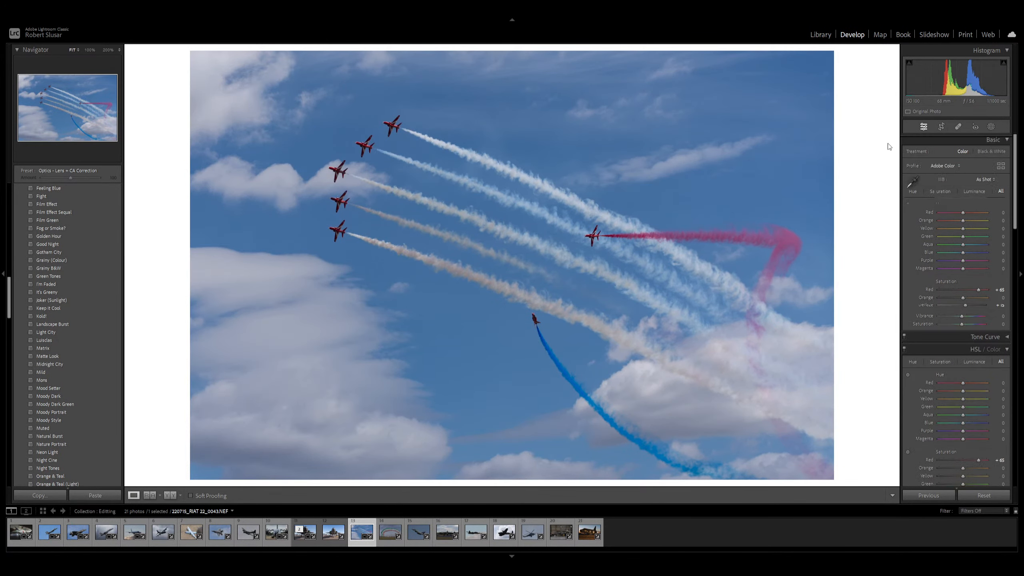
pyautogui.press('=')
pyautogui.press('-')
pyautogui.press('-')
pyautogui.press('-')
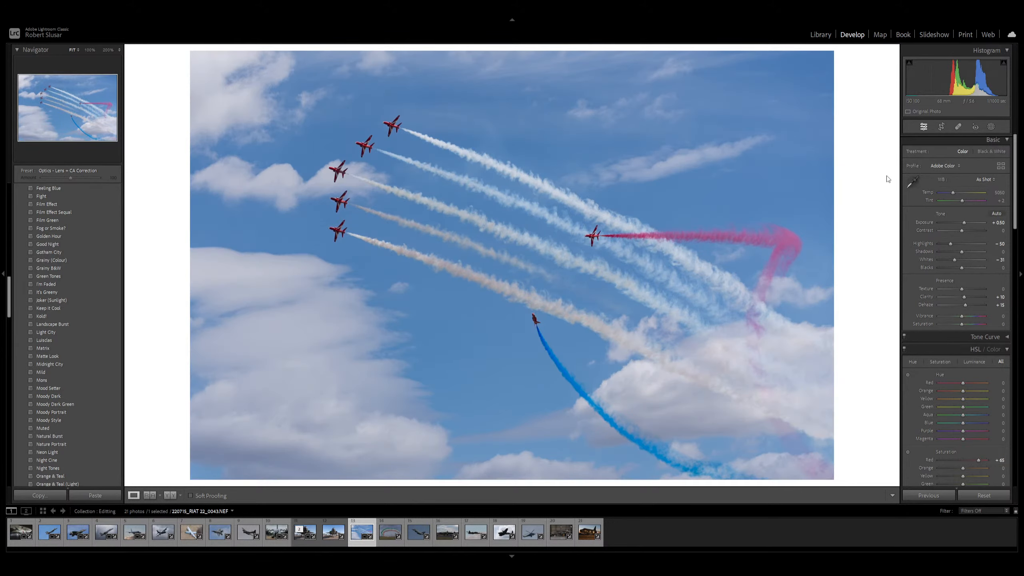
pyautogui.press('+')
pyautogui.press('+')
# - Open the tricolour smoke arc photo, inspect the aircraft up close, and straighten the horizon with a crop angle of −0.30
pyautogui.click(389, 533)
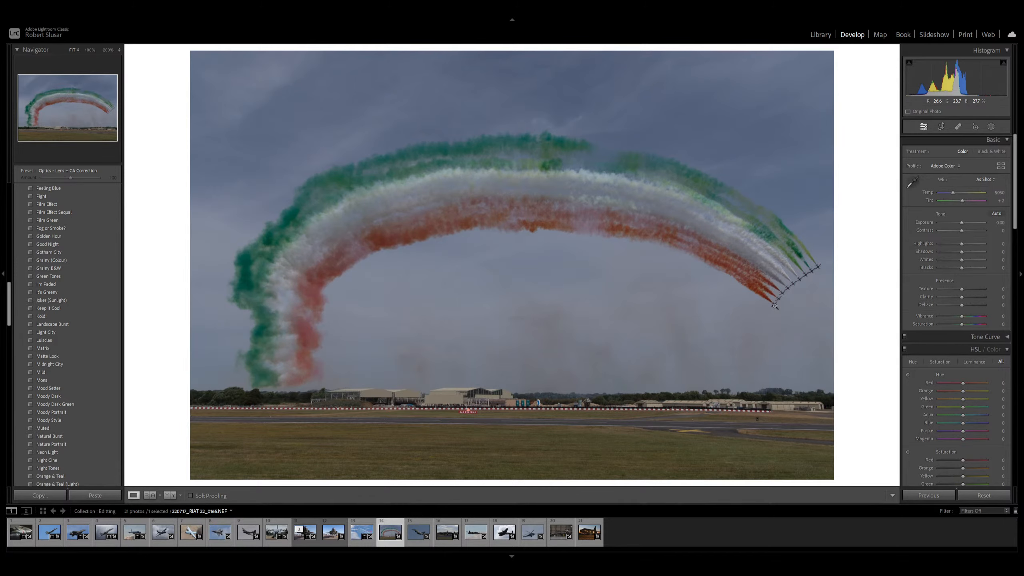
pyautogui.click(755, 302)
pyautogui.click(761, 298)
pyautogui.click(942, 128)
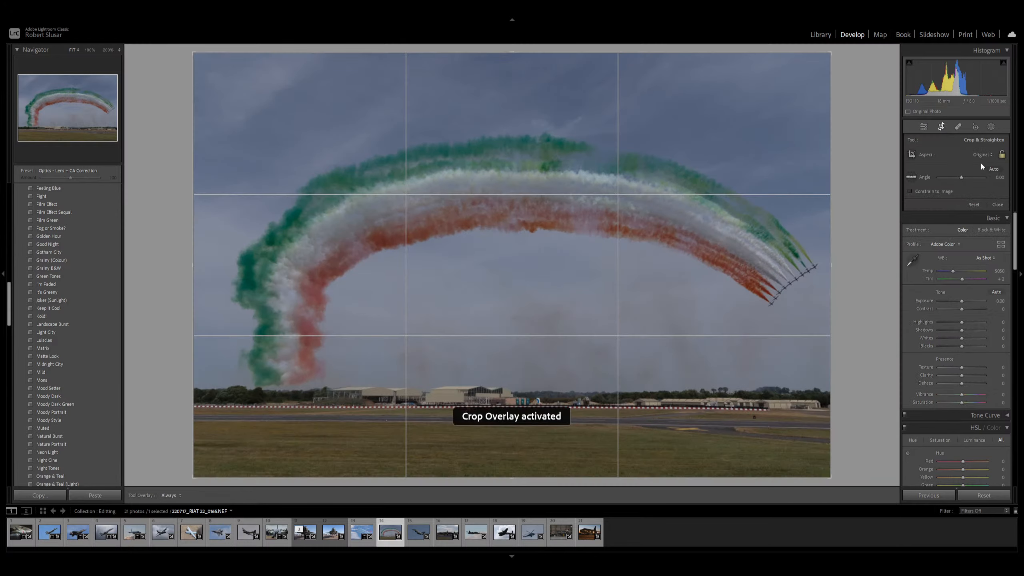
pyautogui.click(990, 171)
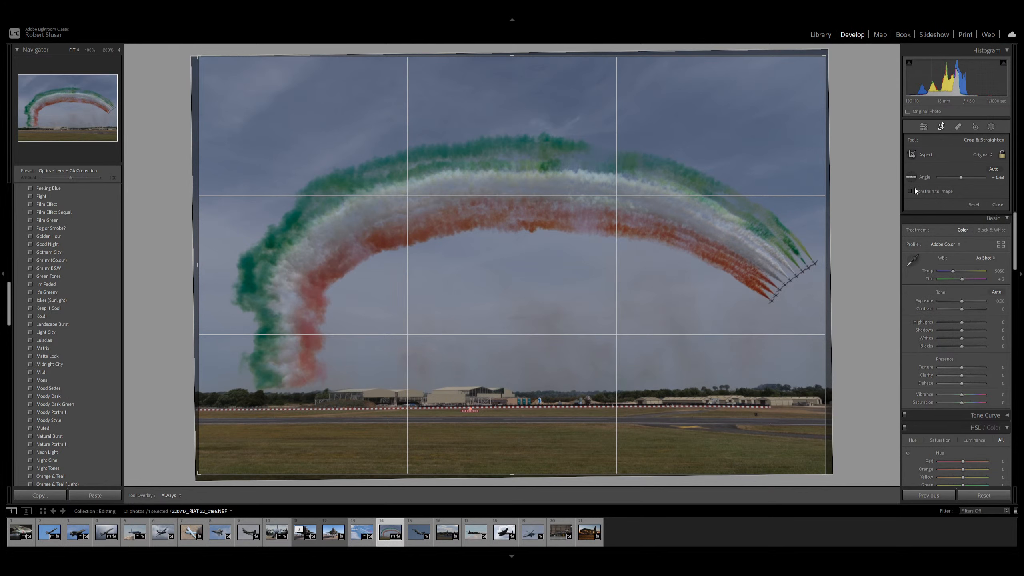
pyautogui.press('o')
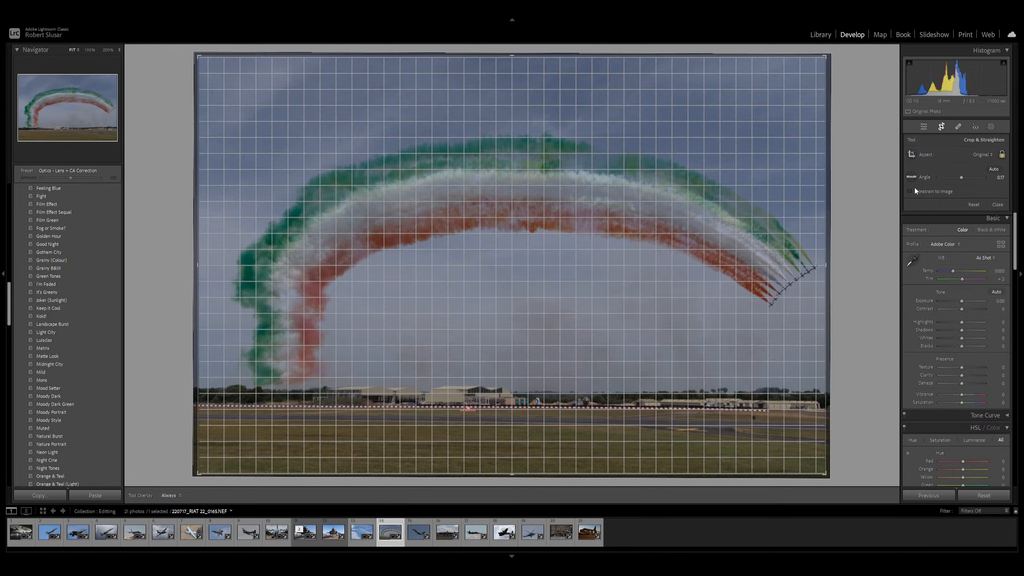
pyautogui.click(995, 177)
pyautogui.press('BackSpace')
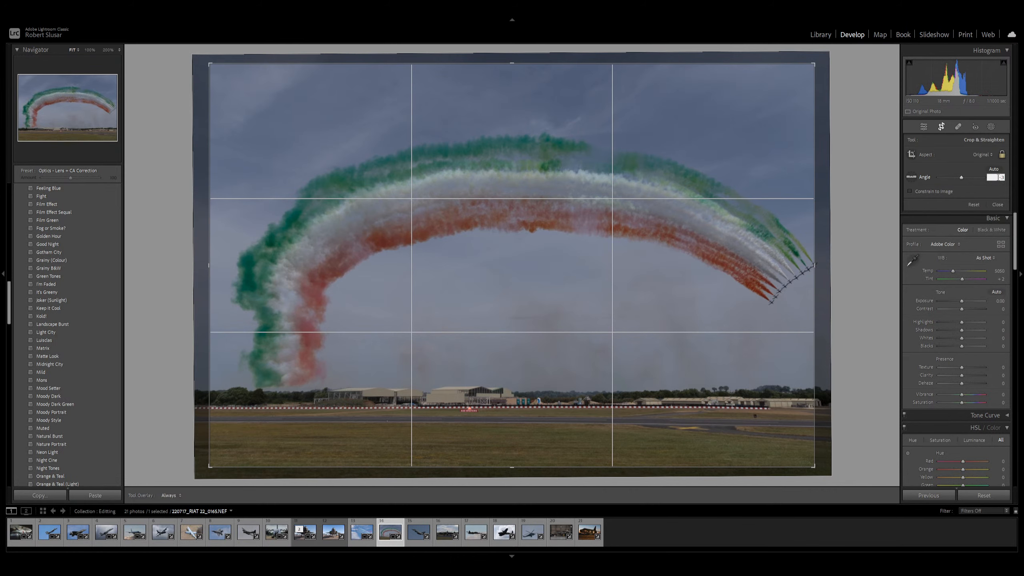
pyautogui.press('Return')
# - Shift the image left and slightly up within the crop frame to centre the smoke arc, and apply the crop
pyautogui.press('Left')
pyautogui.press('Left')
pyautogui.press('Left')
pyautogui.press('Left')
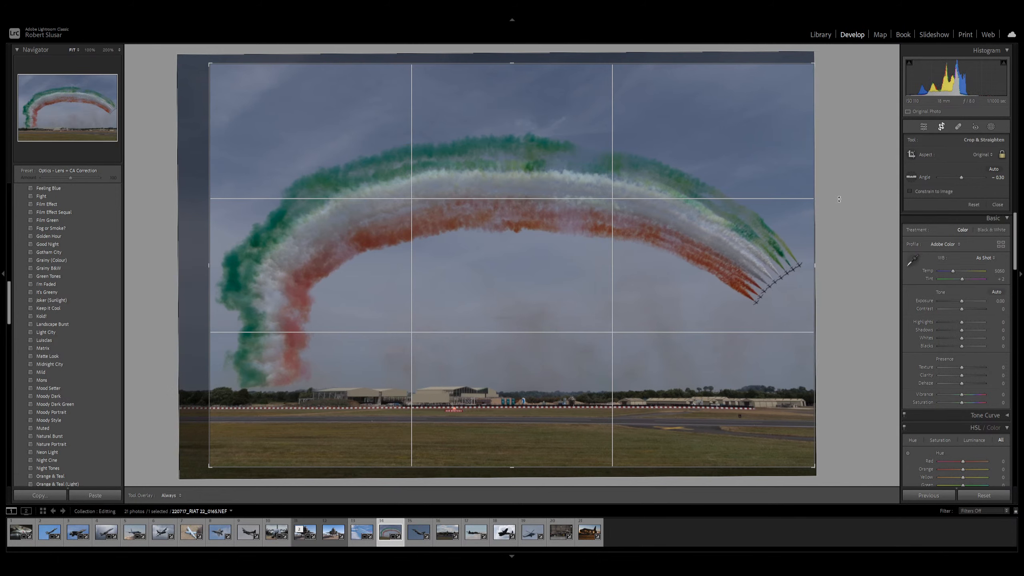
pyautogui.press('Right')
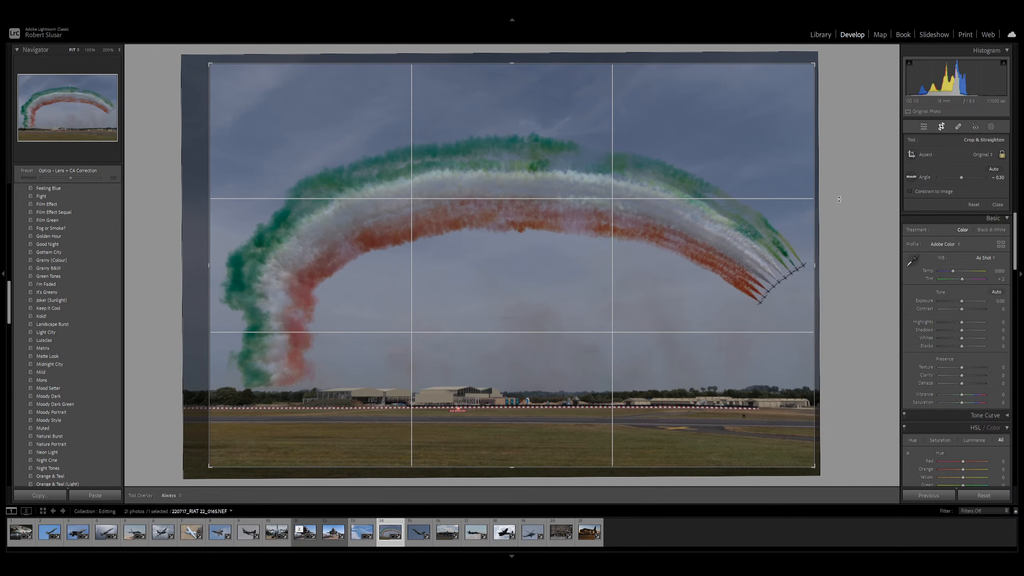
pyautogui.press('Up')
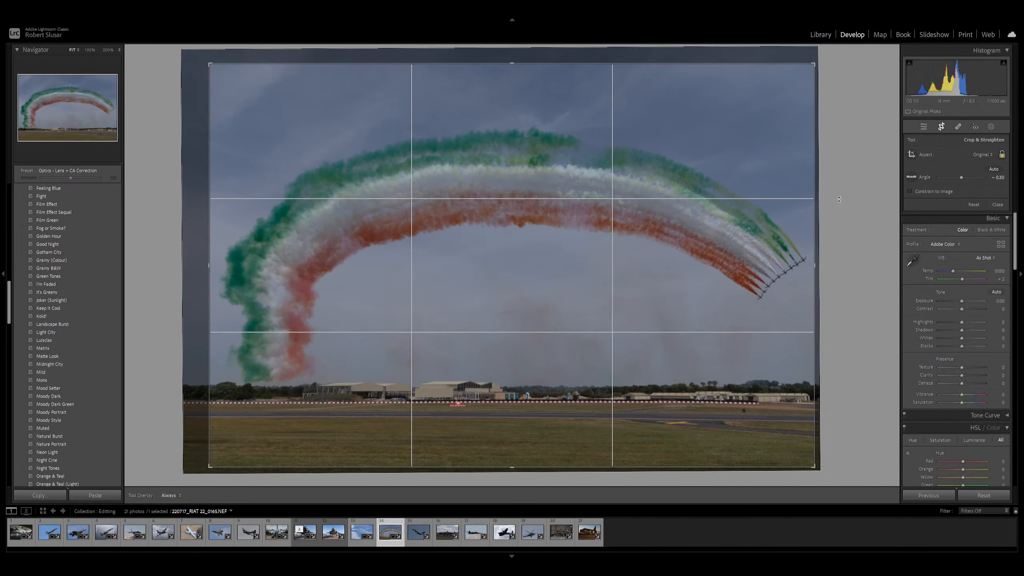
pyautogui.press('d')
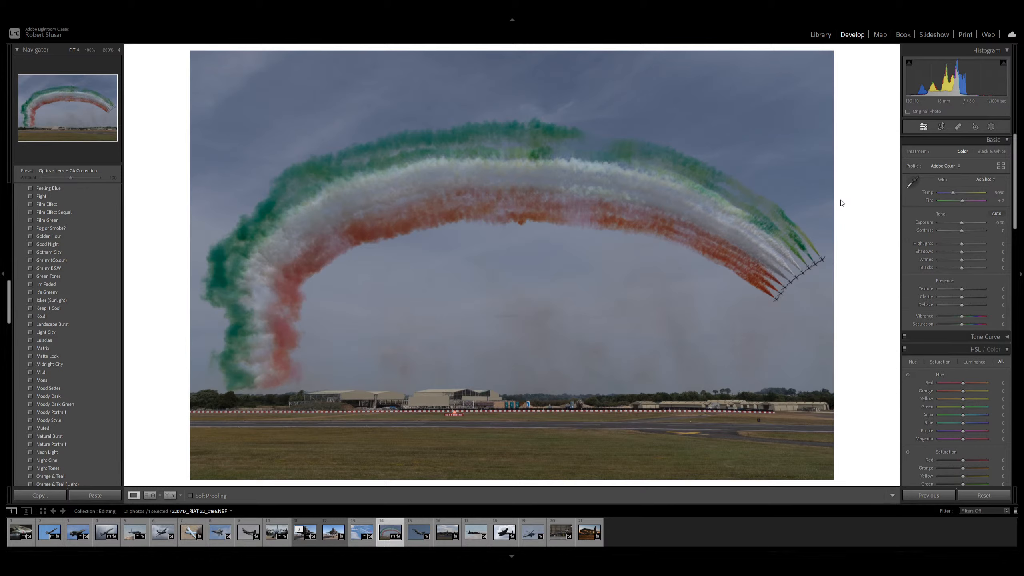
# - Brighten the smoke arc photo with Exposure +0.80 and cool its white balance temperature to 4755
pyautogui.press('+')
pyautogui.press('+')
pyautogui.press('+')
pyautogui.press('+')
pyautogui.press('+')
pyautogui.press('+')
pyautogui.press('+')
pyautogui.press('+')
pyautogui.press('+')
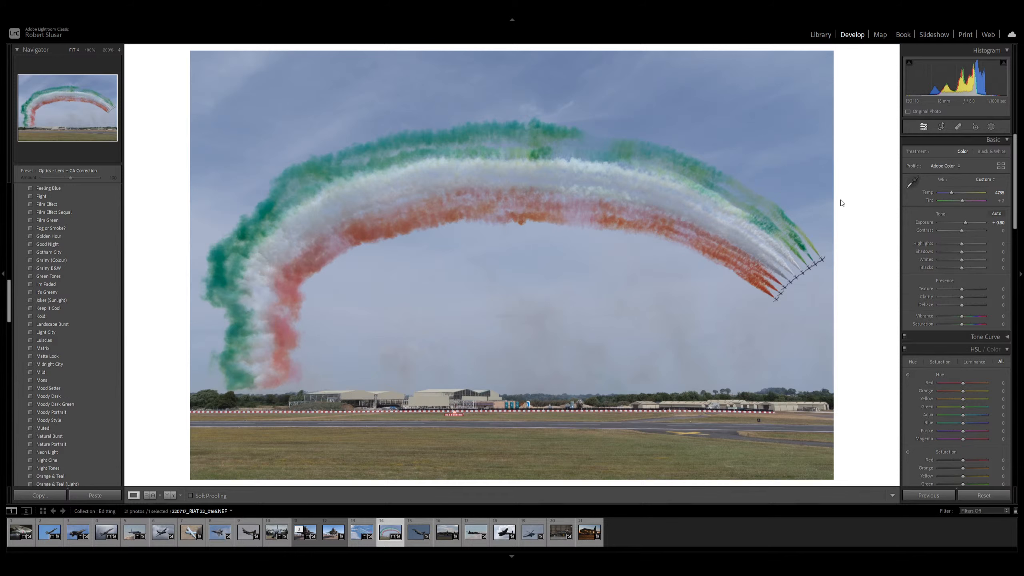
# - Try different Dehaze strengths on the smoke arc photo and set Dehaze to +20
pyautogui.press('+')
pyautogui.press('+')
pyautogui.press('+')
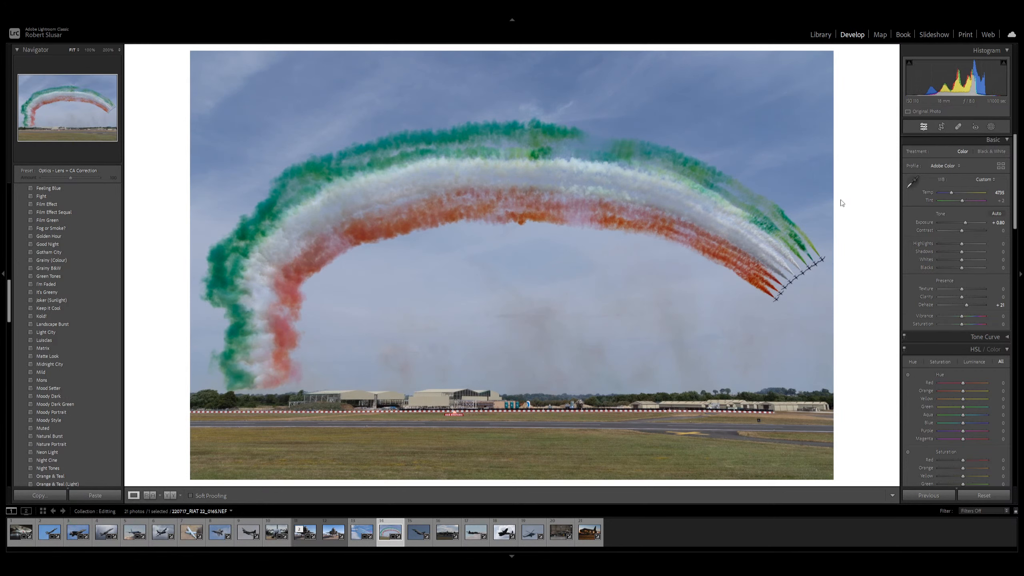
pyautogui.press('-')
pyautogui.press('-')
pyautogui.press('-')
pyautogui.press('-')
pyautogui.press('-')
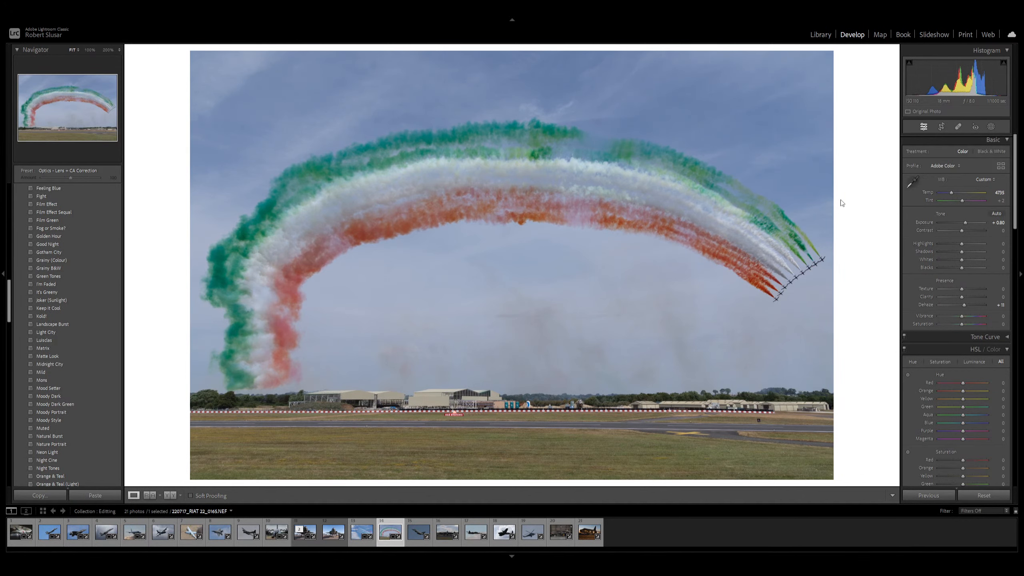
pyautogui.press('+')
pyautogui.press('-')
pyautogui.press('-')
pyautogui.press('-')
pyautogui.press('-')
pyautogui.press('-')
pyautogui.press('-')
pyautogui.press('-')
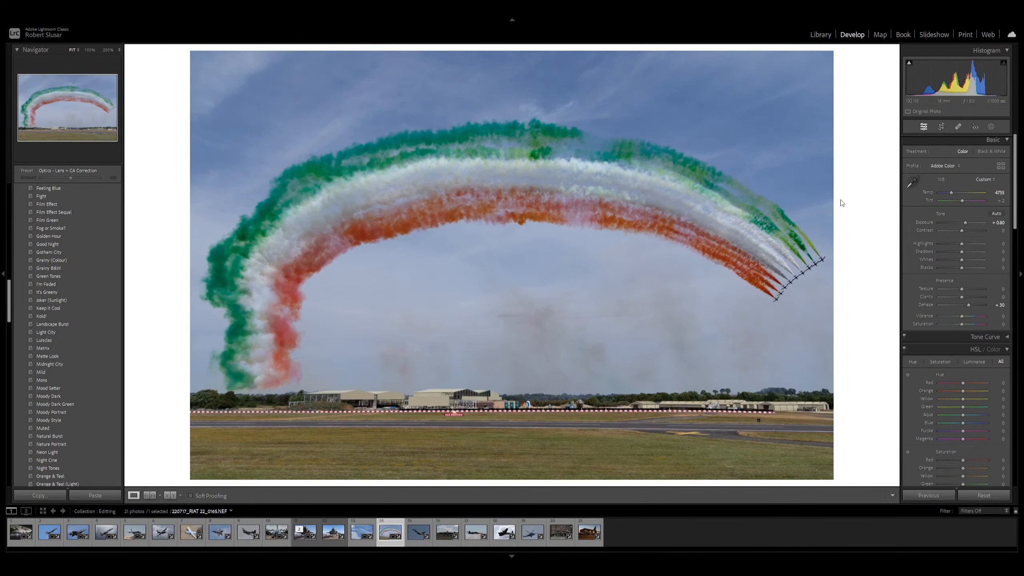
pyautogui.press('-')
pyautogui.press('-')
pyautogui.press('-')
pyautogui.press('-')
pyautogui.press('-')
pyautogui.press('-')
pyautogui.press('-')
pyautogui.press('-')
pyautogui.press('-')
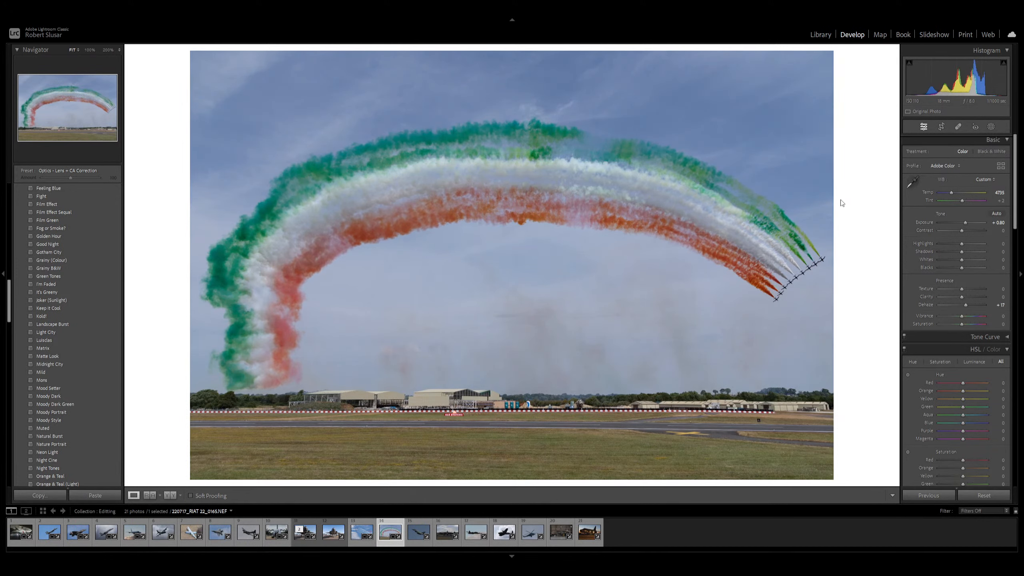
pyautogui.press('+')
pyautogui.press('+')
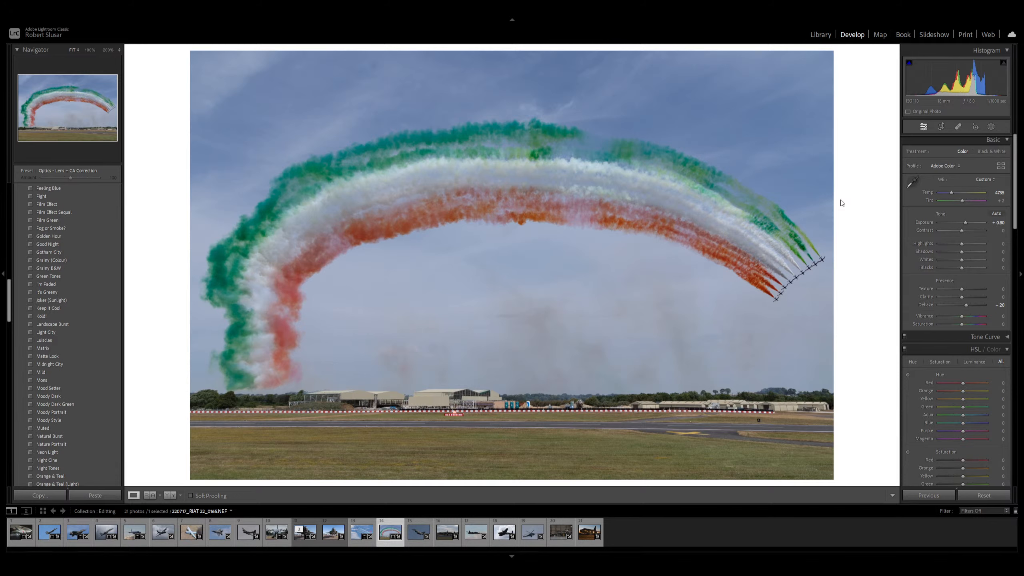
# - Lower the smoke arc photo's Highlights to −100 and set its Clarity to +5
pyautogui.press('-')
pyautogui.press('-')
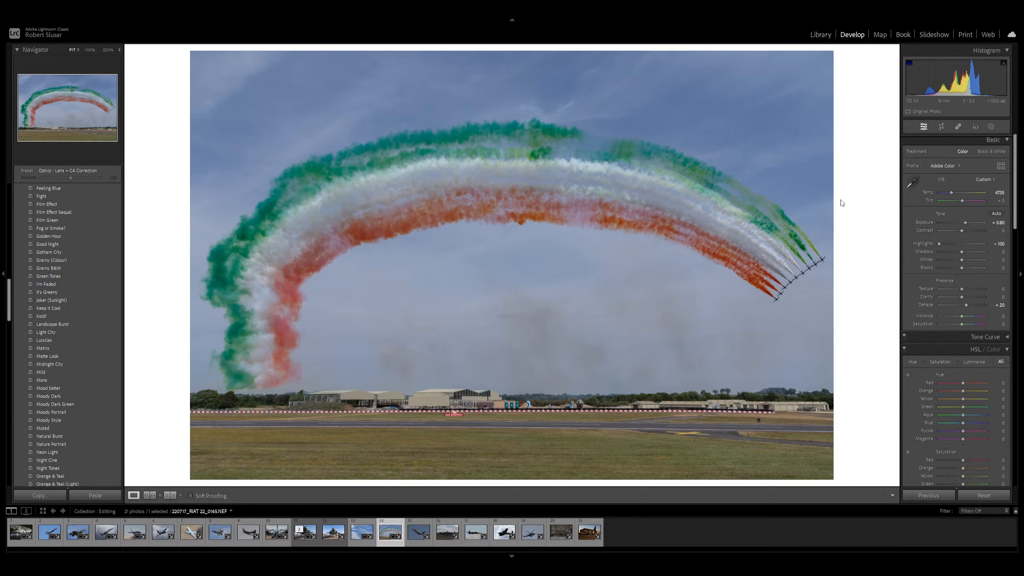
pyautogui.hotkey('shift', '+')
pyautogui.hotkey('shift', '+')
pyautogui.hotkey('shift', '-')
pyautogui.hotkey('shift', '-')
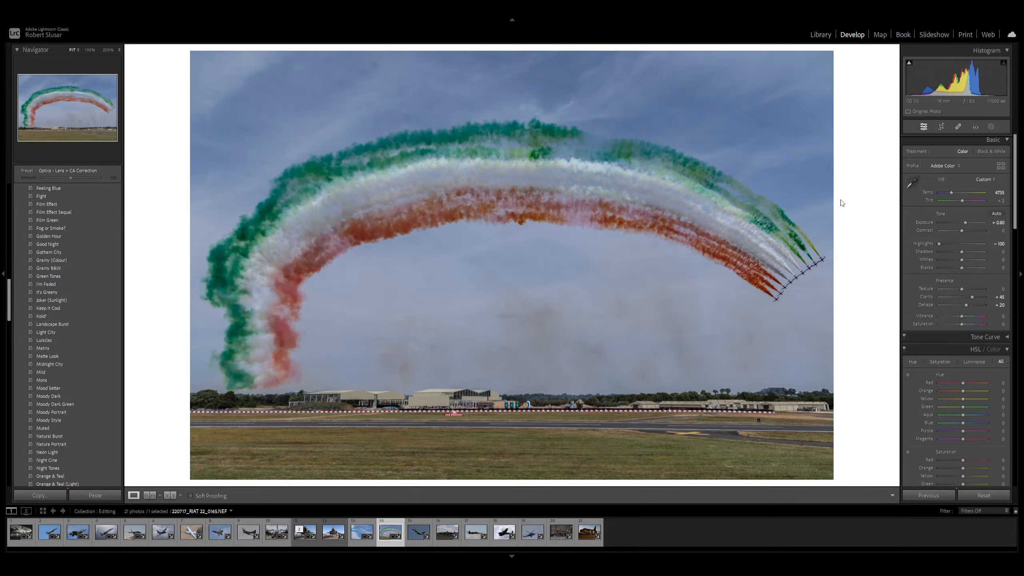
pyautogui.hotkey('shift', '-')
pyautogui.hotkey('shift', '-')
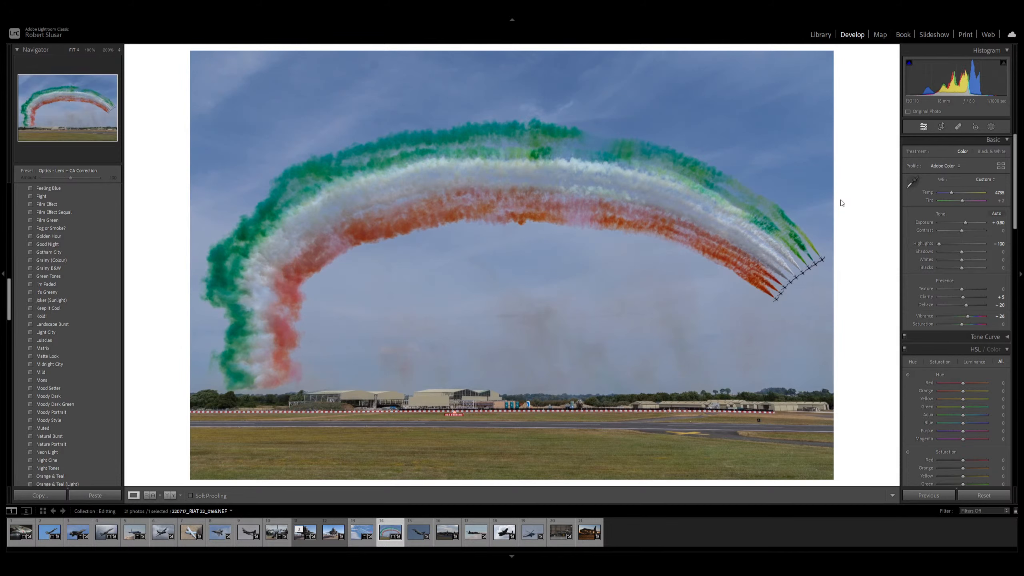
# - Set Vibrance to +15 and HSL saturation to Red +35, Orange +20 and Green +65, comparing the photo before and after
pyautogui.hotkey('ctrl', 'z')
pyautogui.click(170, 495)
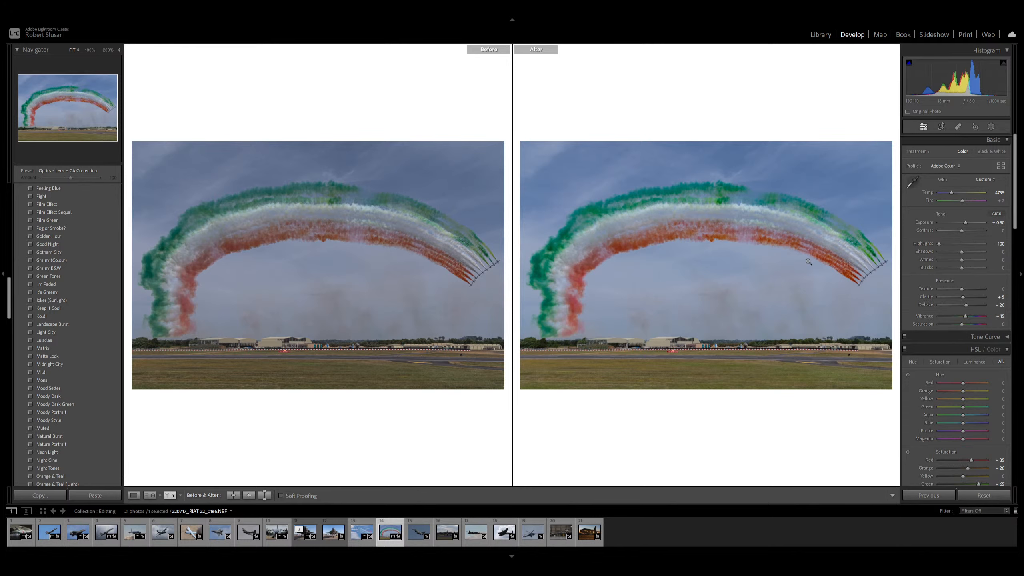
pyautogui.click(133, 496)
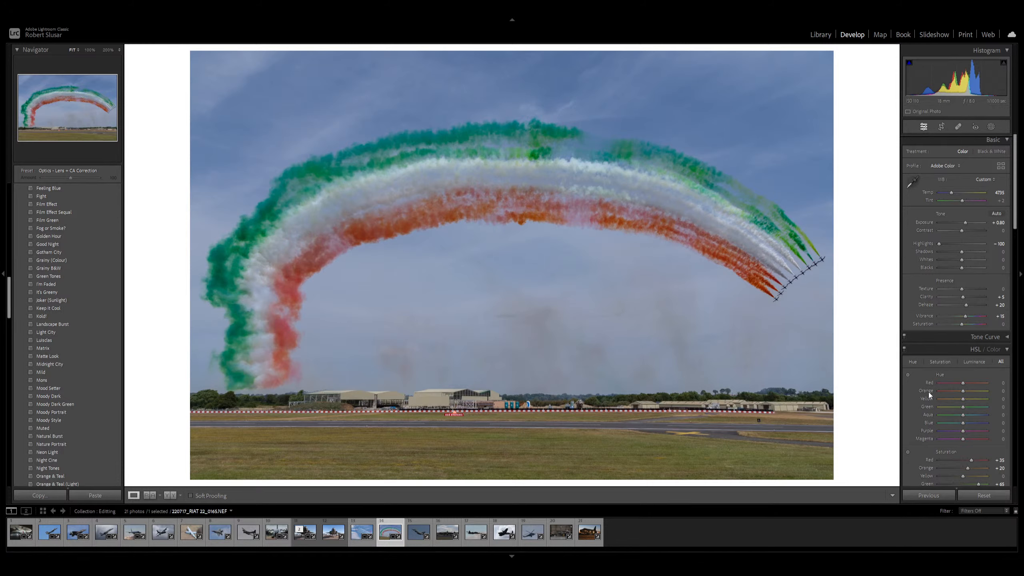
pyautogui.scroll(-3, 930, 390)
pyautogui.scroll(-3, 930, 390)
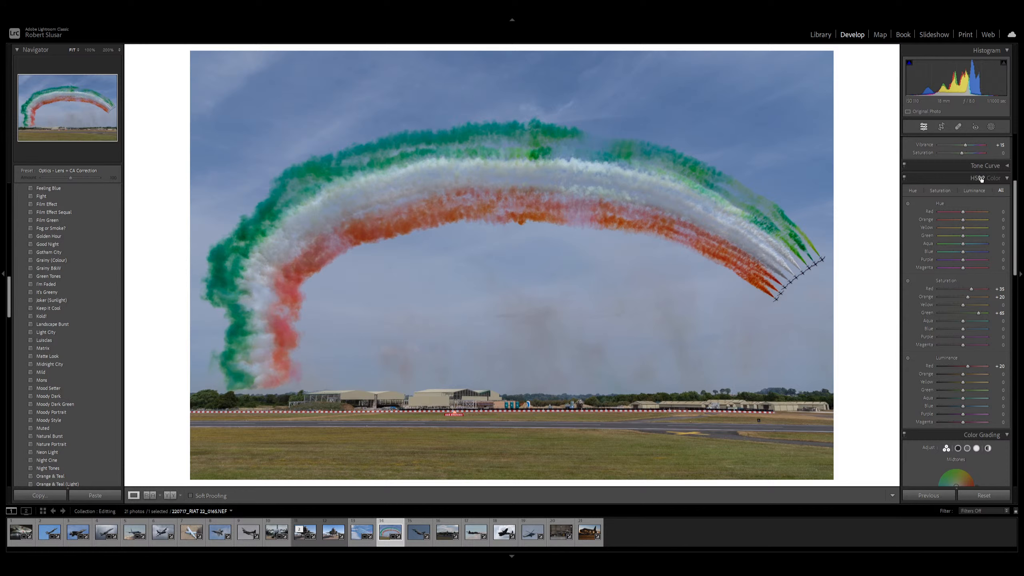
# - Heal the sensor dust spots in the smoke arc photo's sky, using the spot visualization to find them
pyautogui.click(960, 127)
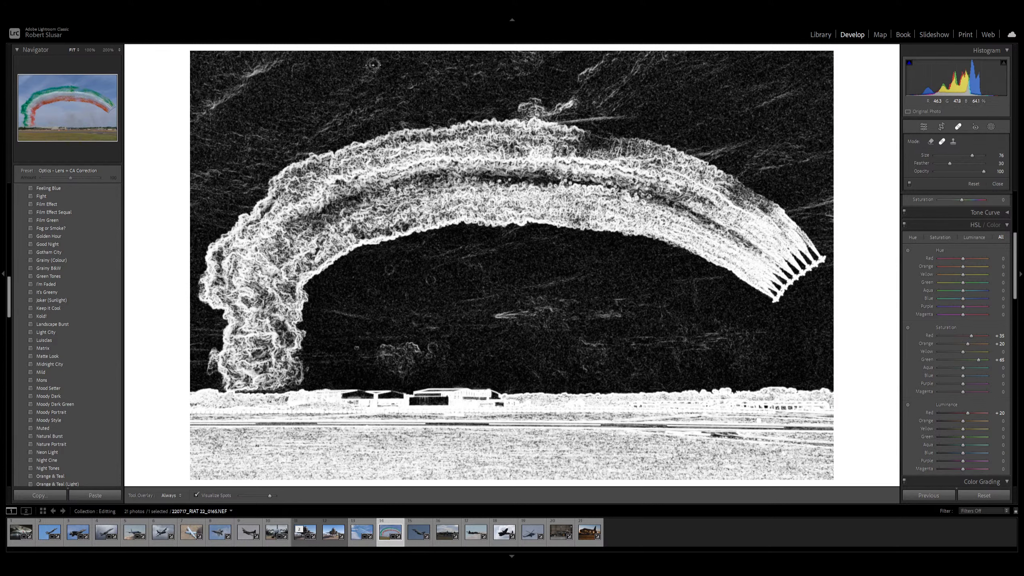
pyautogui.click(372, 64)
pyautogui.click(390, 270)
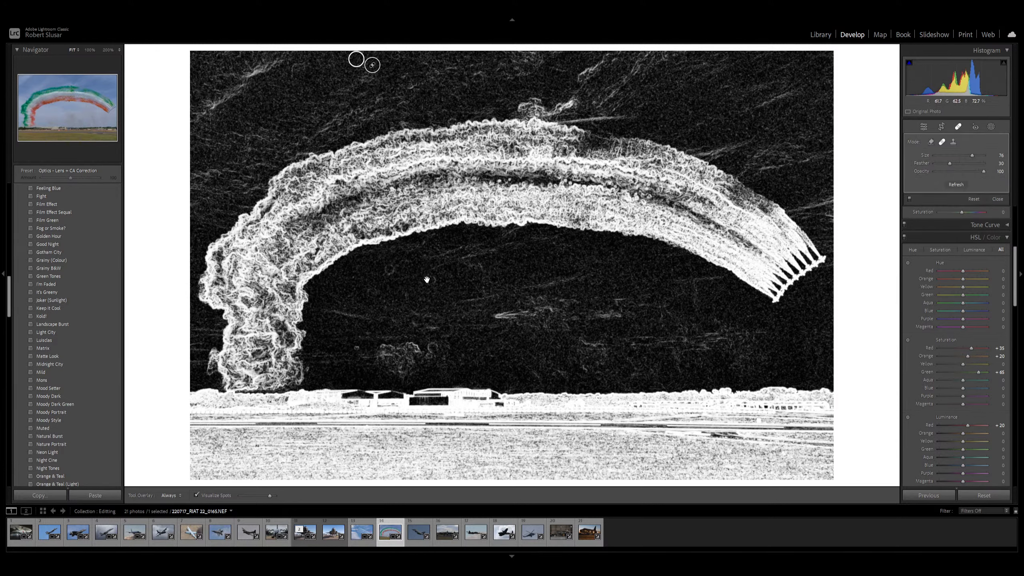
pyautogui.click(431, 279)
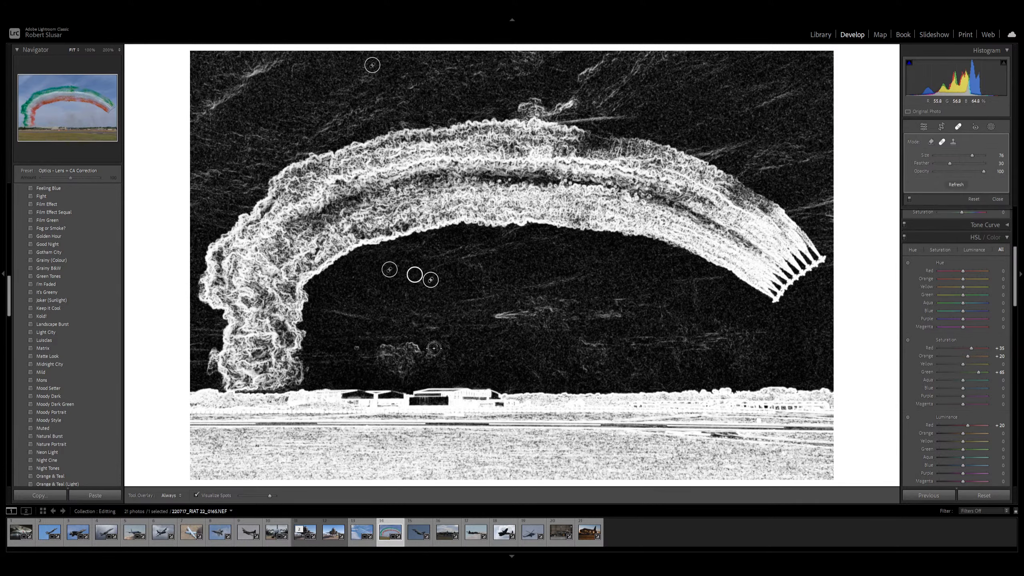
pyautogui.click(433, 348)
pyautogui.click(371, 293)
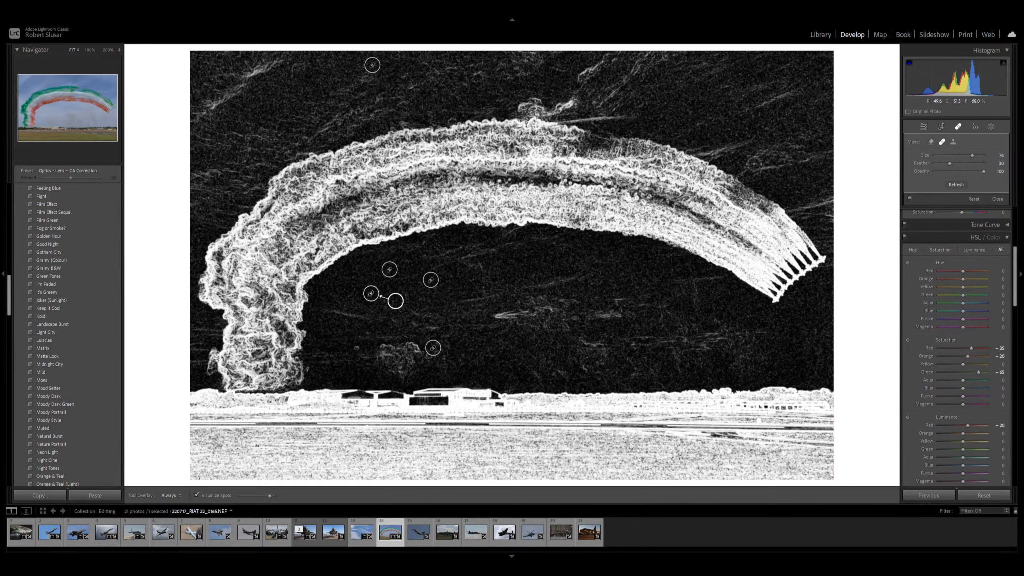
pyautogui.press('d')
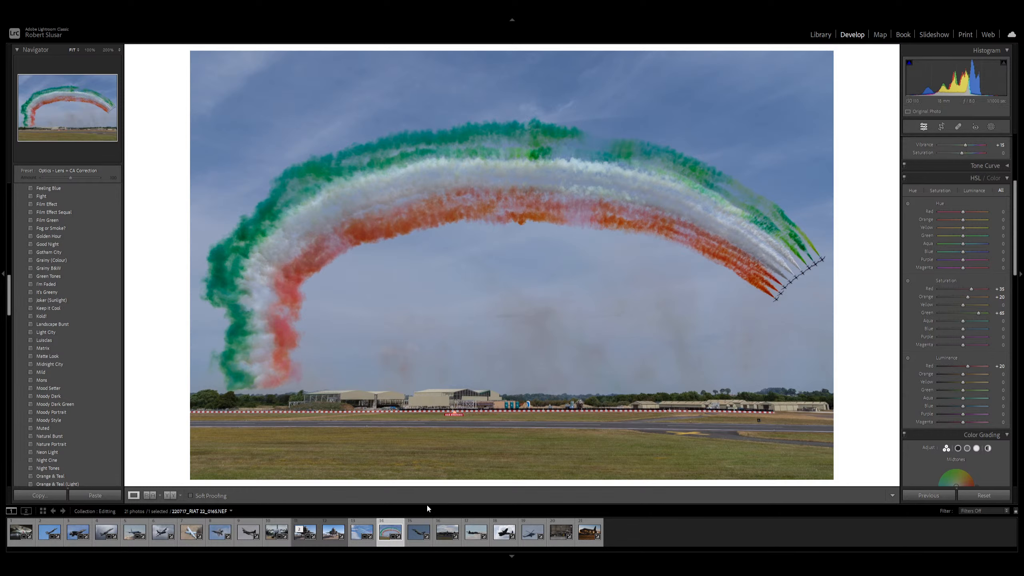
# - Open the photo of the taxiing four-engine bomber and straighten it with a crop angle of 1.00
pyautogui.click(447, 536)
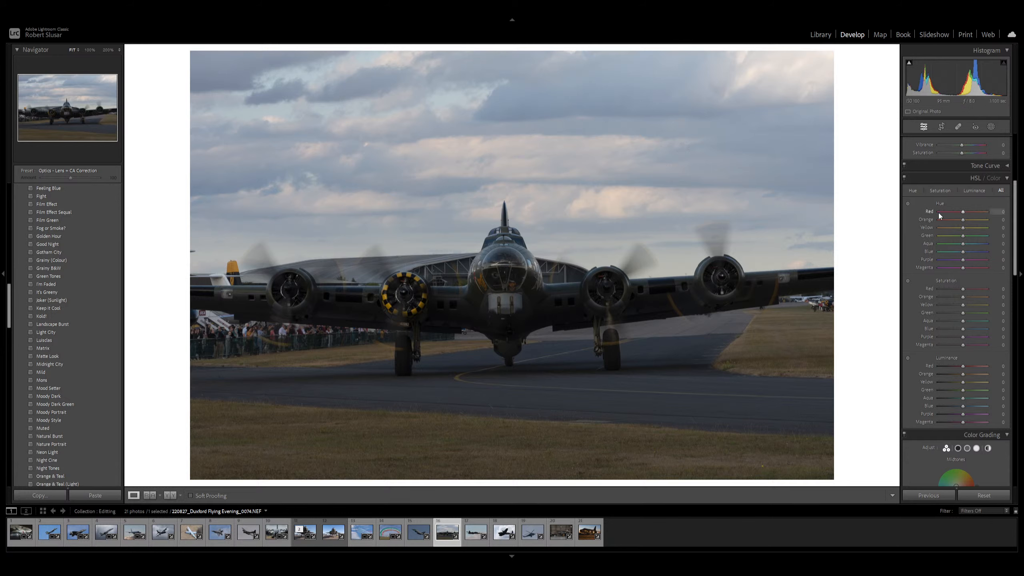
pyautogui.press('r')
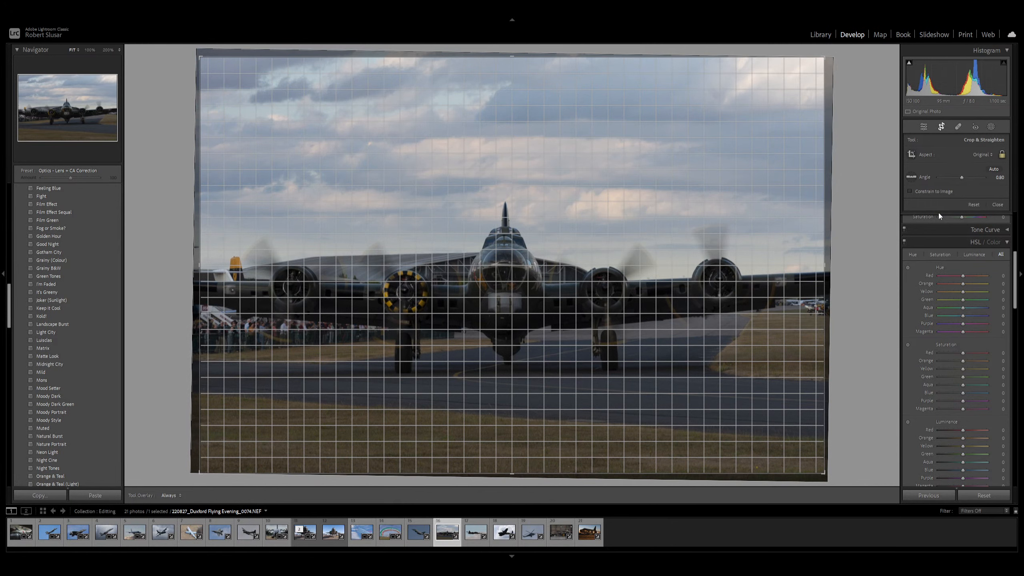
pyautogui.click(996, 178)
pyautogui.write('1')
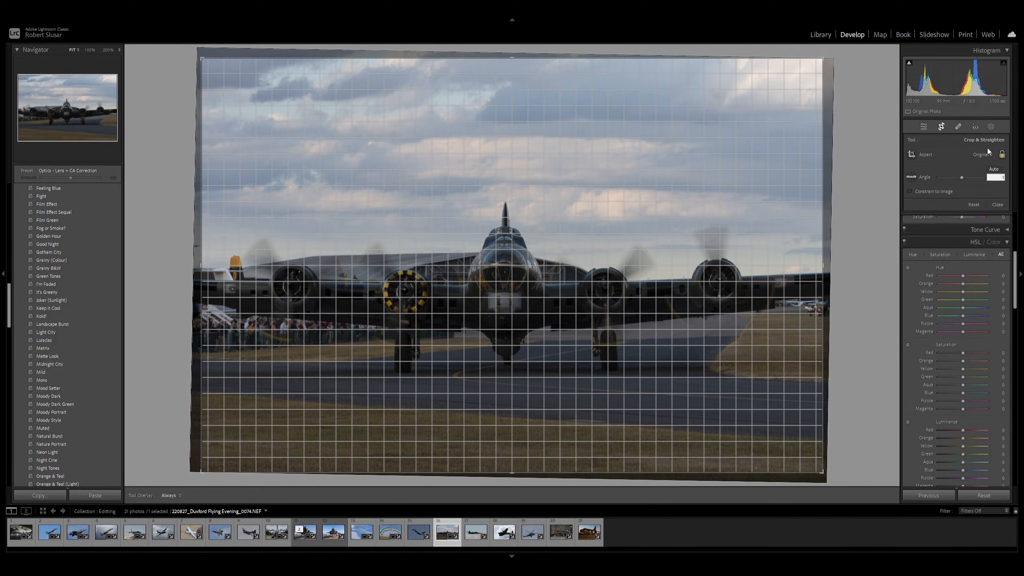
# - Inspect the bomber photo for dust with visualized spots and heal the blemish in the upper sky
pyautogui.click(962, 125)
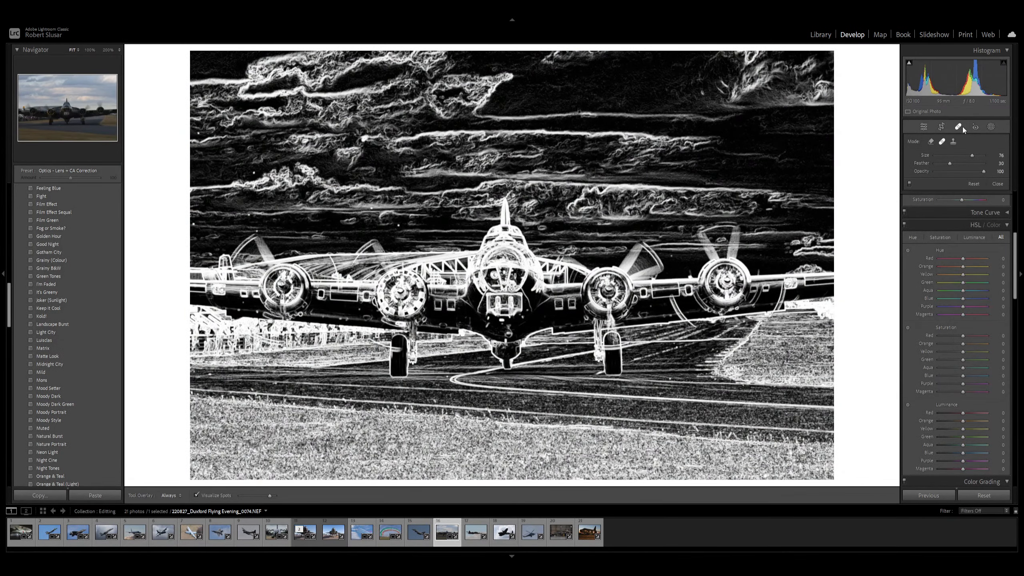
pyautogui.click(962, 125)
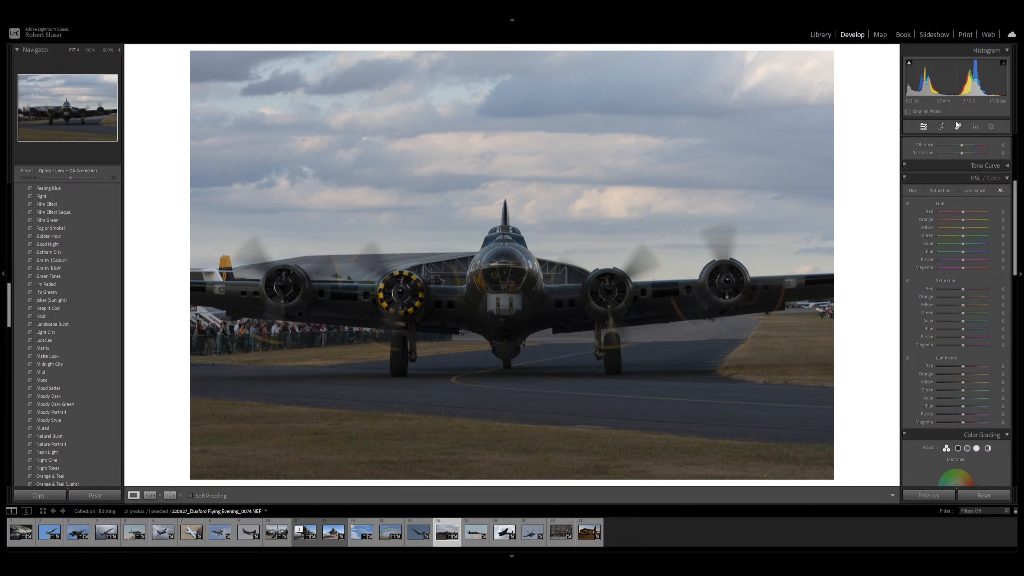
pyautogui.press('q')
pyautogui.moveTo(721, 83)
pyautogui.mouseDown()
pyautogui.moveTo(726, 91)
pyautogui.moveTo(721, 79)
pyautogui.mouseUp()
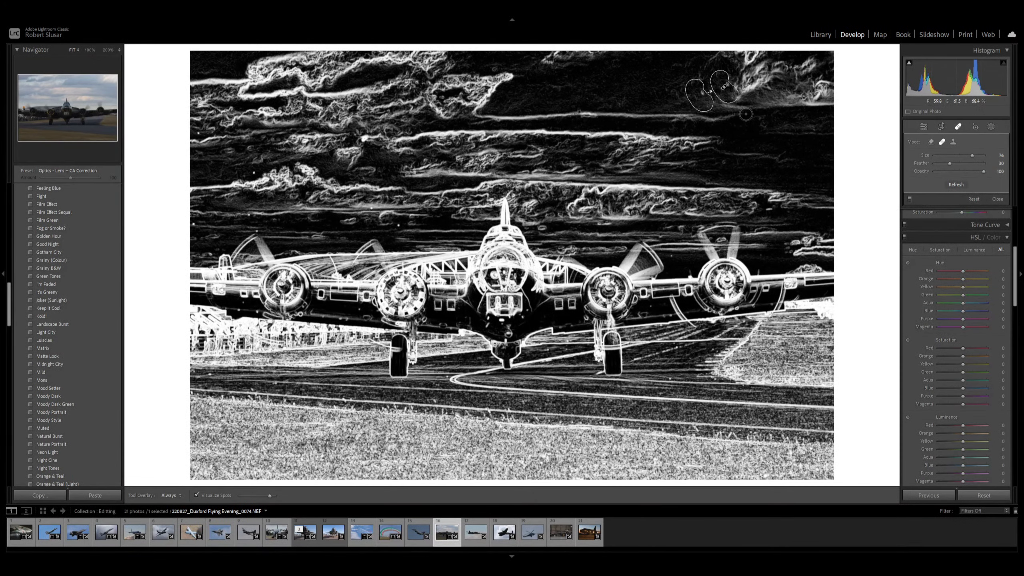
pyautogui.press('q')
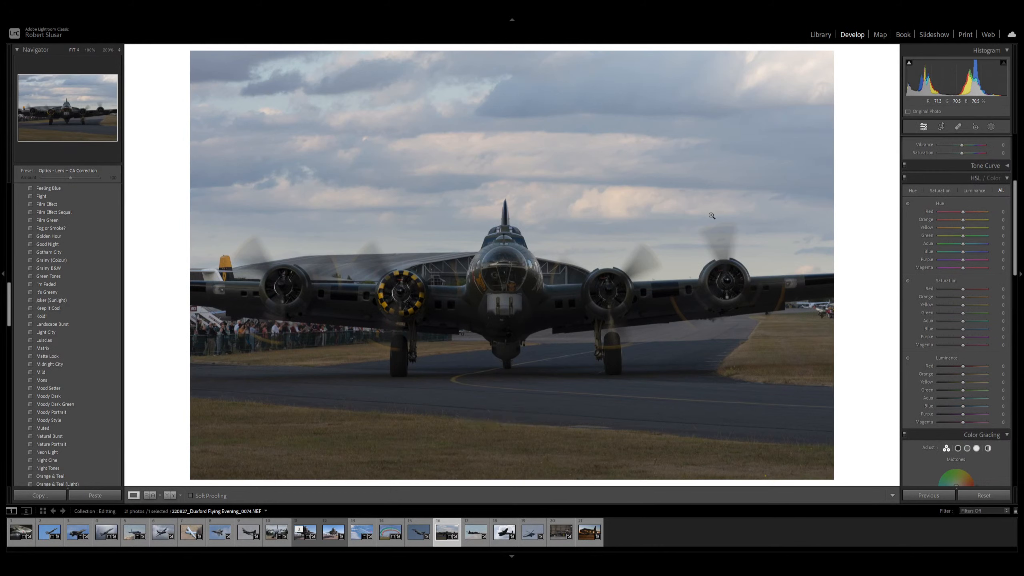
# - Set the bomber photo's Exposure to +0.50 and its Highlights to −100
pyautogui.press('=')
pyautogui.press('=')
pyautogui.press('=')
pyautogui.press('=')
pyautogui.press('=')
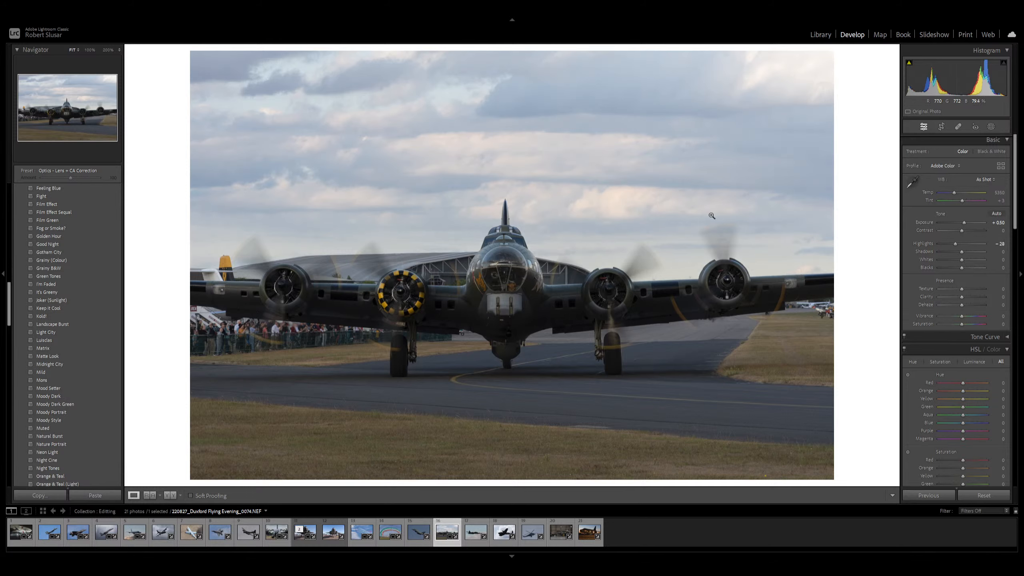
pyautogui.press('-')
pyautogui.press('-')
pyautogui.press('-')
pyautogui.press('-')
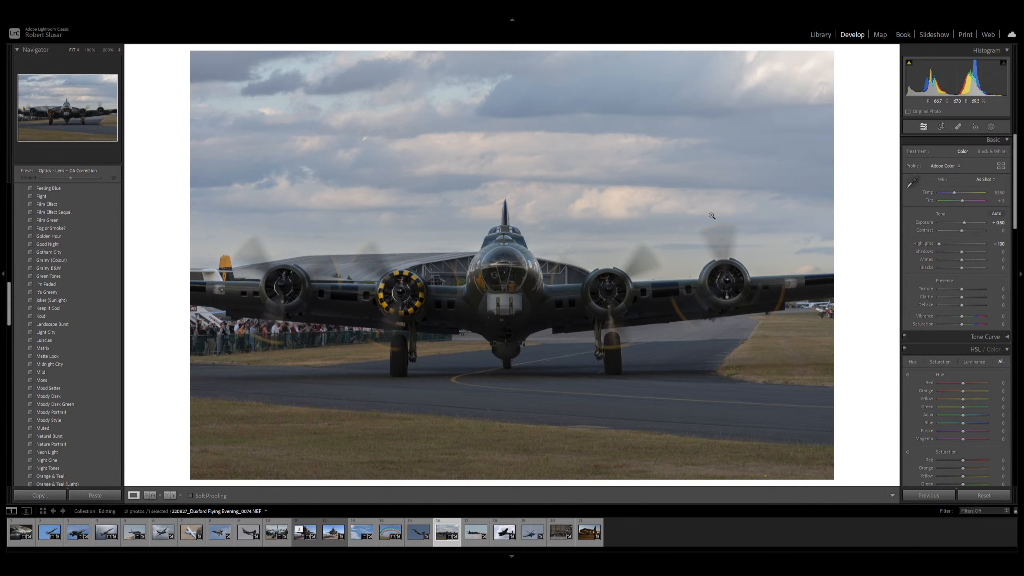
# - Warm the bomber photo's white balance temperature to 5570 and crop it tighter around the aircraft
pyautogui.press('+')
pyautogui.press('+')
pyautogui.press('r')
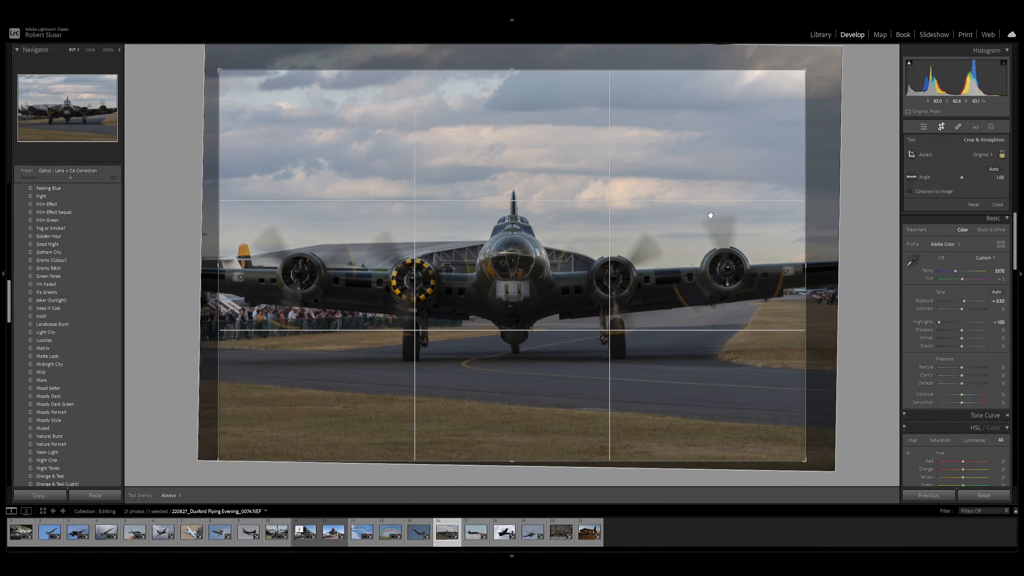
pyautogui.press('d')
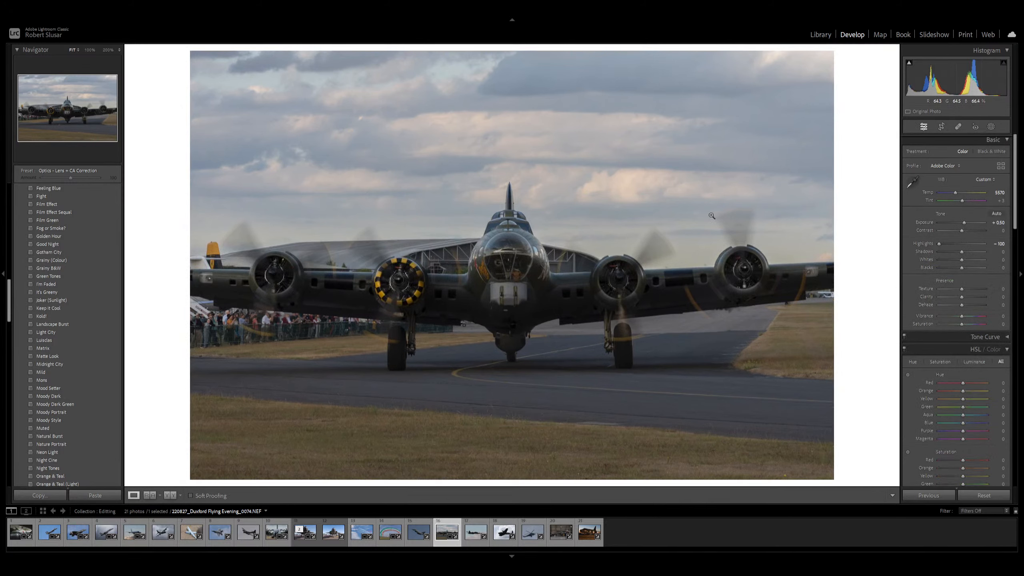
# - Set the bomber photo's Exposure to +0.95 and Contrast to +20, resetting a trial Texture increase
pyautogui.press('=')
pyautogui.press('=')
pyautogui.press('=')
pyautogui.press('=')
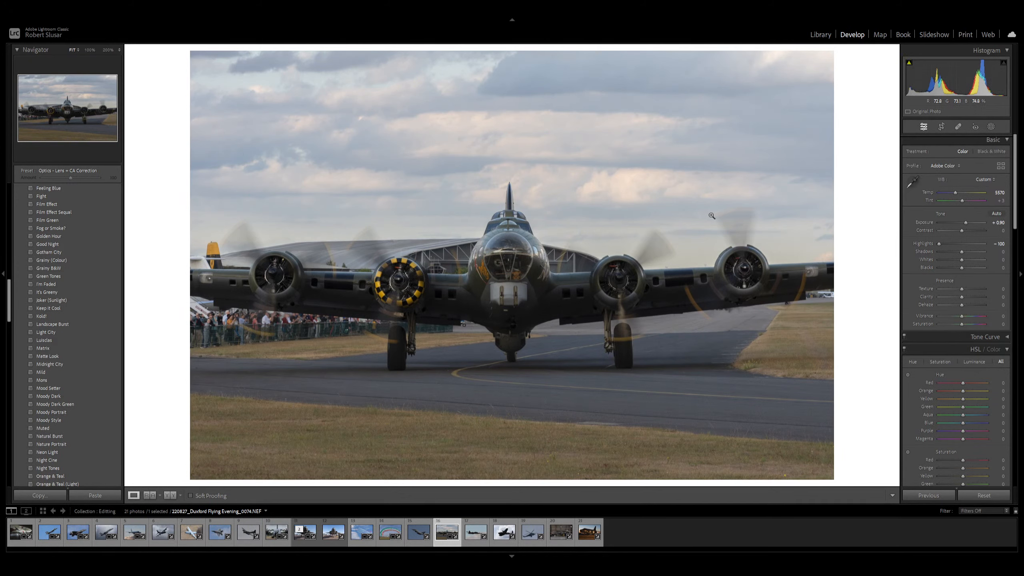
pyautogui.press('=')
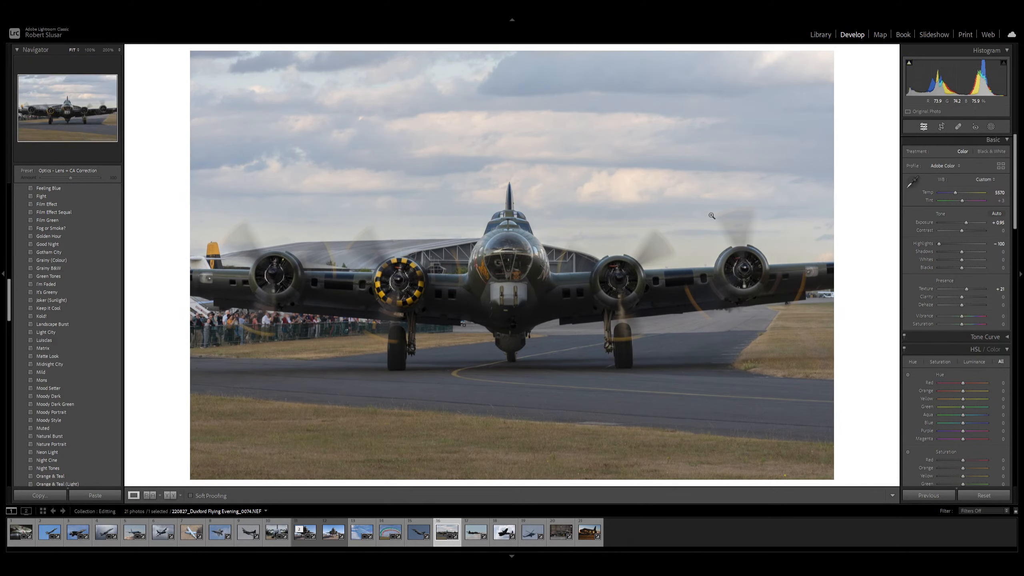
pyautogui.press(';')
pyautogui.press('=')
pyautogui.press('=')
pyautogui.press('=')
pyautogui.press('=')
pyautogui.press('=')
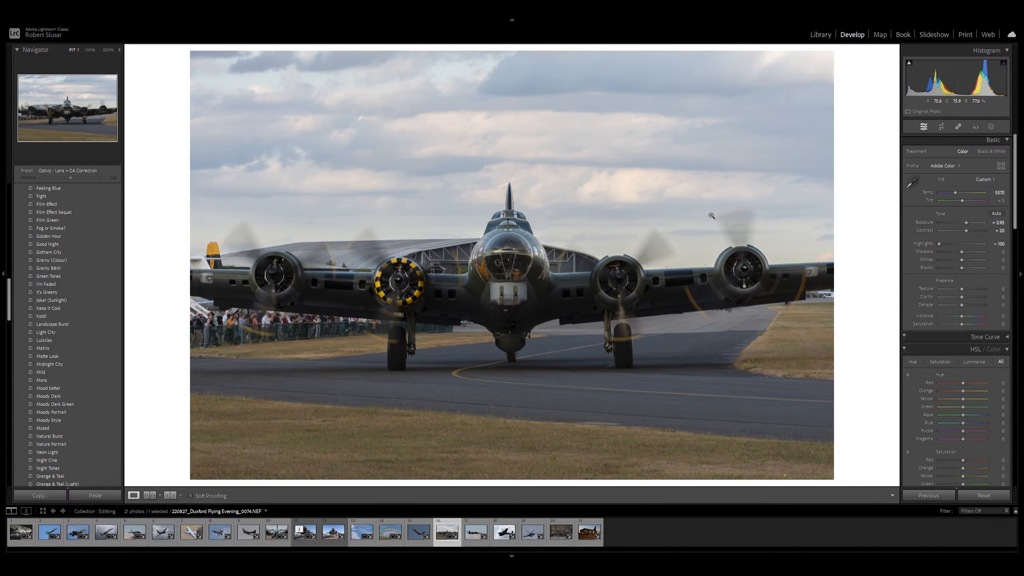
# - Create a sky mask on the bomber photo, hide its overlay and increase the mask's Dehaze
pyautogui.click(992, 127)
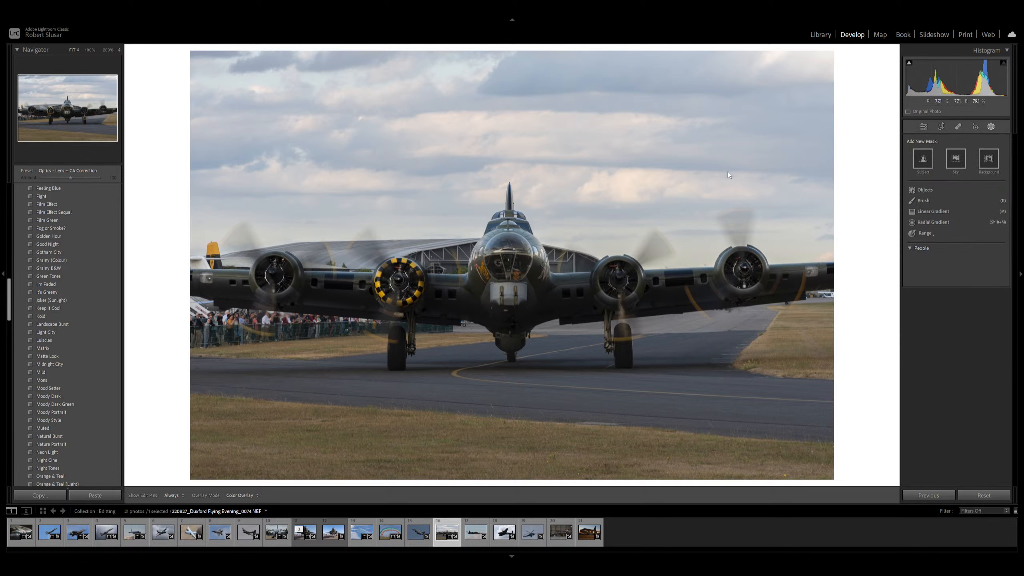
pyautogui.click(956, 159)
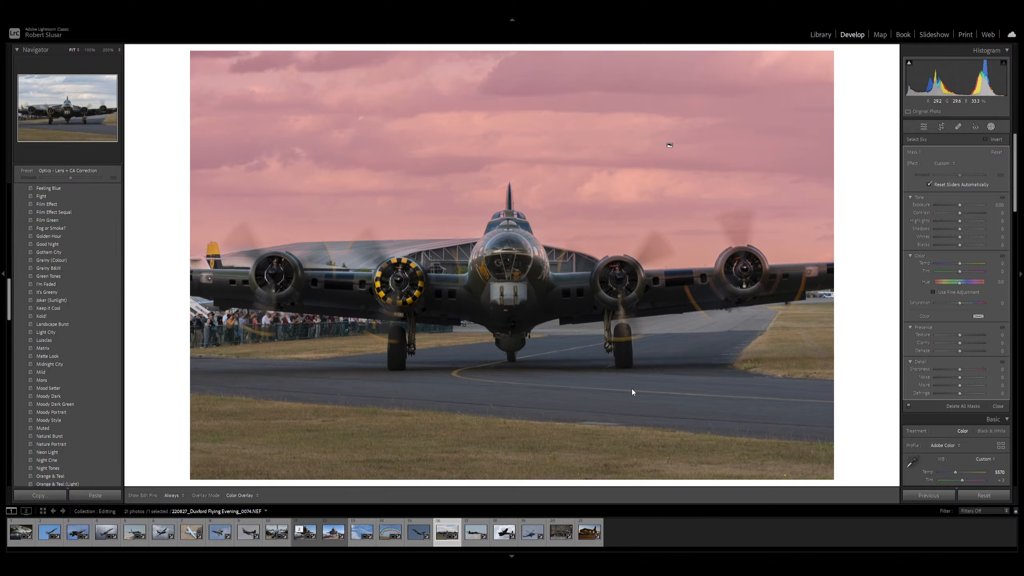
pyautogui.press('o')
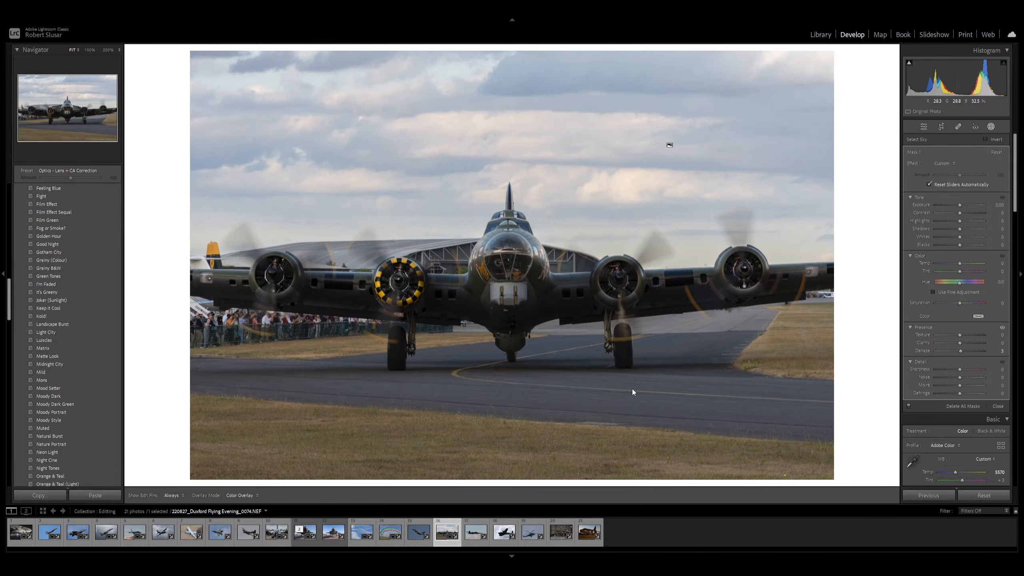
pyautogui.press('+')
pyautogui.press('+')
pyautogui.press('+')
pyautogui.press('+')
pyautogui.press('+')
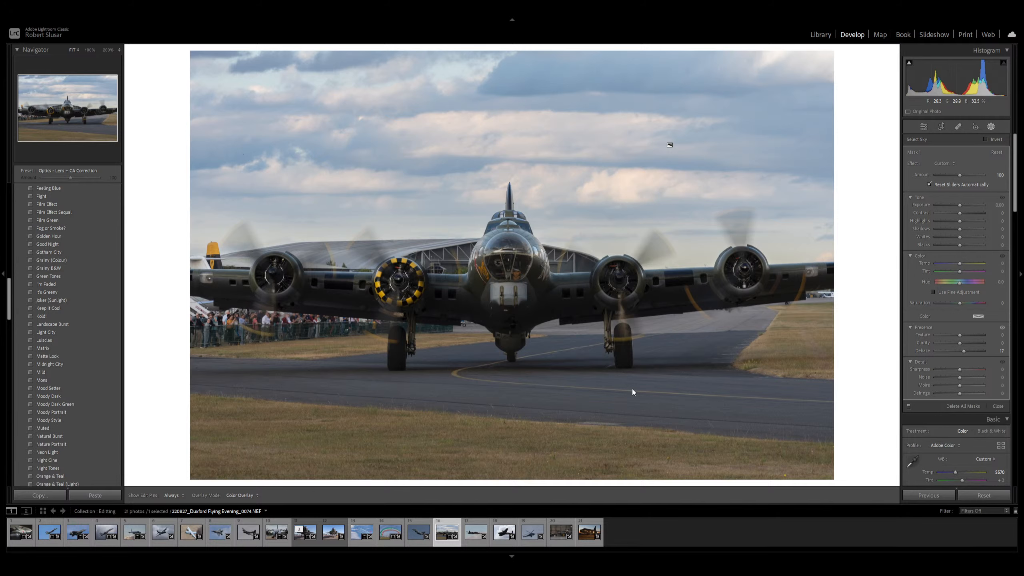
# - Compare stronger and weaker adjustment strengths on the bomber photo's sky mask, then finish masking
pyautogui.press('+')
pyautogui.press('+')
pyautogui.press('+')
pyautogui.press('+')
pyautogui.press('+')
pyautogui.press('+')
pyautogui.press('+')
pyautogui.press('+')
pyautogui.press('-')
pyautogui.press('-')
pyautogui.press('-')
pyautogui.press('-')
pyautogui.press('-')
pyautogui.press('-')
pyautogui.press('-')
pyautogui.press('-')
pyautogui.press('-')
pyautogui.press('-')
pyautogui.press('-')
pyautogui.press('-')
pyautogui.press('-')
pyautogui.press('-')
pyautogui.press('-')
pyautogui.press('-')
pyautogui.press('-')
pyautogui.press('-')
pyautogui.press('-')
pyautogui.press('-')
pyautogui.press('d')
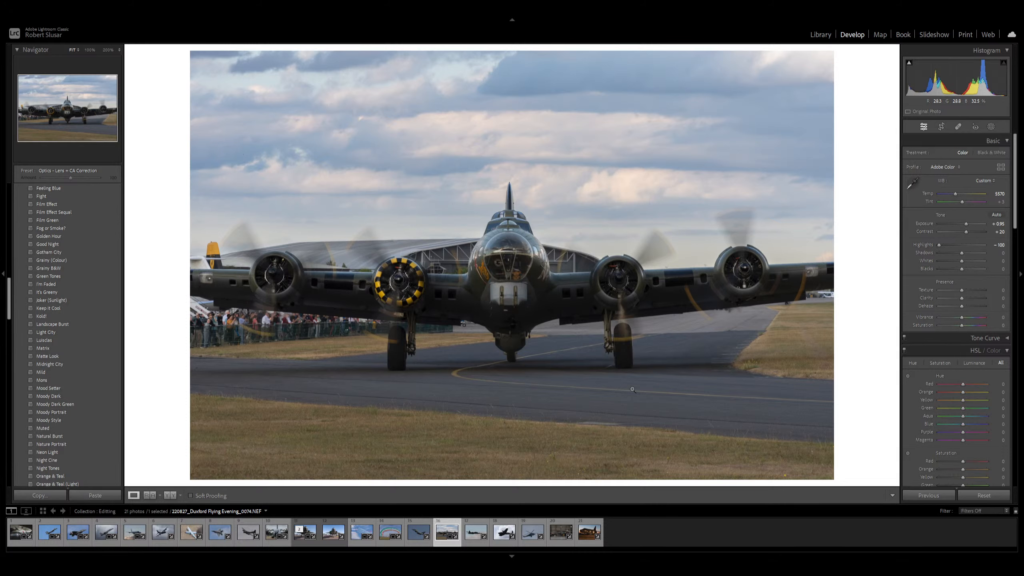
# - Try the bomber photo's Clarity at +100
pyautogui.hotkey('ctrl', 'y')
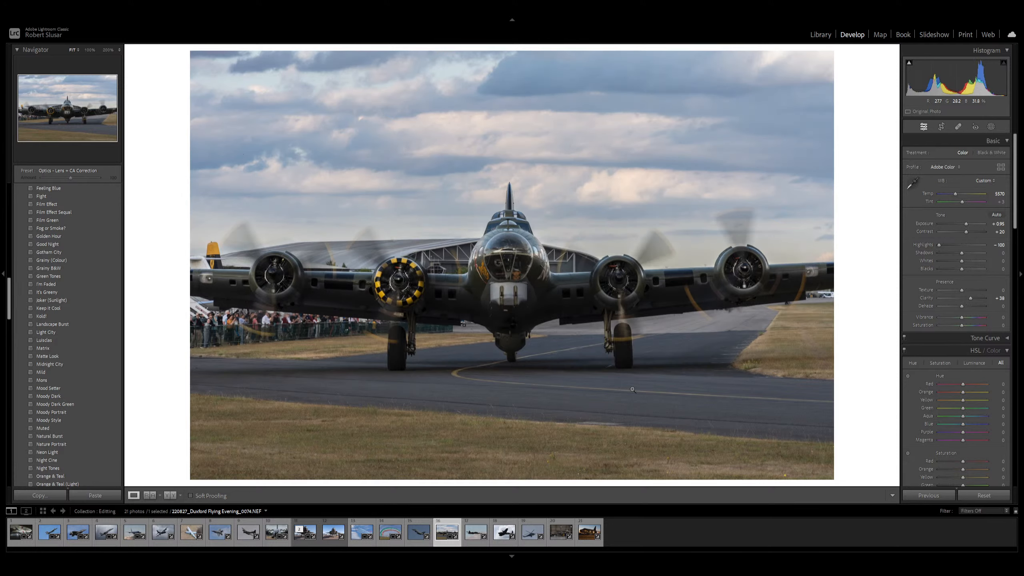
pyautogui.hotkey('shift', '=')
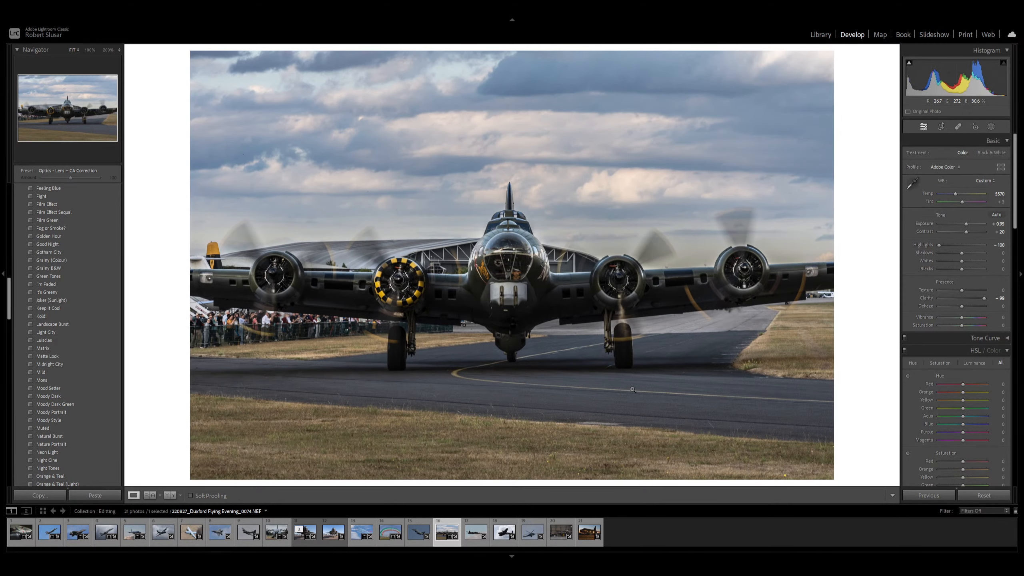
pyautogui.press('=')
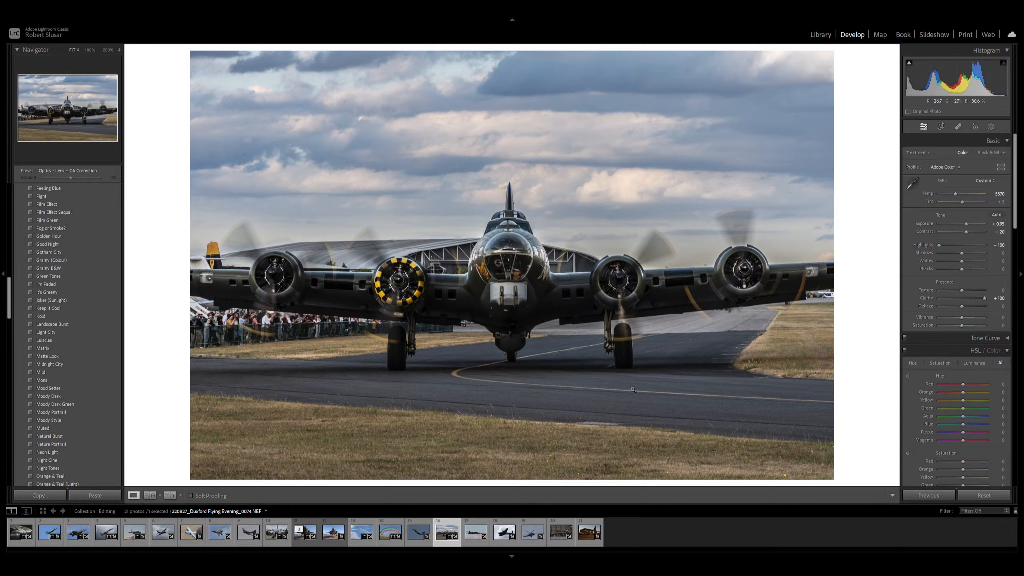
# - Ease the bomber photo's Highlights to −60
pyautogui.press('+')
pyautogui.press('+')
pyautogui.press('+')
pyautogui.press('+')
pyautogui.press('-')
pyautogui.press('-')
pyautogui.press('+')
pyautogui.press('+')
pyautogui.press('+')
pyautogui.press('+')
pyautogui.press('+')
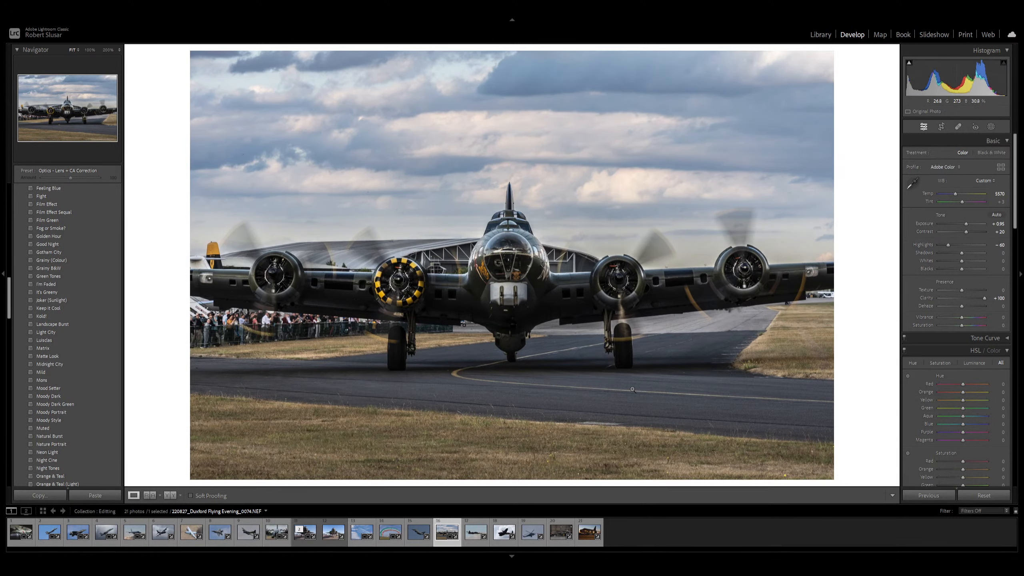
# - Reduce the bomber photo's Clarity to +50
pyautogui.press('-')
pyautogui.press('-')
pyautogui.press('-')
pyautogui.press('-')
pyautogui.press('-')
pyautogui.press('-')
pyautogui.press('-')
pyautogui.press('-')
pyautogui.press('-')
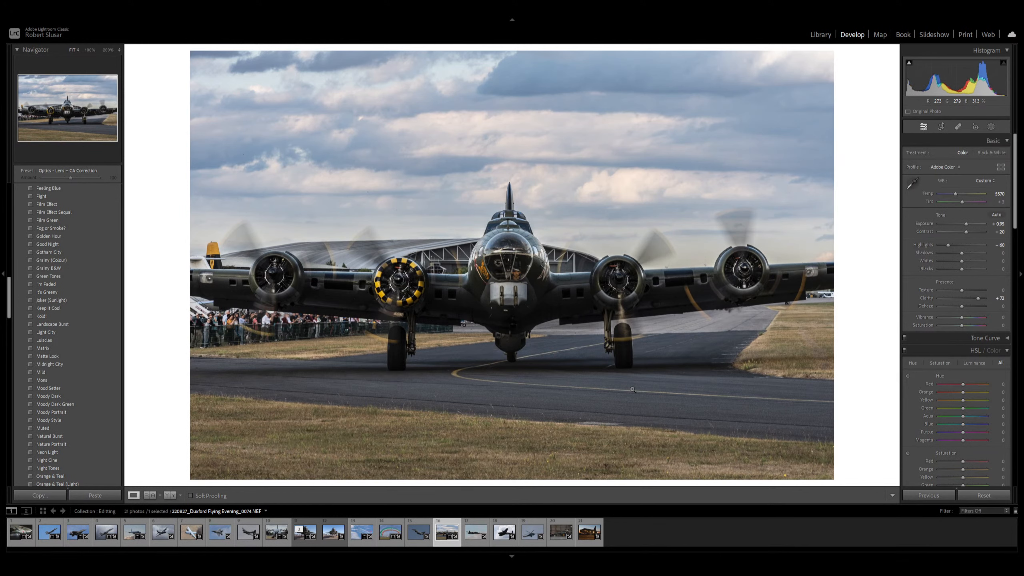
pyautogui.press('-')
pyautogui.press('-')
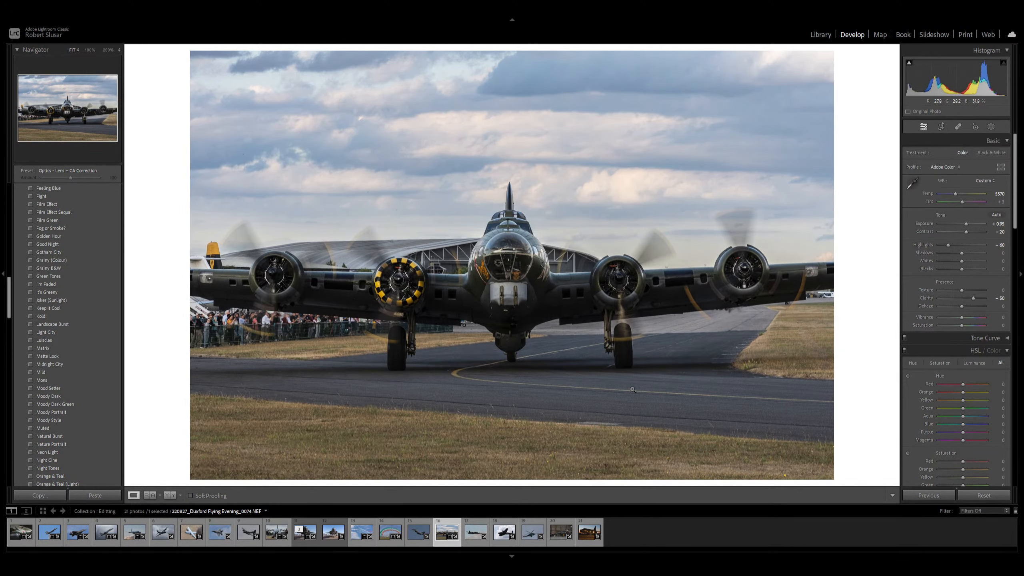
# - Try a stronger Texture on the bomber photo and set Texture to +40
pyautogui.press('+')
pyautogui.press('+')
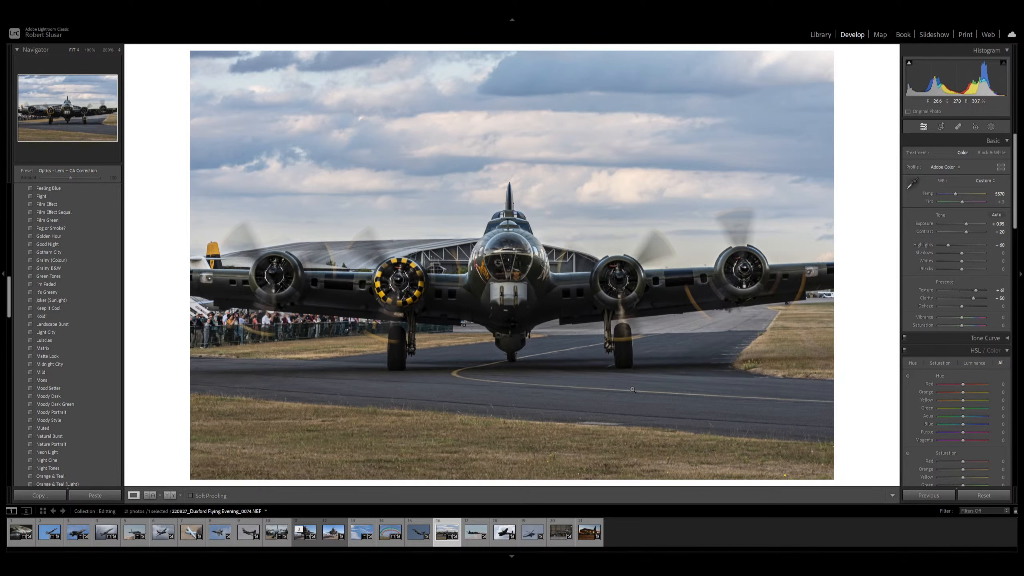
pyautogui.press('-')
pyautogui.press('-')
# - Tighten the bomber photo's crop slightly, and set Shadows to +57 and Exposure to +0.85
pyautogui.press('r')
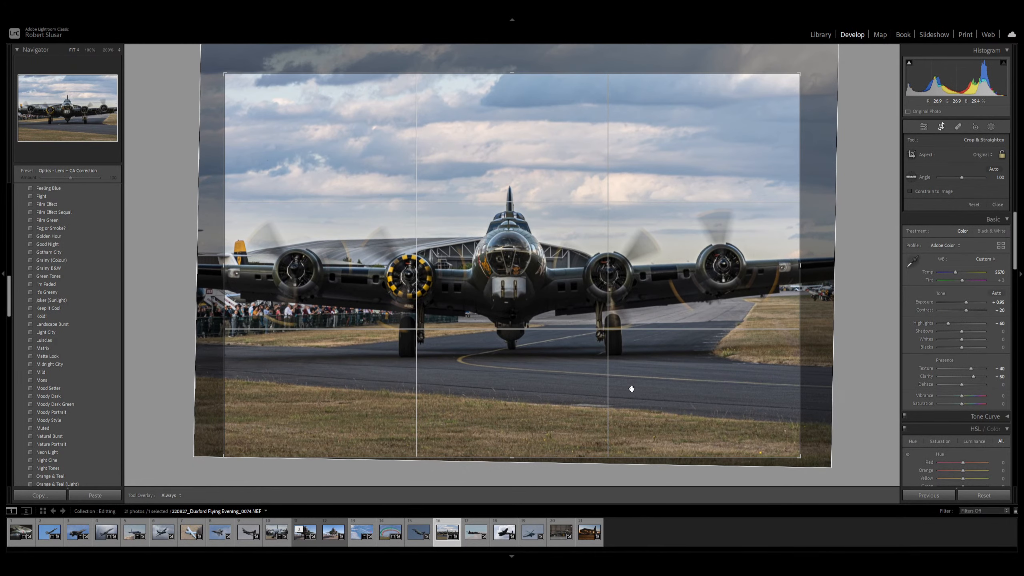
pyautogui.press('d')
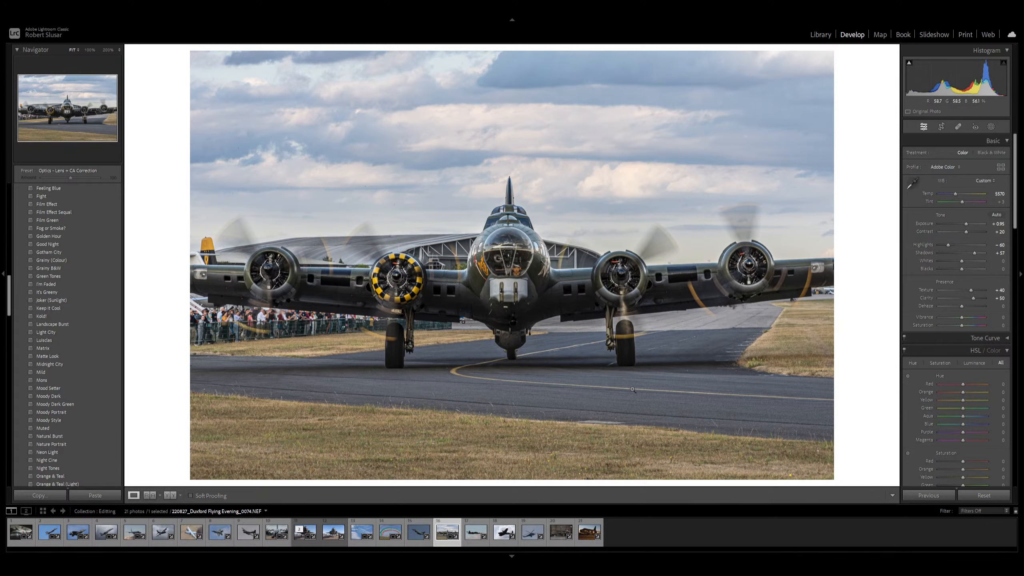
pyautogui.press('-')
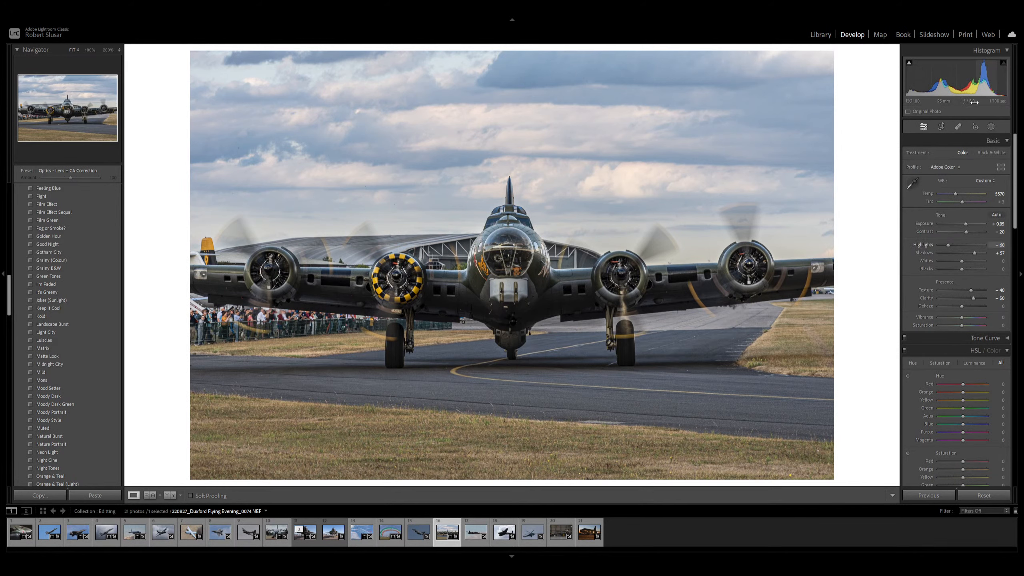
# - Check the bomber photo for sensor spots with Spot Removal
pyautogui.click(959, 127)
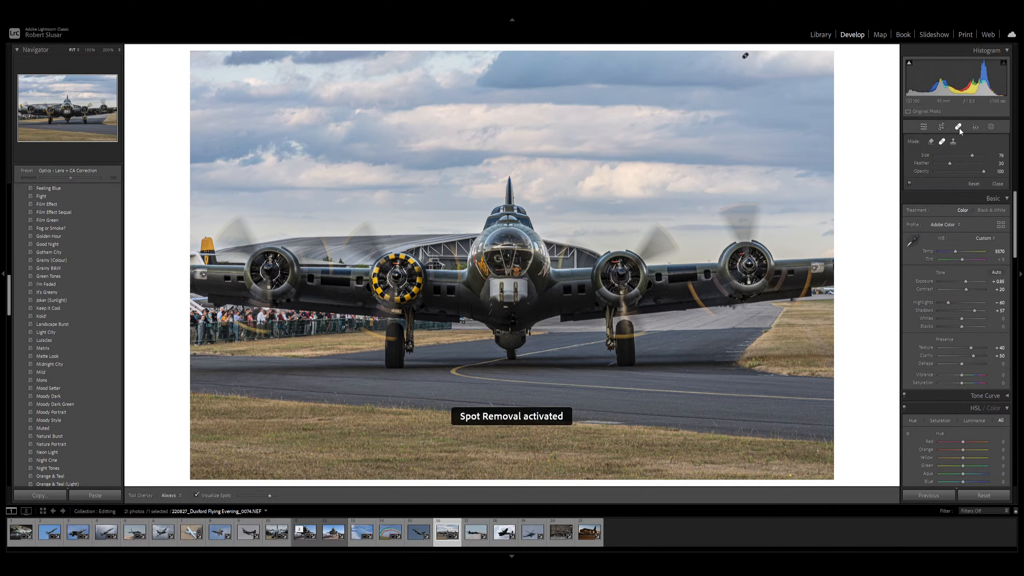
pyautogui.press('a')
pyautogui.click(959, 128)
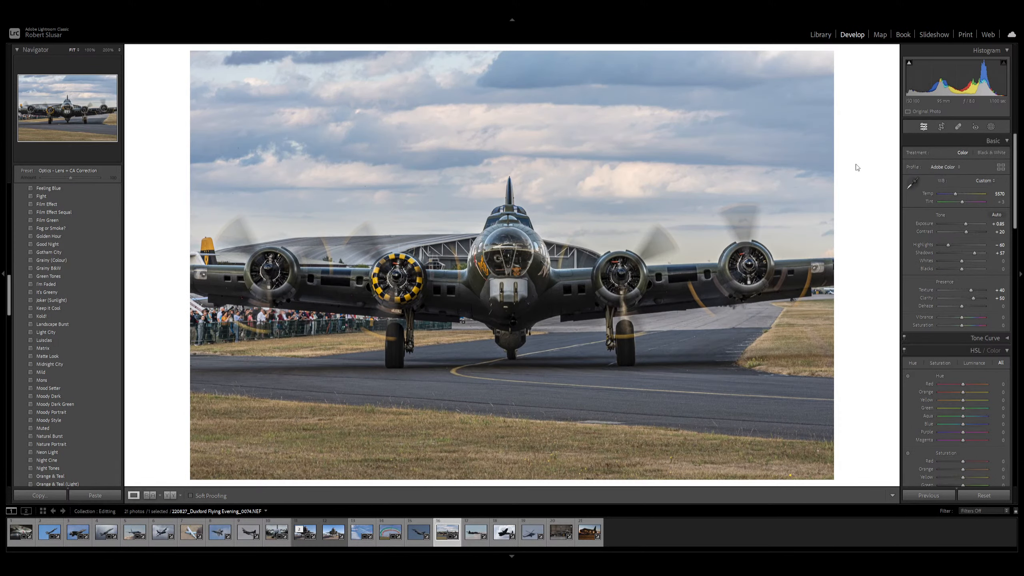
# - Recrop the bomber photo slightly tighter, keeping all four engines and most of both wings in the frame
pyautogui.press('r')
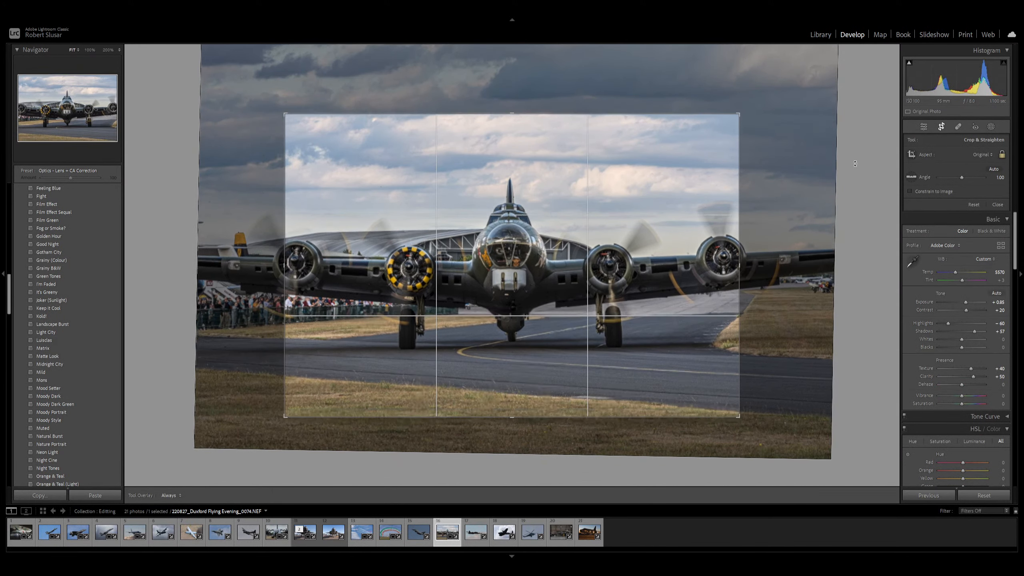
pyautogui.press('d')
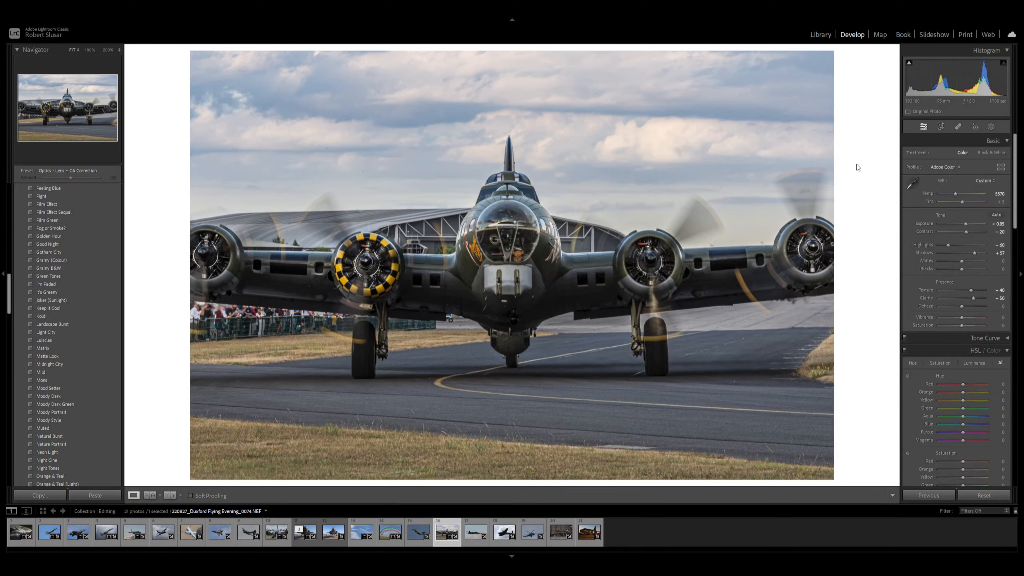
pyautogui.press('r')
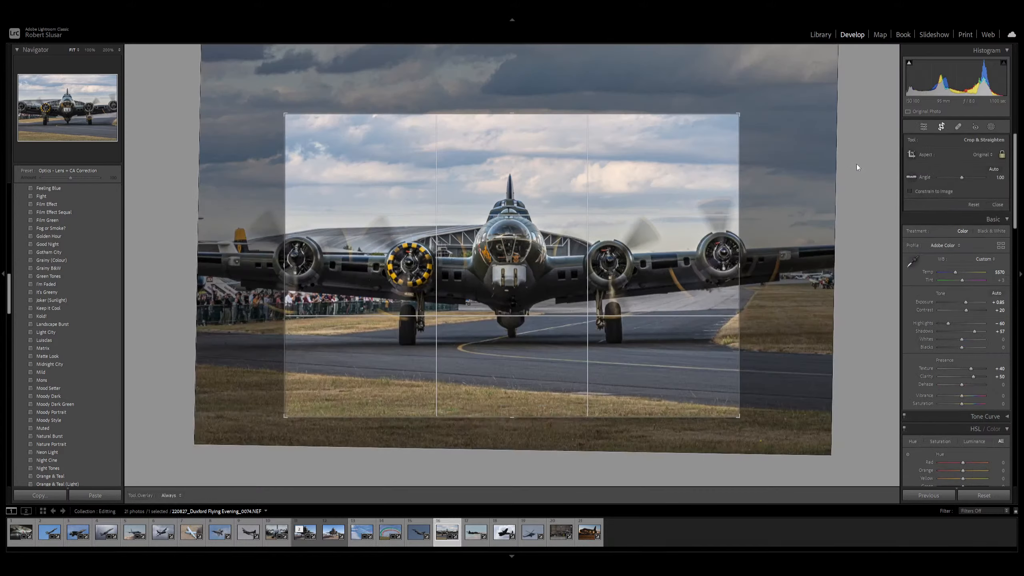
pyautogui.scroll(5, 856, 163)
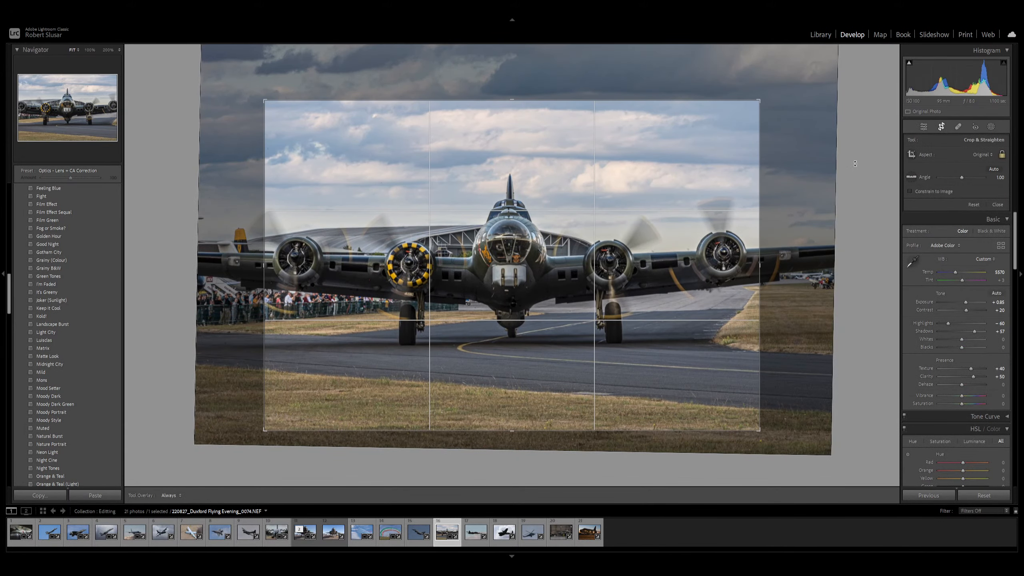
pyautogui.scroll(3, 856, 163)
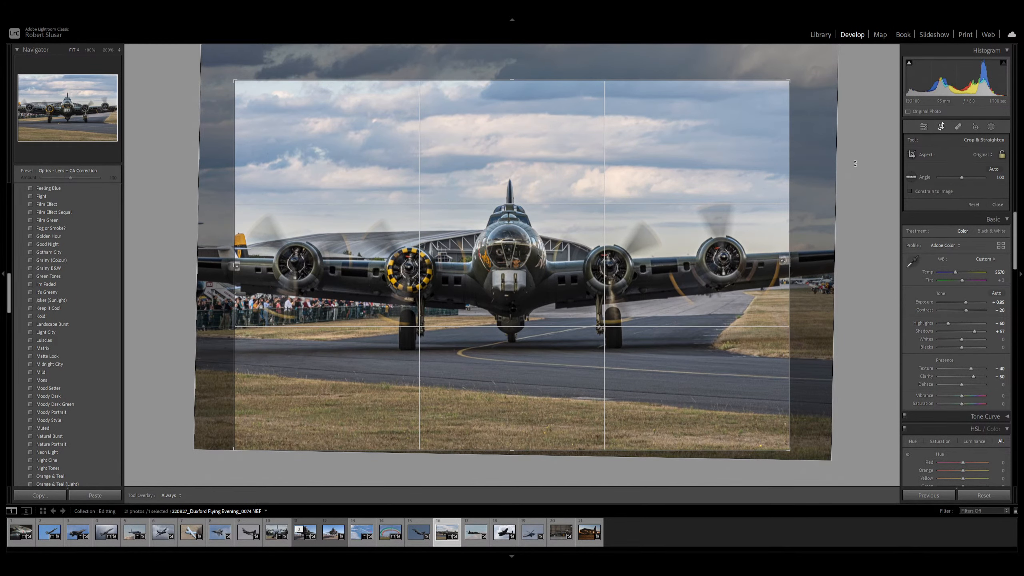
pyautogui.press('d')
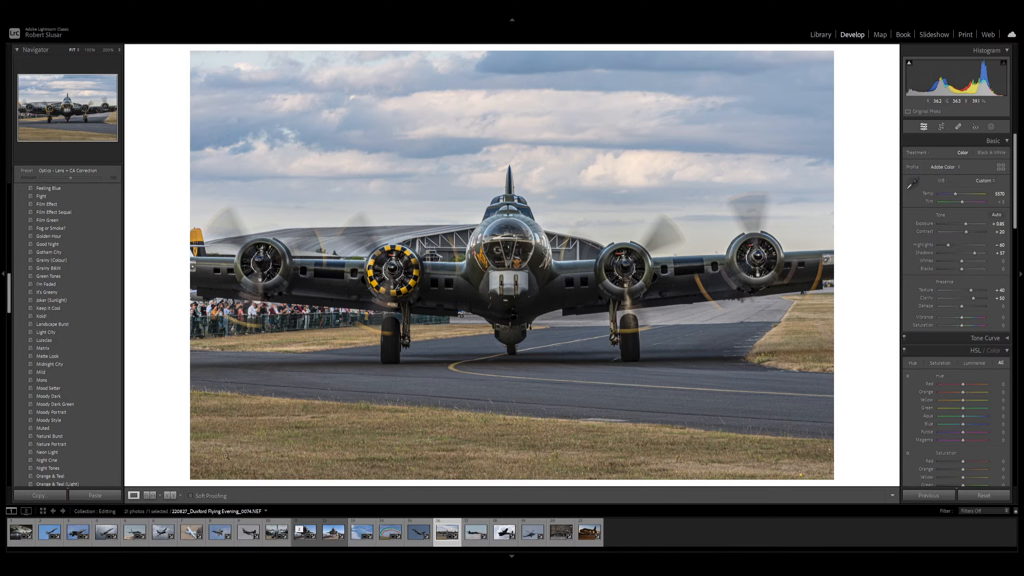
# - Compare the bomber photo's before and after side by side, and open the blue helicopter photo 220911_Battle of Britain Show_0164.NEF
pyautogui.click(170, 497)
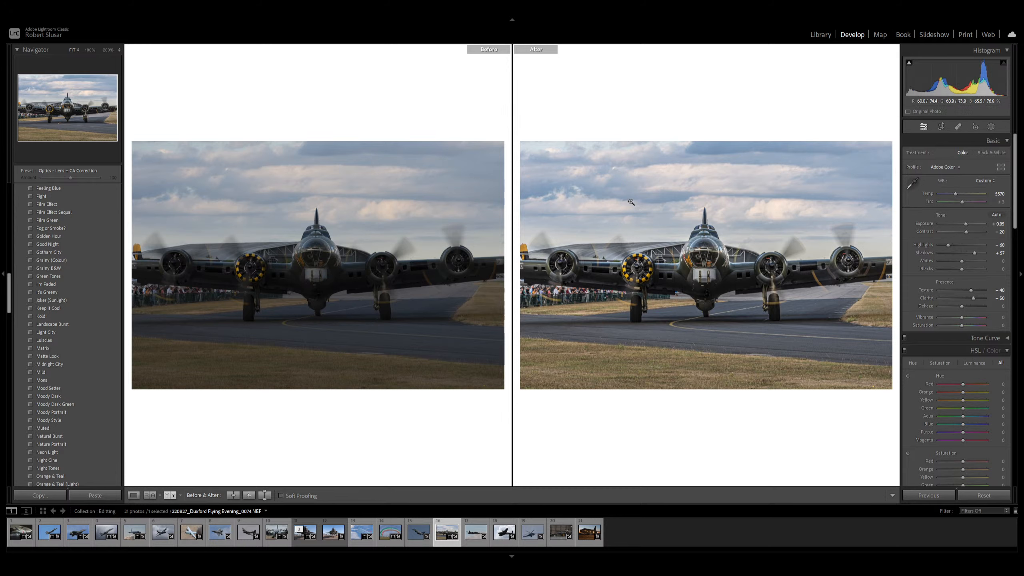
pyautogui.click(134, 495)
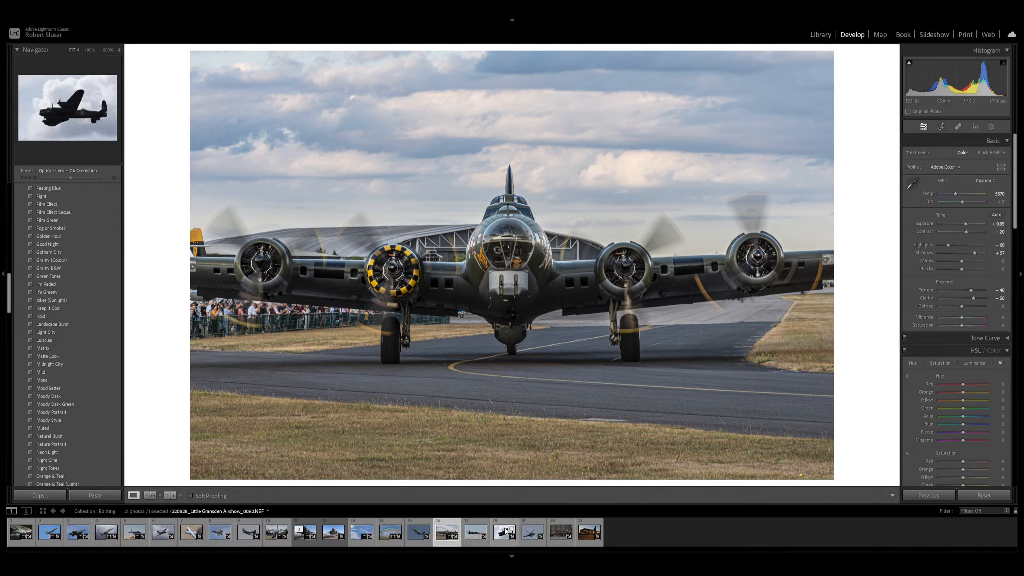
pyautogui.click(531, 536)
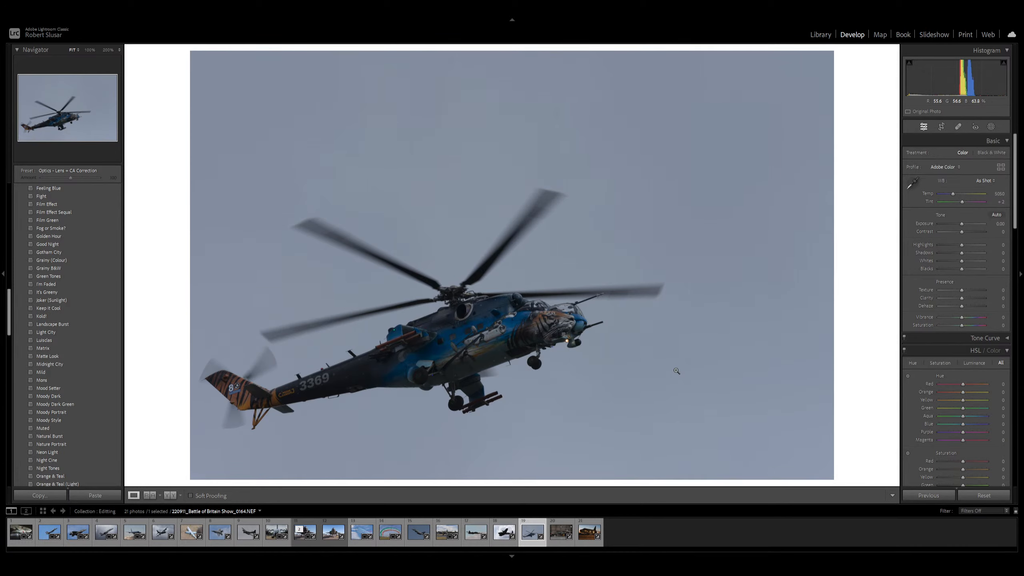
pyautogui.press('r')
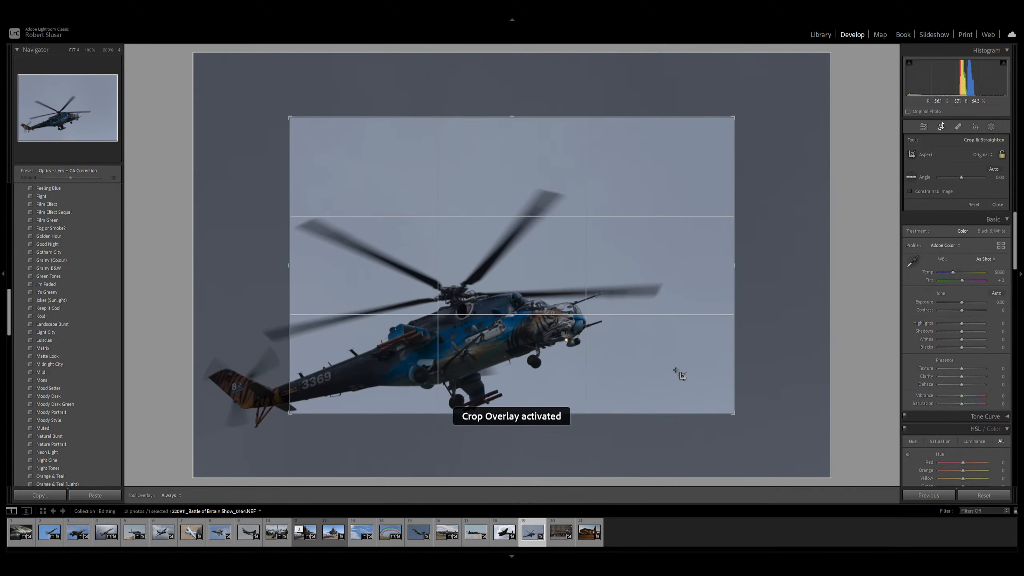
pyautogui.press('Up')
pyautogui.press('Right')
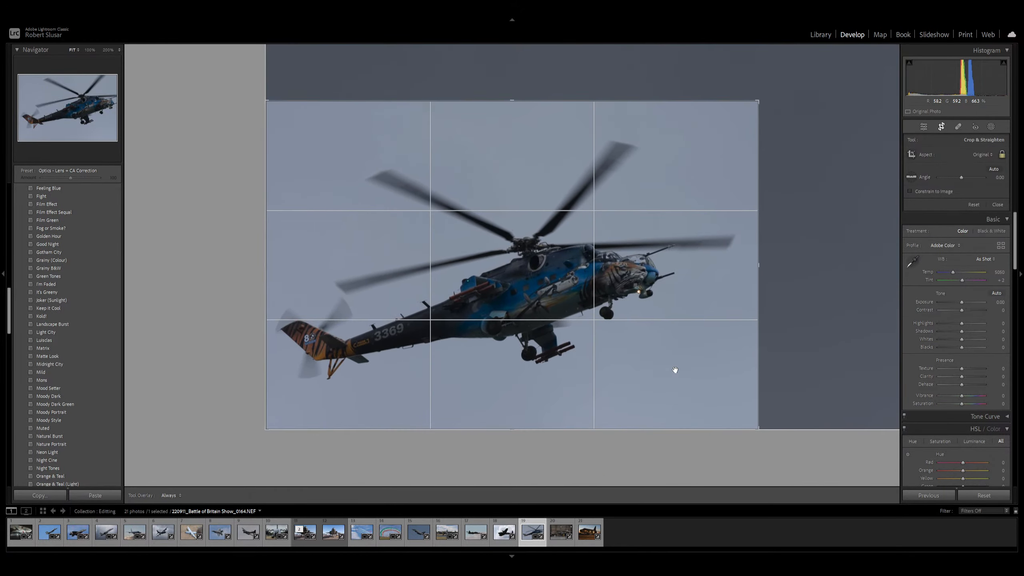
pyautogui.press('d')
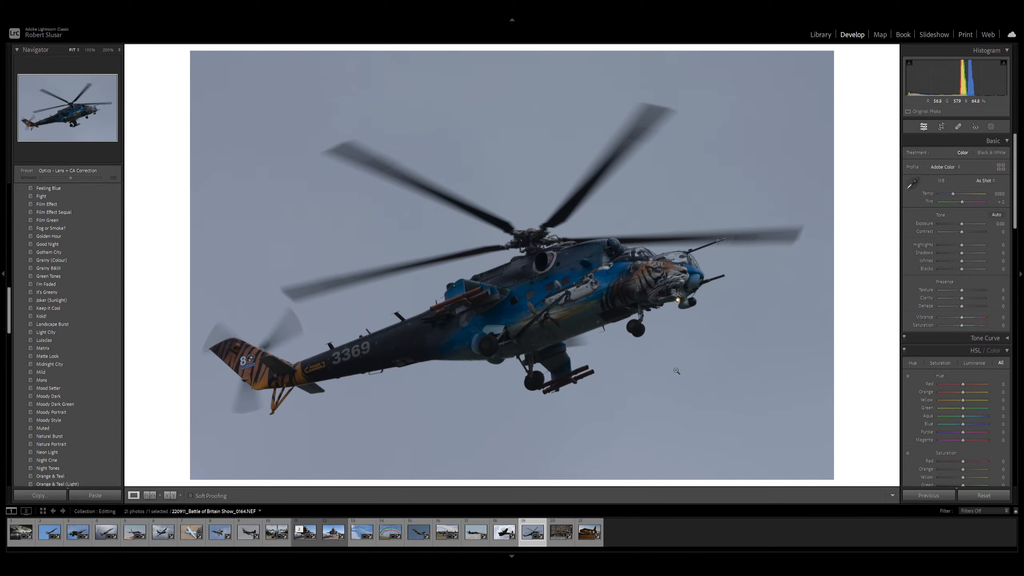
pyautogui.click(980, 497)
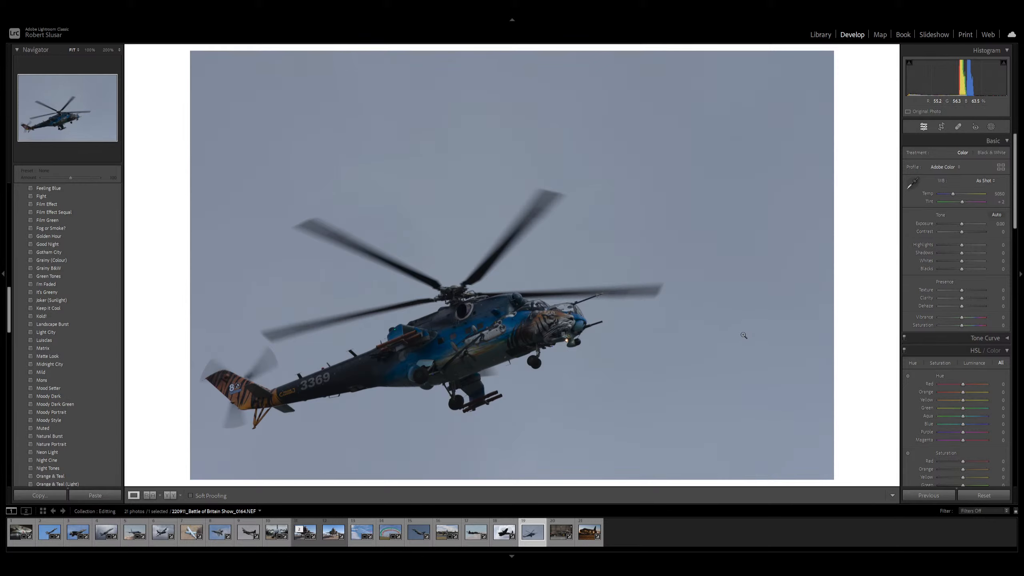
# - Bring up the helicopter's edited TIFF copy, 220911_Battle of Britain Show_0164-Edit-2.tif, with extra sky around the aircraft
pyautogui.press('F1')
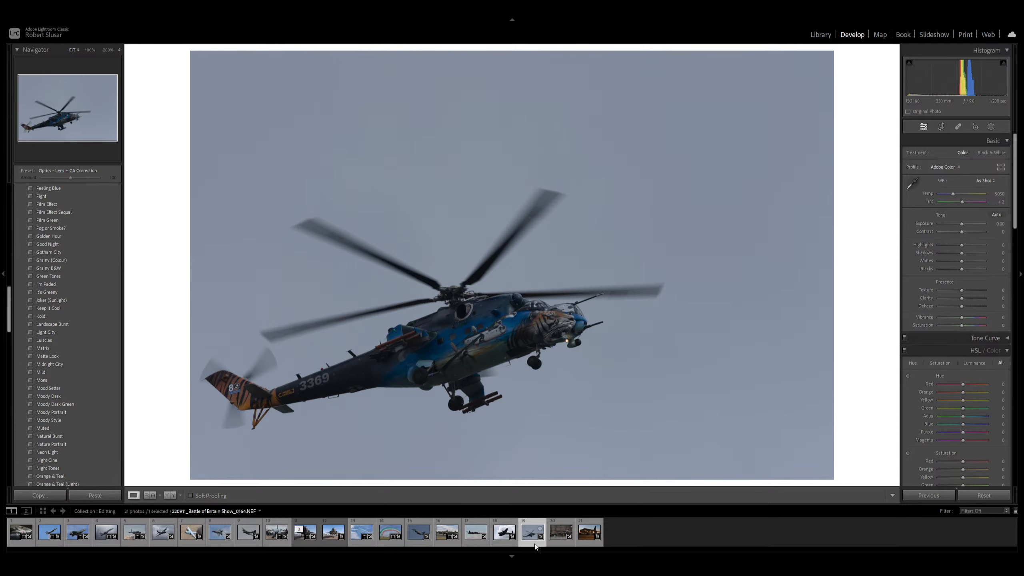
pyautogui.hotkey('ctrl', "'")
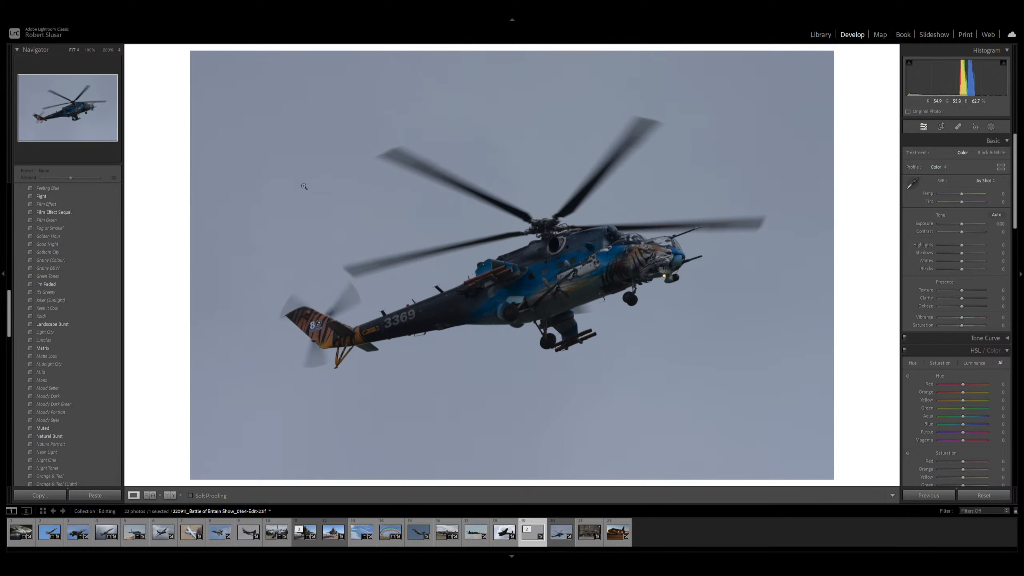
# - Inspect the helicopter's sky with Visualize Spots at a higher threshold, and heal the spot between the rear rotor blade and the fuselage
pyautogui.click(958, 126)
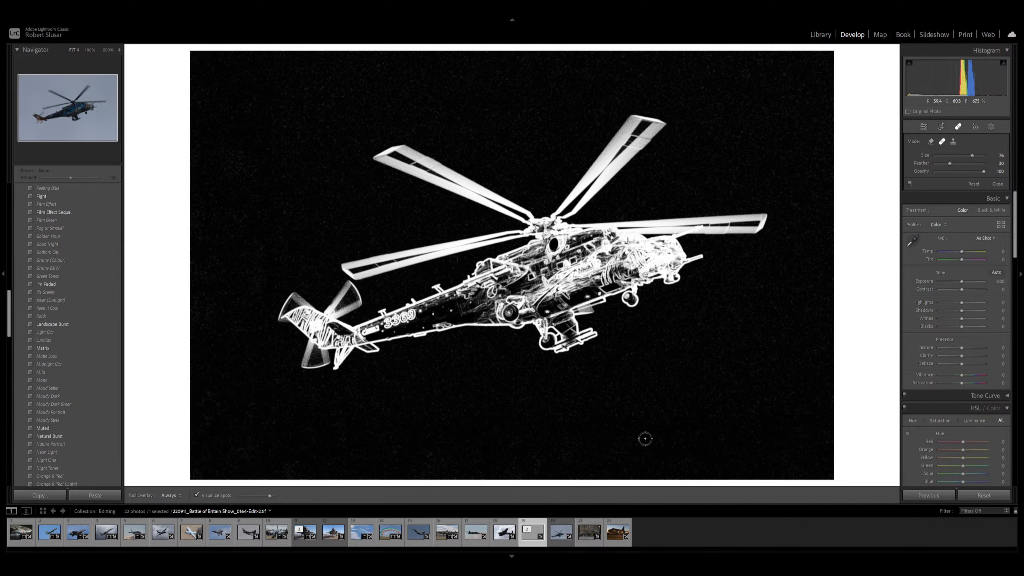
pyautogui.moveTo(271, 496); pyautogui.dragTo(296, 499)
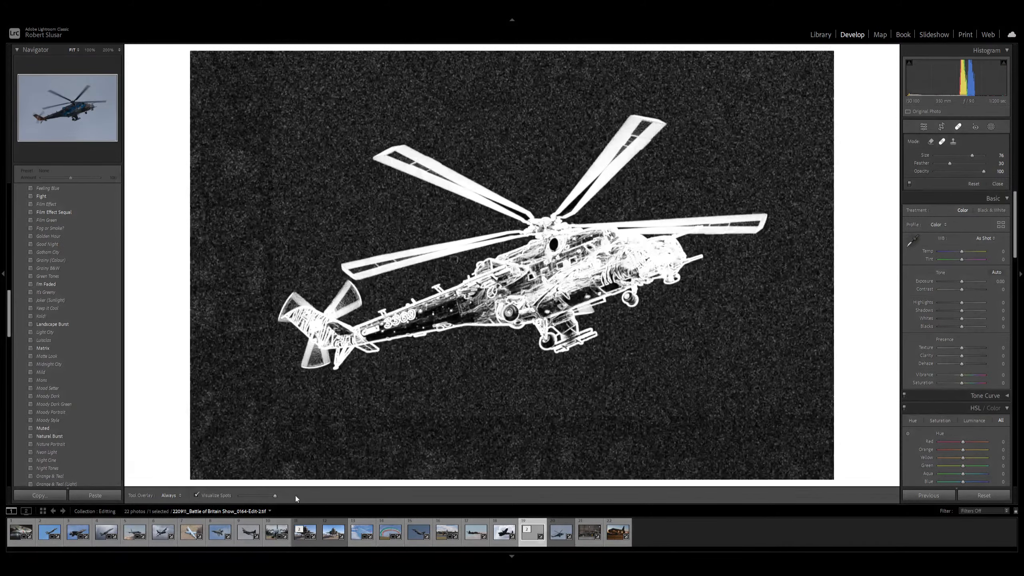
pyautogui.moveTo(278, 163); pyautogui.dragTo(278, 201)
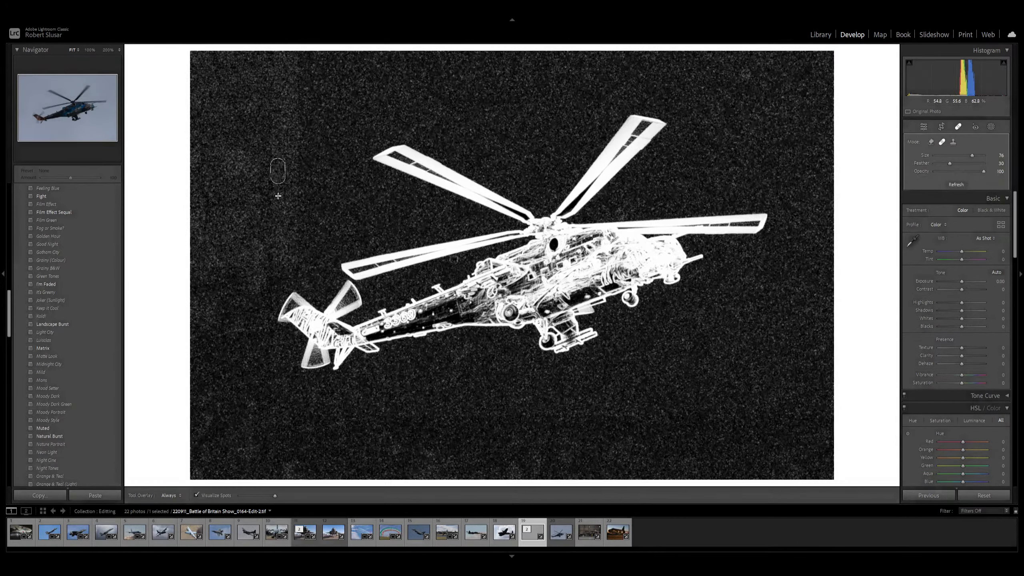
pyautogui.press('Delete')
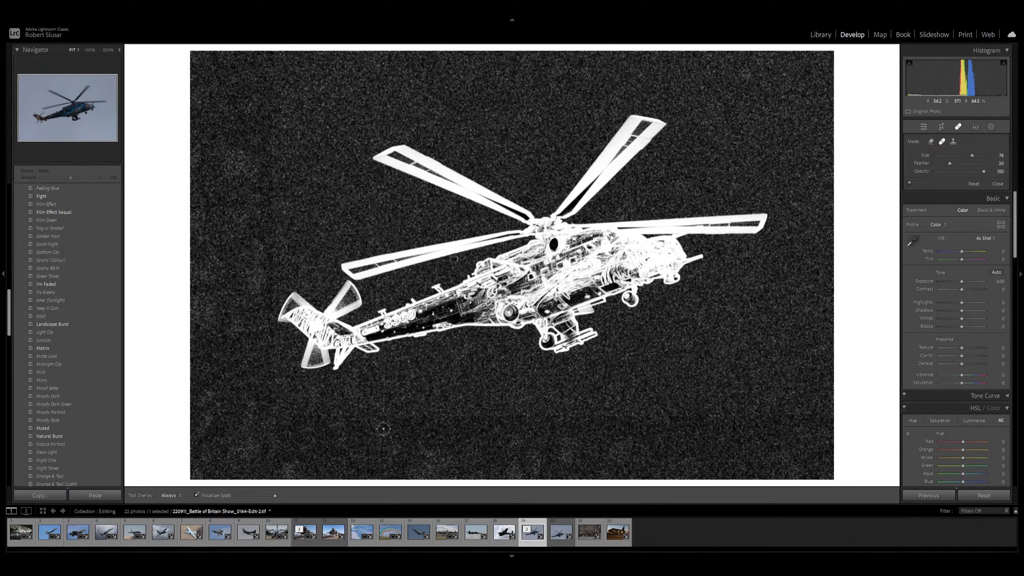
pyautogui.moveTo(275, 497); pyautogui.dragTo(283, 495)
pyautogui.click(455, 262)
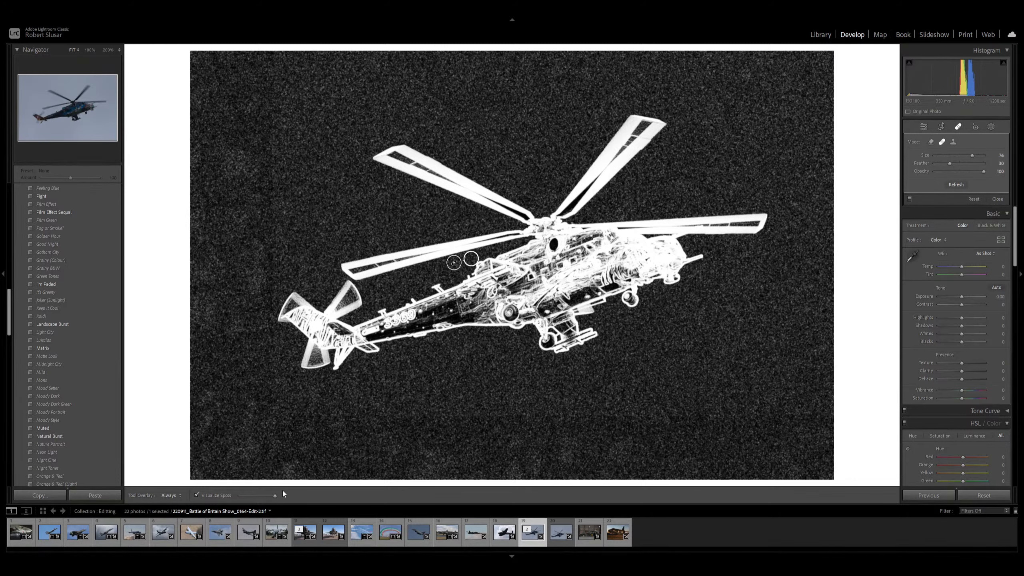
pyautogui.moveTo(273, 494); pyautogui.dragTo(270, 494)
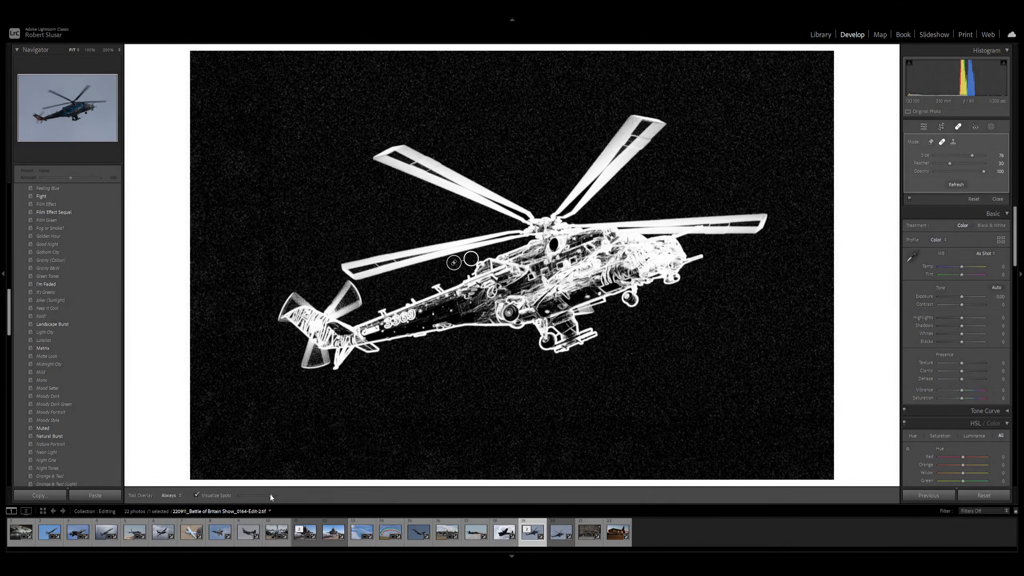
pyautogui.press('d')
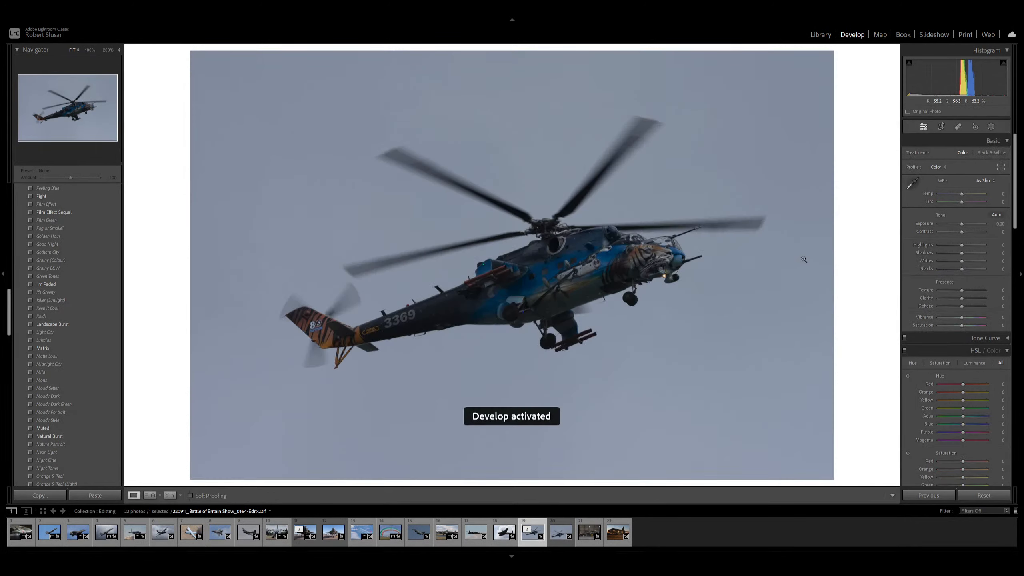
# - Tighten the helicopter photo's crop slightly and set Exposure to +0.90
pyautogui.press('r')
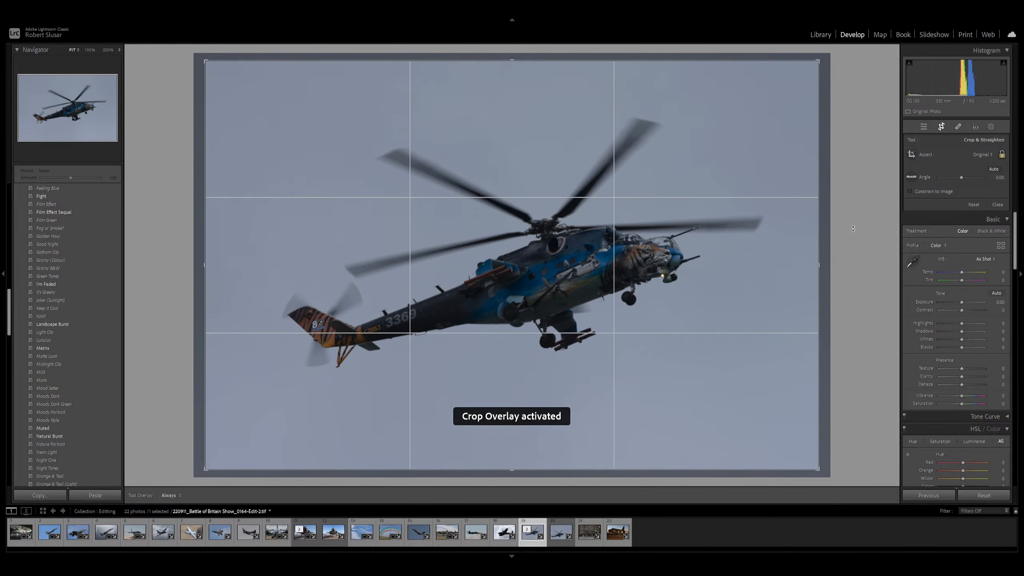
pyautogui.press('d')
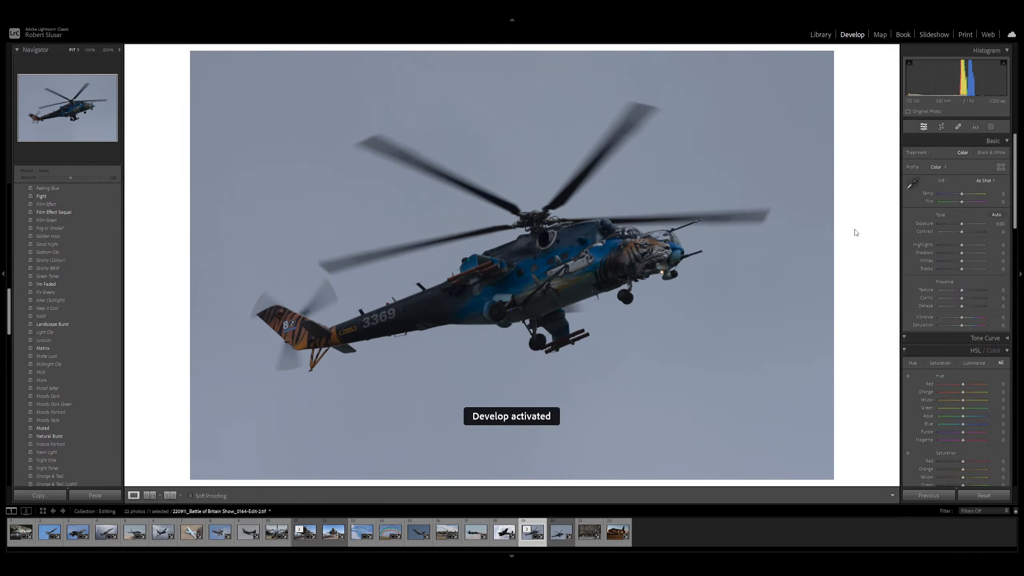
pyautogui.press('=')
pyautogui.press('=')
pyautogui.press('=')
pyautogui.press('=')
pyautogui.press('=')
pyautogui.press('=')
pyautogui.press('=')
pyautogui.press('=')
pyautogui.press('=')
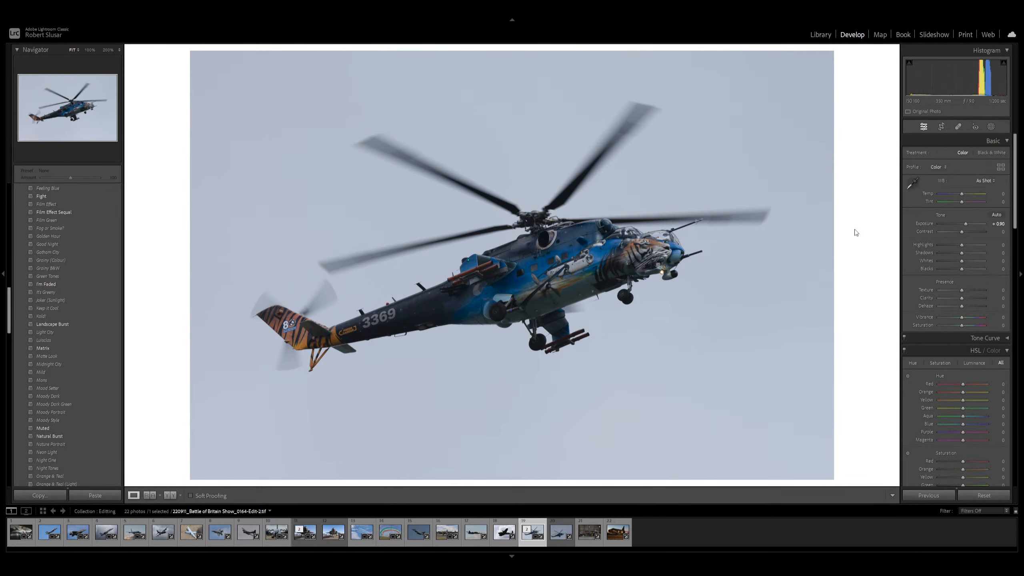
# - Lower the helicopter photo's Highlights to −65
pyautogui.press('.')
pyautogui.press('.')
pyautogui.press('-')
pyautogui.press('-')
pyautogui.press('-')
pyautogui.press('-')
pyautogui.press('-')
pyautogui.press('-')
pyautogui.press('-')
pyautogui.press('-')
pyautogui.press('-')
pyautogui.press('-')
pyautogui.press('-')
pyautogui.press('-')
pyautogui.press('-')
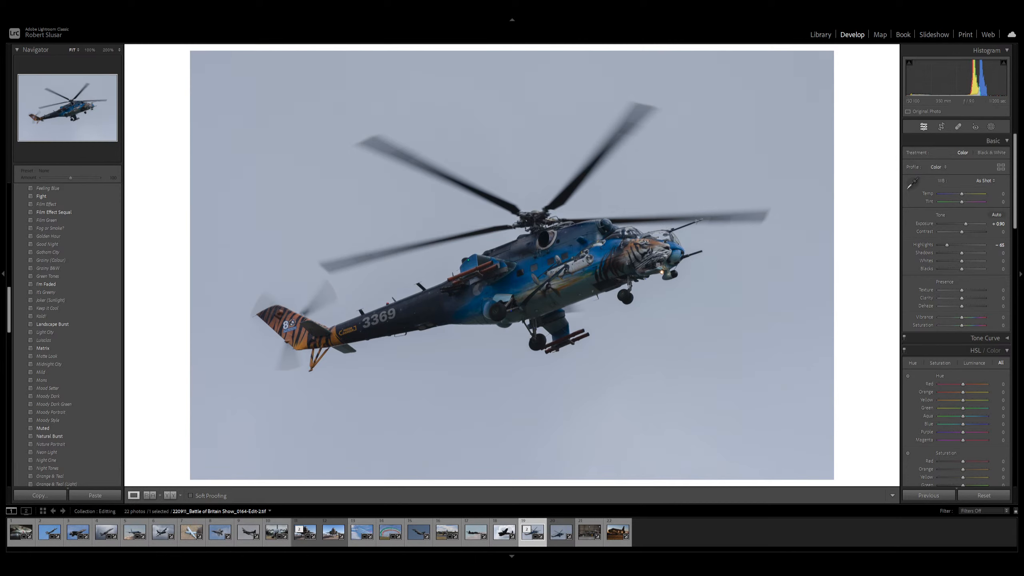
# - Mask the helicopter with Select Objects, and brush in the missed patches on the blue engine fairing and above the landing gear
pyautogui.click(991, 126)
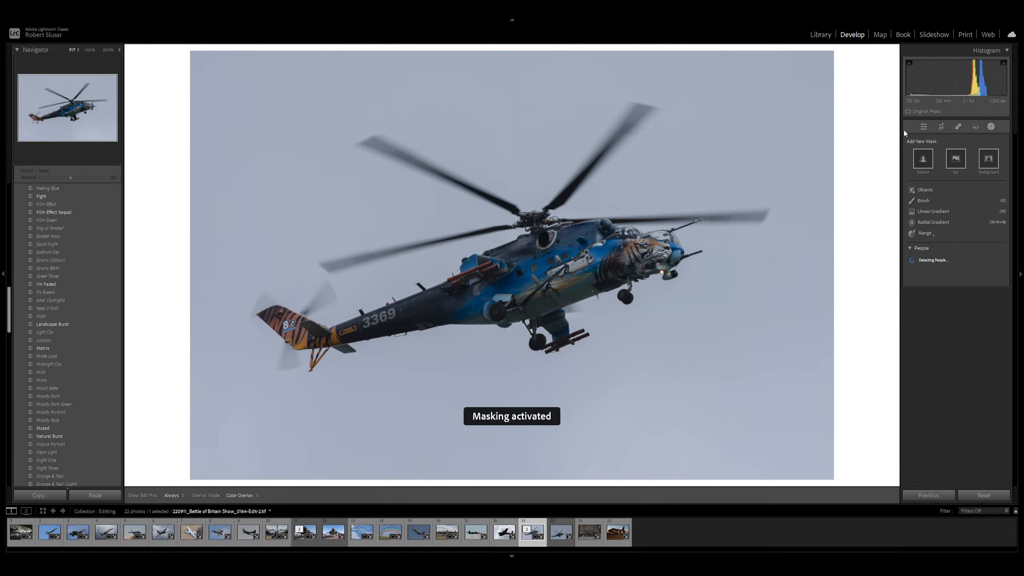
pyautogui.click(924, 197)
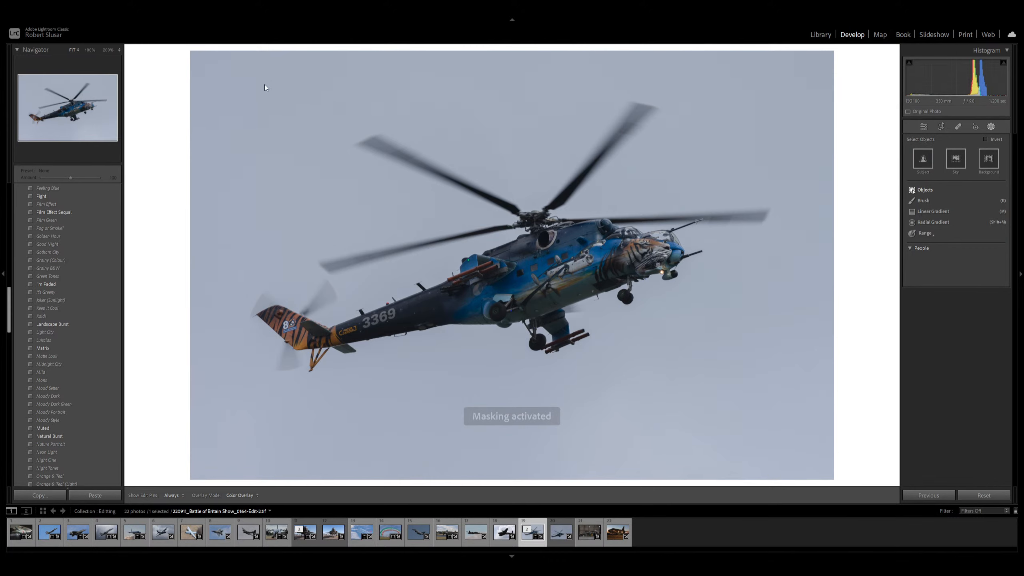
pyautogui.moveTo(217, 68); pyautogui.dragTo(782, 396)
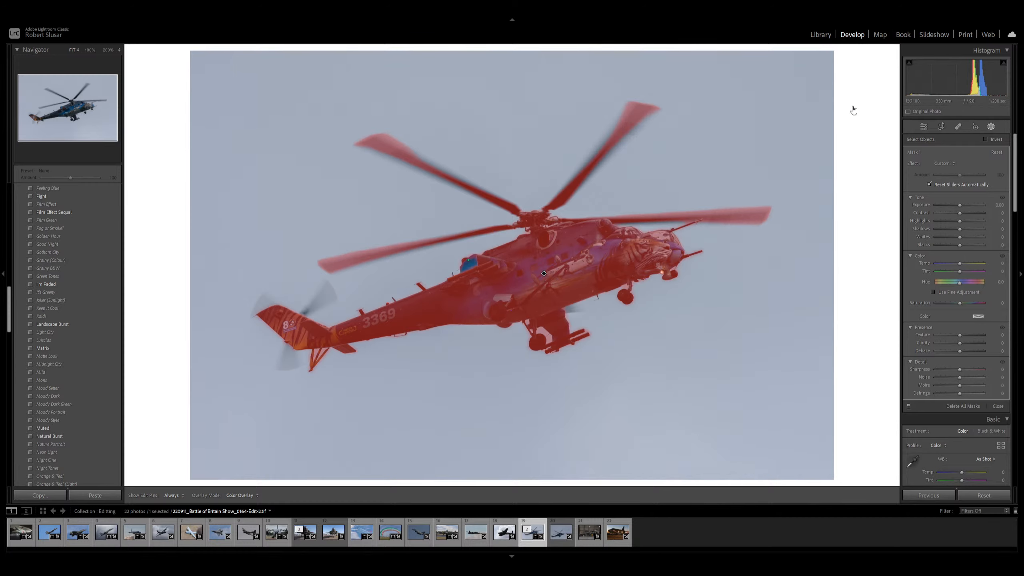
pyautogui.press('k')
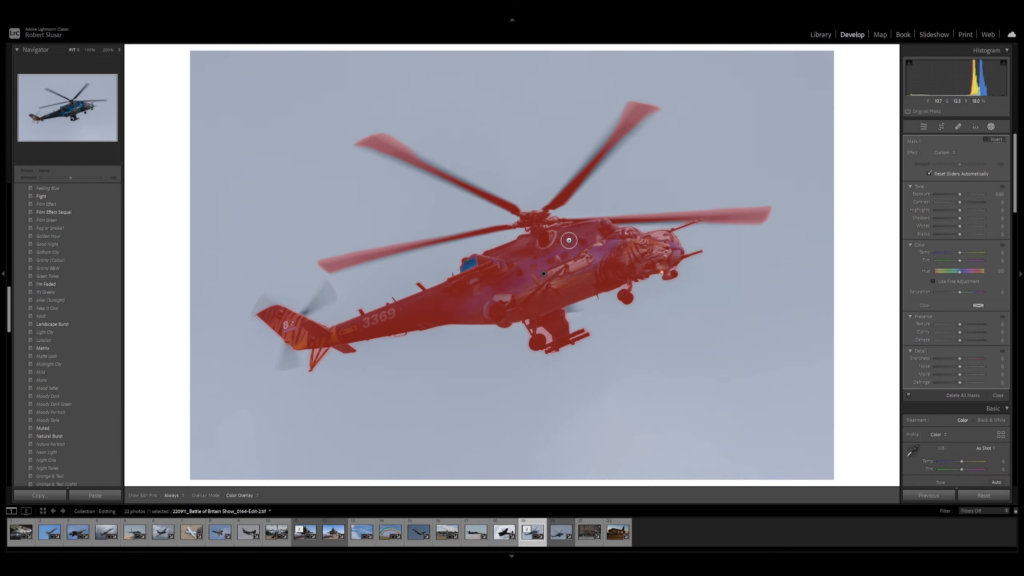
pyautogui.moveTo(475, 263); pyautogui.dragTo(466, 274)
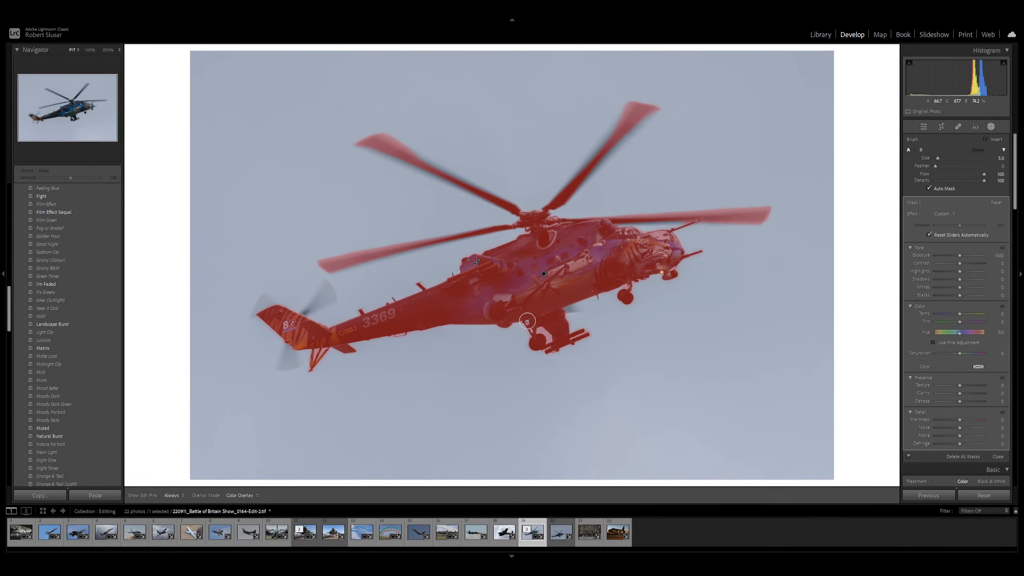
pyautogui.moveTo(527, 323); pyautogui.dragTo(539, 331)
# - Bring out detail in the masked helicopter with Texture 75 and Clarity 38, and finish masking
pyautogui.press('h')
pyautogui.press('h')
pyautogui.press('=')
pyautogui.press('=')
pyautogui.press('=')
pyautogui.press('=')
pyautogui.press('=')
pyautogui.press('=')
pyautogui.press('=')
pyautogui.press('=')
pyautogui.press('=')
pyautogui.press('=')
pyautogui.press('=')
pyautogui.press('=')
pyautogui.press('=')
pyautogui.press('=')
pyautogui.press('=')
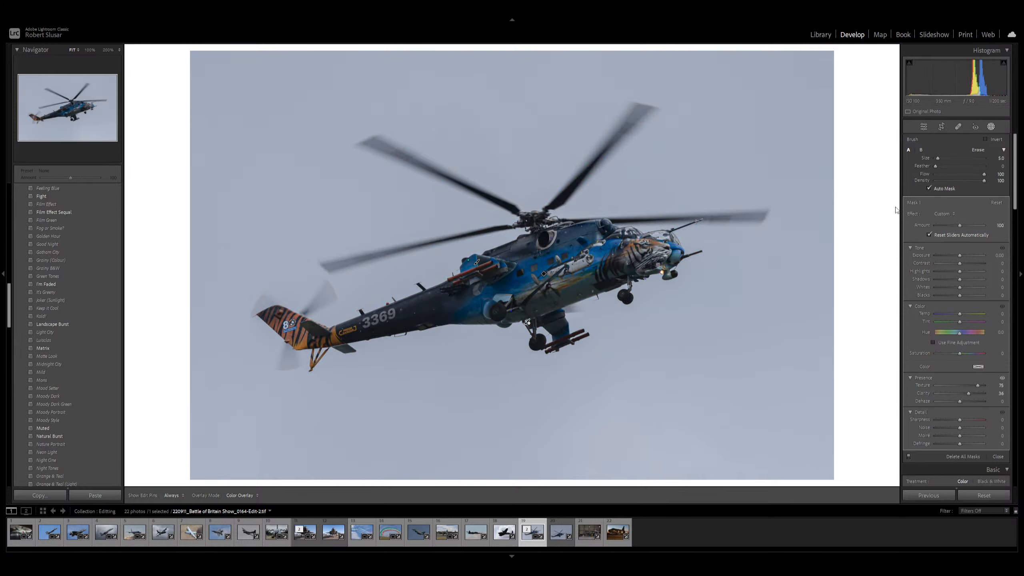
pyautogui.press('-')
pyautogui.press('-')
pyautogui.press('-')
pyautogui.press('d')
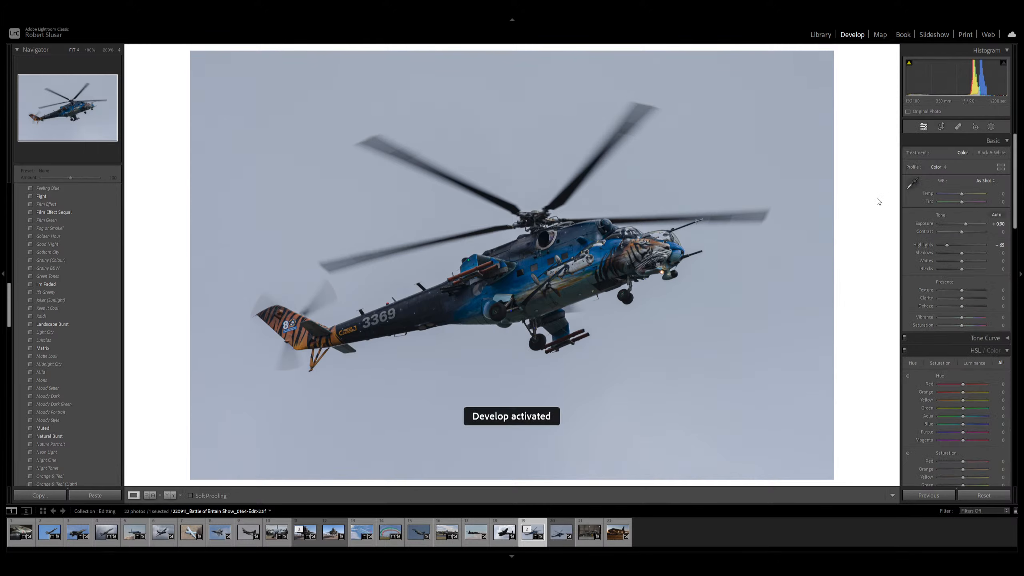
# - Raise the helicopter photo's Vibrance to +20 and Saturation to +10
pyautogui.press('+')
pyautogui.press('+')
pyautogui.press('+')
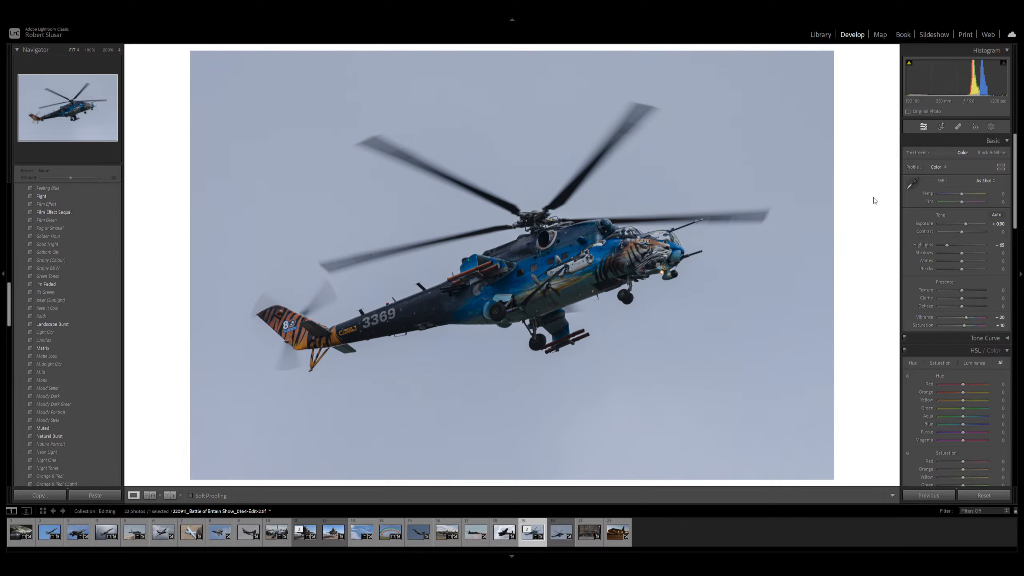
# - Lift the helicopter photo's Shadows to +30
pyautogui.press('+')
pyautogui.press('+')
pyautogui.press('+')
pyautogui.press('+')
pyautogui.press('+')
pyautogui.press('+')
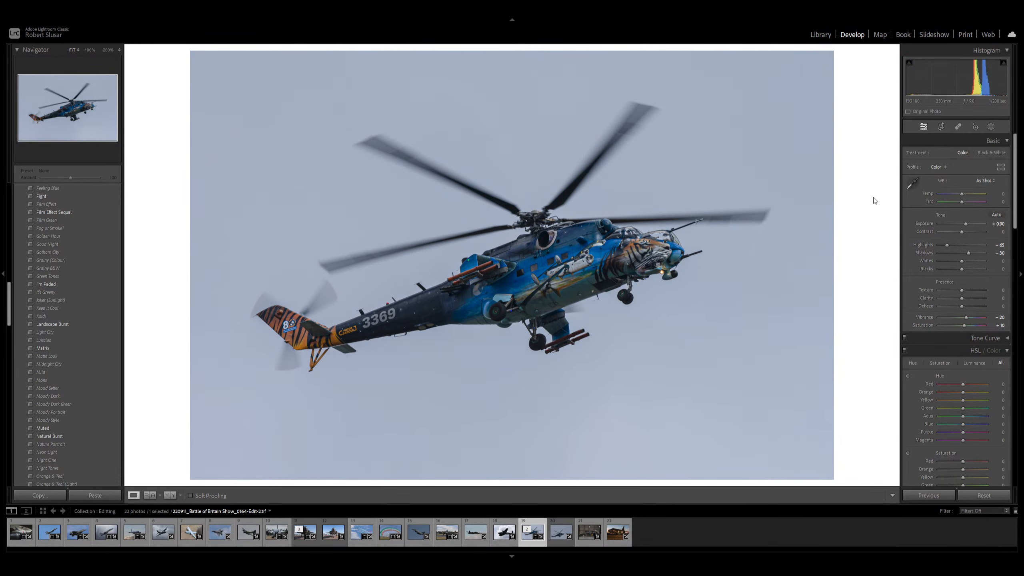
# - Tighten and recentre the crop around the helicopter, and set Texture to +30 and Clarity to +20 for the whole photo
pyautogui.press('r')
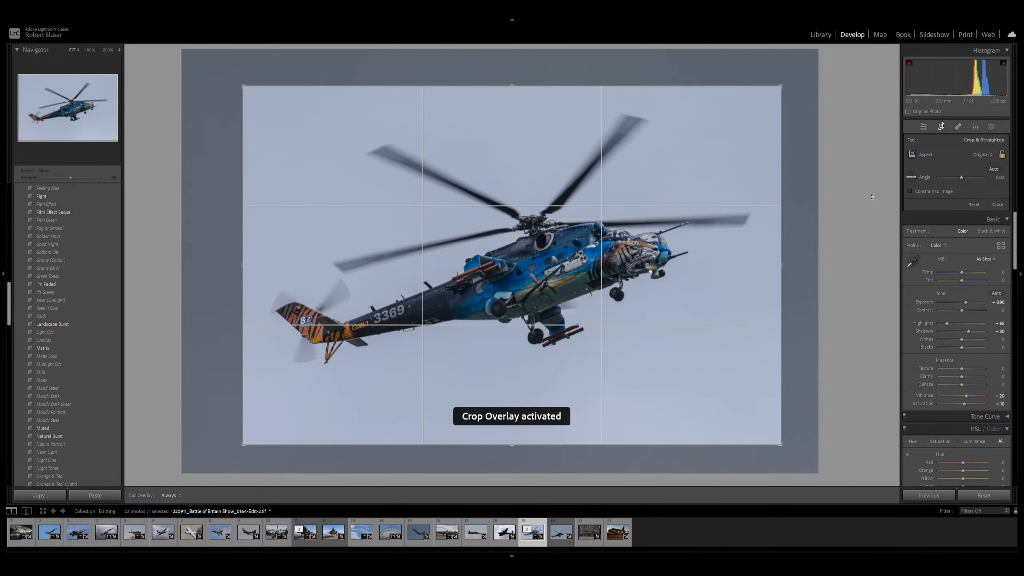
pyautogui.press('d')
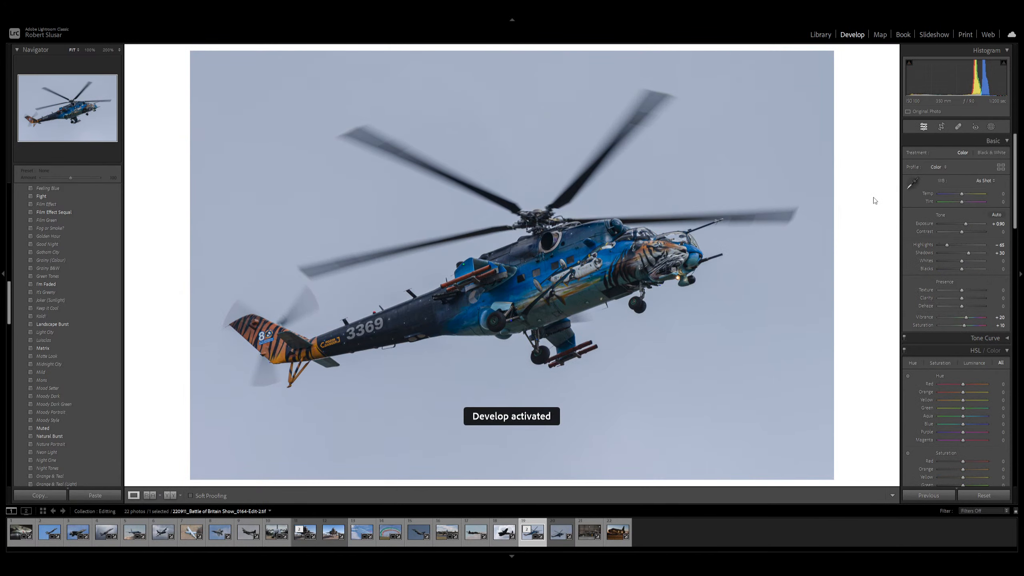
pyautogui.press('r')
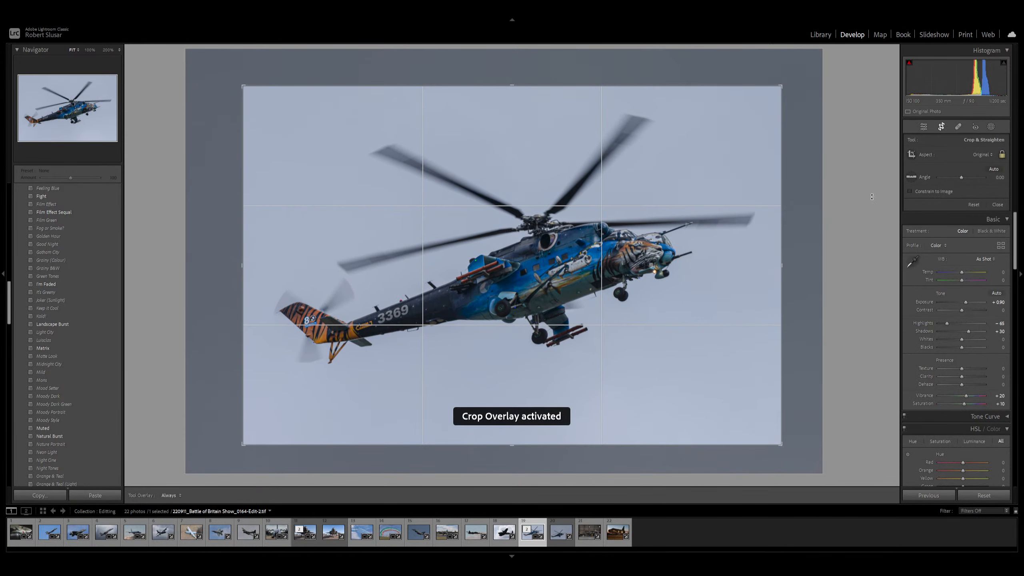
pyautogui.press('d')
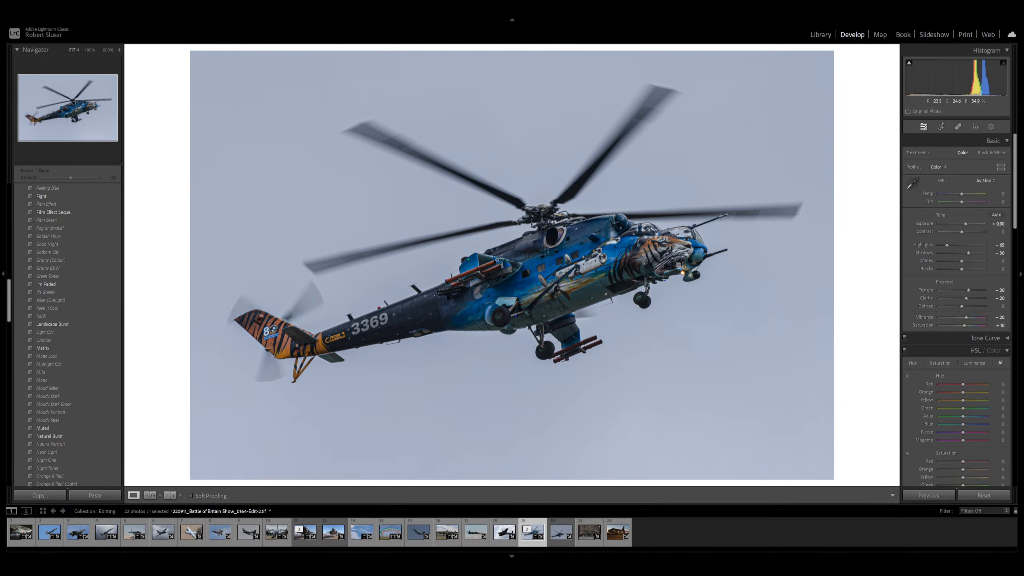
# - Compare the helicopter edit side by side with its unedited original as the reference photo, and raise Exposure to +1.25
pyautogui.click(171, 497)
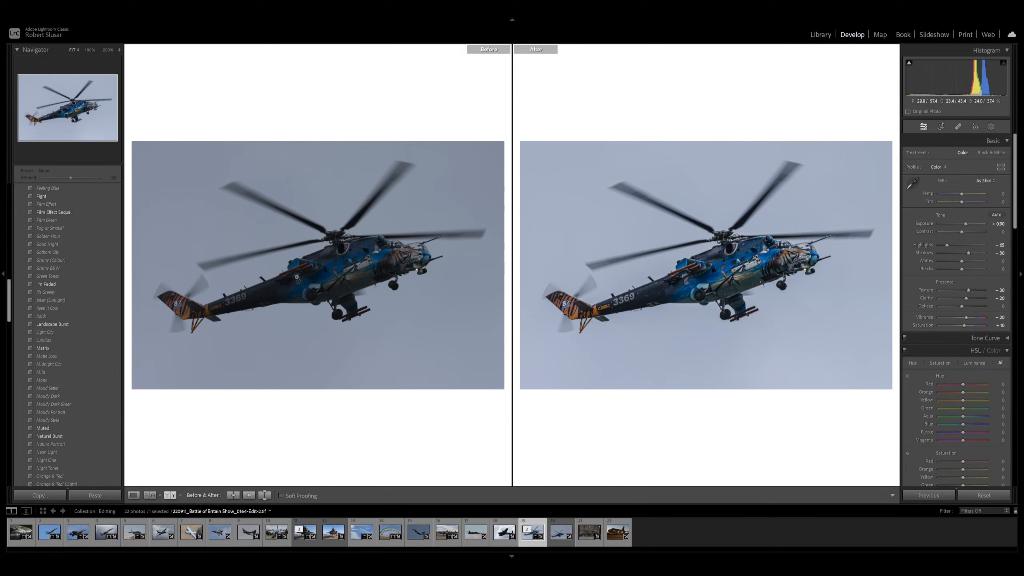
pyautogui.click(150, 495)
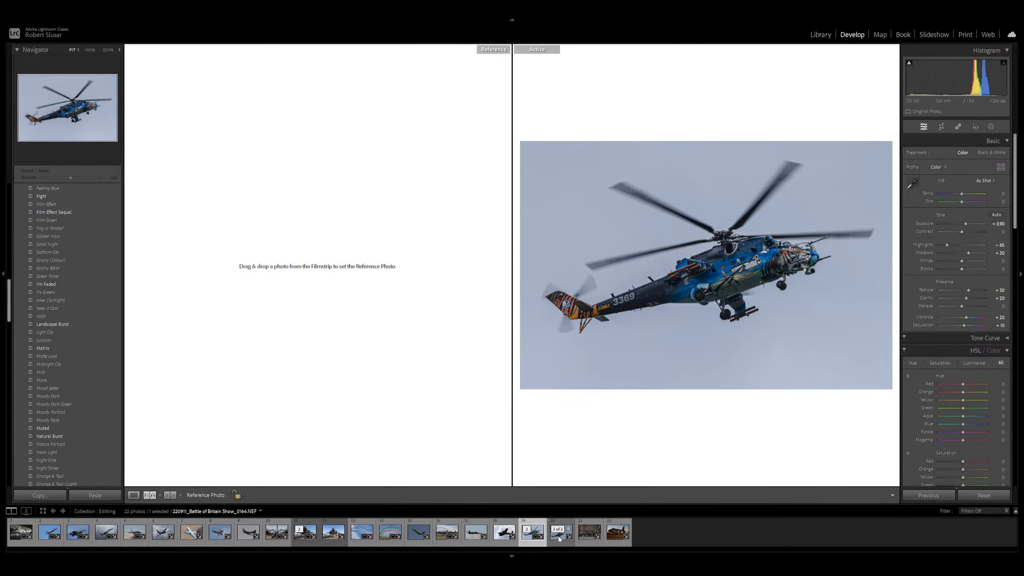
pyautogui.moveTo(558, 536); pyautogui.dragTo(300, 278)
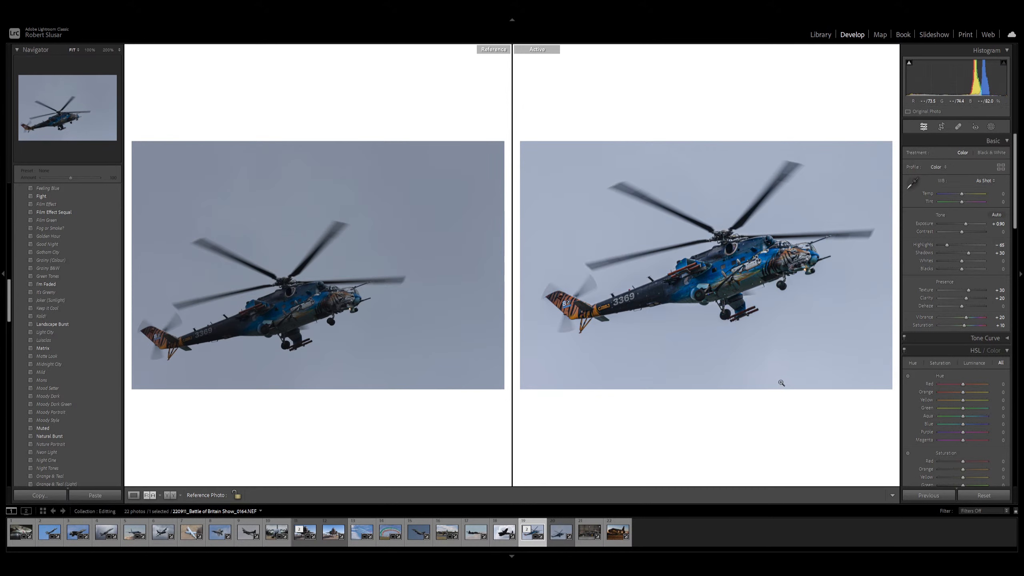
pyautogui.click(134, 494)
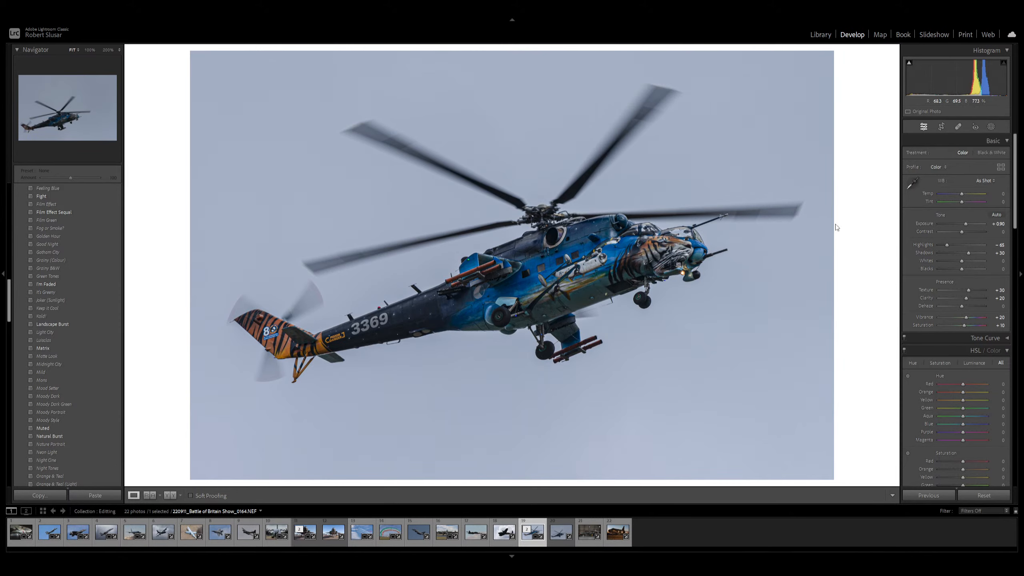
pyautogui.press('=')
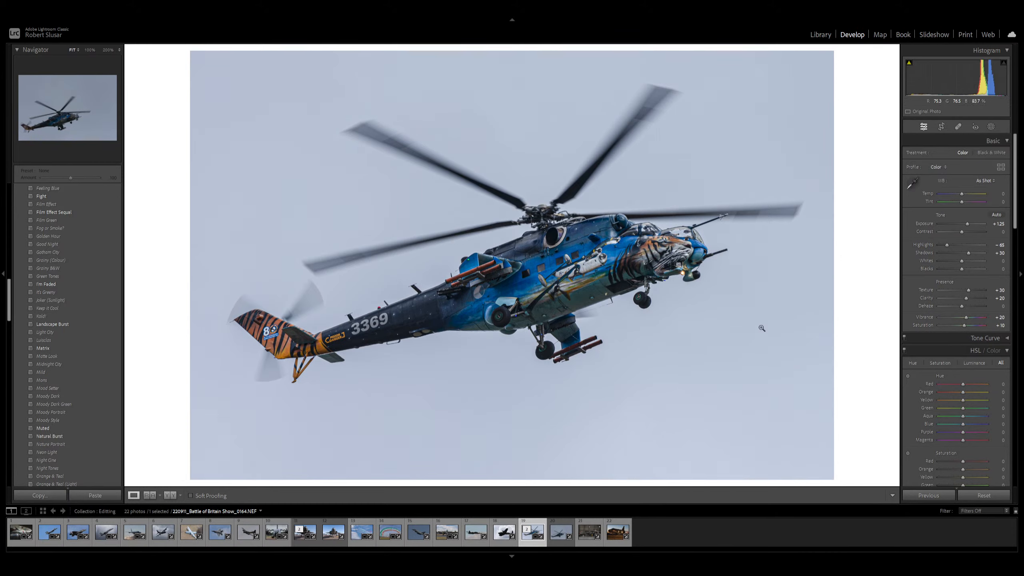
# - Open the photo of the silver propeller aircraft in the hangar and straighten it by an angle of 0.80
pyautogui.click(584, 536)
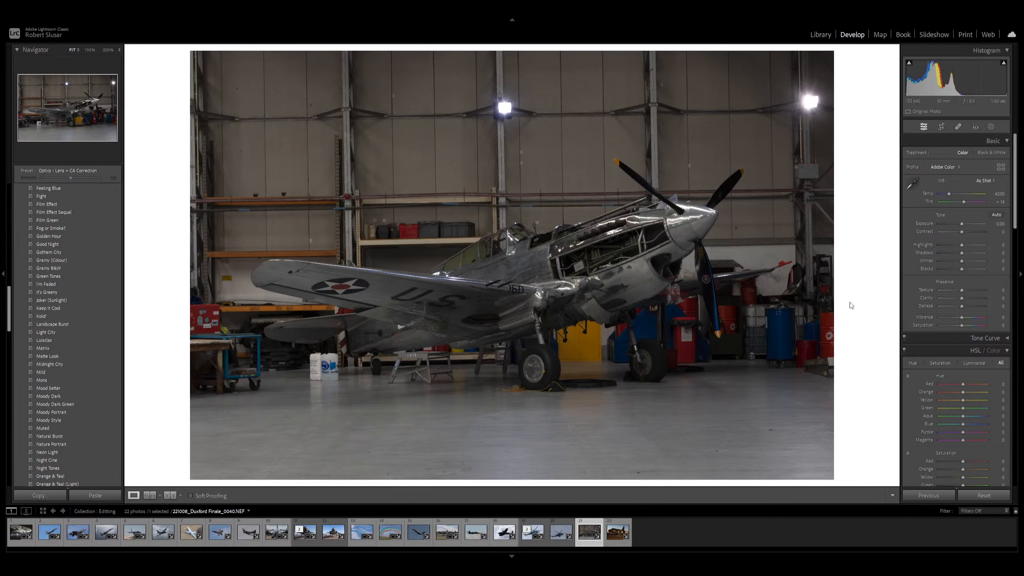
pyautogui.press('r')
pyautogui.moveTo(851, 305); pyautogui.dragTo(849, 301)
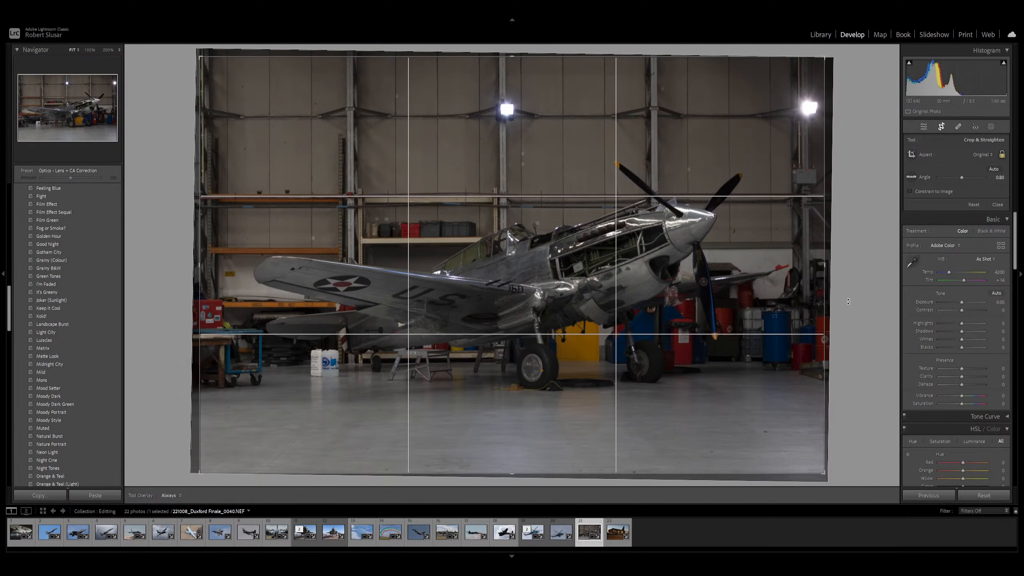
pyautogui.press('r')
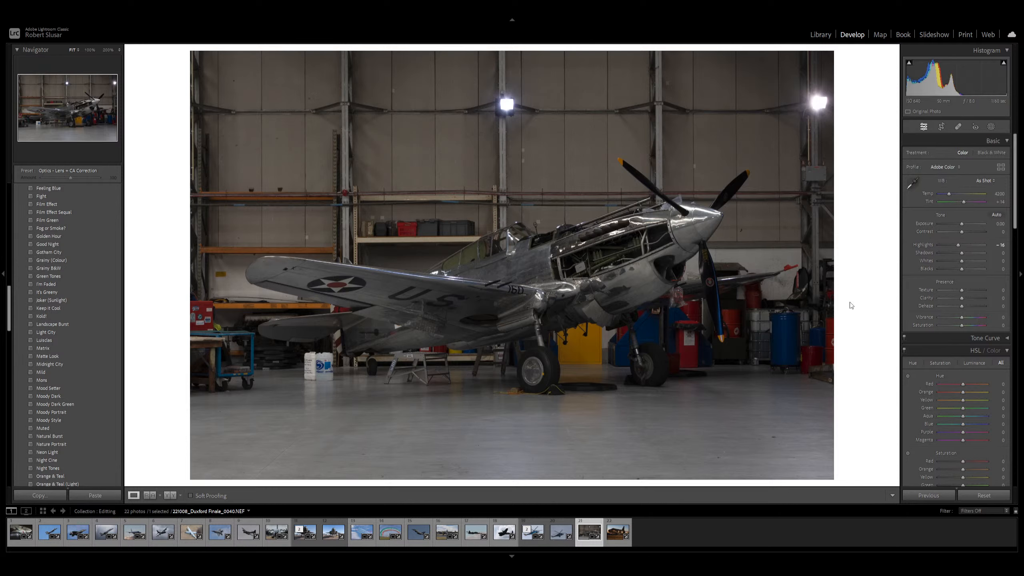
# - Lower the hangar photo's Highlights to −20 and brighten its Exposure to +1.00
pyautogui.press('-')
pyautogui.press('-')
pyautogui.press('=')
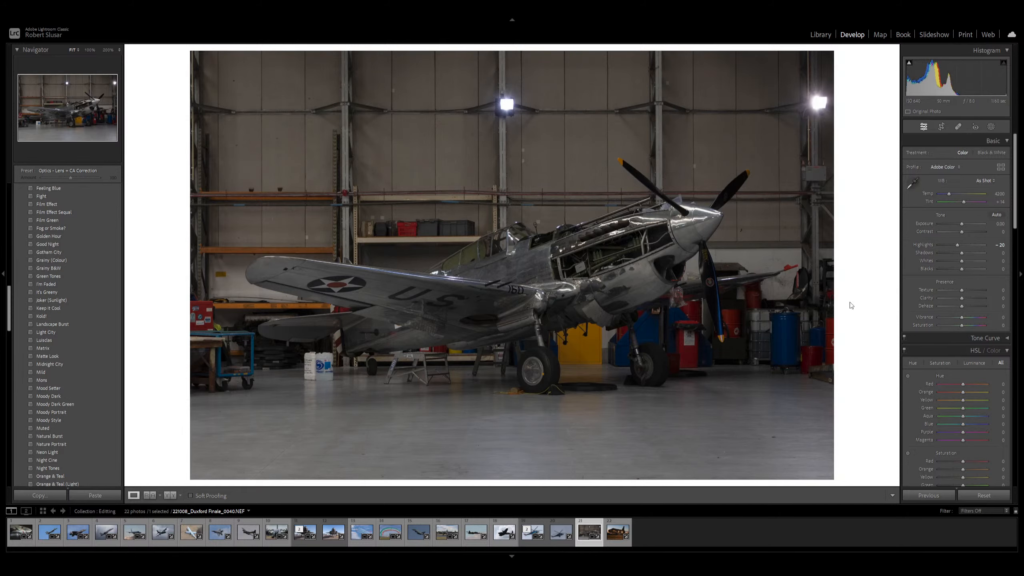
pyautogui.press('=')
pyautogui.press('=')
pyautogui.press('=')
pyautogui.press('=')
pyautogui.press('=')
pyautogui.press('=')
pyautogui.press('=')
pyautogui.press('=')
pyautogui.press('=')
pyautogui.press('=')
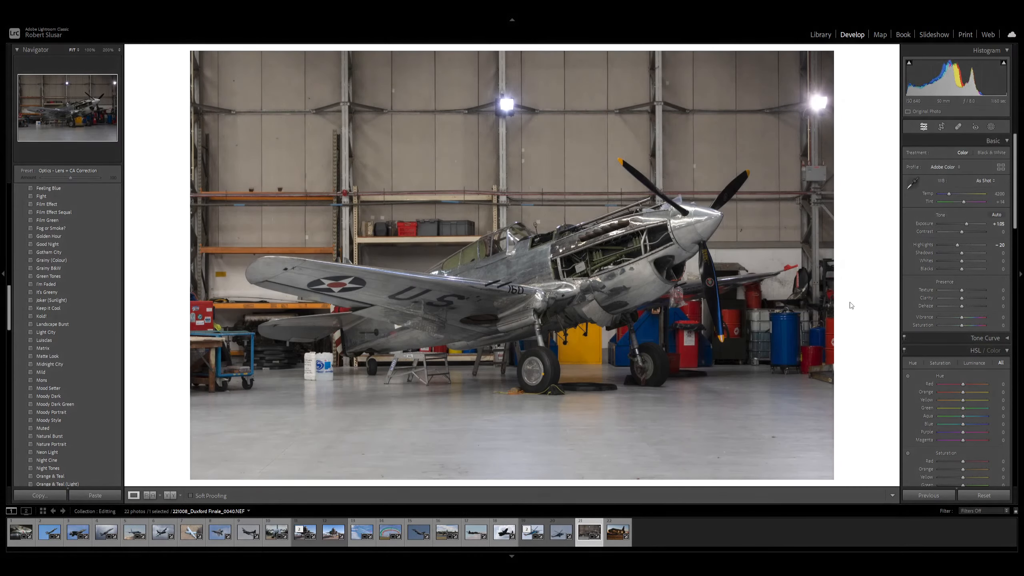
pyautogui.press('-')
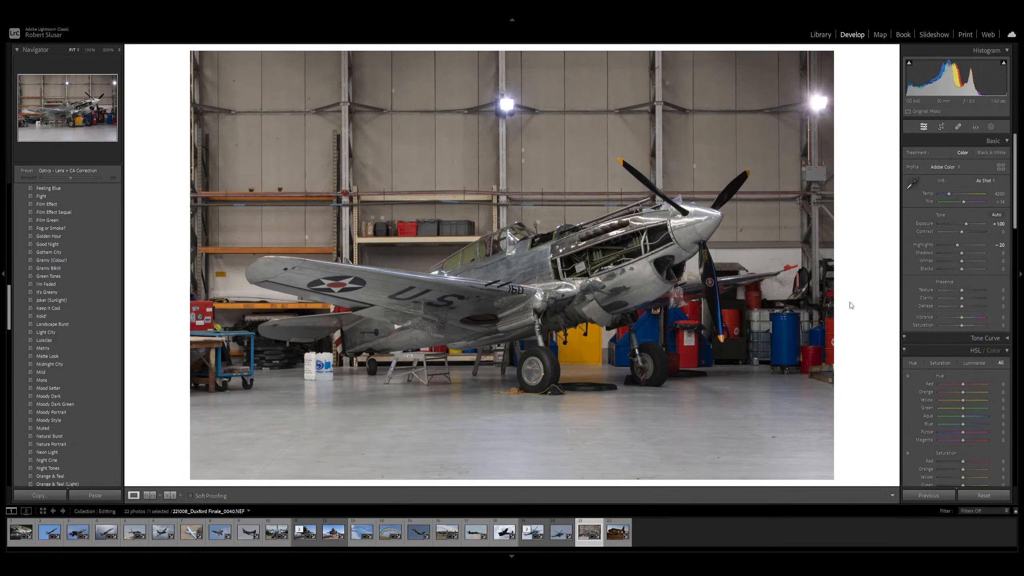
# - Set the hangar photo's Luminance noise reduction to 20 and tighten the crop around the aircraft
pyautogui.hotkey('ctrl', '5')
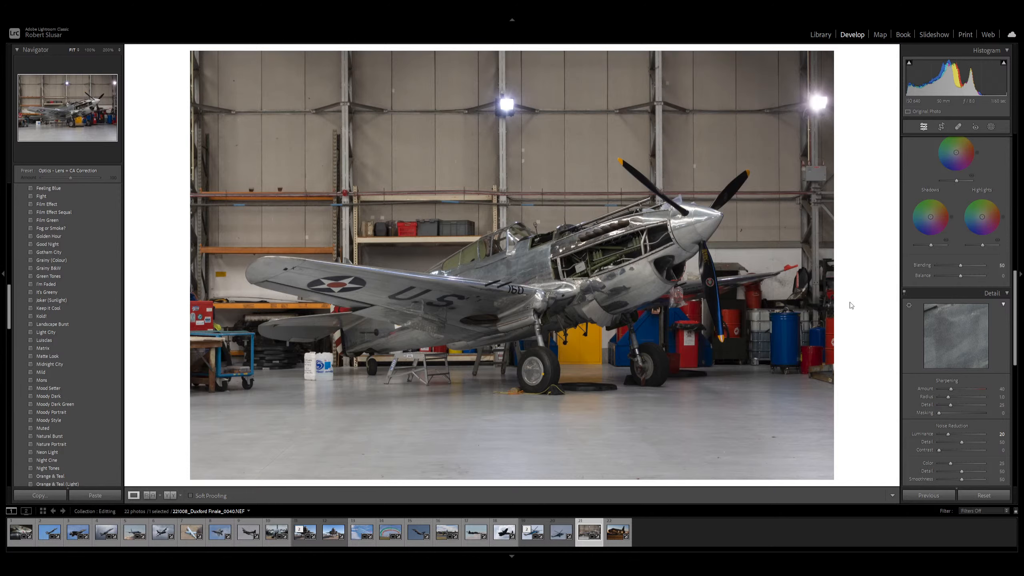
pyautogui.press('r')
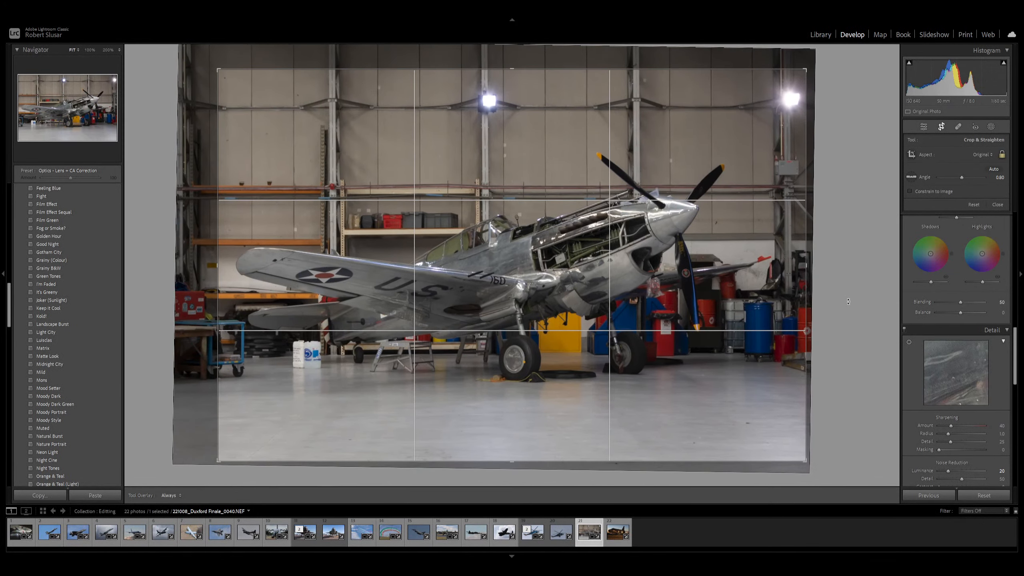
pyautogui.press('d')
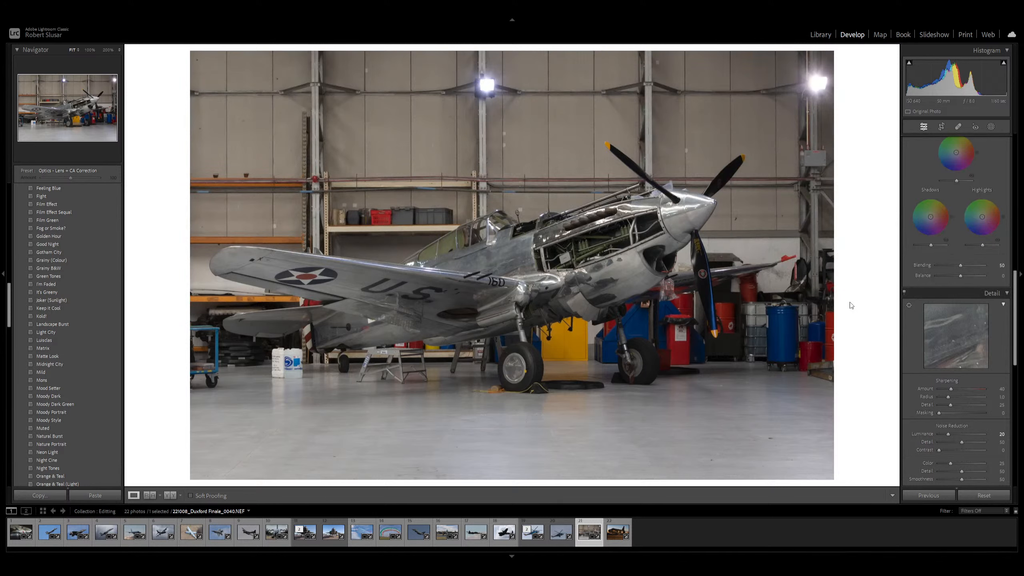
# - Bring out surface detail across the hangar photo with Texture +70 and Clarity +10
pyautogui.hotkey('ctrl', '1')
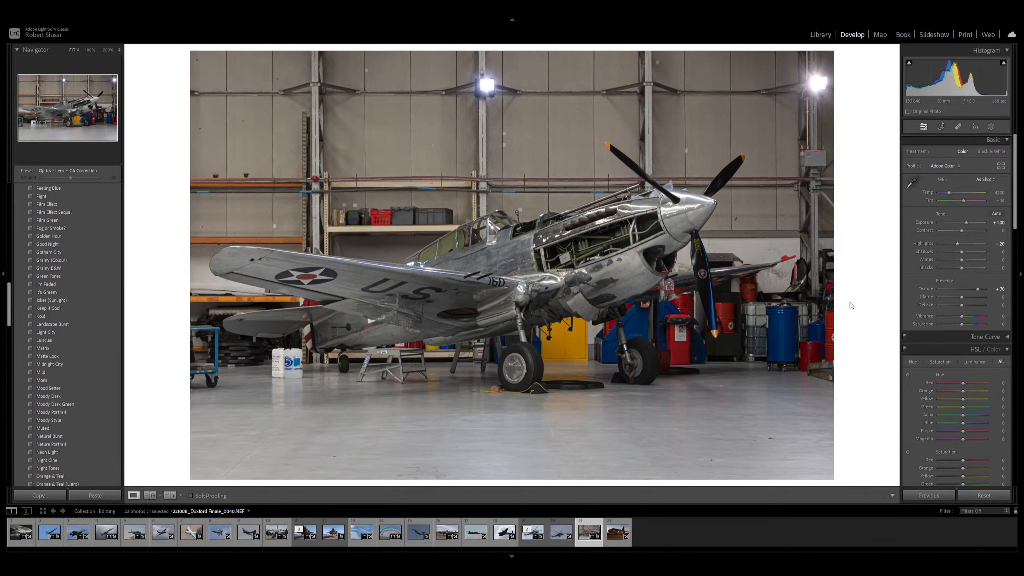
pyautogui.press('=')
pyautogui.press('=')
pyautogui.press('=')
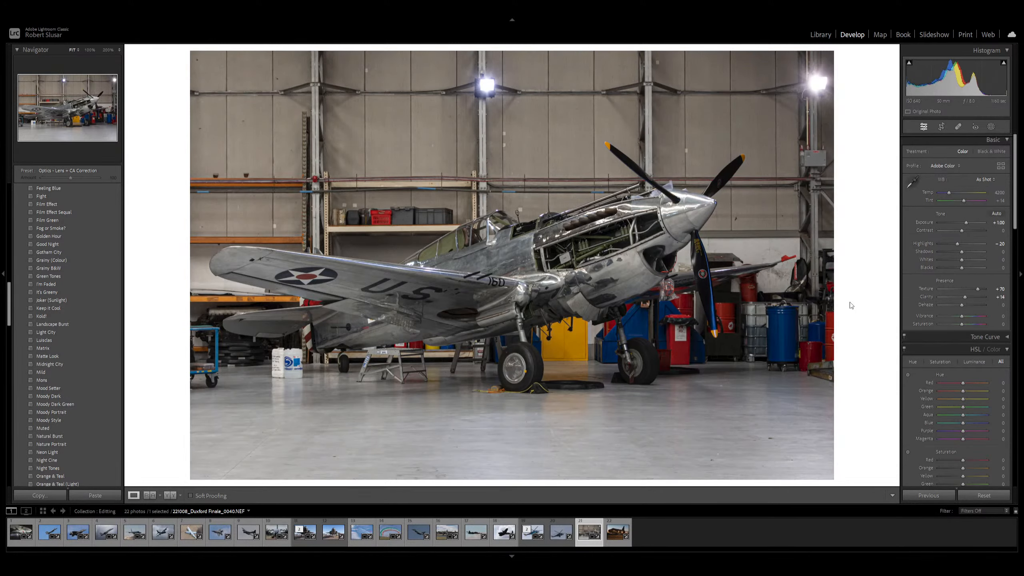
pyautogui.press('-')
pyautogui.press('-')
pyautogui.press('-')
# - Add an inverted radial gradient mask tilted along the aircraft's fuselage, and darken the surroundings with Exposure about −0.45
pyautogui.click(991, 127)
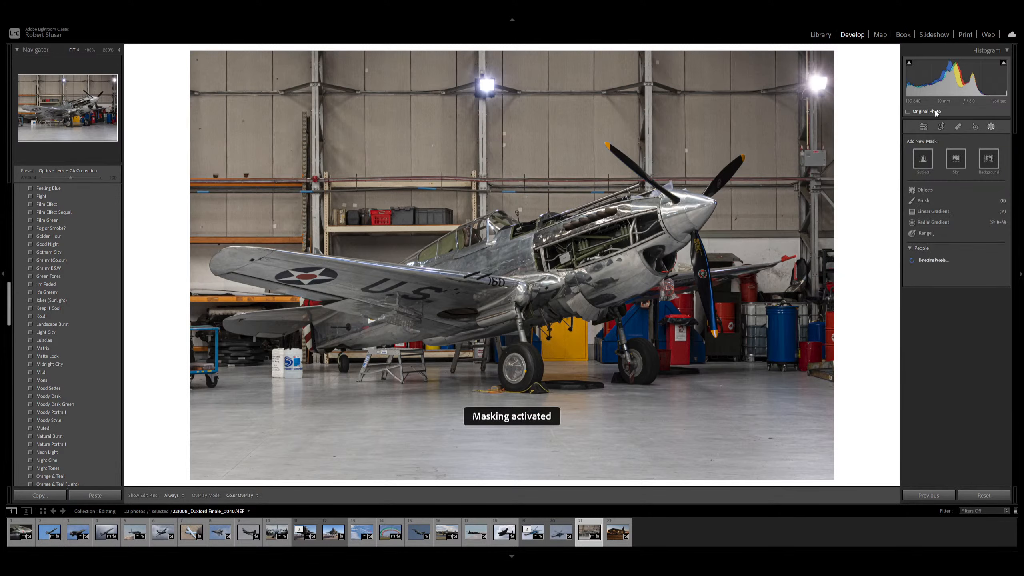
pyautogui.click(940, 222)
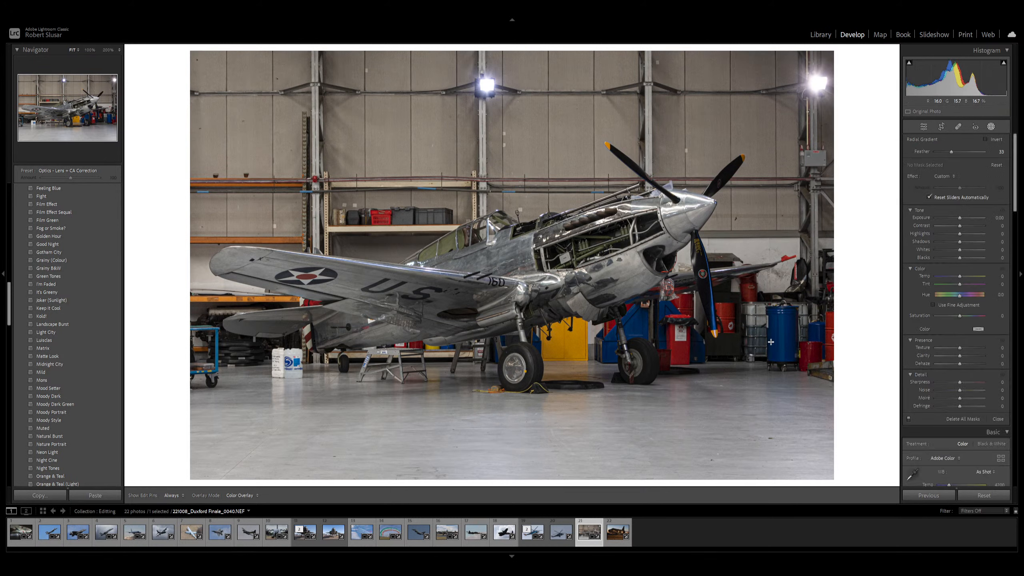
pyautogui.moveTo(475, 281); pyautogui.dragTo(630, 224)
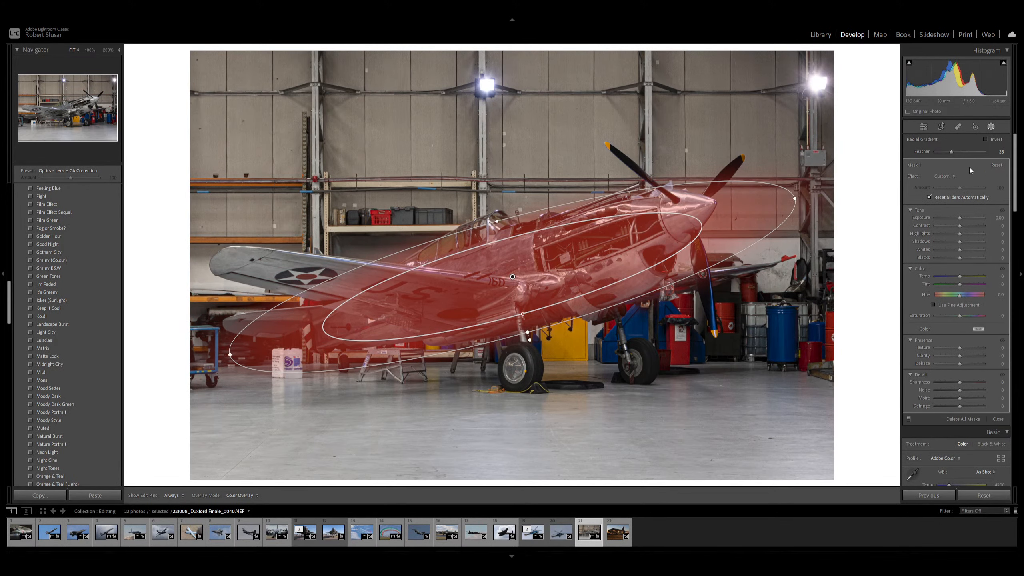
pyautogui.click(986, 140)
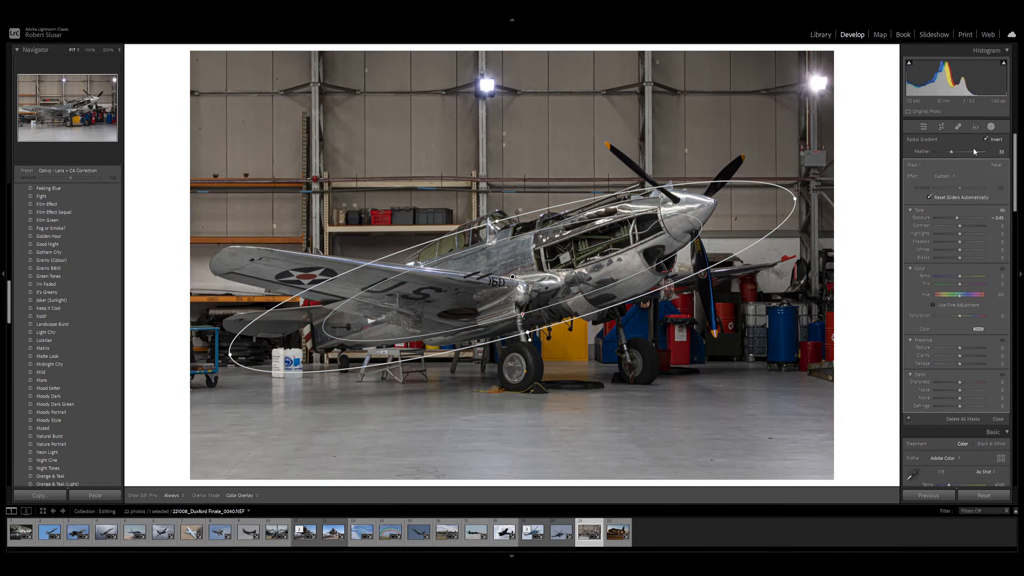
pyautogui.press('+')
pyautogui.hotkey('shift', 'w')
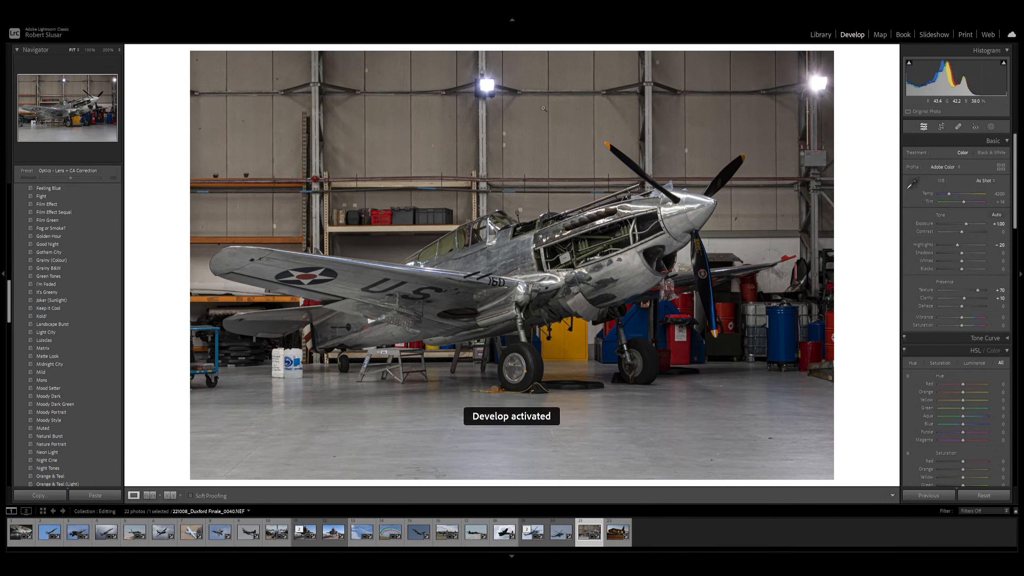
# - Correct the hangar photo's perspective with the Auto Upright transform
pyautogui.scroll(-10, 916, 364)
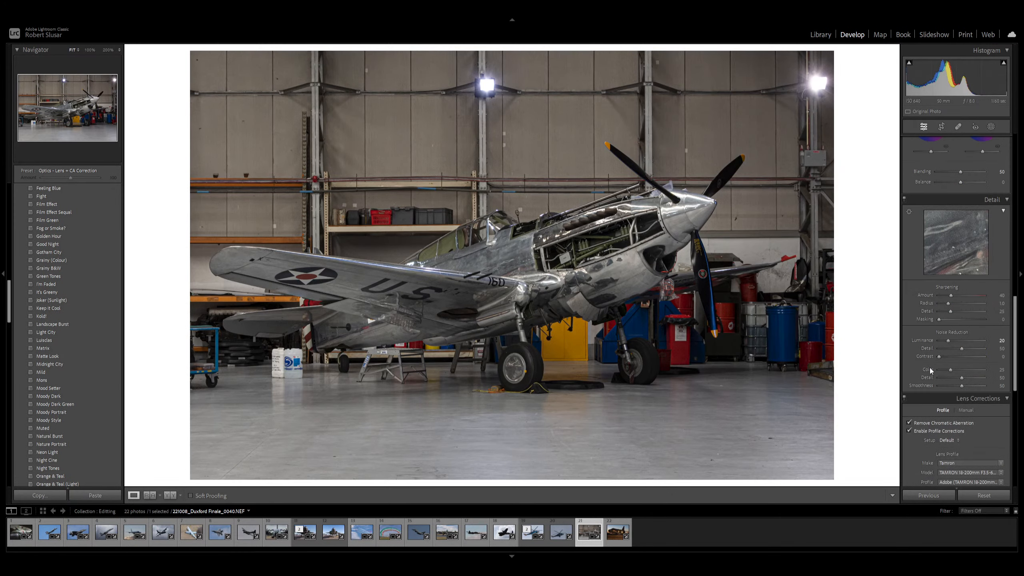
pyautogui.scroll(-6, 914, 366)
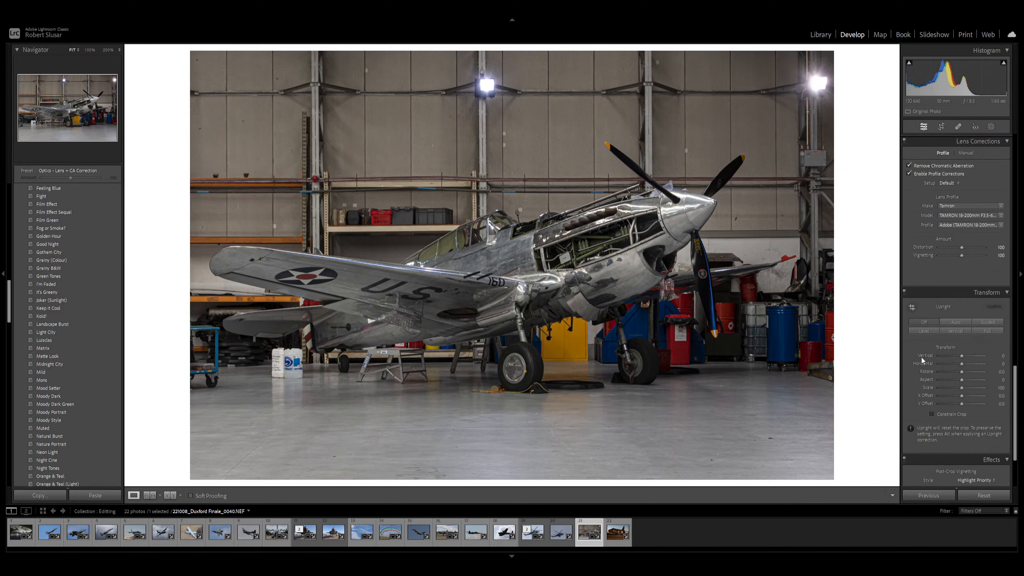
pyautogui.click(958, 322)
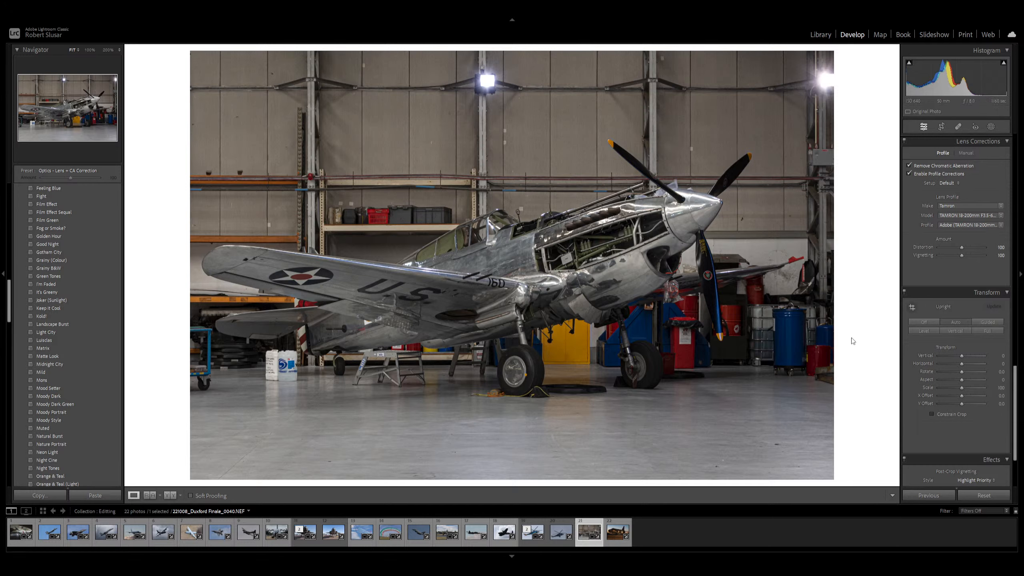
# - Set the hangar photo's overall Exposure to +1.20 and reduce Saturation to −10
pyautogui.scroll(10, 852, 340)
pyautogui.press('=')
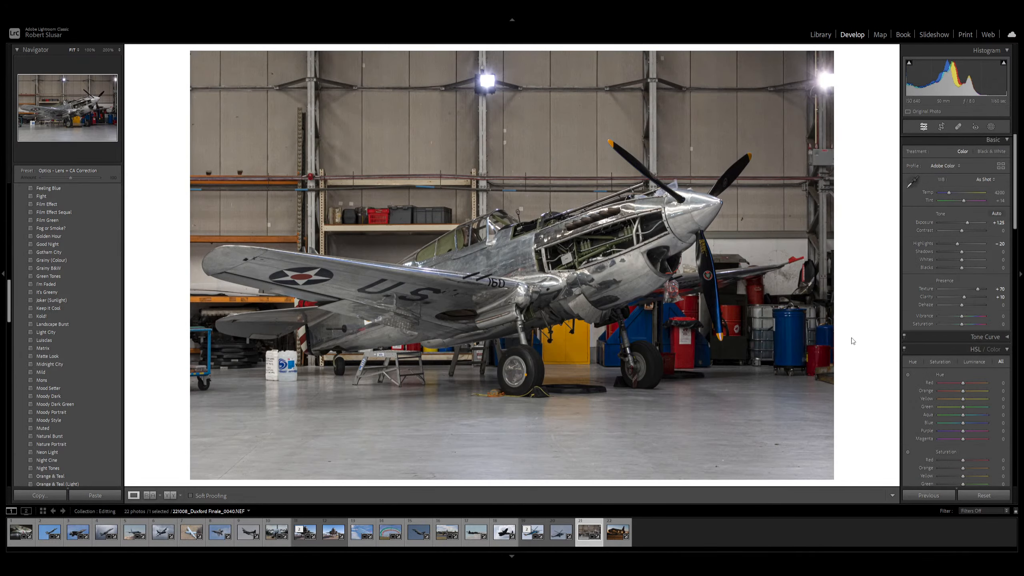
pyautogui.press('-')
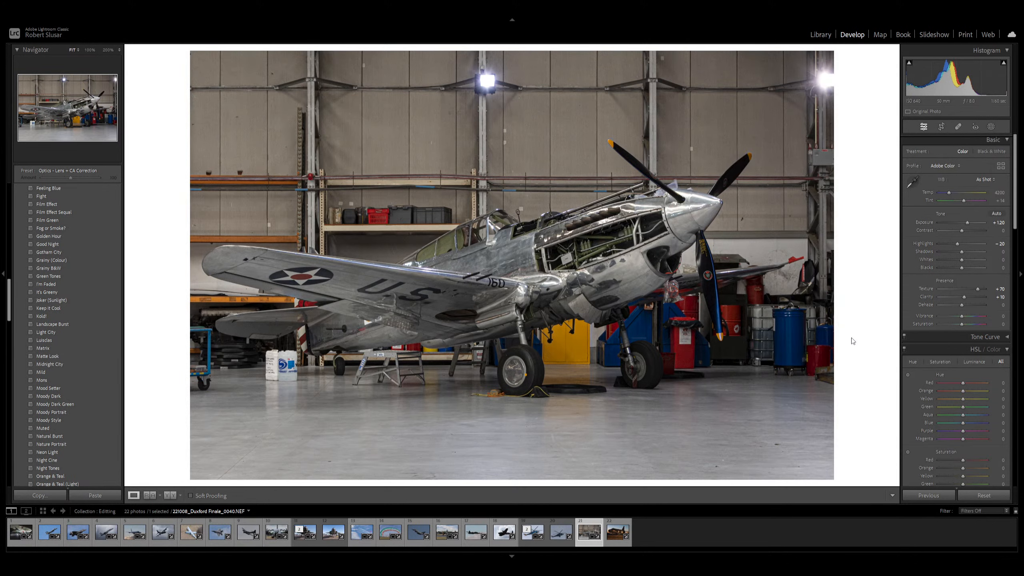
pyautogui.press('-')
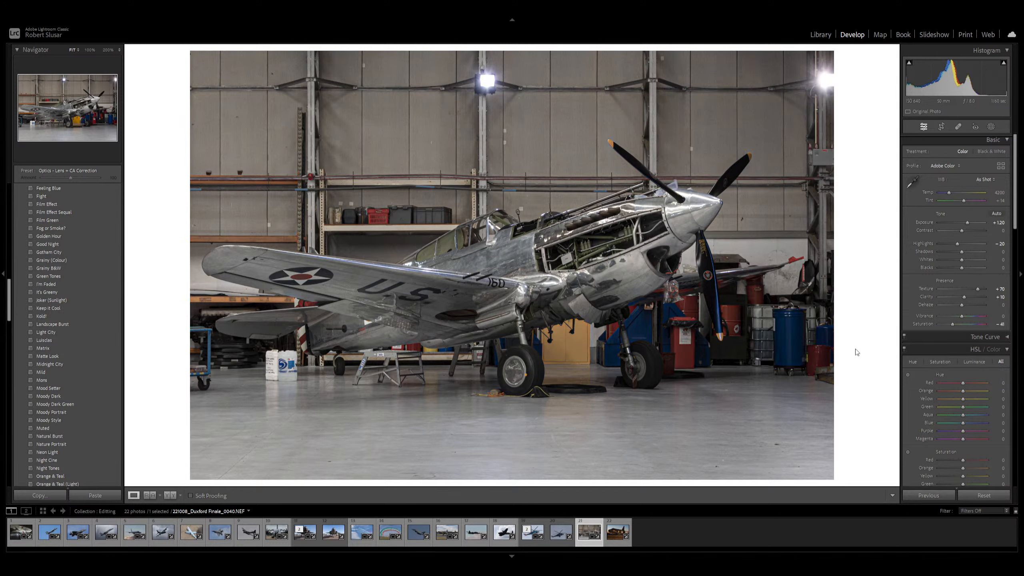
pyautogui.press('+')
pyautogui.press('+')
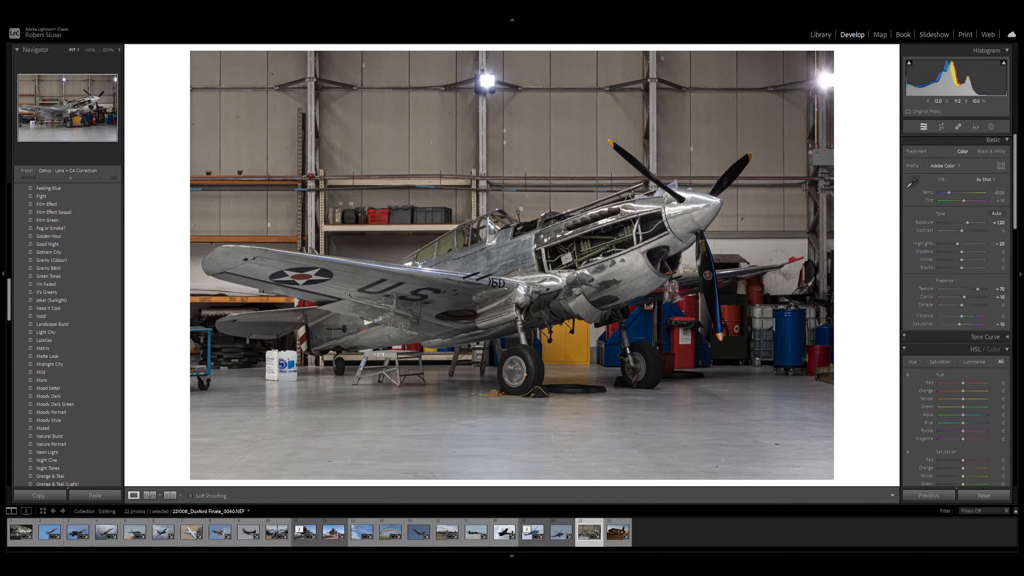
# - Compare the hangar photo with its unedited version side by side and return to the single-photo view
pyautogui.click(149, 495)
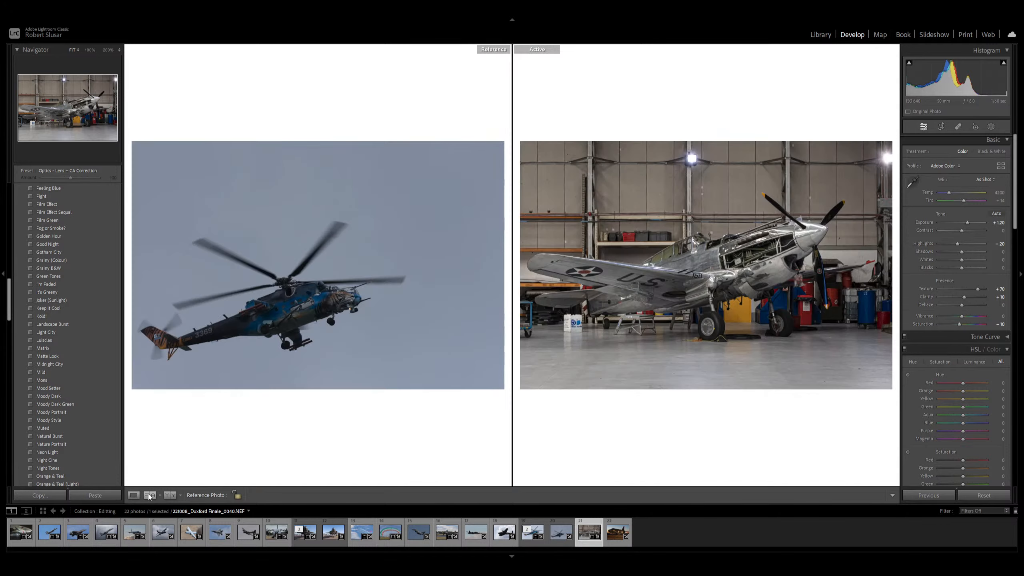
pyautogui.click(168, 496)
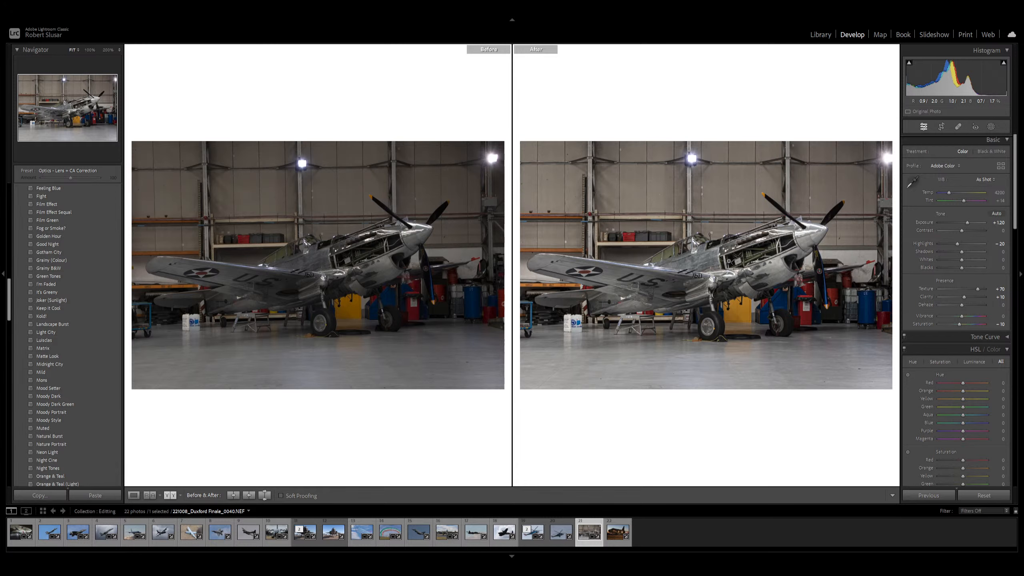
pyautogui.click(134, 495)
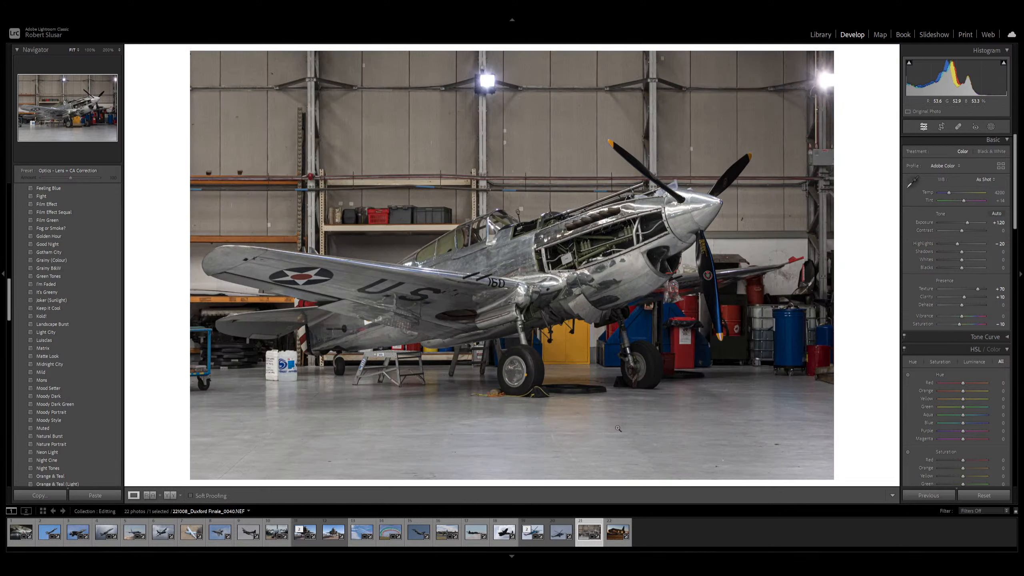
# - Open the twilight Lightning photo and check its capture metadata in the Library before returning to Develop
pyautogui.click(614, 532)
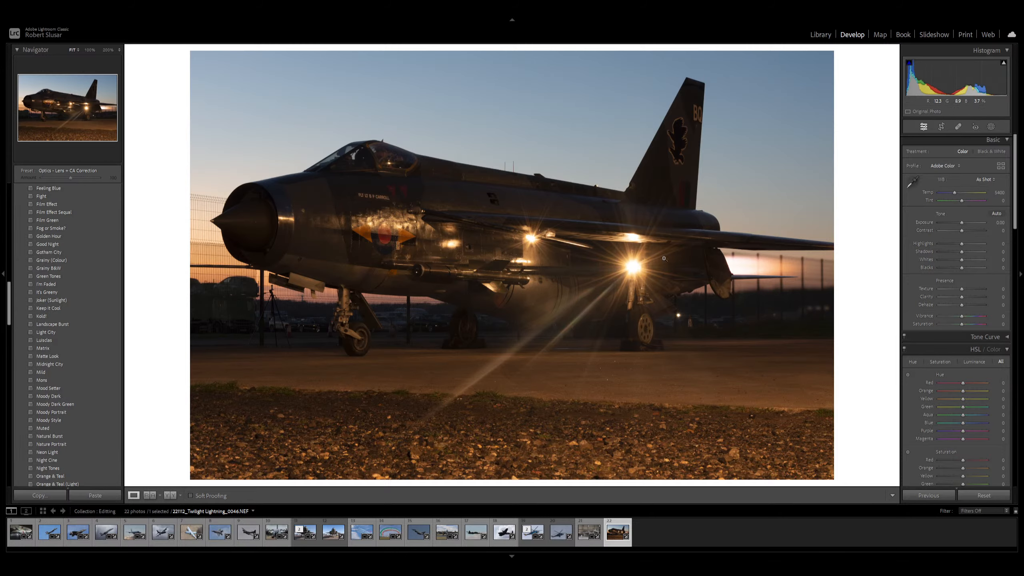
pyautogui.press('g')
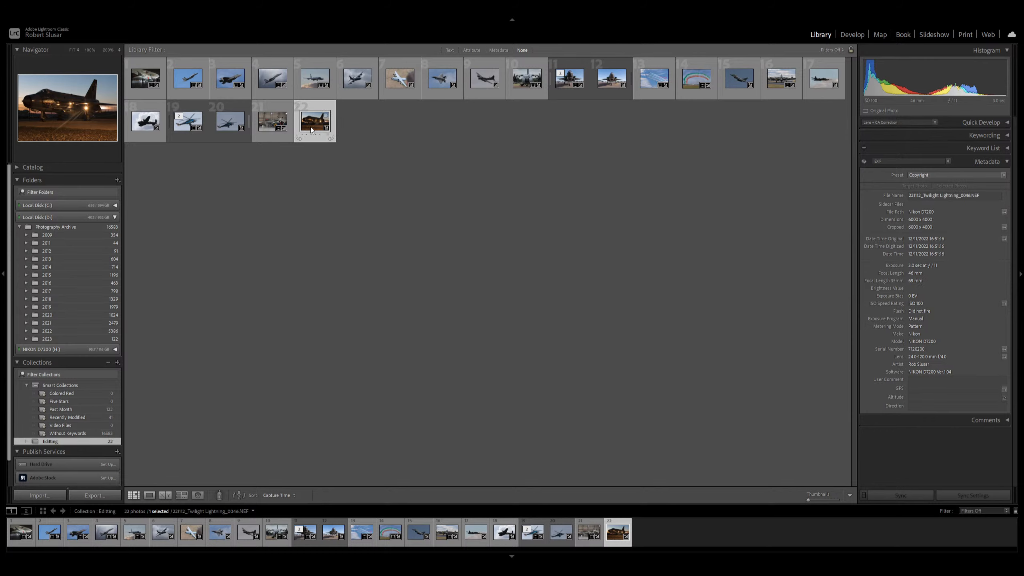
pyautogui.press('d')
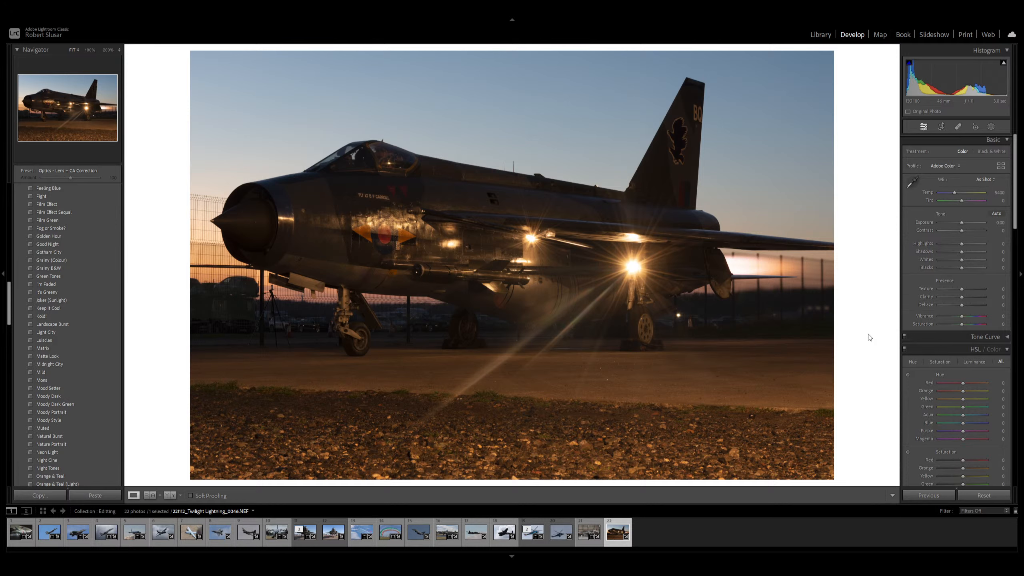
# - Brighten the twilight Lightning photo by setting Exposure to +0.65
pyautogui.press('=')
pyautogui.press('=')
pyautogui.press('=')
pyautogui.press('=')
pyautogui.press('=')
pyautogui.press('=')
pyautogui.press('=')
pyautogui.press('=')
pyautogui.press('=')
pyautogui.press('=')
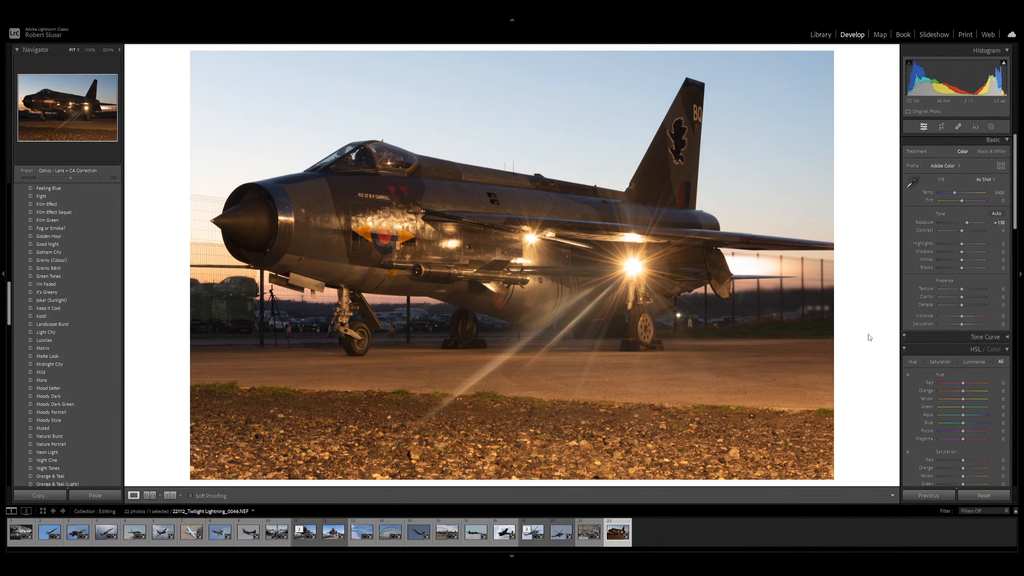
pyautogui.press('-')
pyautogui.press('-')
pyautogui.press('-')
pyautogui.press('-')
pyautogui.press('-')
pyautogui.press('-')
pyautogui.press('-')
pyautogui.press('-')
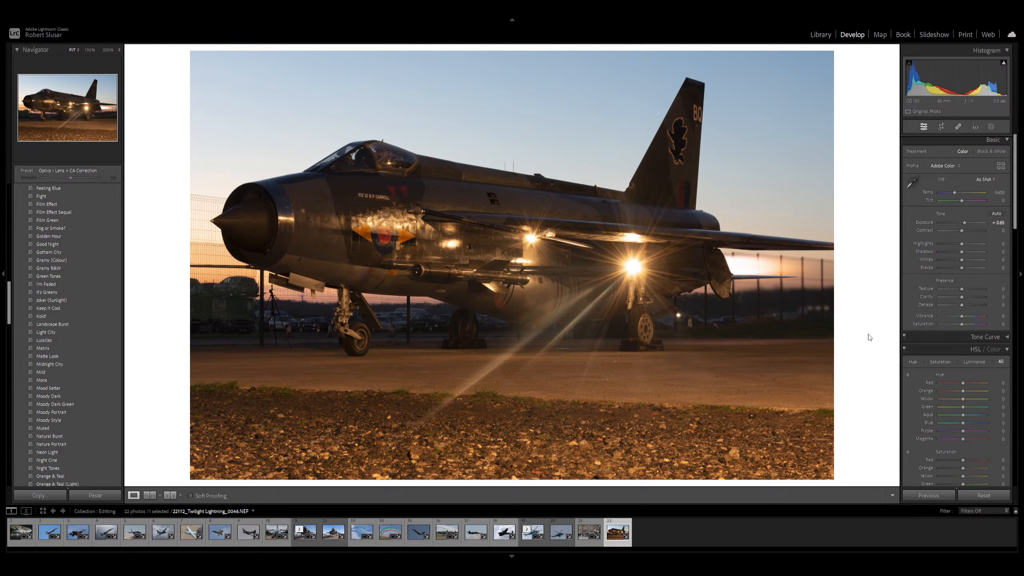
# - Recover the bright sky and aircraft lights by lowering Highlights to −75
pyautogui.press('-')
pyautogui.press('-')
pyautogui.press('-')
pyautogui.press('-')
pyautogui.press('-')
pyautogui.press('-')
pyautogui.press('-')
pyautogui.press('-')
pyautogui.press('-')
pyautogui.press('-')
pyautogui.press('-')
pyautogui.press('-')
pyautogui.press('-')
pyautogui.press('-')
pyautogui.press('-')
pyautogui.press('-')
pyautogui.press('-')
pyautogui.press('-')
pyautogui.press('-')
pyautogui.press('-')
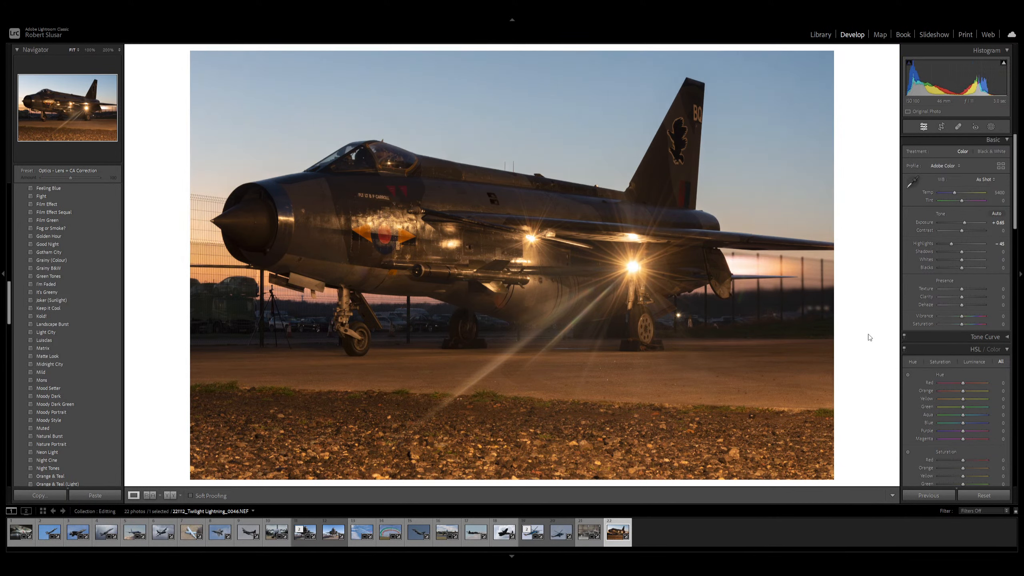
pyautogui.press('-')
pyautogui.press('-')
pyautogui.press('-')
pyautogui.press('-')
pyautogui.press('-')
pyautogui.press('-')
pyautogui.press('-')
pyautogui.press('-')
pyautogui.press('-')
pyautogui.press('-')
pyautogui.press('-')
pyautogui.press('-')
pyautogui.press('-')
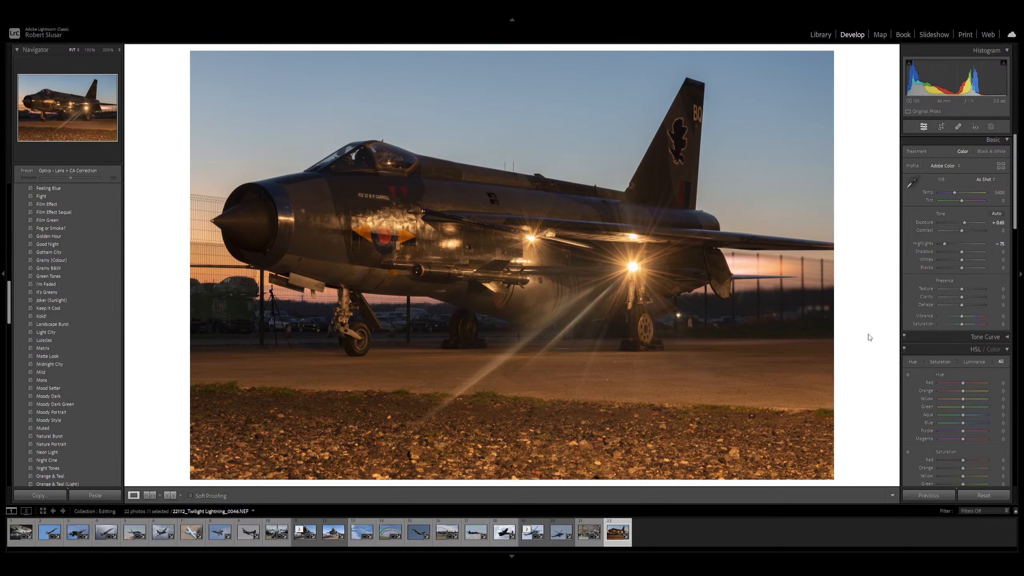
# - Fine-tune the twilight photo's white balance to Temp 5532 and Tint +10
pyautogui.press('+')
pyautogui.press('+')
pyautogui.press('+')
pyautogui.press('+')
pyautogui.press('+')
pyautogui.press('+')
pyautogui.press('-')
pyautogui.press('-')
pyautogui.press('-')
pyautogui.press('-')
pyautogui.press('-')
pyautogui.press('-')
pyautogui.press('-')
# - Bring out surface detail in the twilight photo with Texture +60 and Clarity +15
pyautogui.press('+')
pyautogui.press('+')
pyautogui.press('+')
pyautogui.press('+')
pyautogui.press('+')
pyautogui.press('+')
pyautogui.press('+')
pyautogui.press('+')
pyautogui.press('+')
pyautogui.press('+')
pyautogui.press('+')
pyautogui.press('+')
pyautogui.press('+')
pyautogui.press('-')
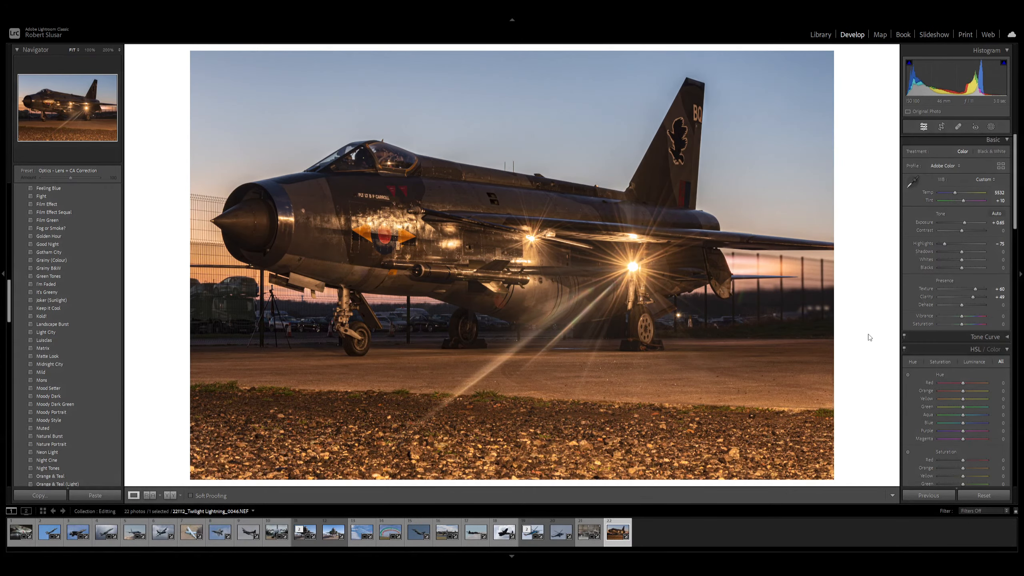
pyautogui.press('-')
pyautogui.press('-')
pyautogui.press('-')
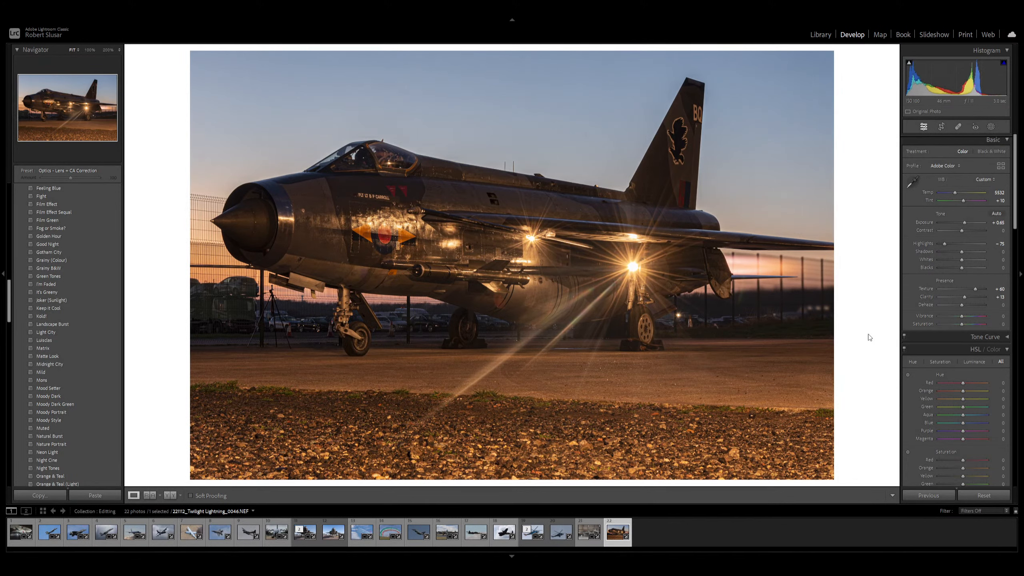
pyautogui.press('+')
# - Enrich the twilight photo's colours with Vibrance +50 and Saturation +5
pyautogui.press('+')
pyautogui.press('+')
pyautogui.press('+')
pyautogui.press('+')
pyautogui.press('+')
pyautogui.press('+')
pyautogui.press('+')
pyautogui.press('+')
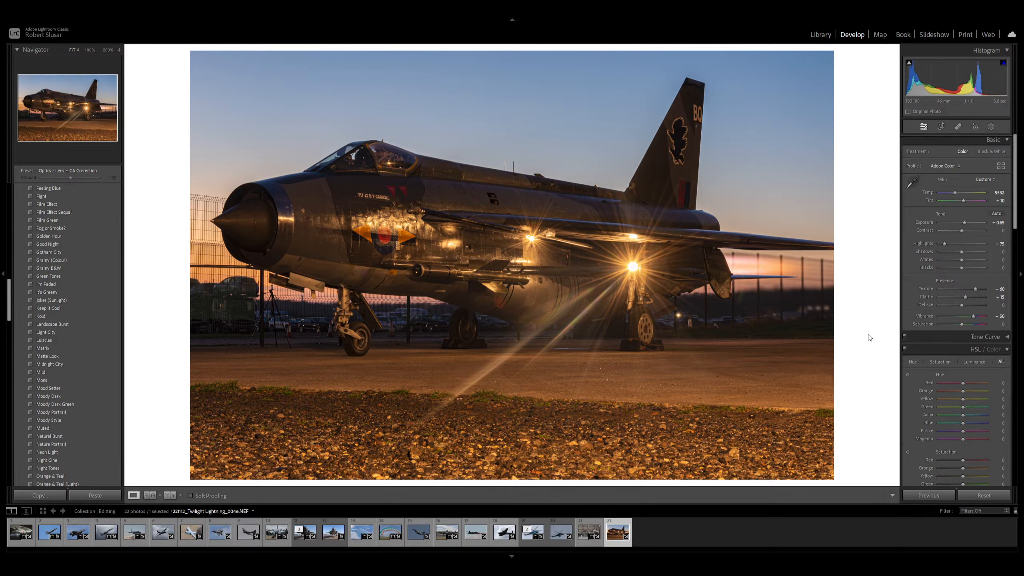
pyautogui.press('=')
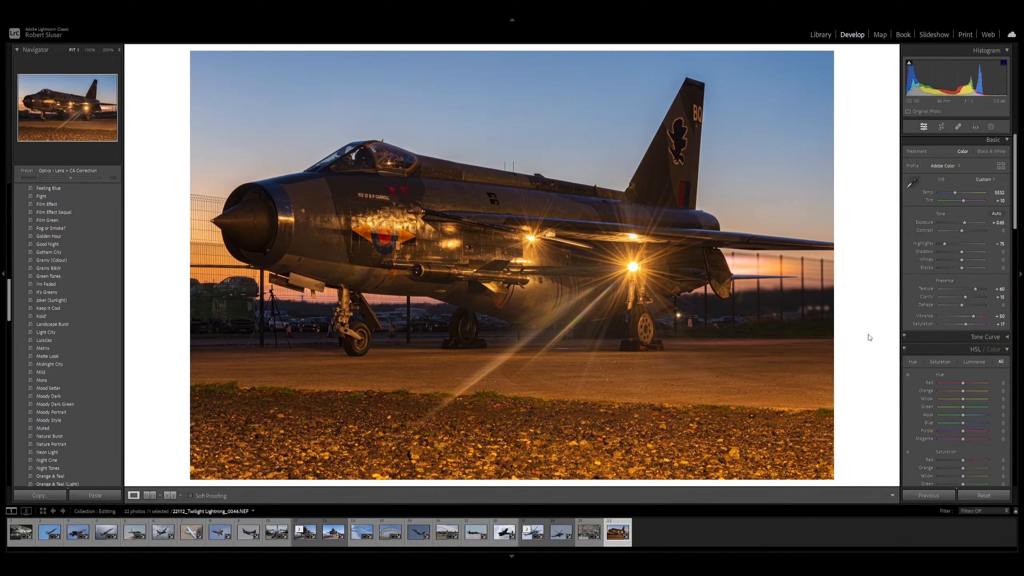
pyautogui.press('-')
pyautogui.press('-')
# - Heal the dust spots across the twilight sky with Spot Removal, using the Visualize Spots view to find them
pyautogui.click(959, 127)
pyautogui.press('a')
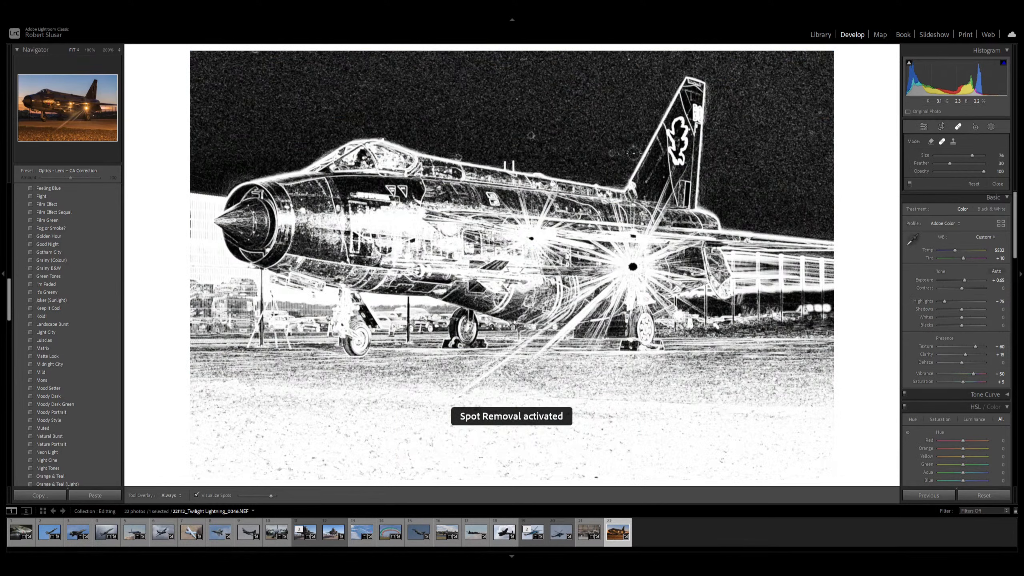
pyautogui.click(604, 152)
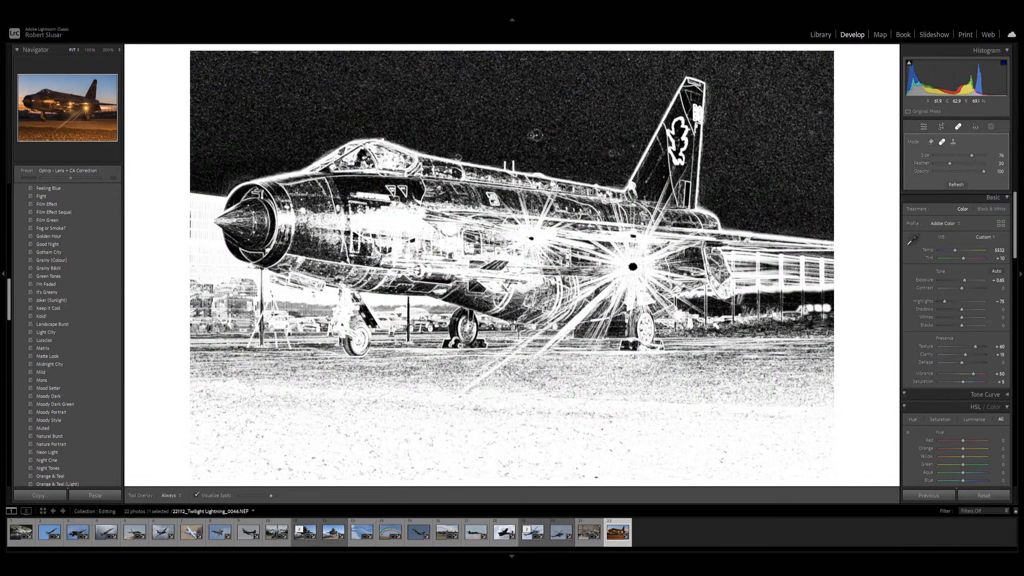
pyautogui.click(459, 153)
pyautogui.click(524, 55)
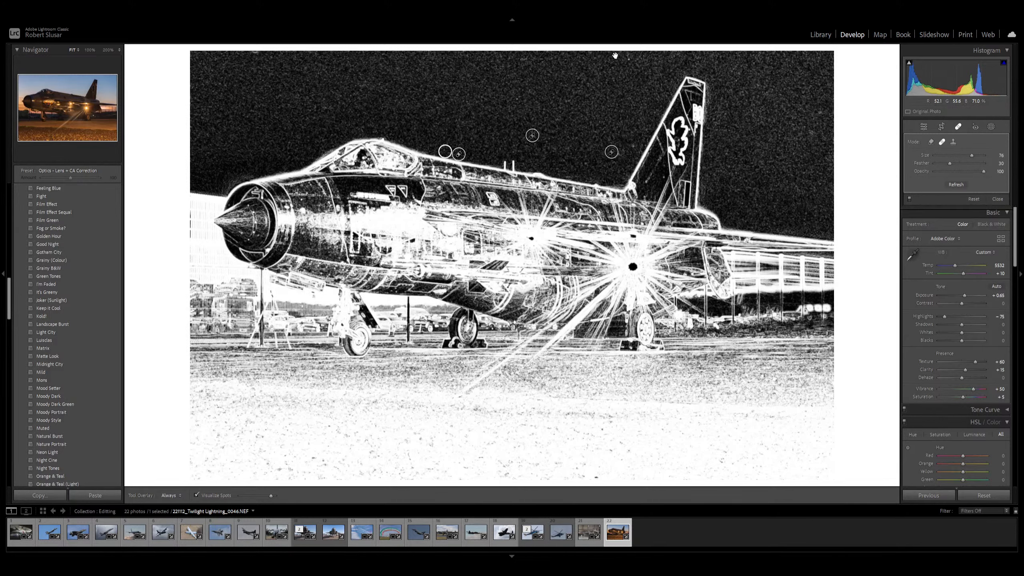
pyautogui.click(629, 57)
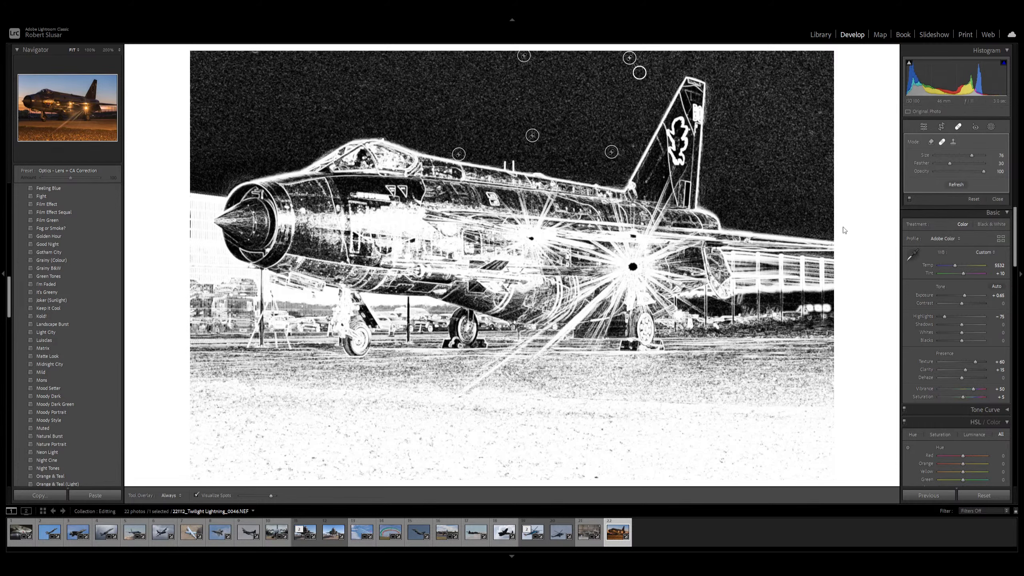
pyautogui.click(255, 52)
pyautogui.press('d')
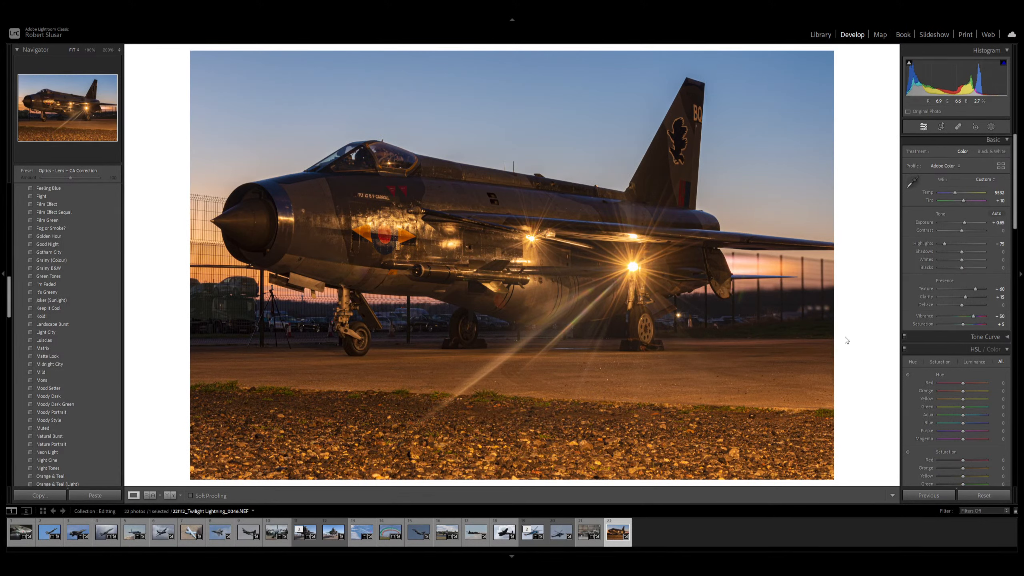
# - Try sharpening the twilight photo with Amount 150 and Masking 100, previewing the edge mask
pyautogui.scroll(-7, 957, 378)
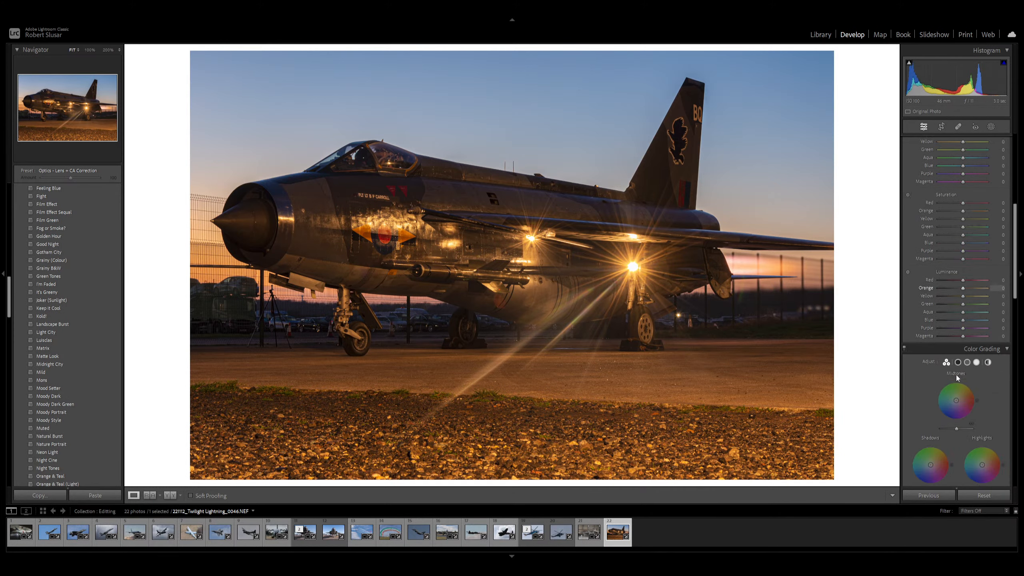
pyautogui.scroll(-3, 938, 381)
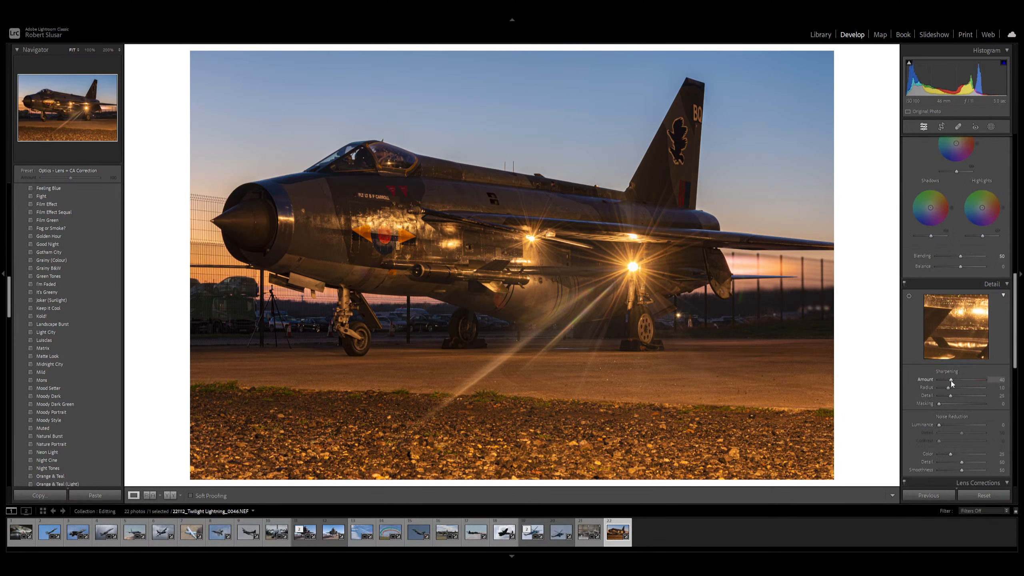
pyautogui.moveTo(983, 378); pyautogui.dragTo(1000, 380)
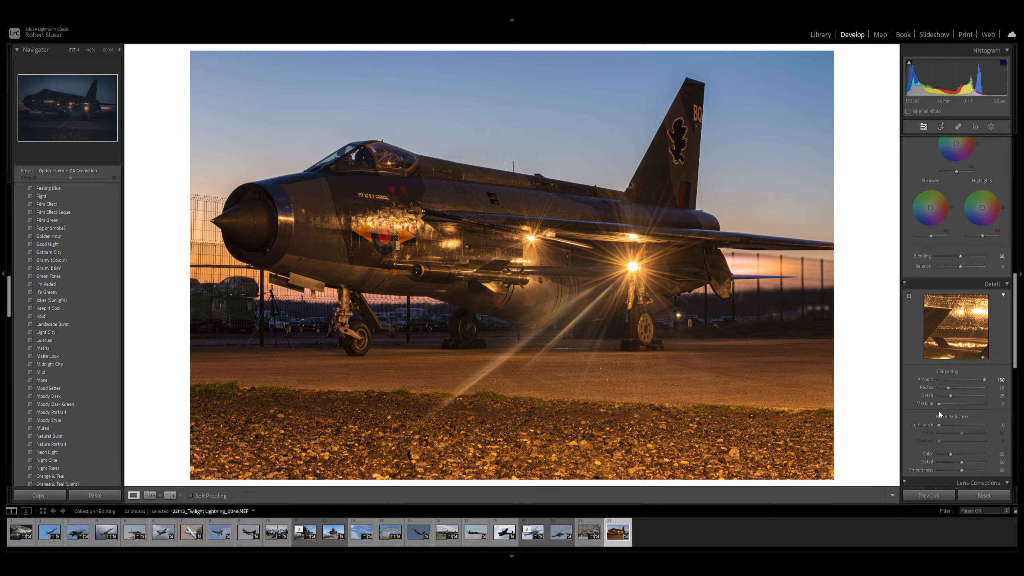
pyautogui.press('alt')
pyautogui.moveTo(938, 405); pyautogui.dragTo(998, 406)
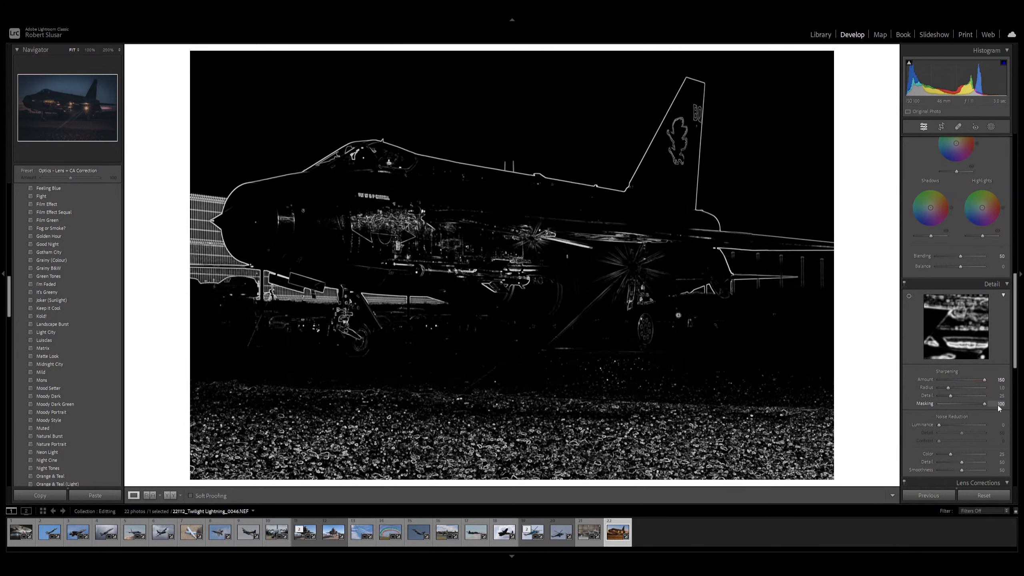
pyautogui.moveTo(999, 408); pyautogui.dragTo(1000, 408)
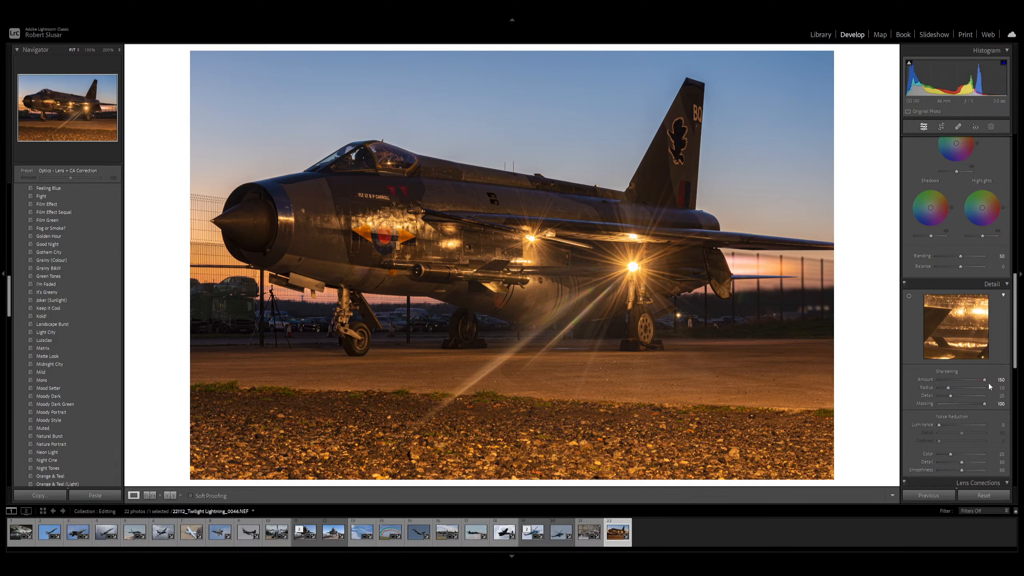
# - Preview the sharpening mask again and ease Masking slightly below its maximum
pyautogui.keyDown('alt'); pyautogui.click(984, 403); pyautogui.keyUp('alt')
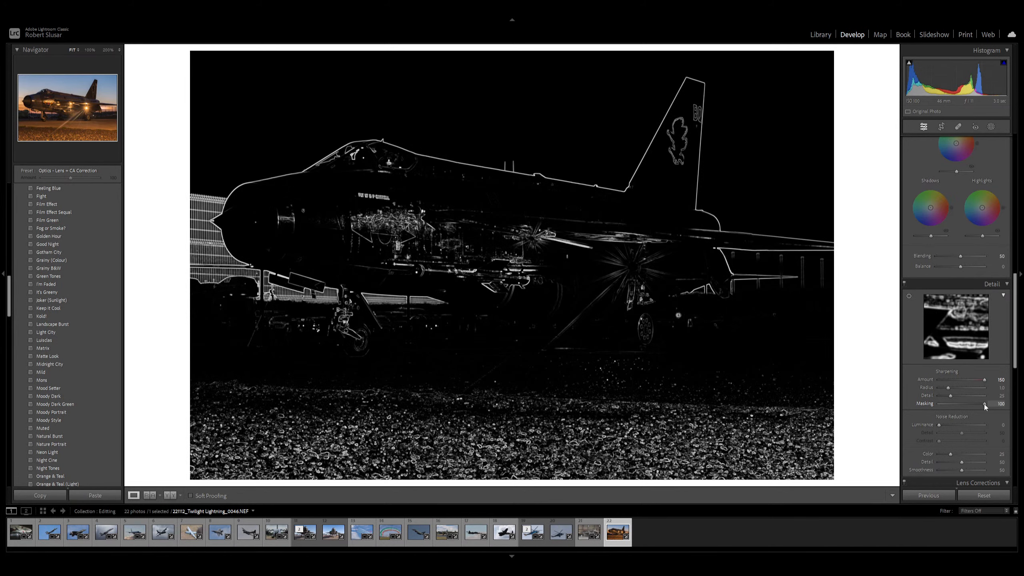
pyautogui.moveTo(984, 403)
pyautogui.mouseDown()
pyautogui.moveTo(958, 402)
pyautogui.moveTo(979, 405)
pyautogui.mouseUp()
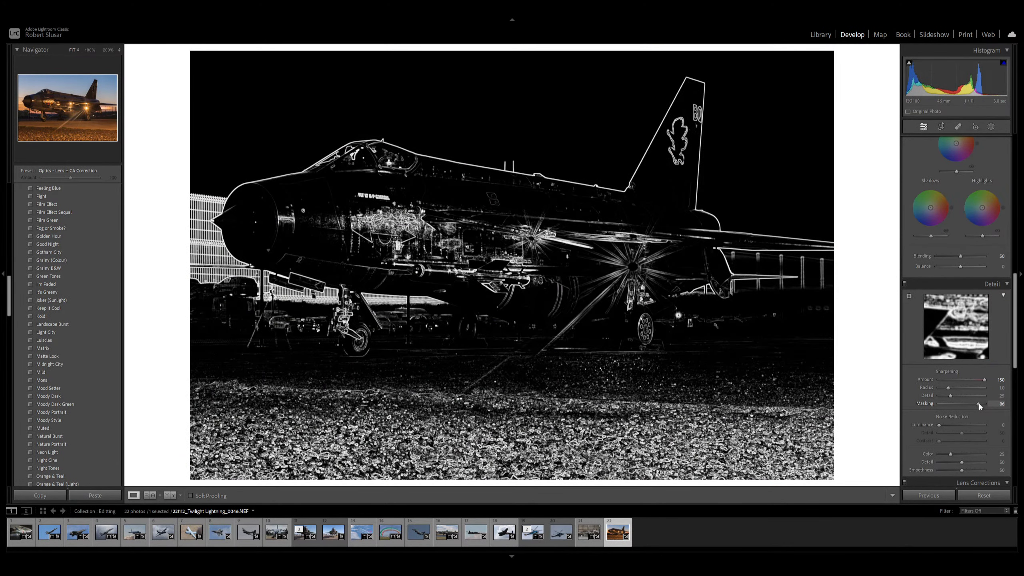
pyautogui.moveTo(980, 403); pyautogui.dragTo(980, 403)
# - Turn off the twilight photo's sharpening by setting both Masking and Amount to 0
pyautogui.click(998, 405)
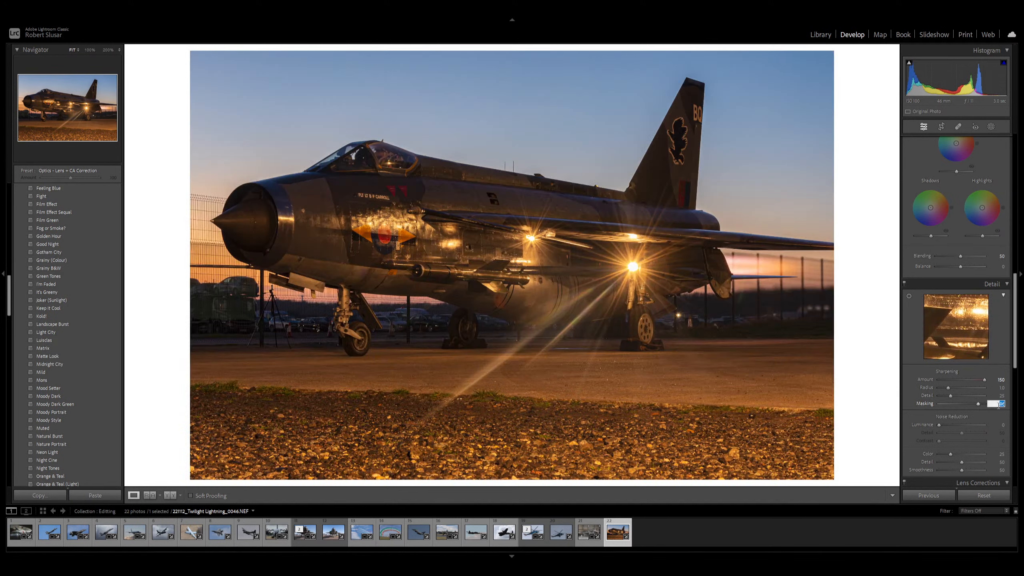
pyautogui.write('0')
pyautogui.click(1001, 380)
pyautogui.write('0')
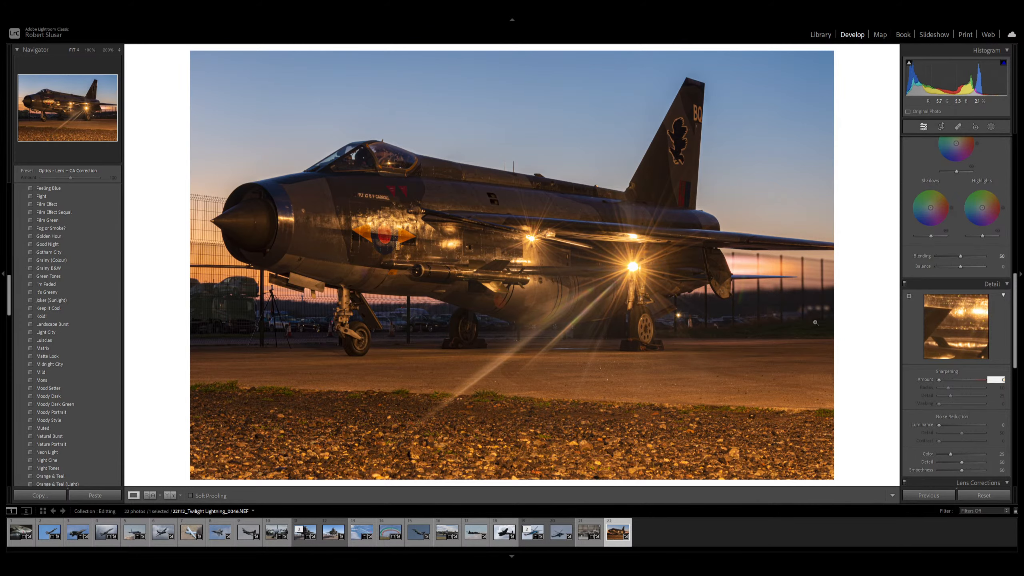
# - Crop the twilight photo to a 16 x 9 aspect and reposition it to trim the gravel foreground
pyautogui.press('r')
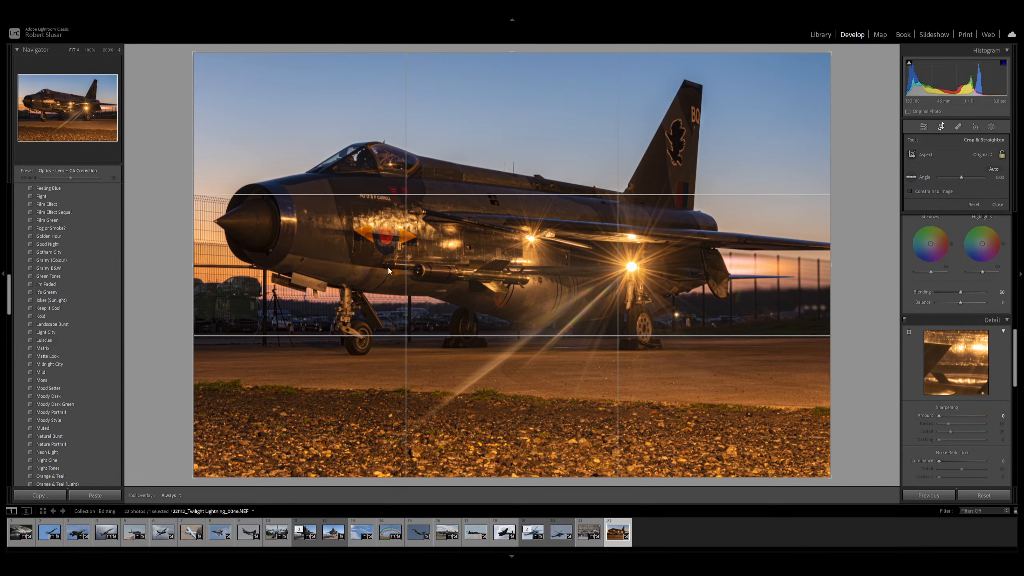
pyautogui.click(953, 252)
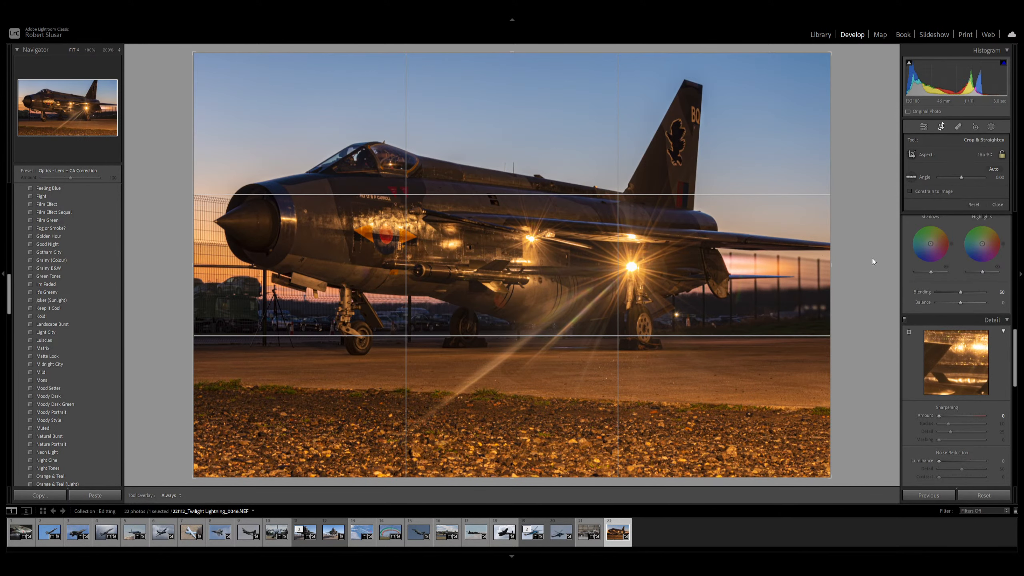
pyautogui.moveTo(733, 260); pyautogui.dragTo(753, 286)
pyautogui.press('d')
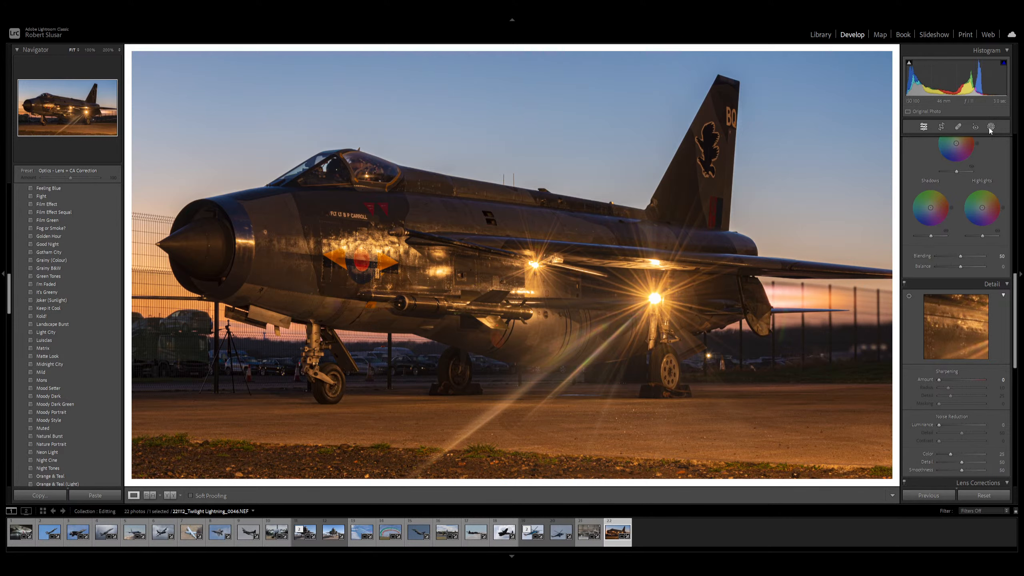
# - Change the crop to a 5 x 3 aspect and enlarge the frame to almost the photo's full width
pyautogui.click(943, 126)
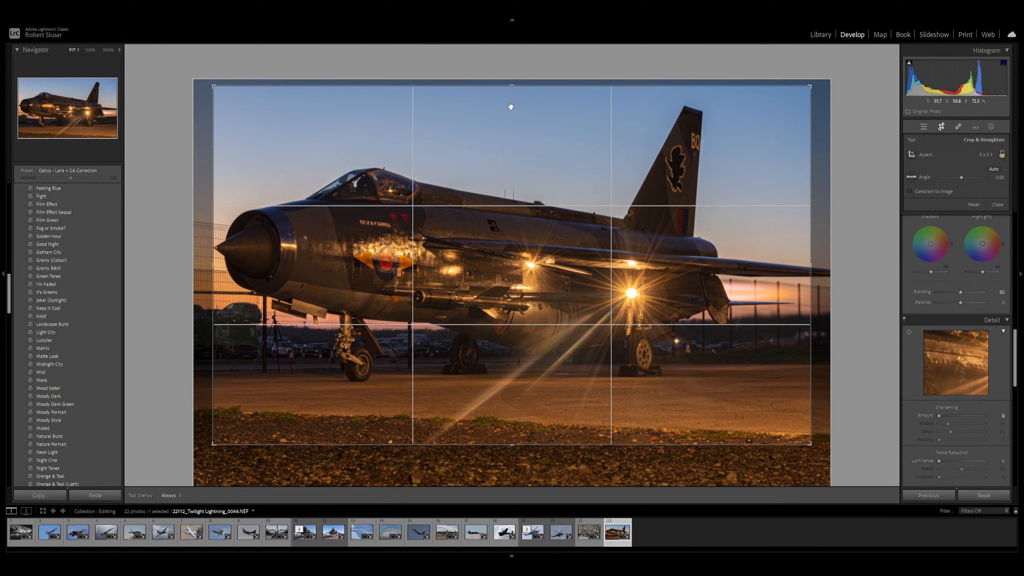
pyautogui.scroll(5, 511, 106)
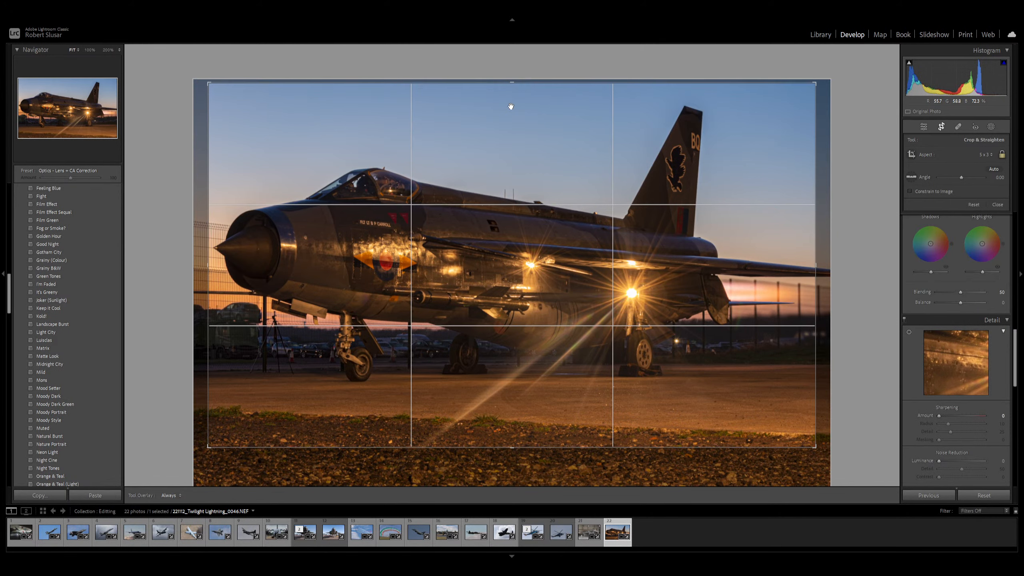
pyautogui.scroll(2, 511, 106)
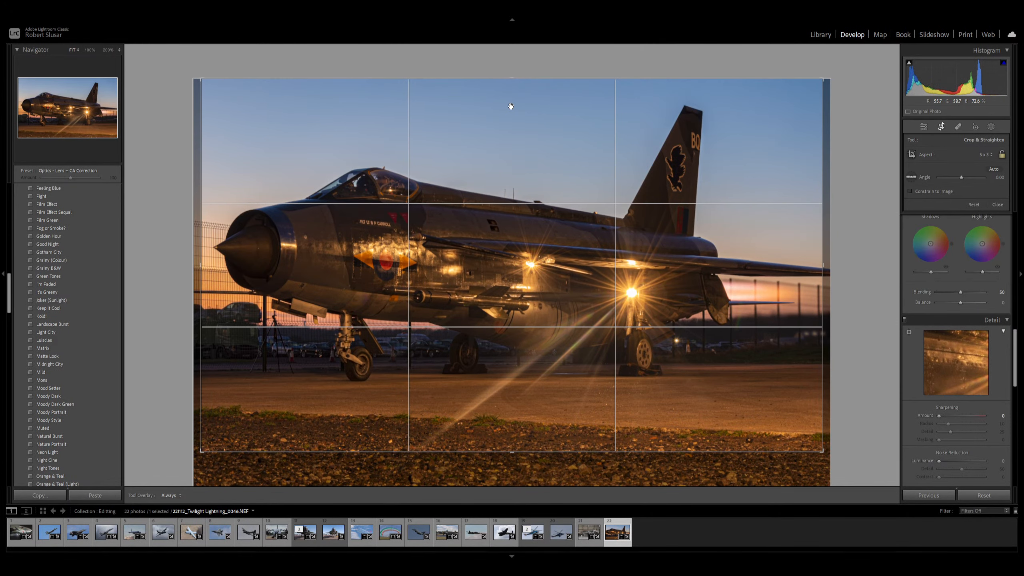
pyautogui.scroll(1, 511, 106)
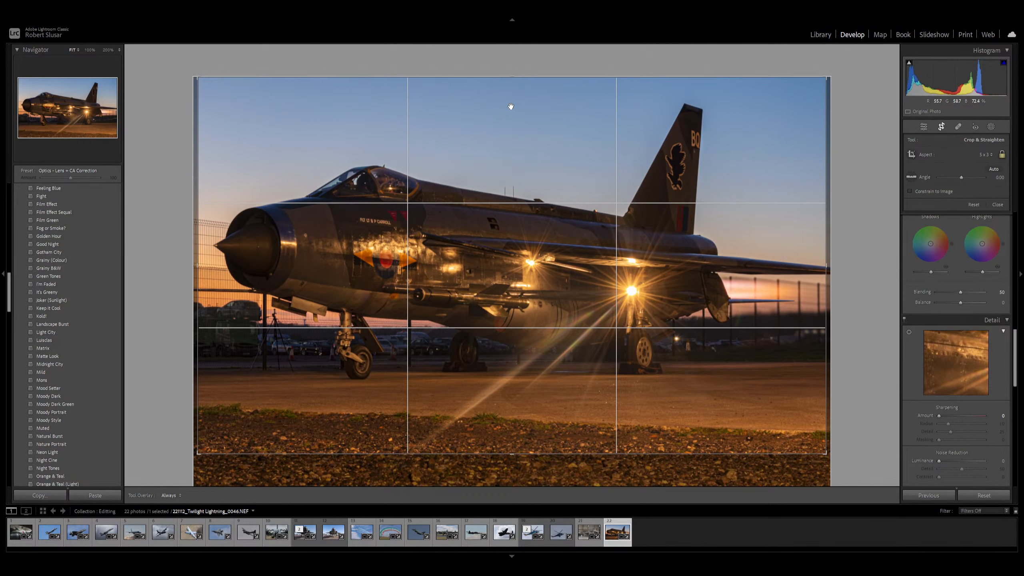
pyautogui.press('g')
pyautogui.press('d')
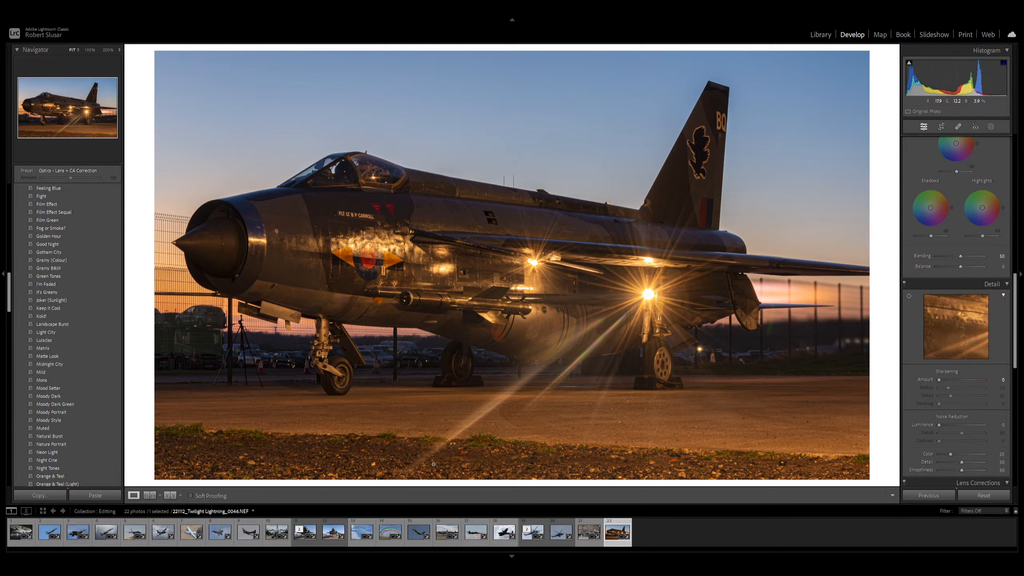
# - Compare the edited twilight photo with its unedited version side by side
pyautogui.click(170, 495)
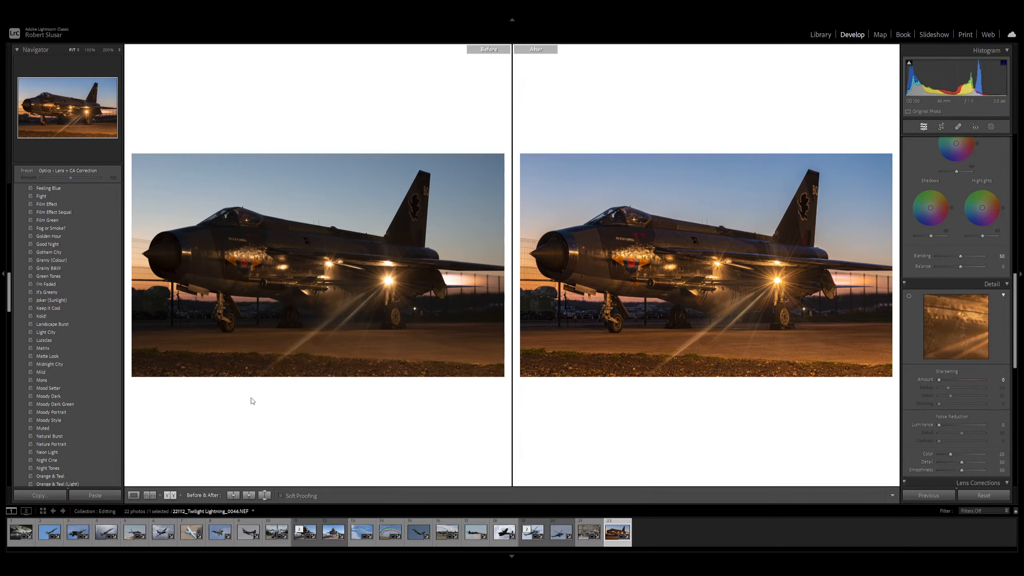